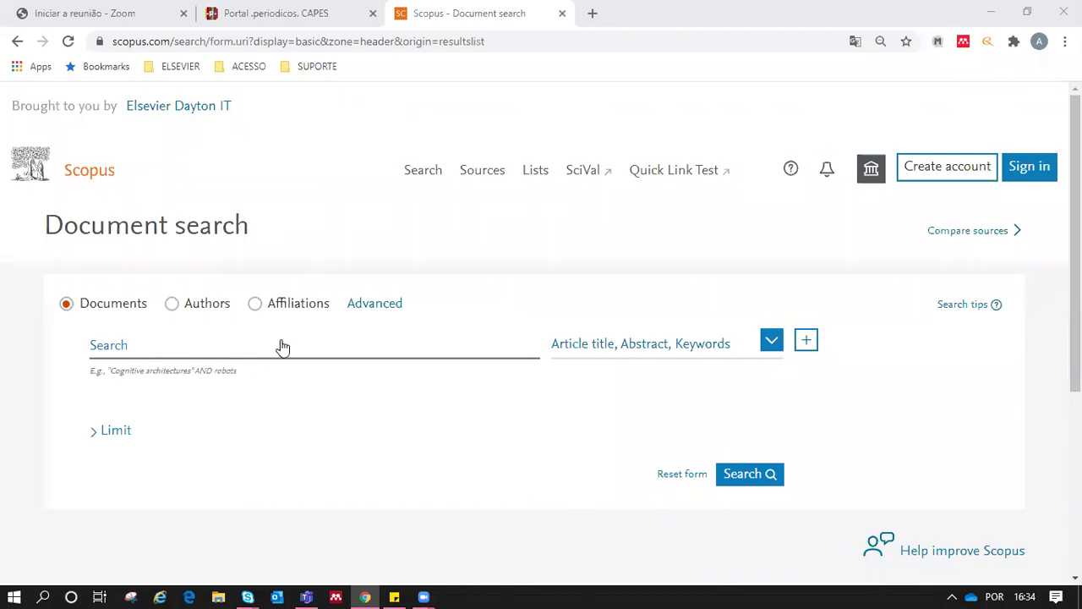
Look at the alternative search types, including the author search form, and return to the document search.
{"action": "left_click", "coordinate": [200, 307]}
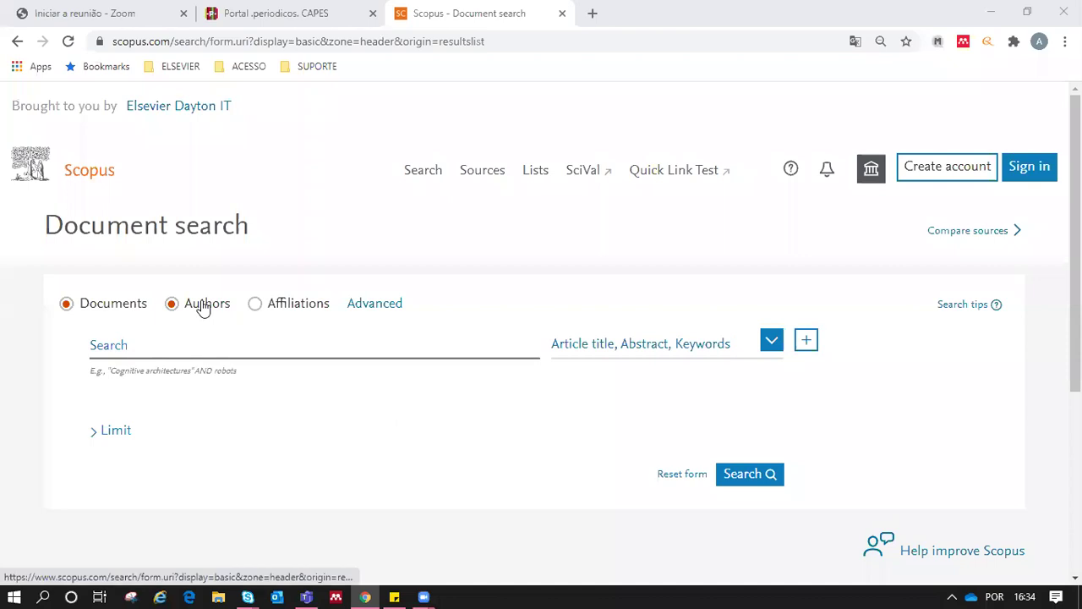
{"action": "left_click", "coordinate": [262, 308]}
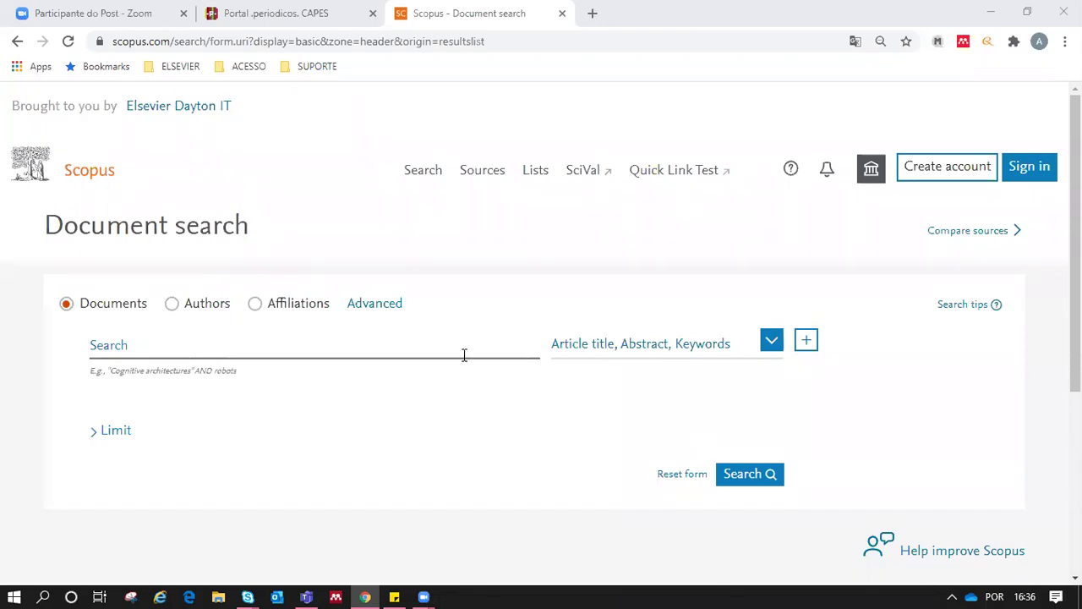
{"action": "left_click", "coordinate": [422, 345]}
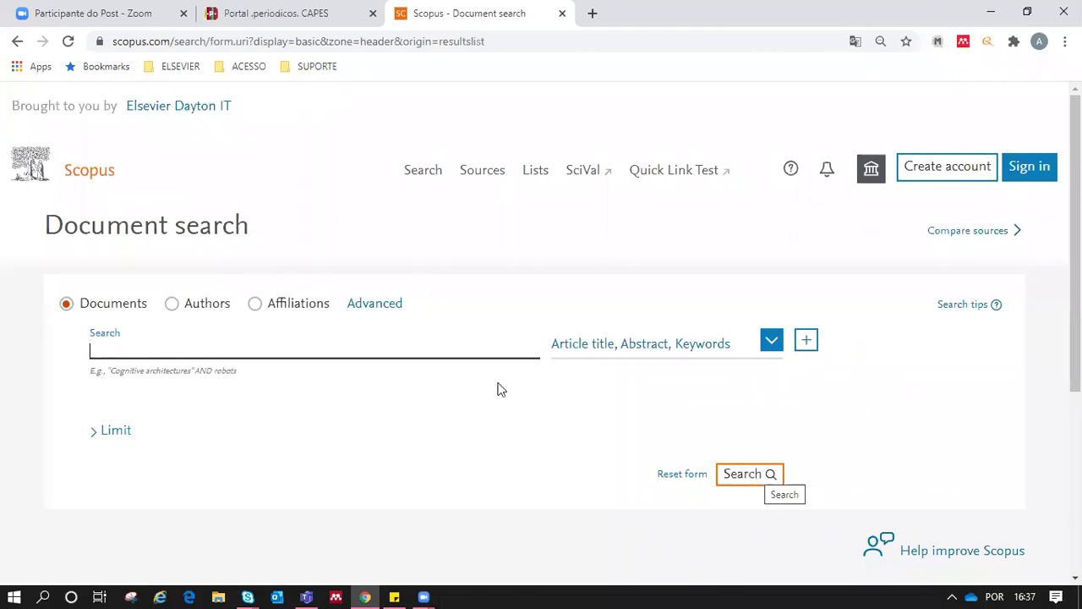
{"action": "left_click", "coordinate": [201, 320]}
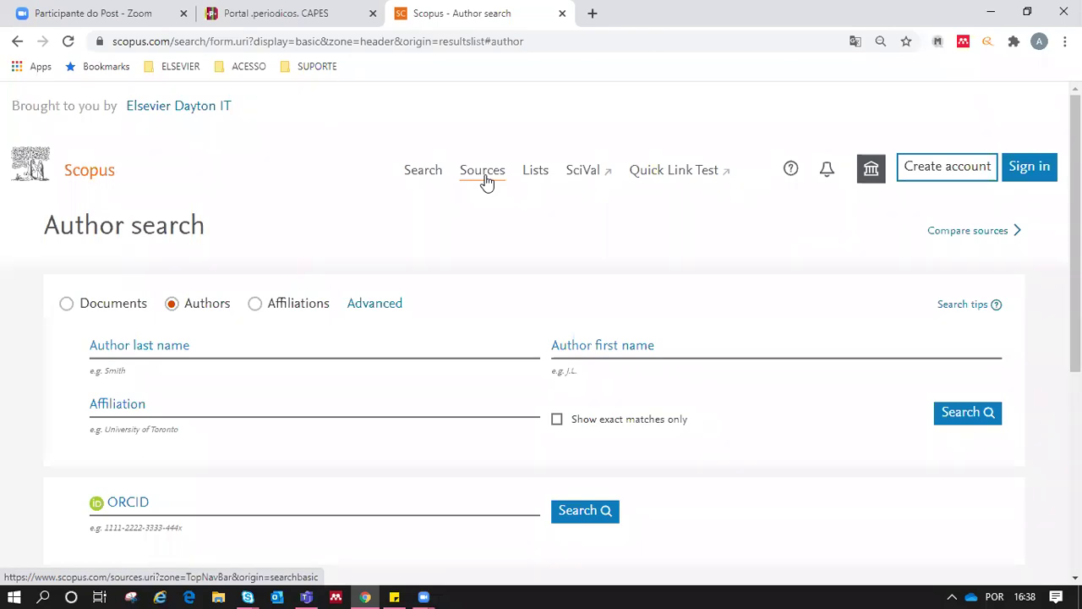
{"action": "left_click", "coordinate": [97, 309]}
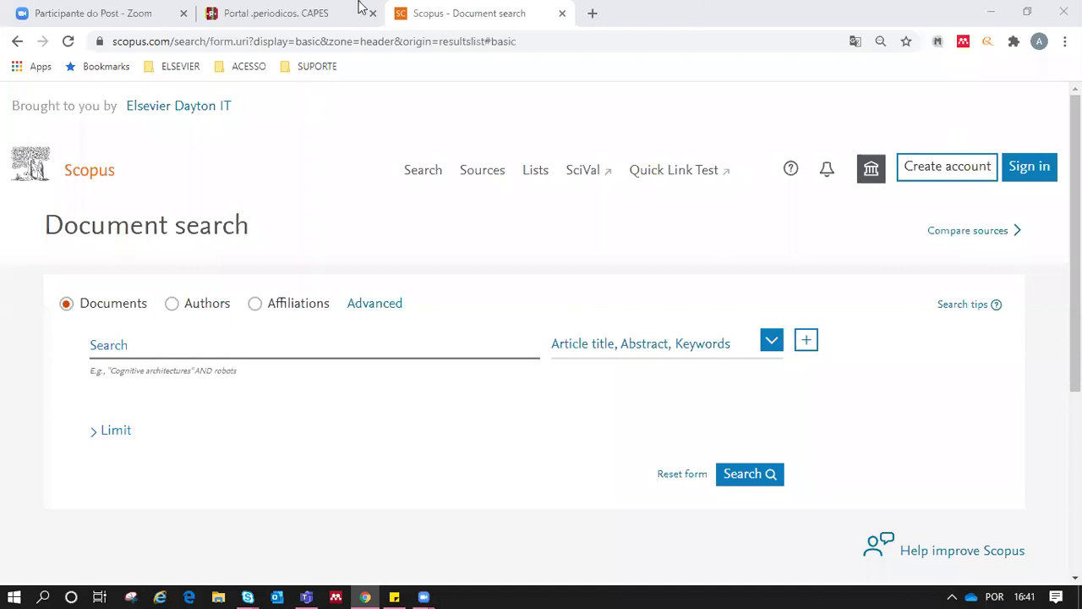
Switch to the Portal de Periódicos CAPES and open its remote access page via CAFe.
{"action": "left_click", "coordinate": [318, 13]}
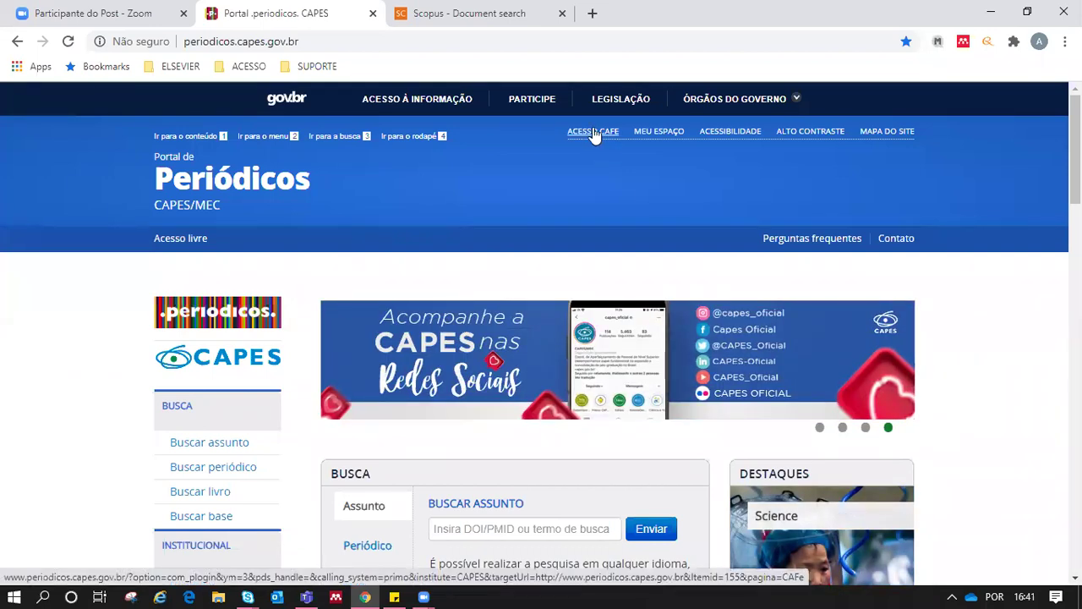
{"action": "left_click", "coordinate": [592, 134]}
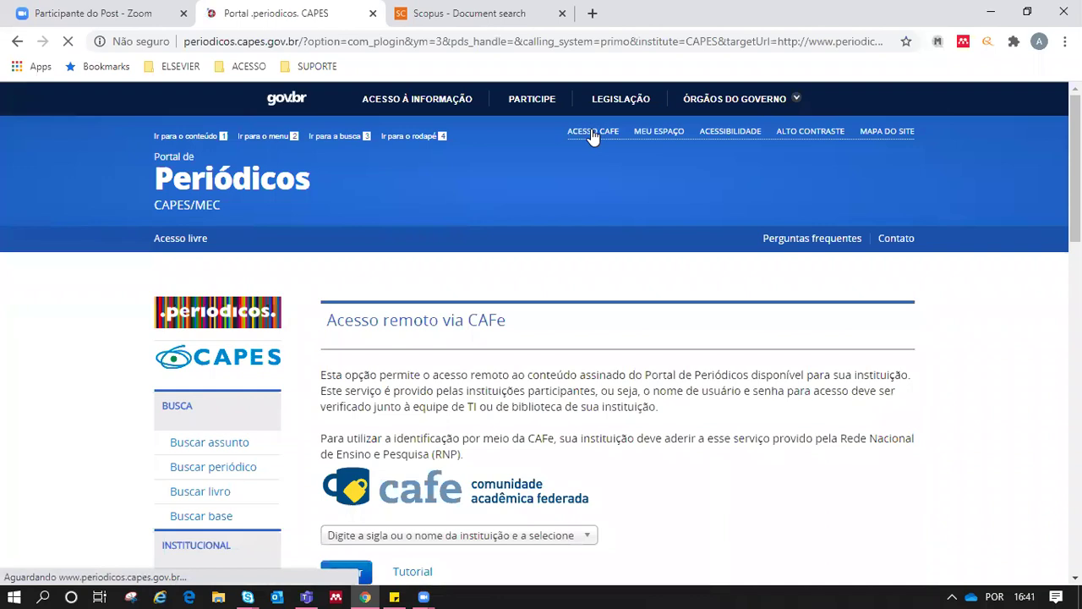
{"action": "scroll", "coordinate": [541, 333], "scroll_direction": "down", "scroll_amount": 1}
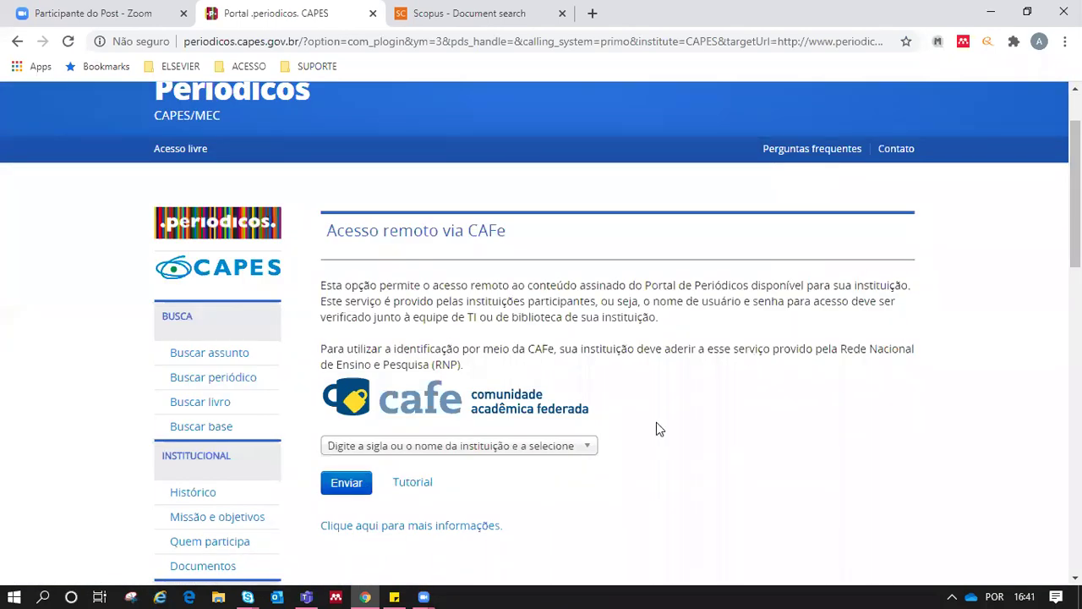
Choose UFRJ - Universidade Federal do Rio de Janeiro as the CAFe institution and submit it to reach its login page.
{"action": "left_click", "coordinate": [583, 452]}
{"action": "scroll", "coordinate": [596, 447], "scroll_direction": "down", "scroll_amount": 2}
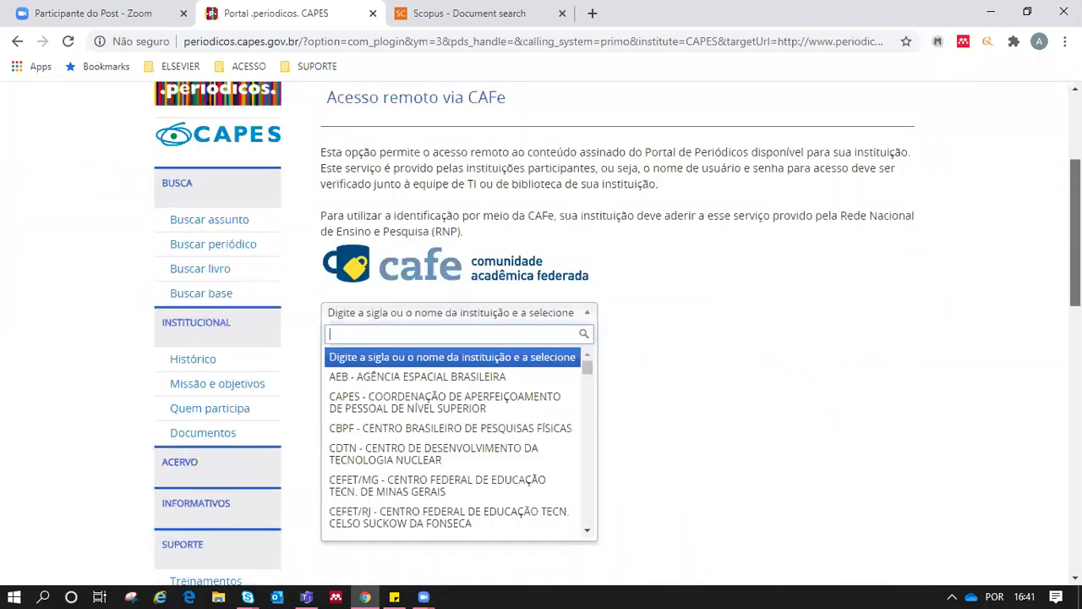
{"action": "scroll", "coordinate": [727, 273], "scroll_direction": "down", "scroll_amount": 1}
{"action": "left_click_drag", "start_coordinate": [589, 302], "coordinate": [582, 308]}
{"action": "scroll", "coordinate": [582, 307], "scroll_direction": "down", "scroll_amount": 1}
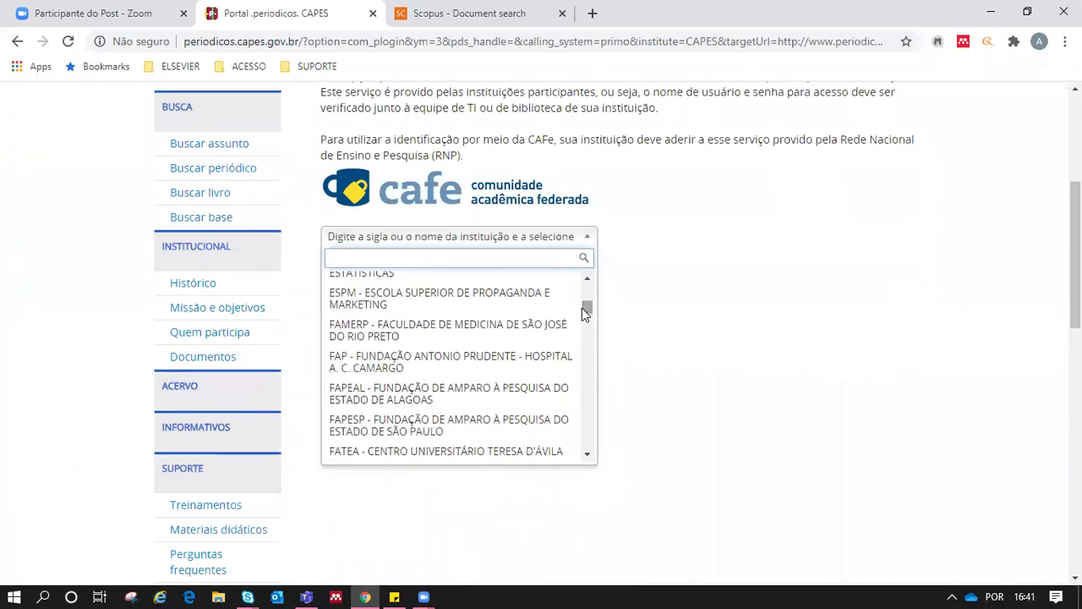
{"action": "scroll", "coordinate": [582, 311], "scroll_direction": "down", "scroll_amount": 2}
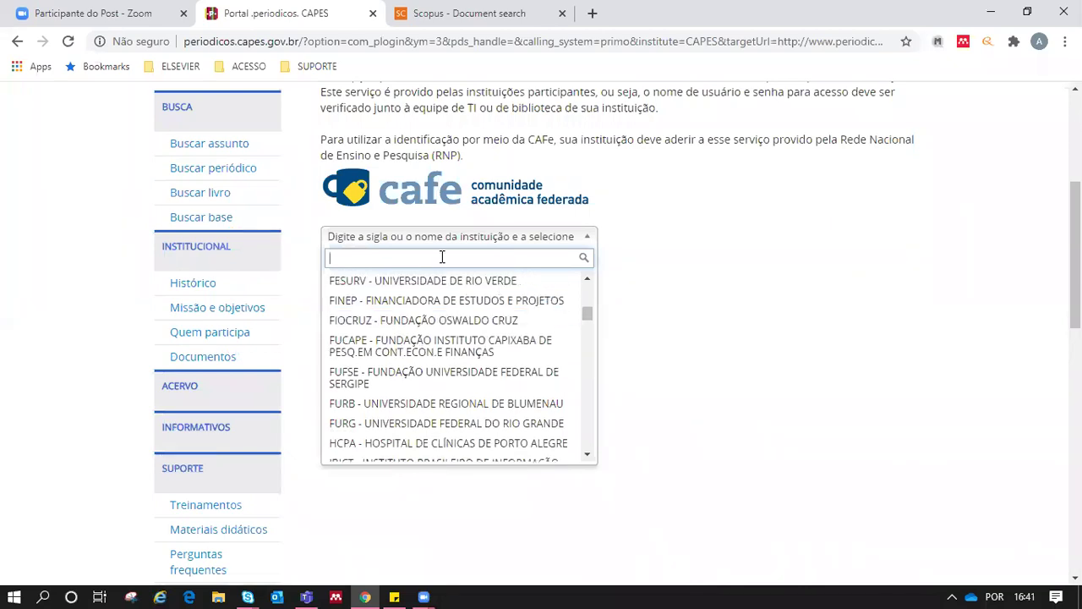
{"action": "type", "text": "U"}
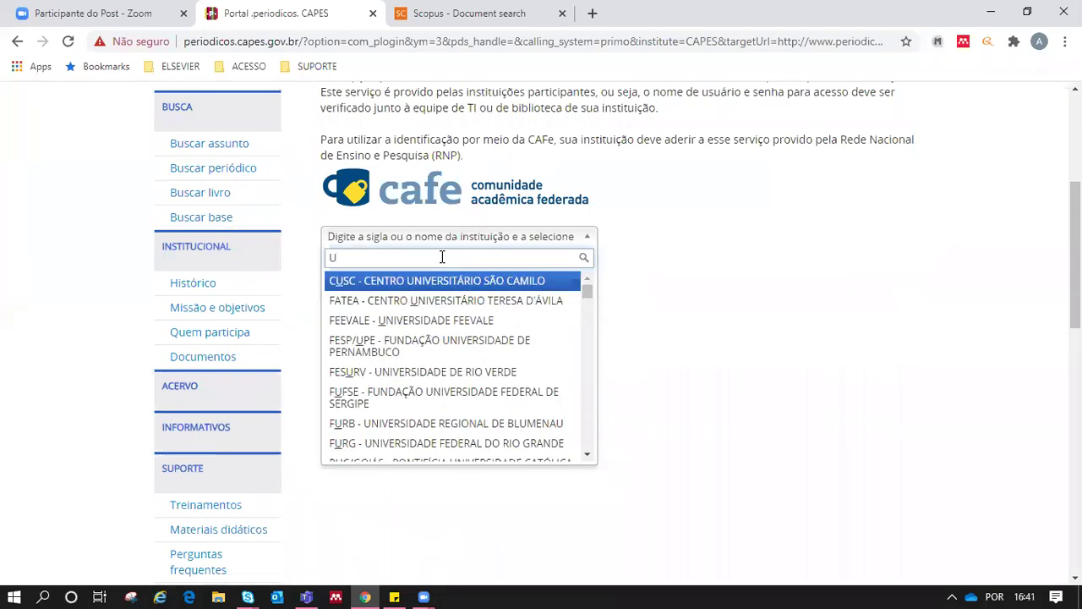
{"action": "type", "text": "FRJ"}
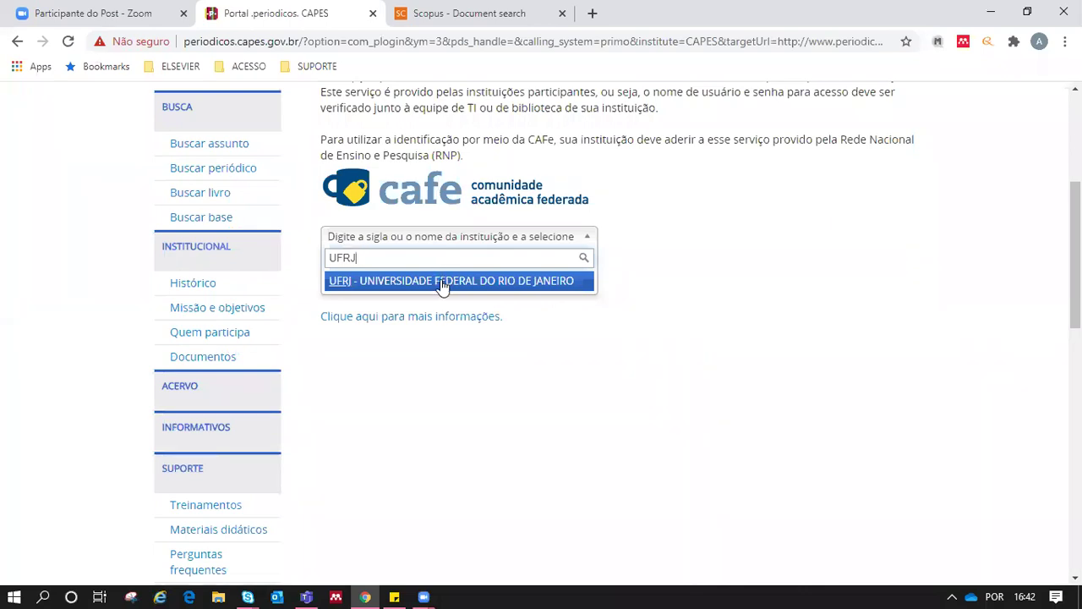
{"action": "left_click", "coordinate": [441, 281]}
{"action": "left_click", "coordinate": [353, 284]}
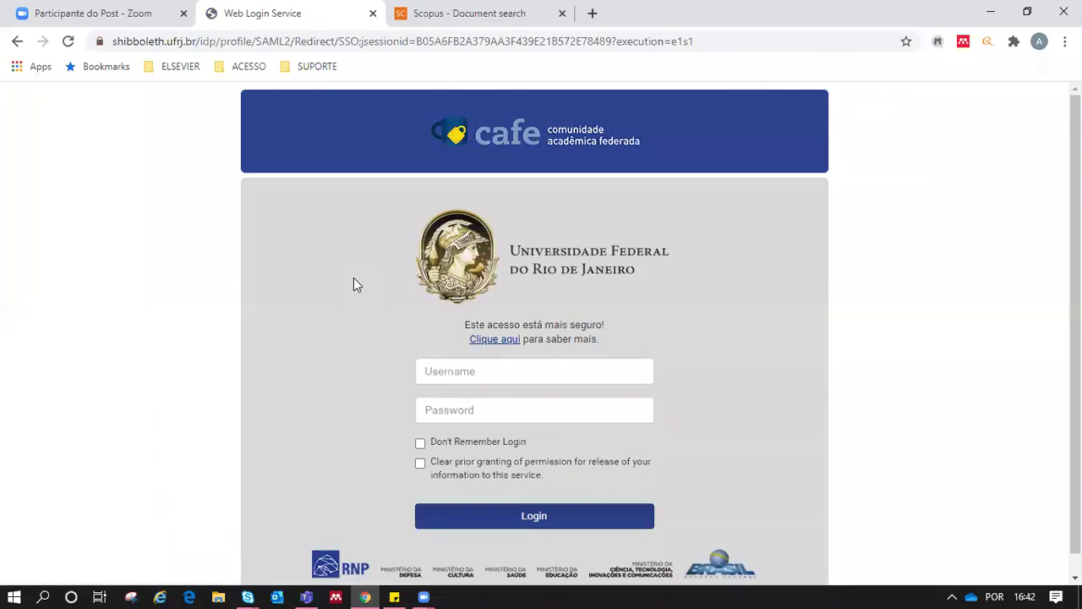
Examine the username and password fields of the university's login page without filling them in.
{"action": "left_click", "coordinate": [557, 371]}
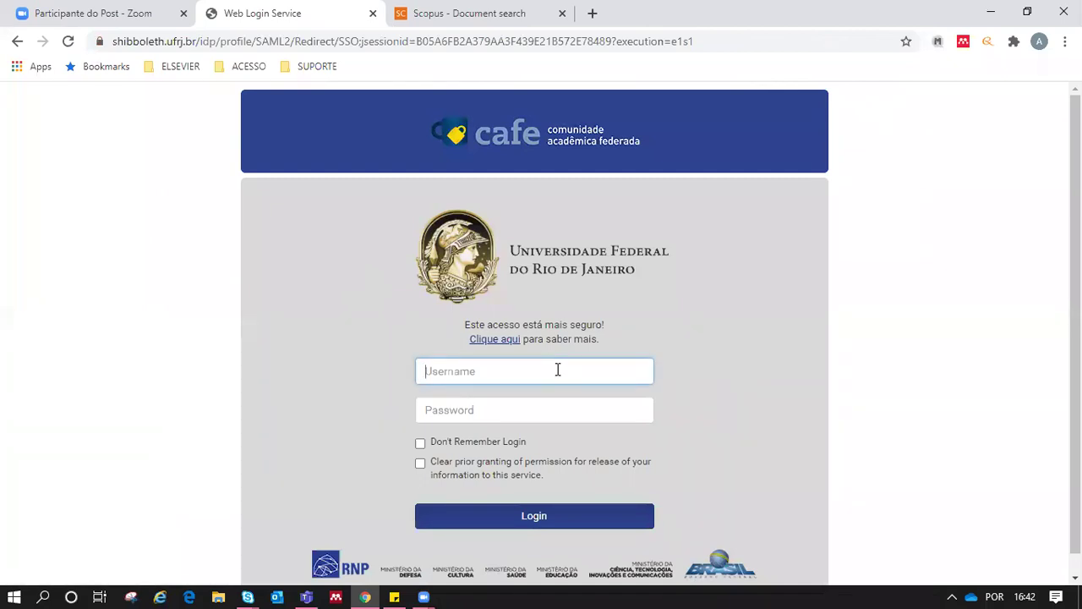
{"action": "left_click", "coordinate": [518, 414]}
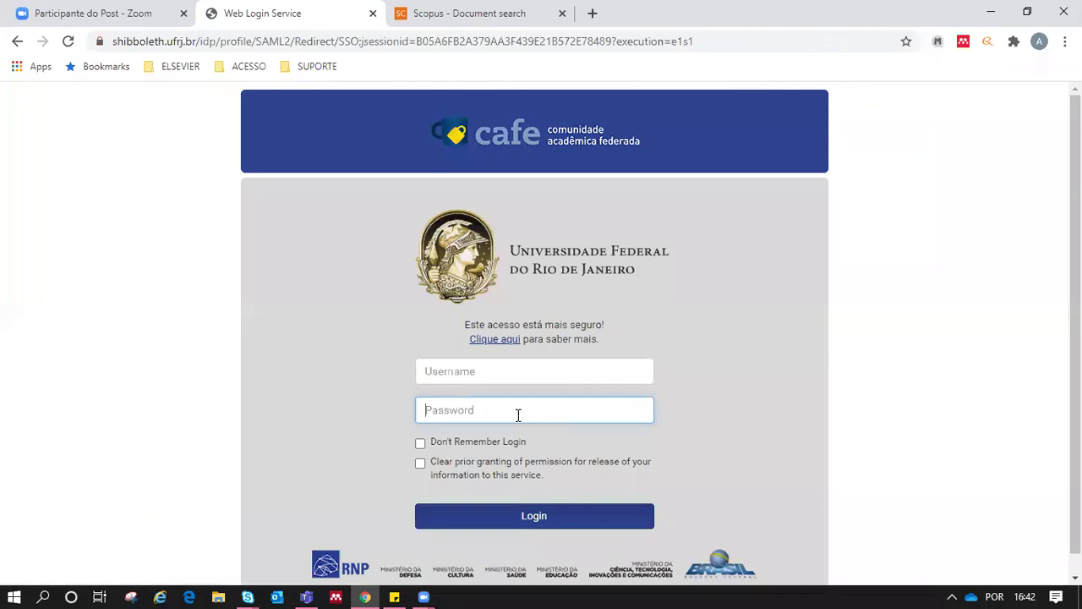
{"action": "left_click", "coordinate": [471, 370]}
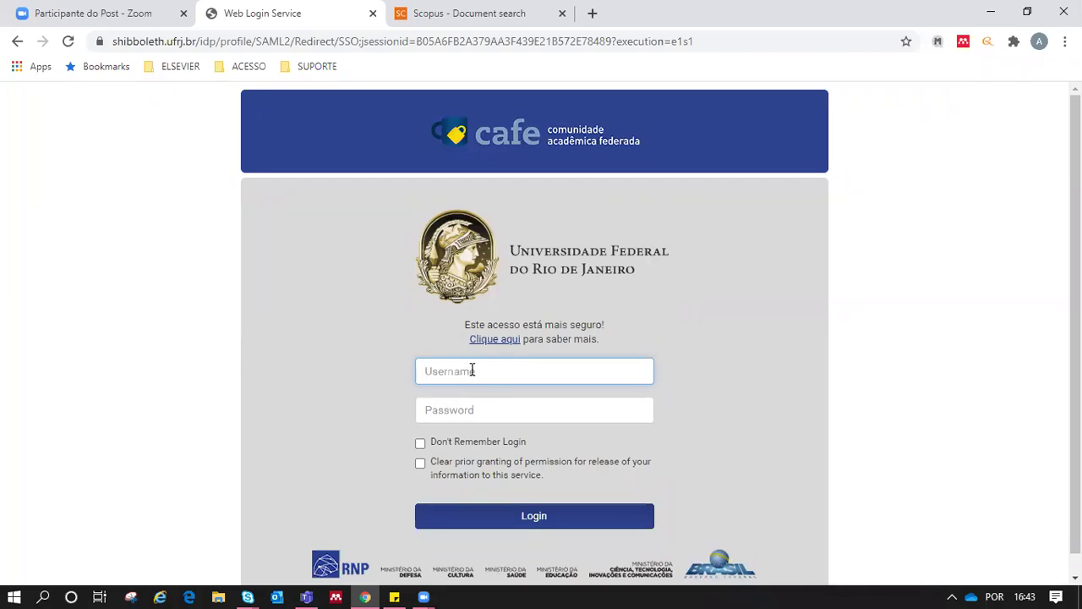
{"action": "left_click", "coordinate": [451, 409]}
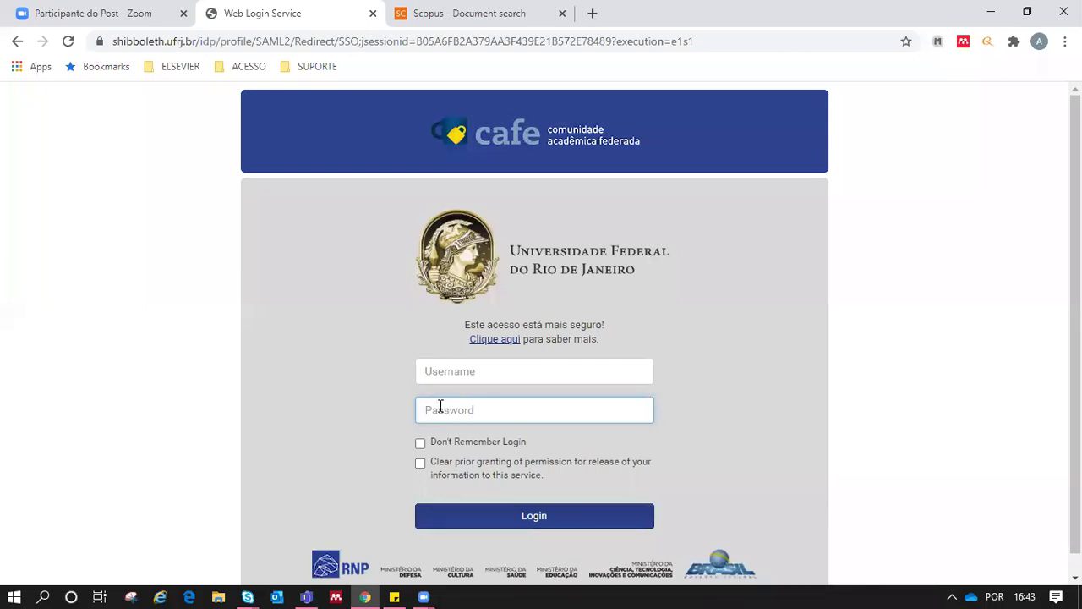
Leave the university login and return to the Portal de Periódicos home page.
{"action": "left_click", "coordinate": [17, 41]}
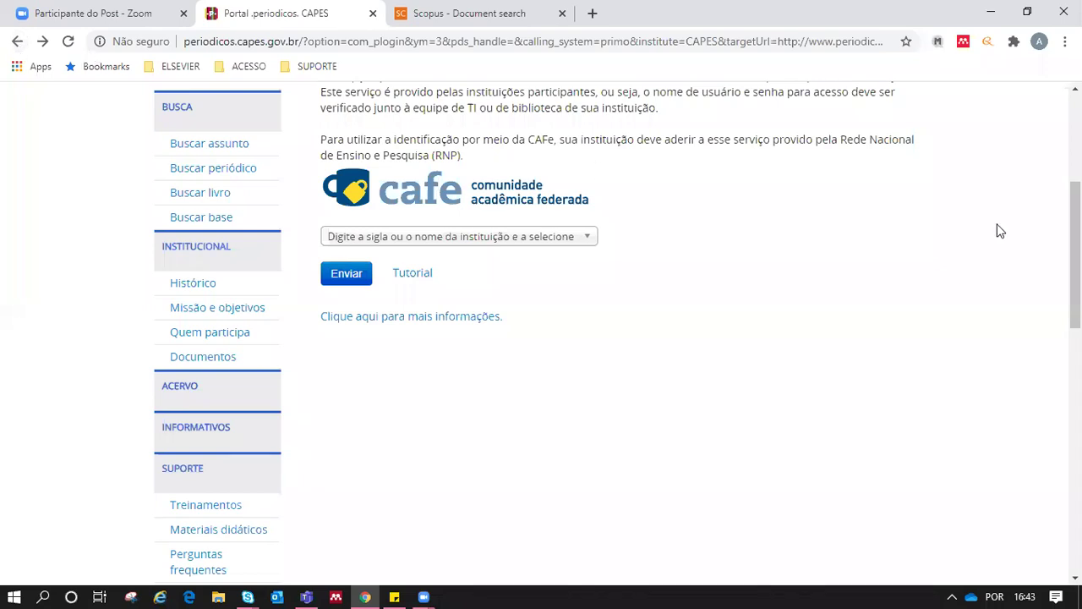
{"action": "scroll", "coordinate": [435, 93], "scroll_direction": "up", "scroll_amount": 4}
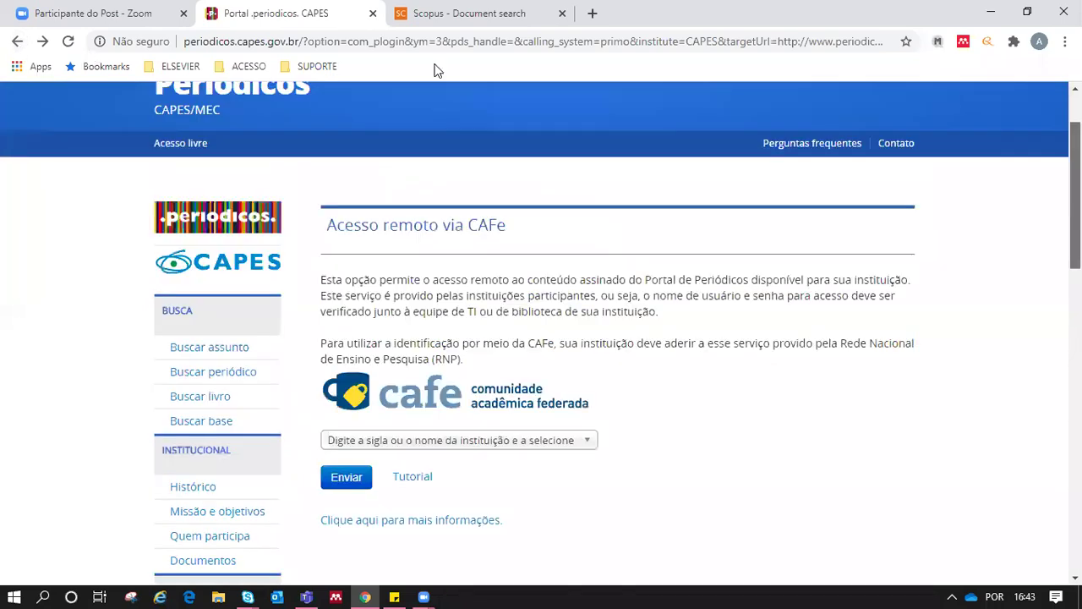
{"action": "left_click", "coordinate": [213, 186]}
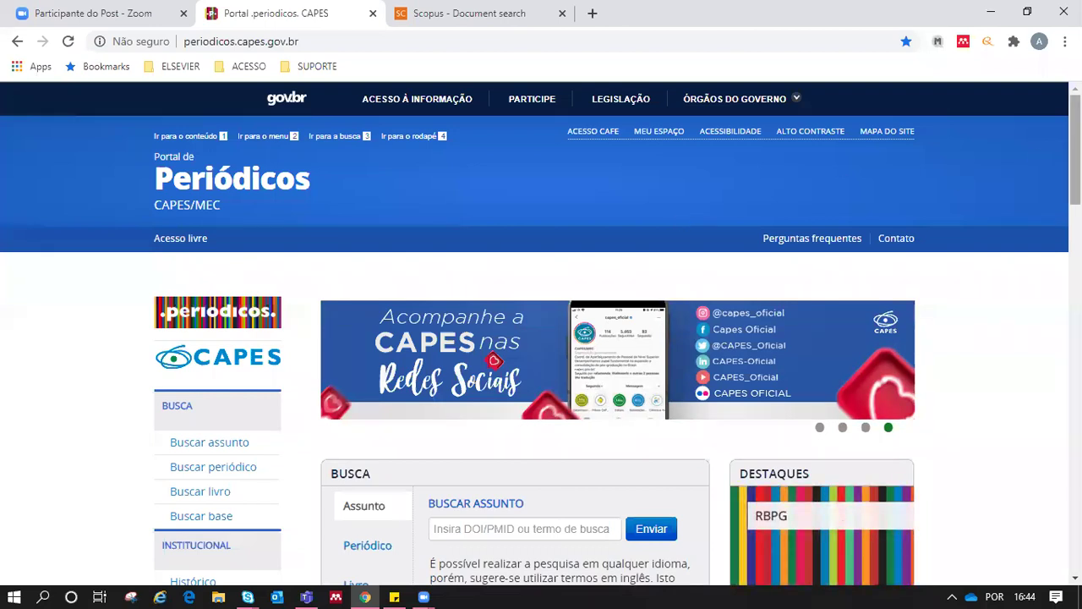
Search the portal's databases by title for "Scopus" and check the search response.
{"action": "scroll", "coordinate": [1075, 152], "scroll_direction": "down", "scroll_amount": 2}
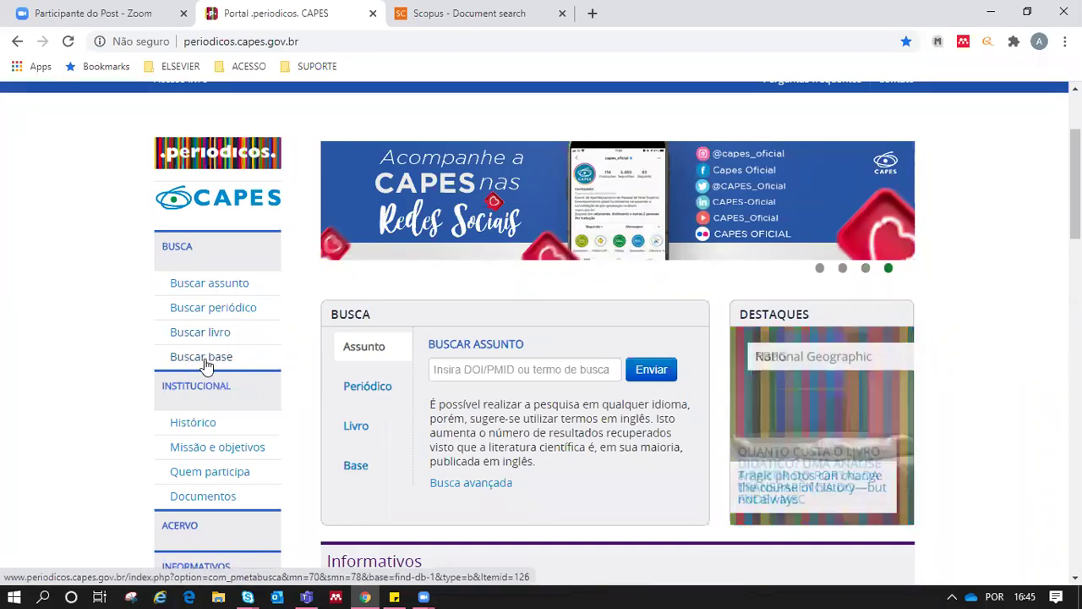
{"action": "left_click", "coordinate": [205, 363]}
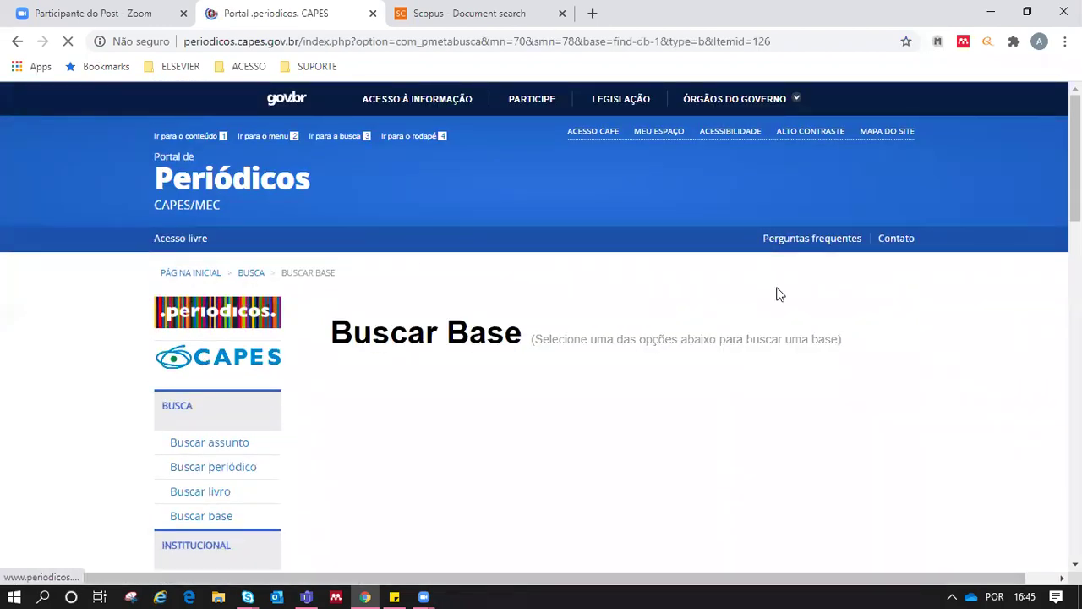
{"action": "scroll", "coordinate": [903, 197], "scroll_direction": "down", "scroll_amount": 2}
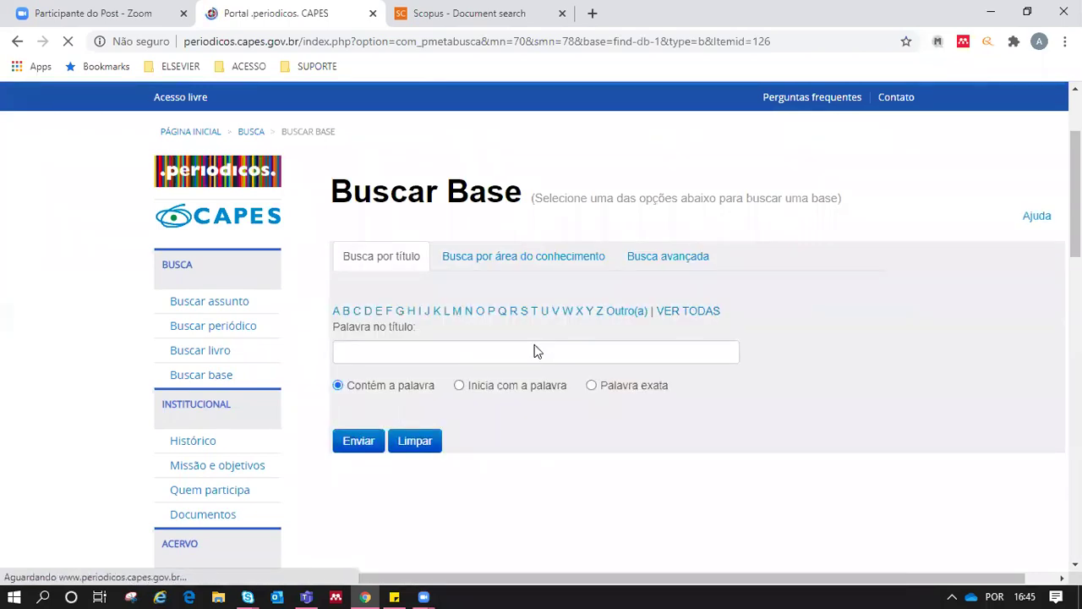
{"action": "left_click", "coordinate": [534, 345]}
{"action": "type", "text": "S"}
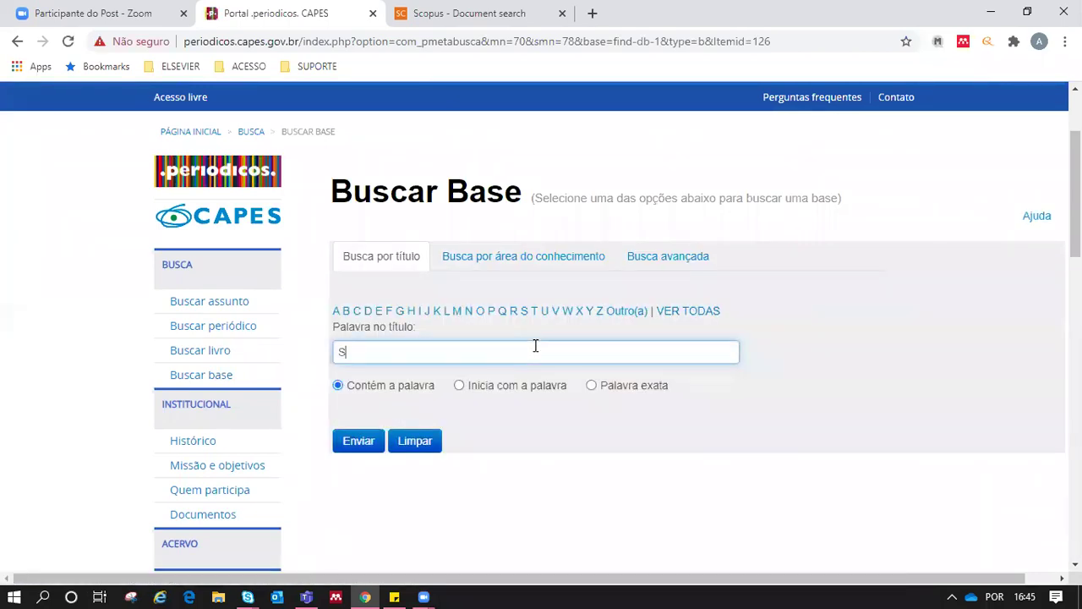
{"action": "type", "text": "copus"}
{"action": "left_click", "coordinate": [364, 446]}
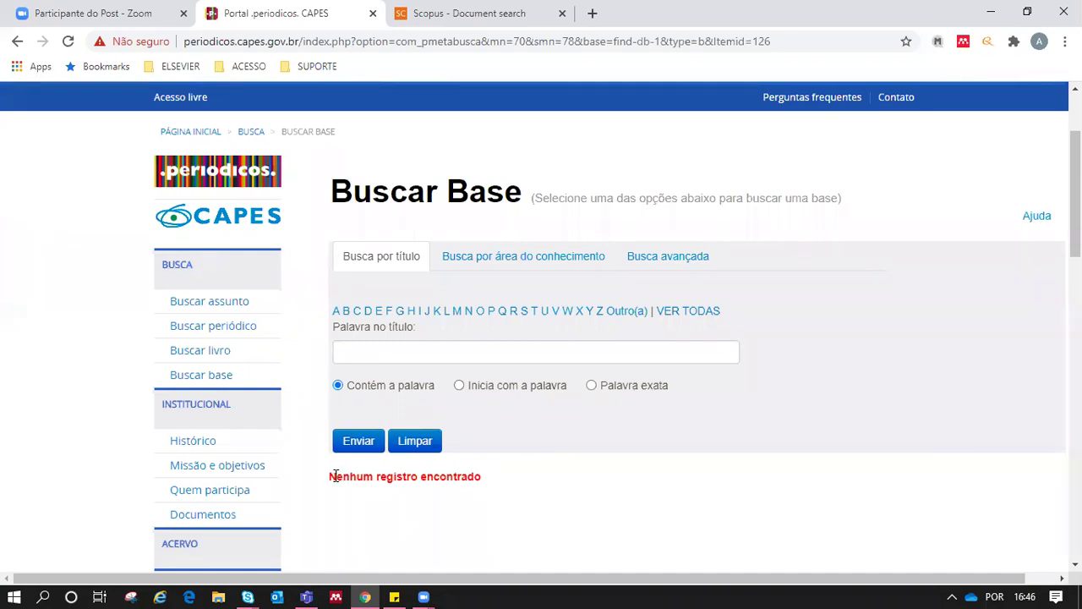
{"action": "left_click_drag", "start_coordinate": [336, 477], "coordinate": [509, 465]}
{"action": "left_click", "coordinate": [511, 470]}
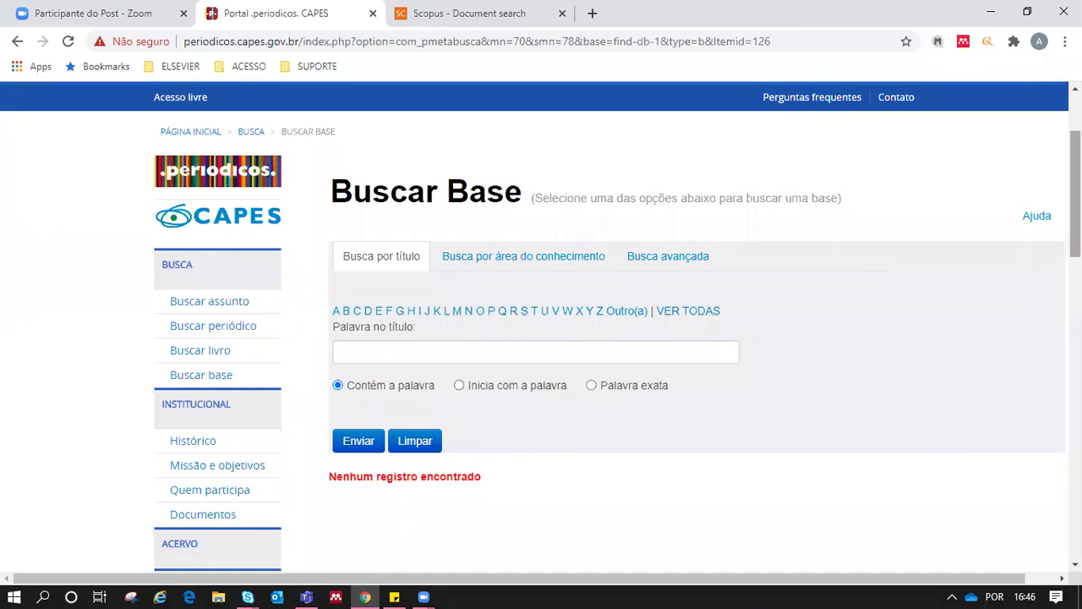
{"action": "scroll", "coordinate": [341, 179], "scroll_direction": "up", "scroll_amount": 2}
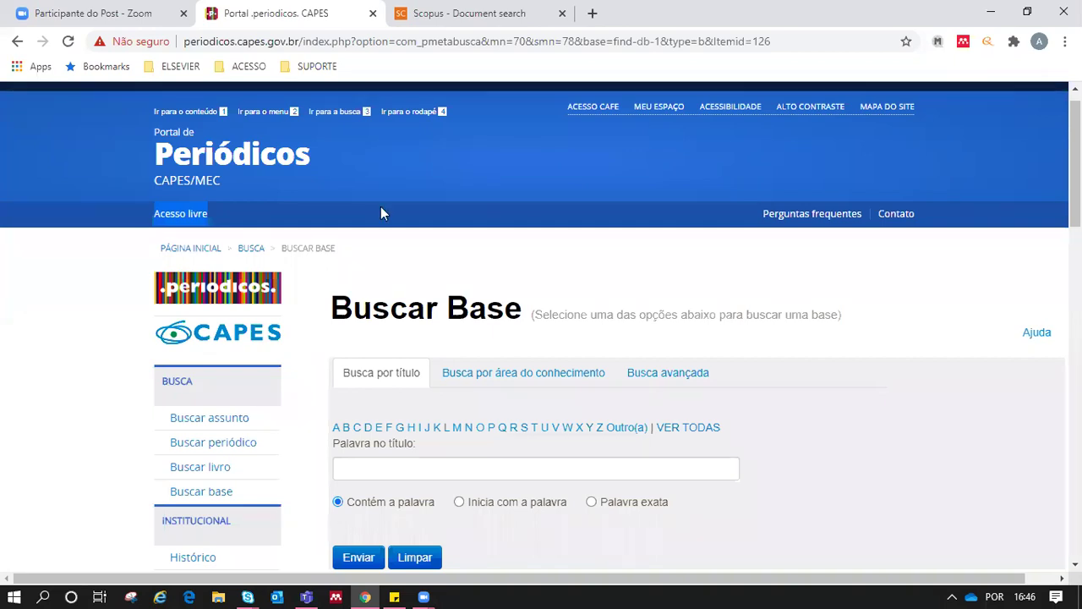
Return to Scopus, sign in with the saved Elsevier account and clear the prefilled document search query.
{"action": "left_click", "coordinate": [471, 19]}
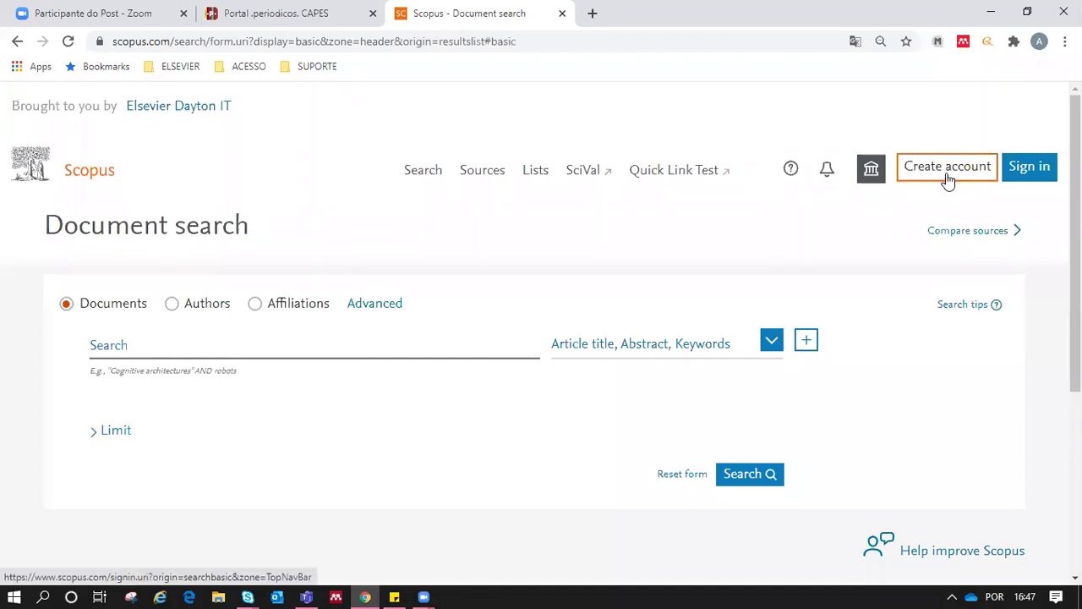
{"action": "left_click", "coordinate": [1038, 176]}
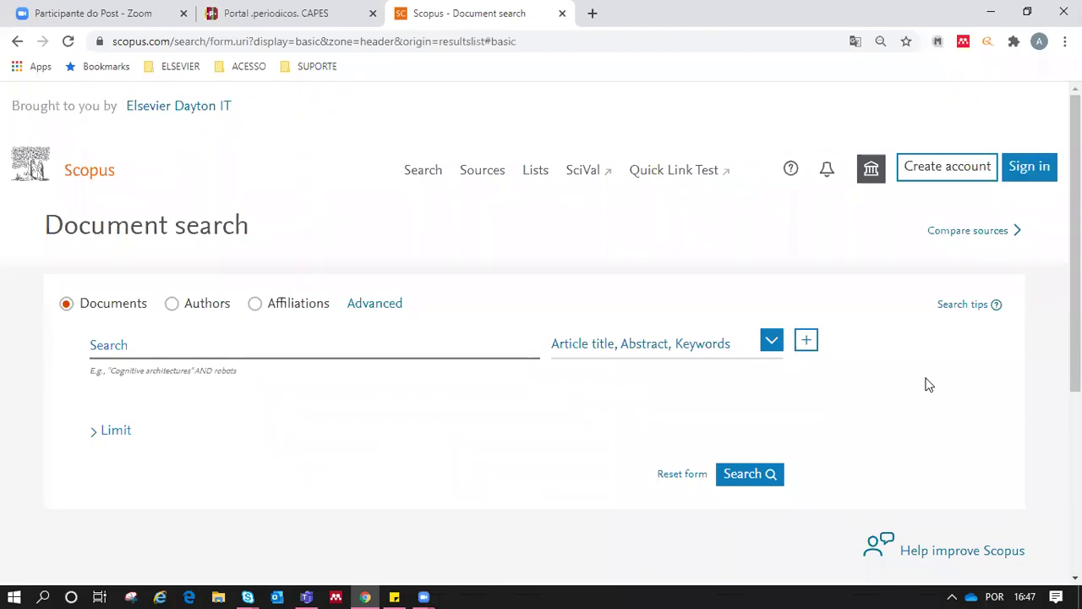
{"action": "left_click_drag", "start_coordinate": [44, 225], "coordinate": [264, 247]}
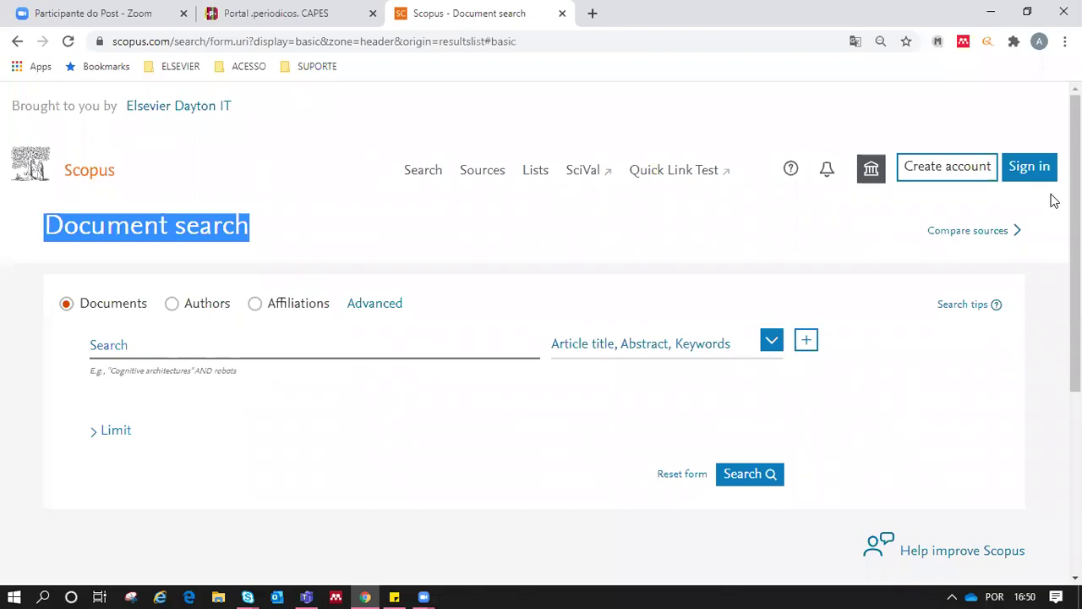
{"action": "left_click", "coordinate": [1039, 172]}
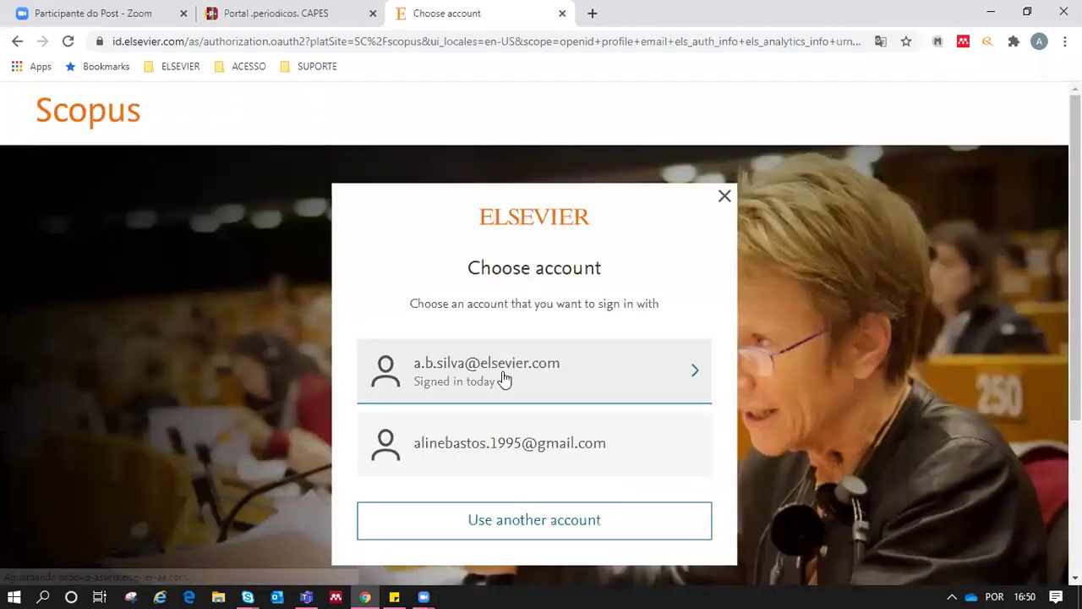
{"action": "left_click", "coordinate": [504, 379]}
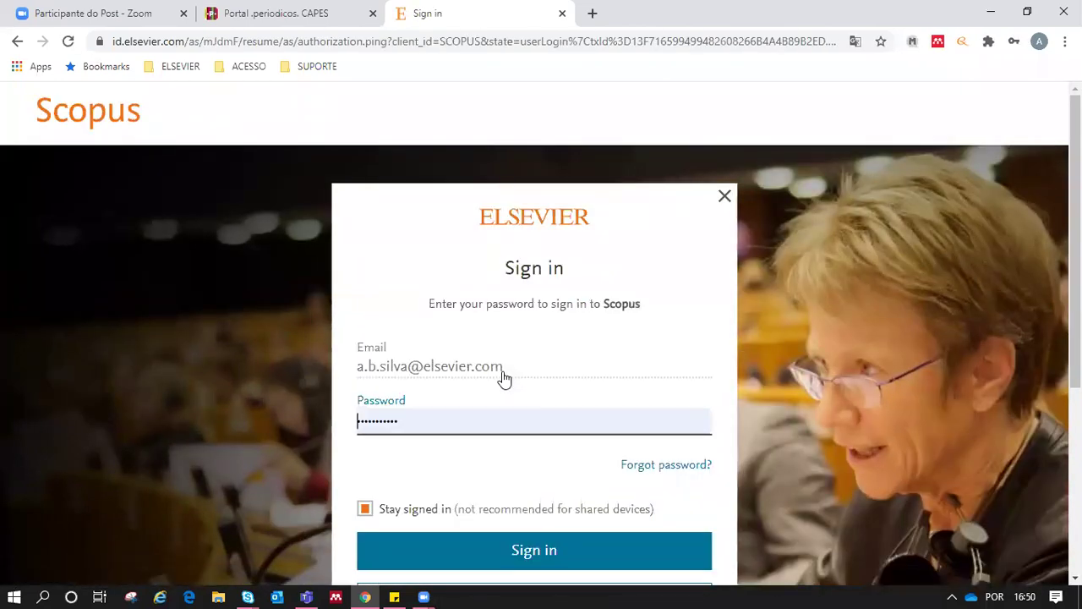
{"action": "key", "text": "Return"}
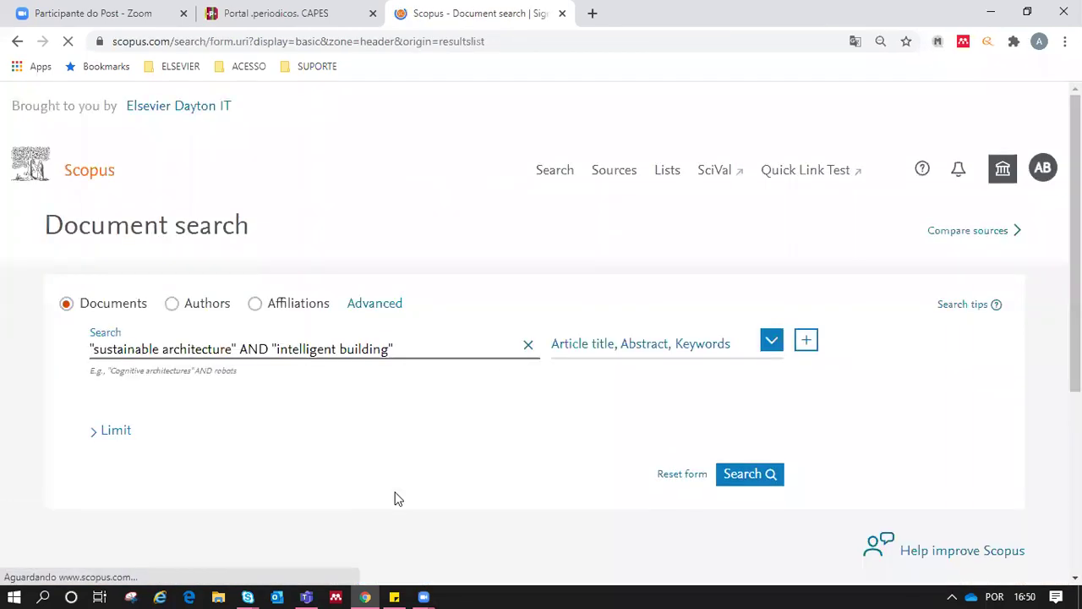
{"action": "left_click", "coordinate": [527, 344]}
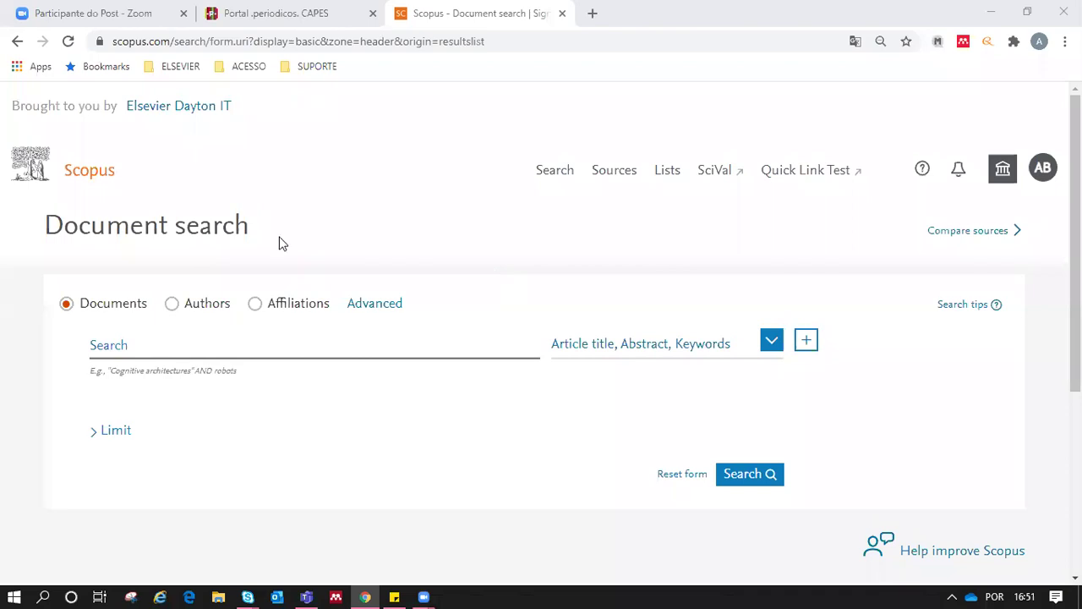
{"action": "left_click", "coordinate": [306, 13]}
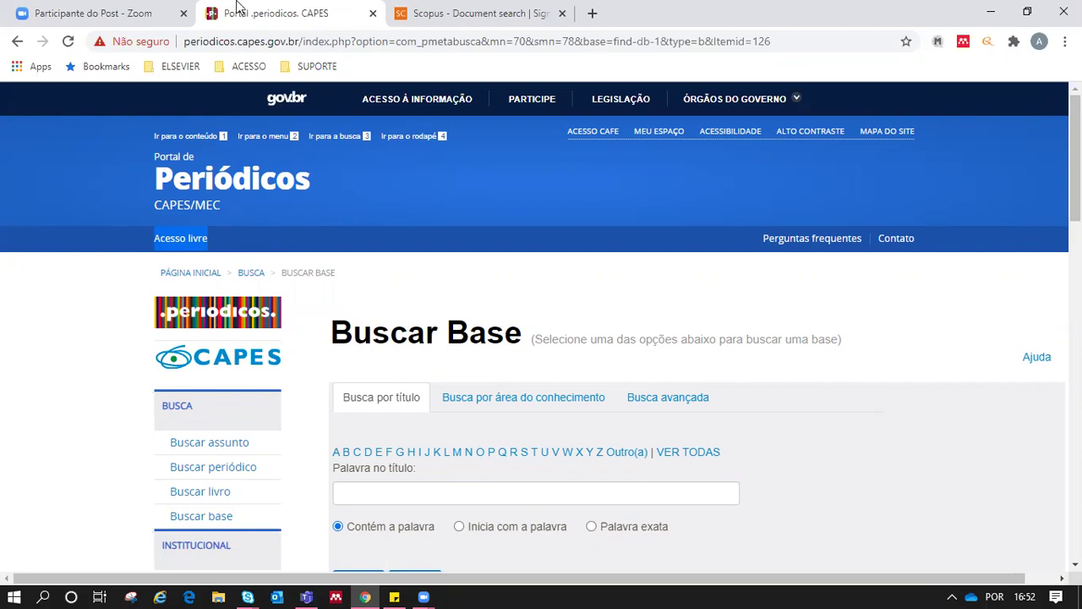
{"action": "left_click", "coordinate": [431, 10]}
{"action": "left_click", "coordinate": [239, 10]}
{"action": "left_click", "coordinate": [569, 583]}
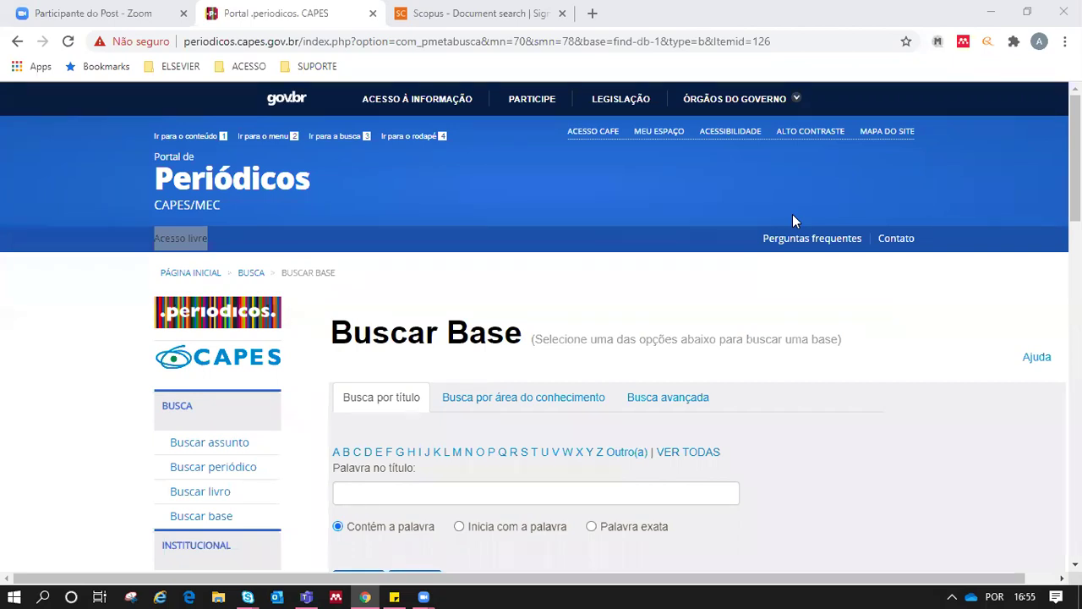
{"action": "left_click", "coordinate": [499, 11]}
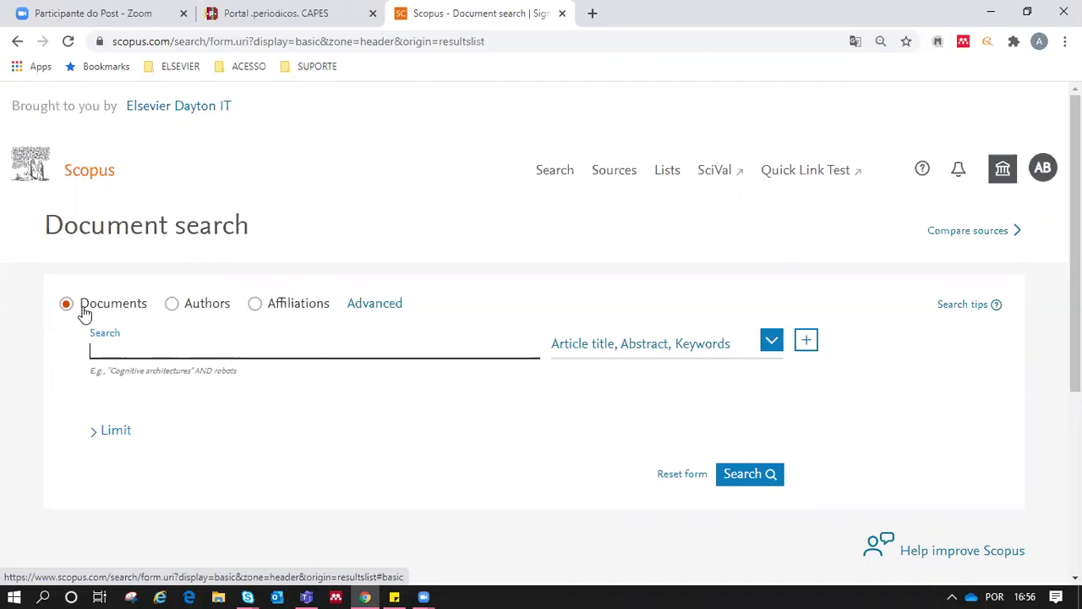
Open the advanced search and clear the prefilled query string.
{"action": "left_click", "coordinate": [381, 305]}
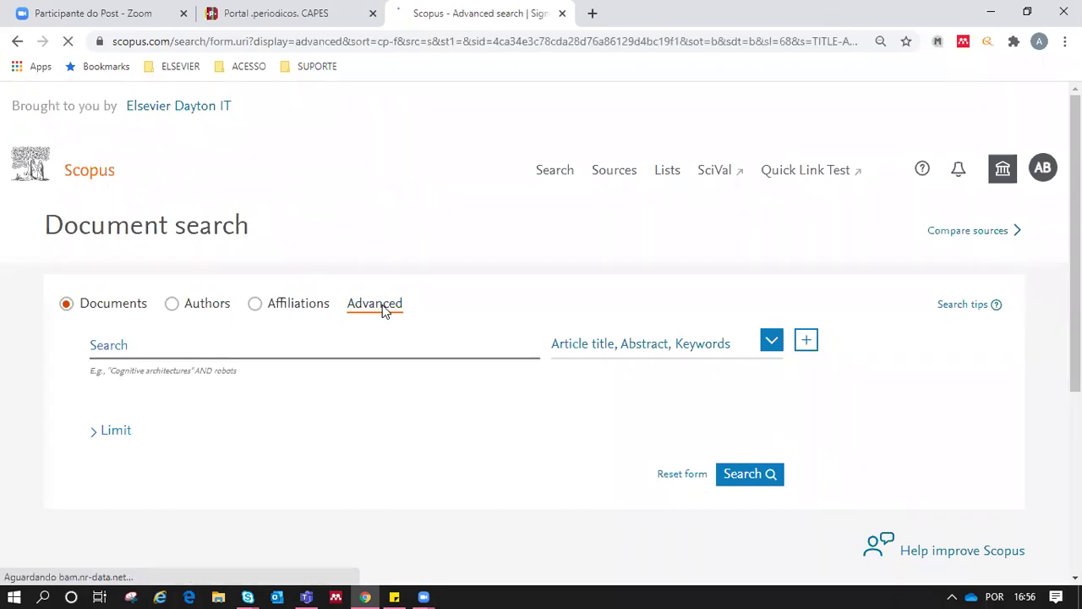
{"action": "left_click", "coordinate": [545, 383]}
{"action": "key", "text": "ctrl+a"}
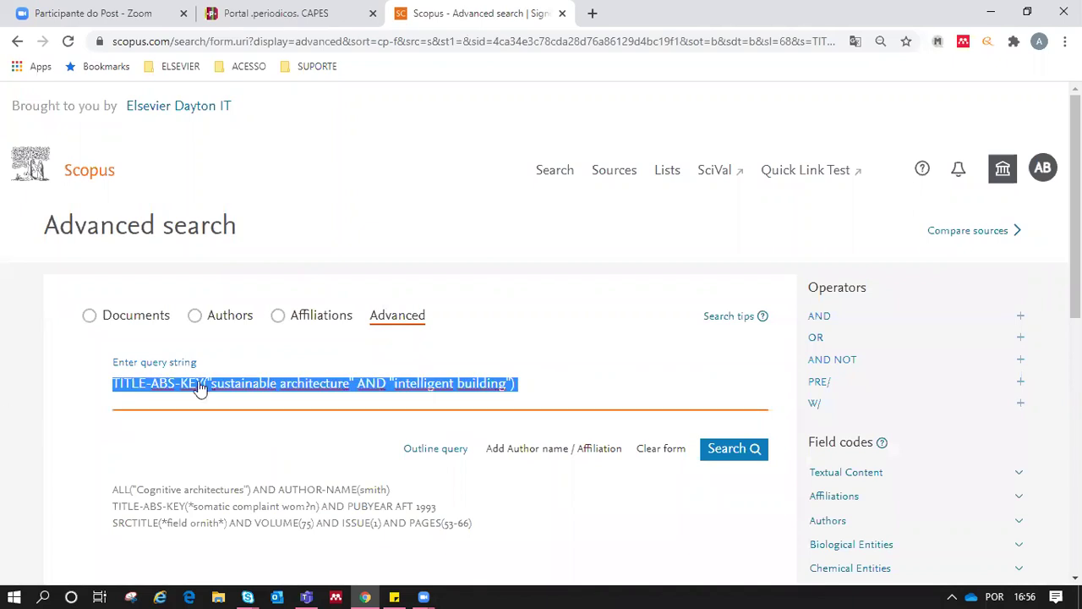
{"action": "key", "text": "BackSpace"}
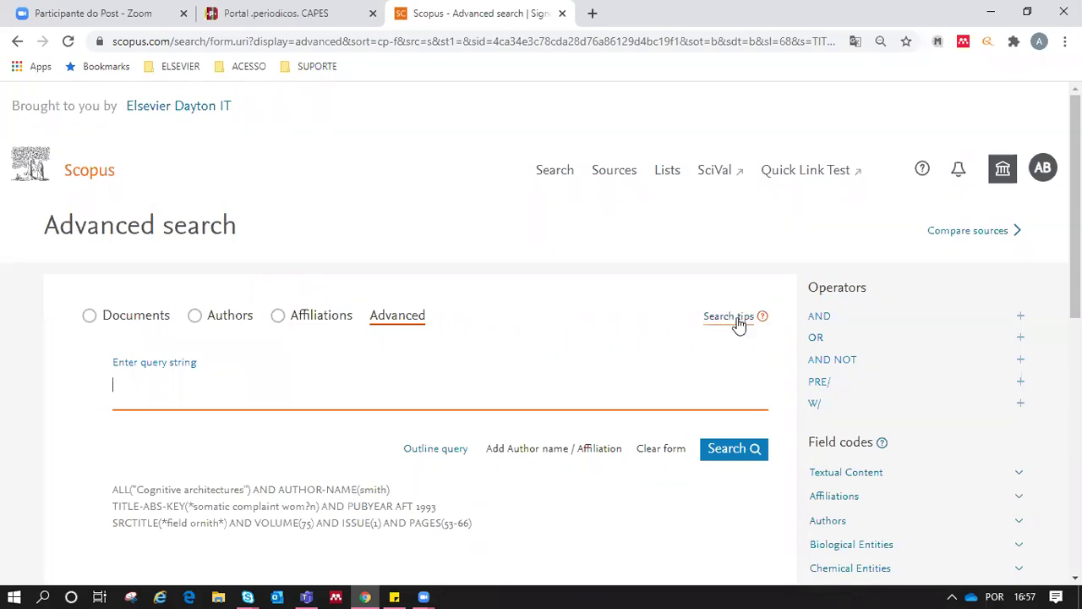
Return to the document search, open its search tips and examine the topic on Boolean and proximity operators.
{"action": "left_click", "coordinate": [115, 322]}
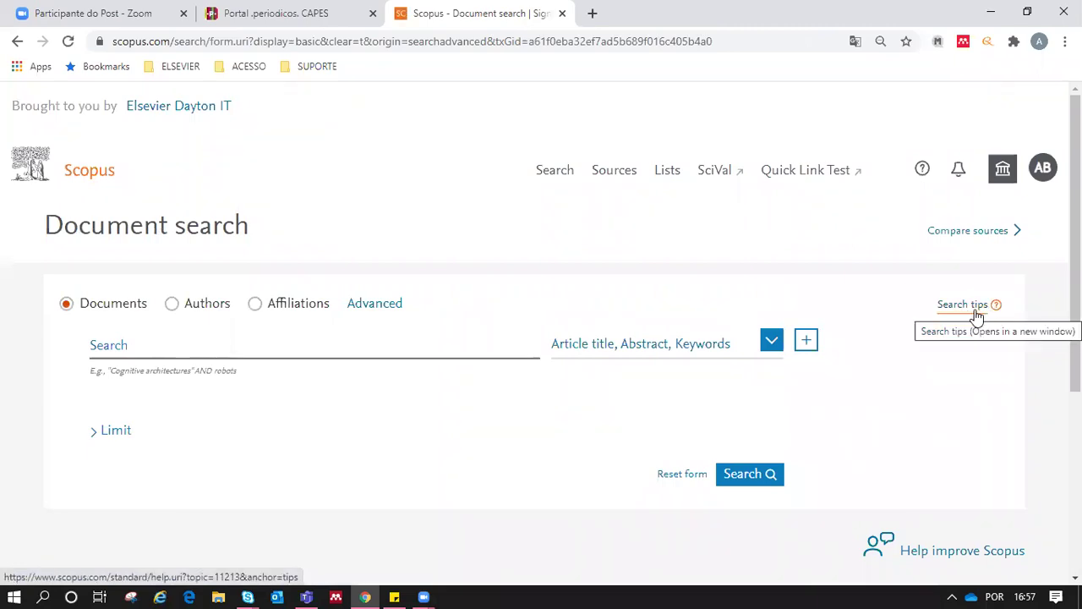
{"action": "left_click", "coordinate": [976, 314]}
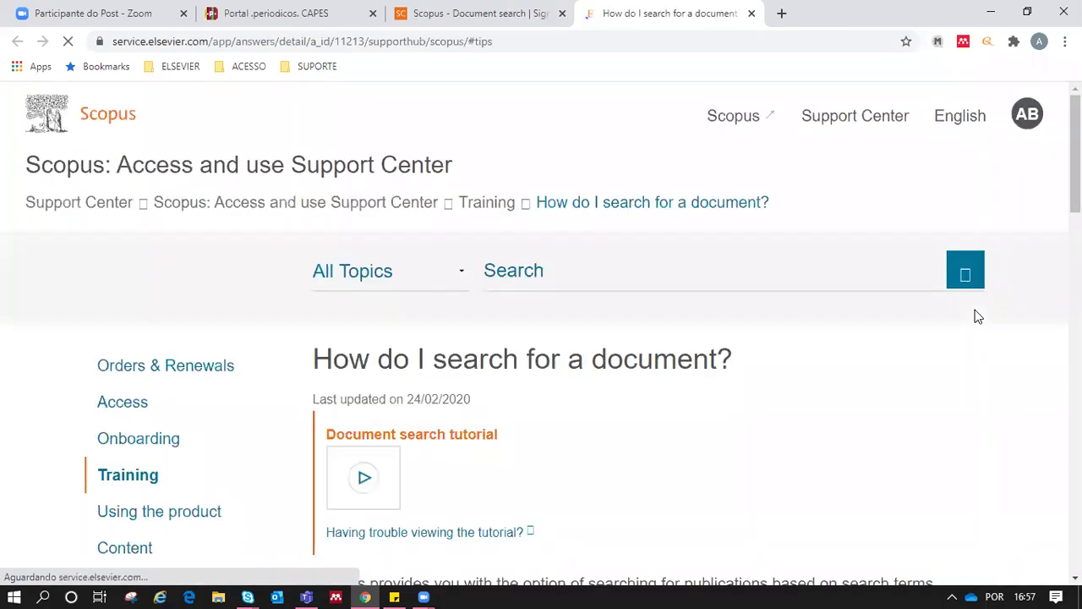
{"action": "scroll", "coordinate": [541, 339], "scroll_direction": "up", "scroll_amount": 10}
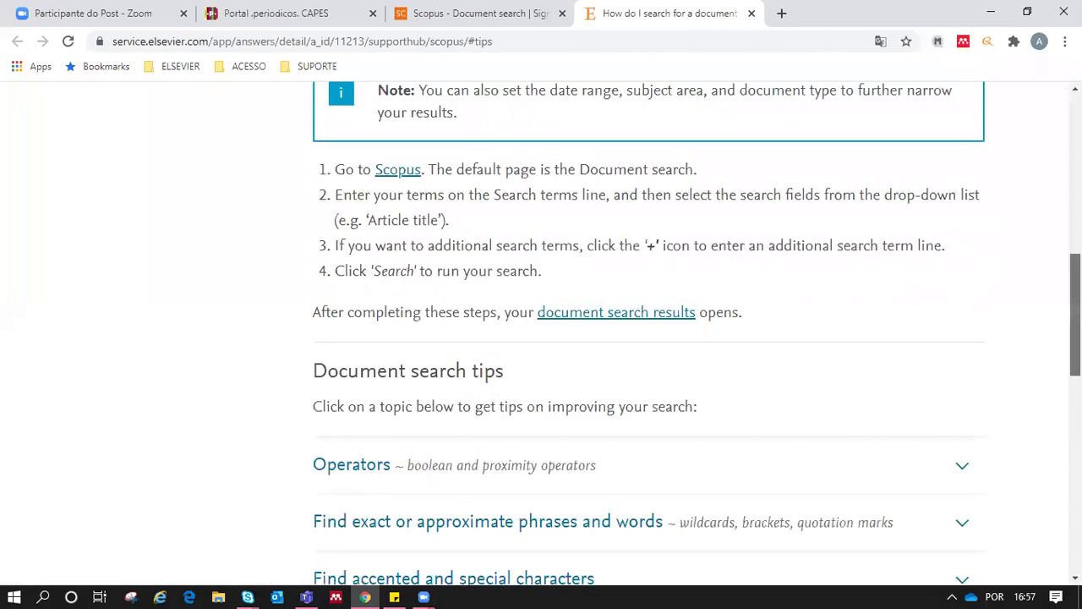
{"action": "left_click_drag", "start_coordinate": [1075, 202], "coordinate": [1075, 358]}
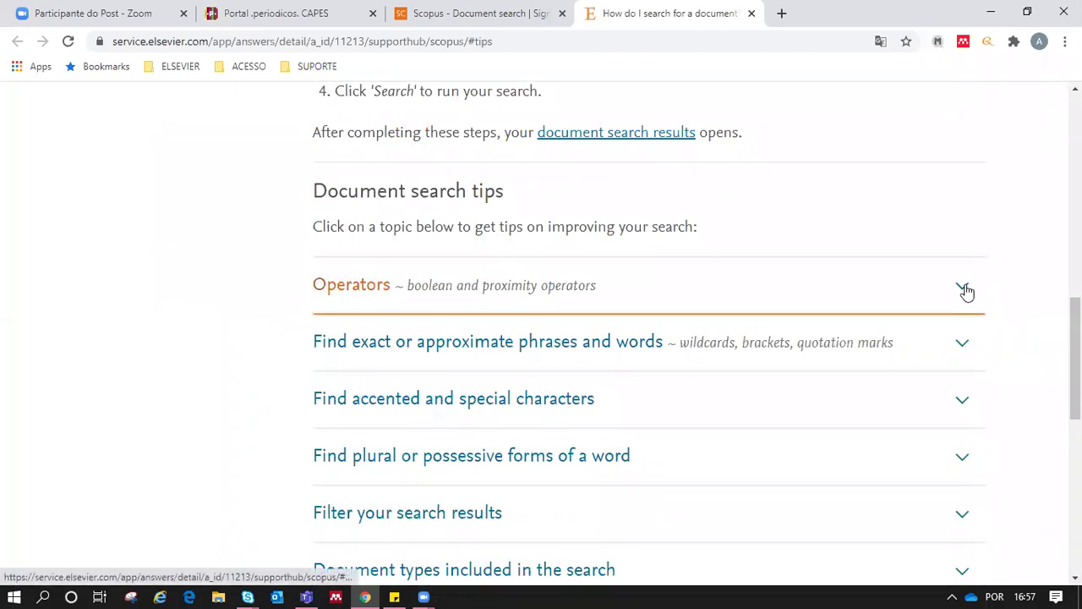
{"action": "left_click", "coordinate": [964, 288]}
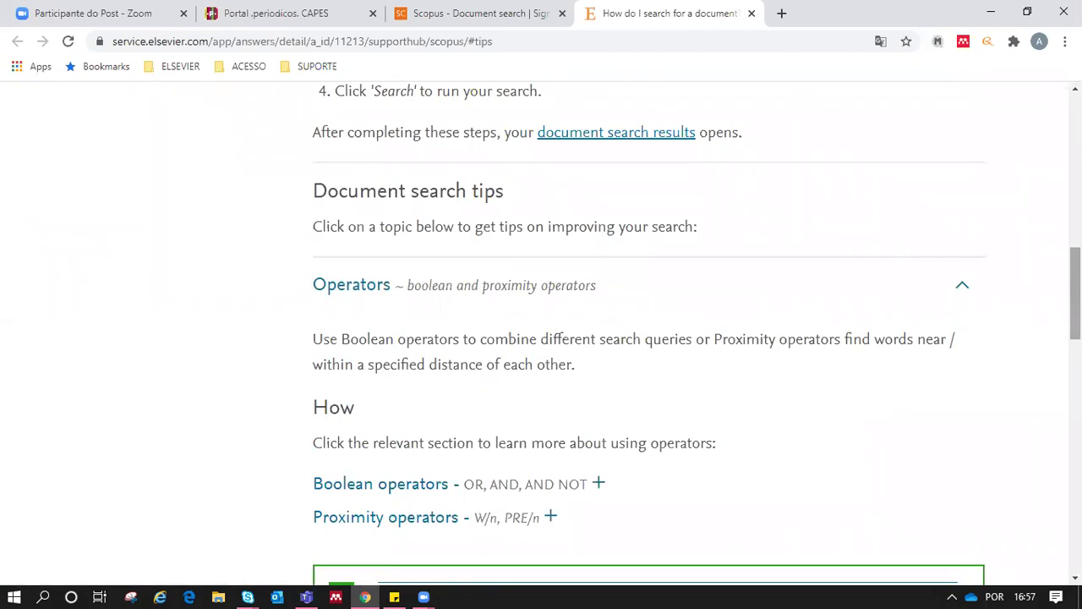
{"action": "scroll", "coordinate": [1074, 296], "scroll_direction": "down", "scroll_amount": 4}
{"action": "scroll", "coordinate": [649, 338], "scroll_direction": "down", "scroll_amount": 4}
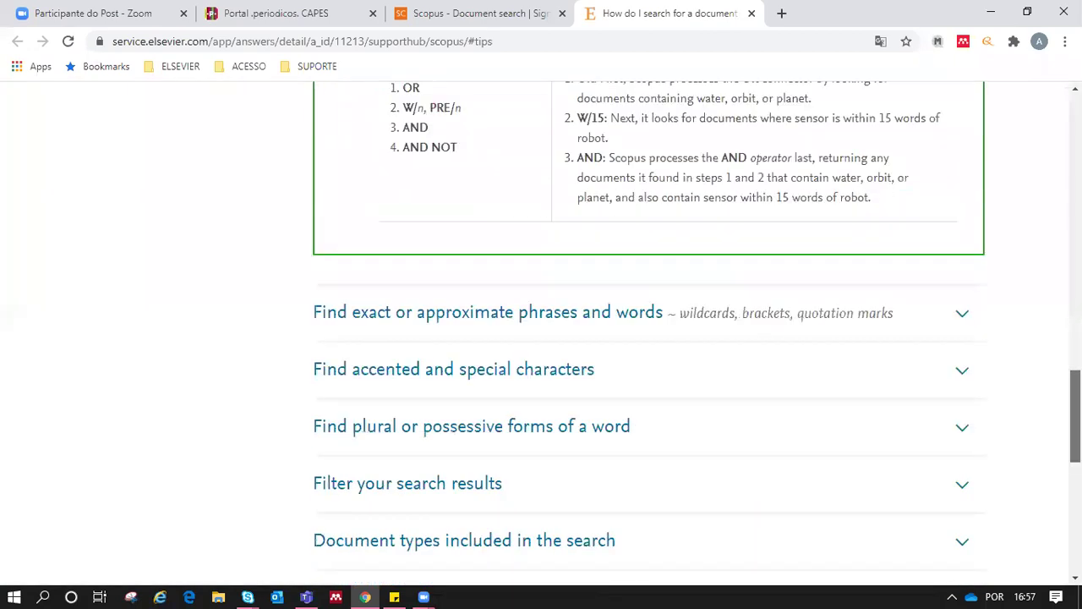
{"action": "scroll", "coordinate": [879, 234], "scroll_direction": "down", "scroll_amount": 1}
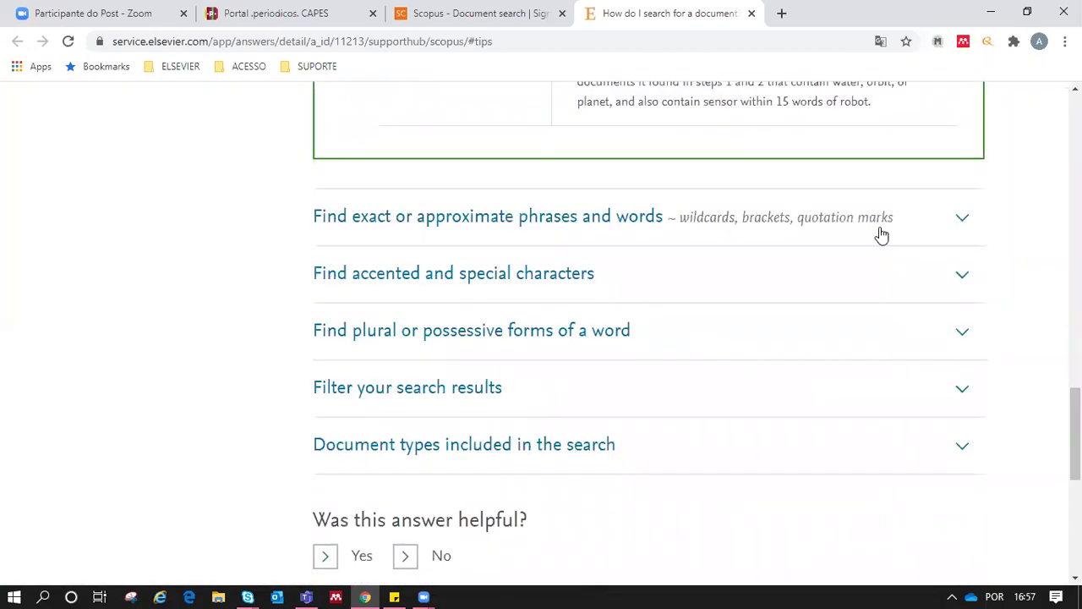
Read the tip on finding plural or possessive forms of a word and close the search tips page.
{"action": "left_click", "coordinate": [962, 330]}
{"action": "scroll", "coordinate": [718, 182], "scroll_direction": "down", "scroll_amount": 1}
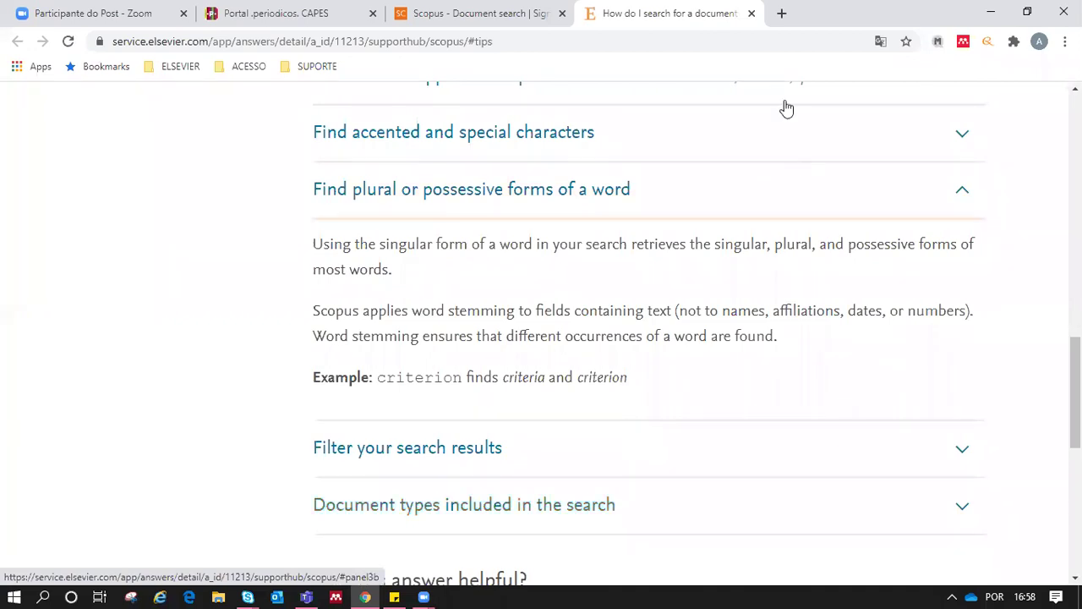
{"action": "left_click", "coordinate": [751, 14]}
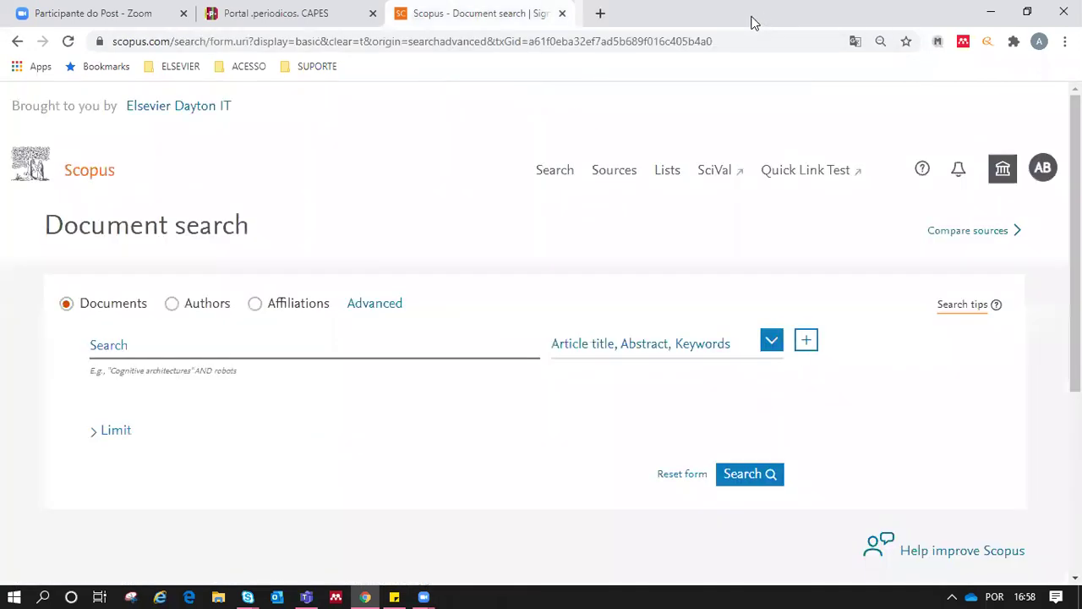
Open the advanced search with an empty query string and review its lists of operators and field codes.
{"action": "left_click", "coordinate": [360, 307]}
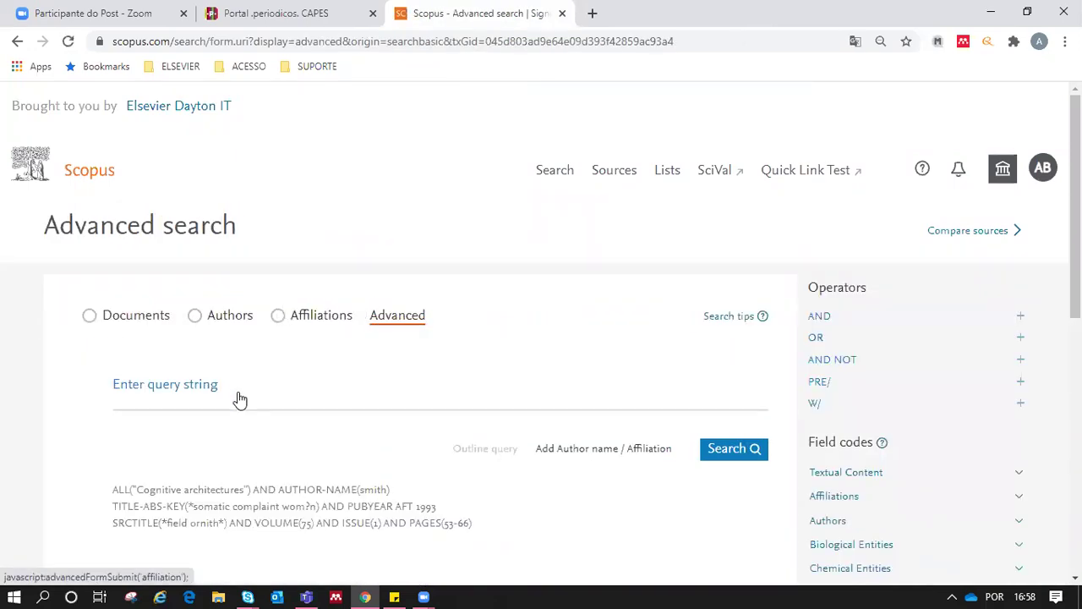
{"action": "left_click", "coordinate": [239, 391]}
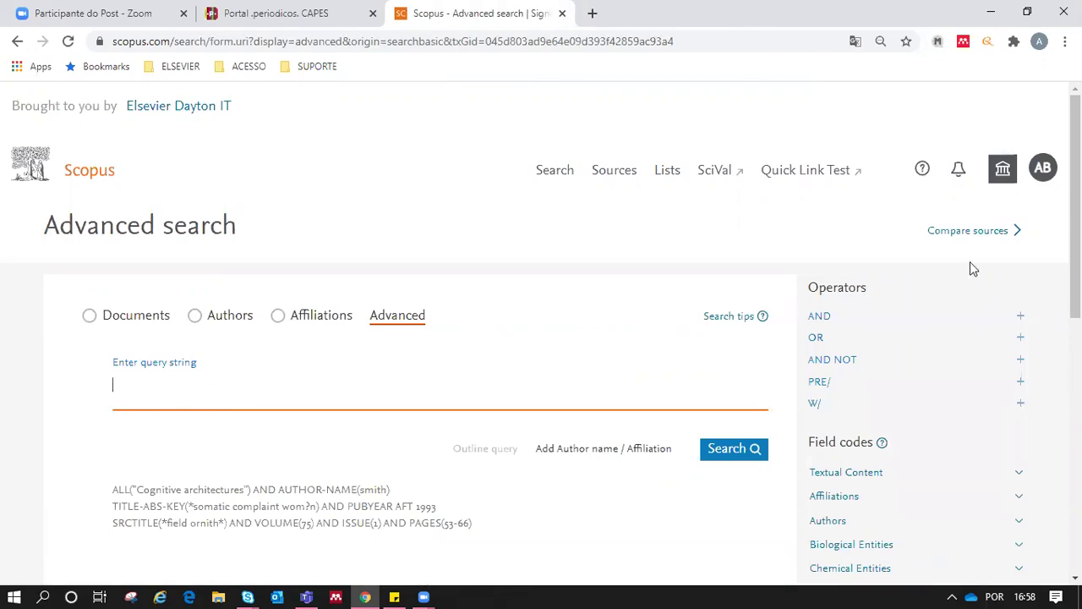
{"action": "scroll", "coordinate": [972, 268], "scroll_direction": "down", "scroll_amount": 1}
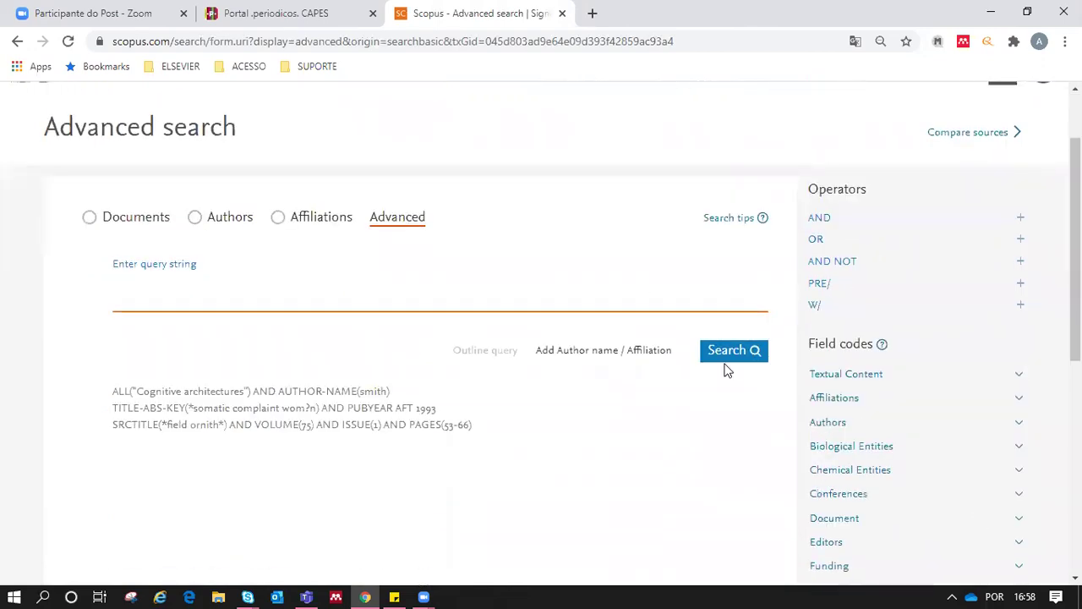
{"action": "scroll", "coordinate": [983, 152], "scroll_direction": "down", "scroll_amount": 1}
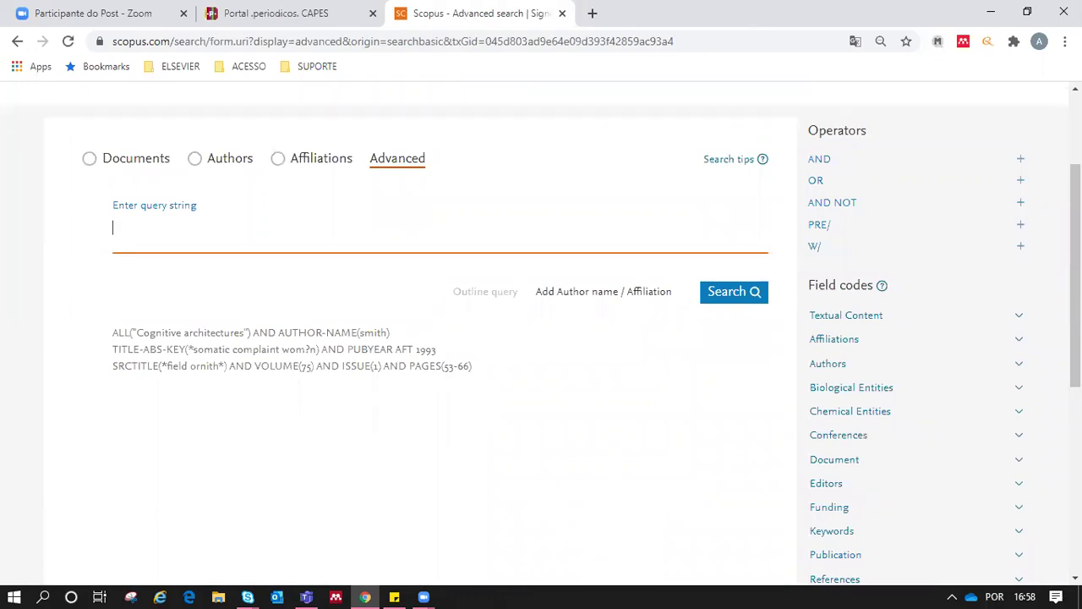
{"action": "scroll", "coordinate": [1043, 279], "scroll_direction": "down", "scroll_amount": 1}
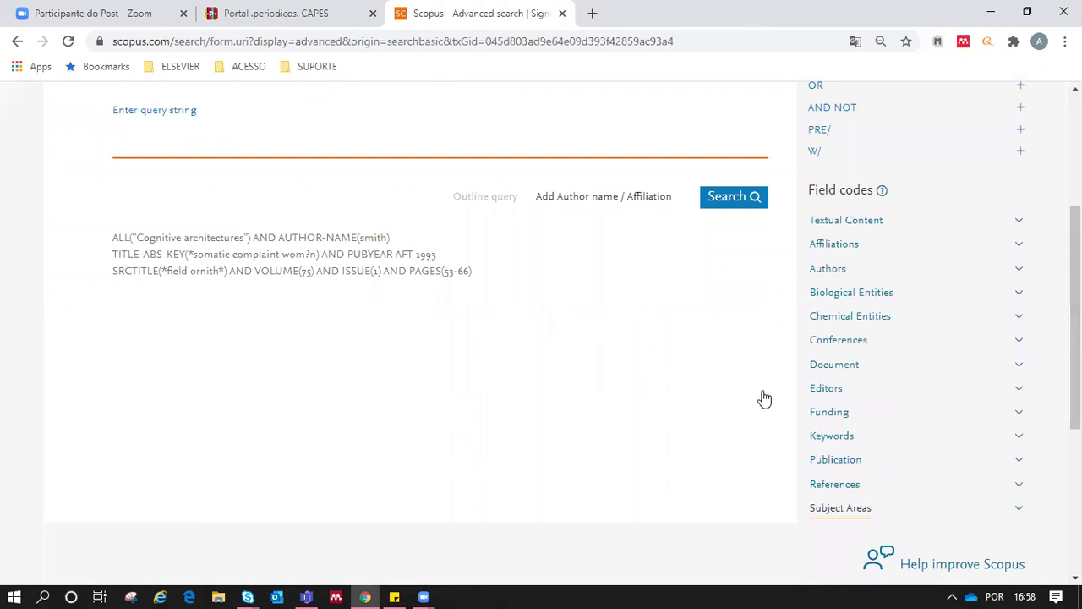
{"action": "scroll", "coordinate": [763, 399], "scroll_direction": "down", "scroll_amount": 1}
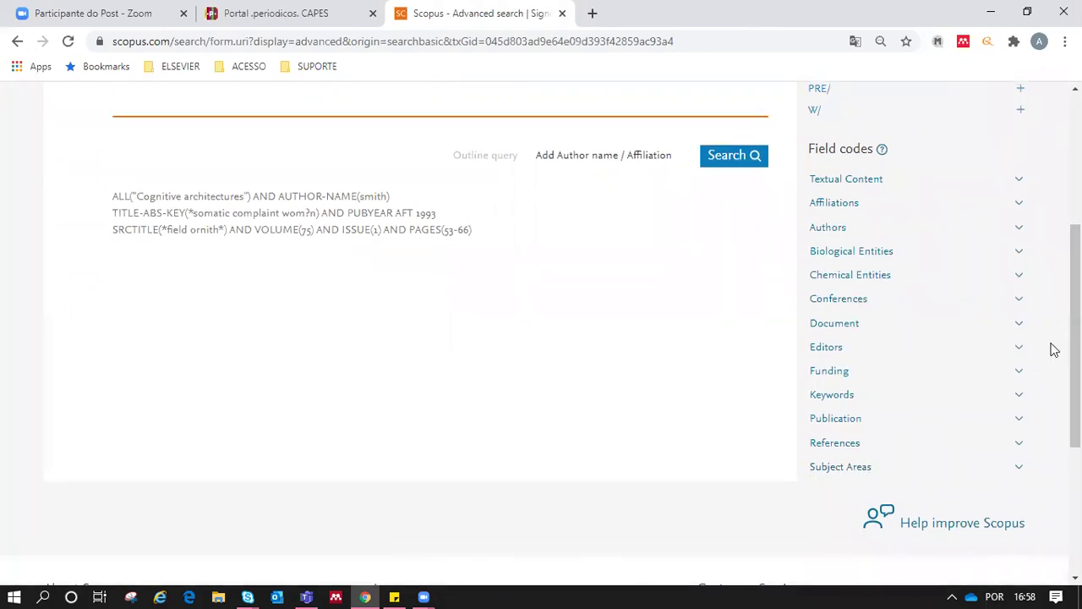
Examine the field codes available under Conferences and under Authors.
{"action": "left_click", "coordinate": [1023, 306]}
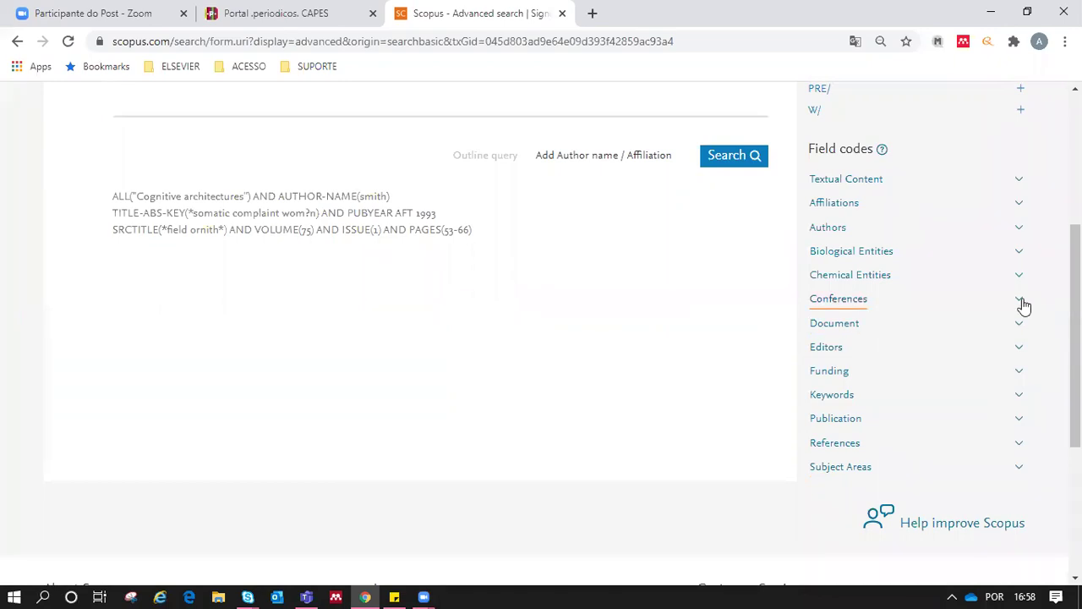
{"action": "left_click", "coordinate": [1022, 306]}
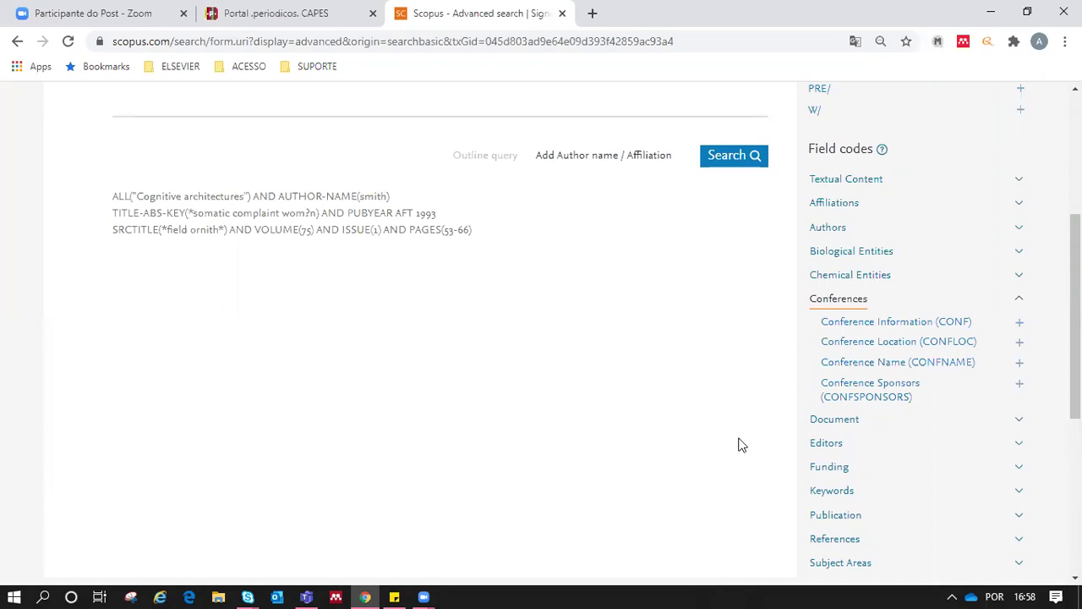
{"action": "left_click", "coordinate": [1017, 302]}
{"action": "left_click", "coordinate": [1020, 230]}
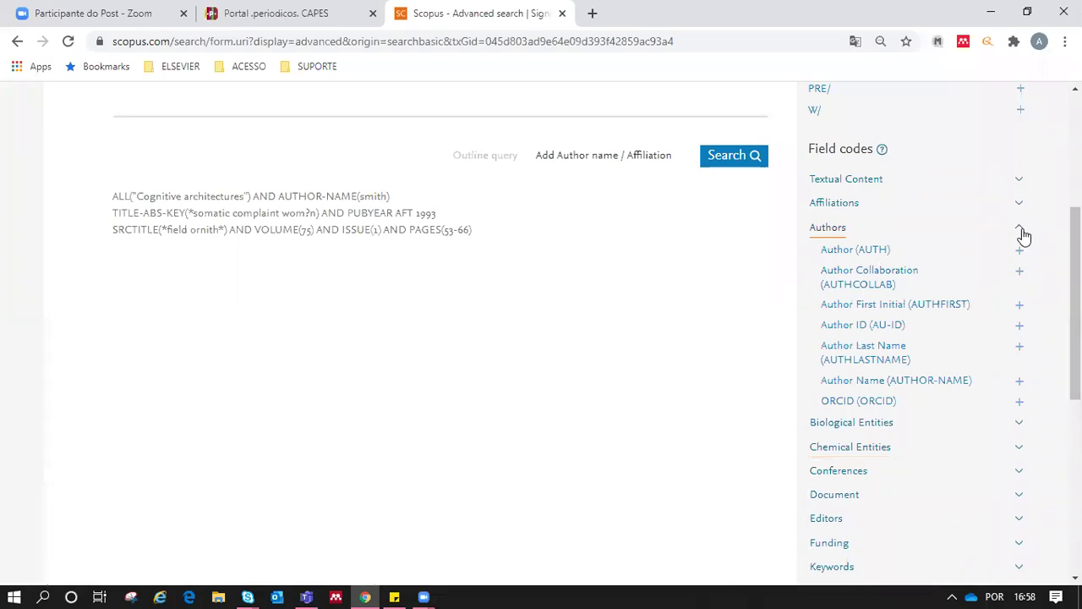
{"action": "scroll", "coordinate": [998, 262], "scroll_direction": "up", "scroll_amount": 1}
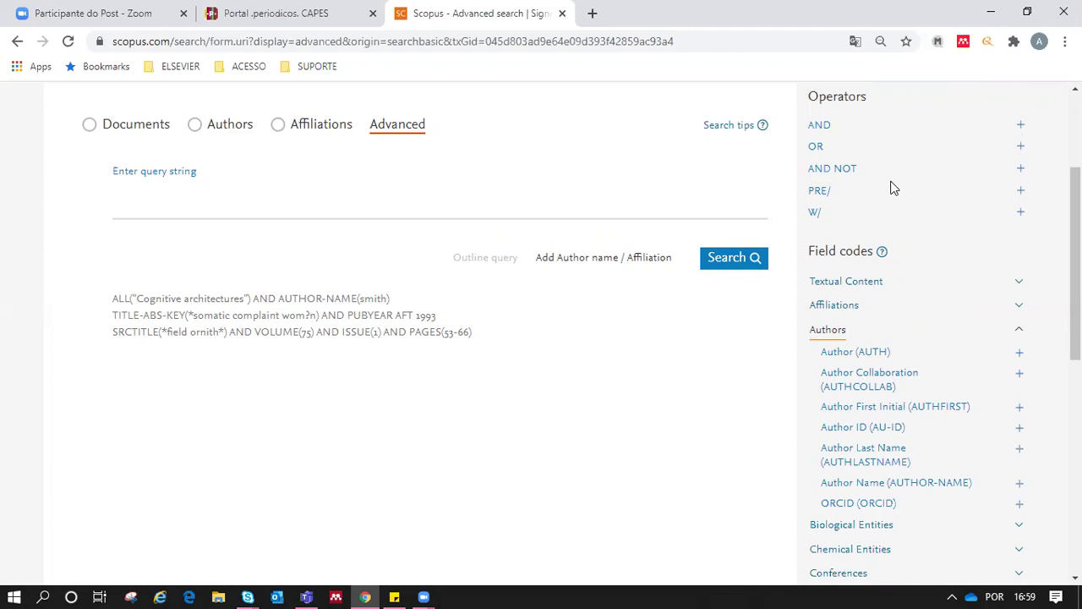
Insert the AND NOT operator into the query string to read its description, and delete it again.
{"action": "left_click", "coordinate": [1022, 170]}
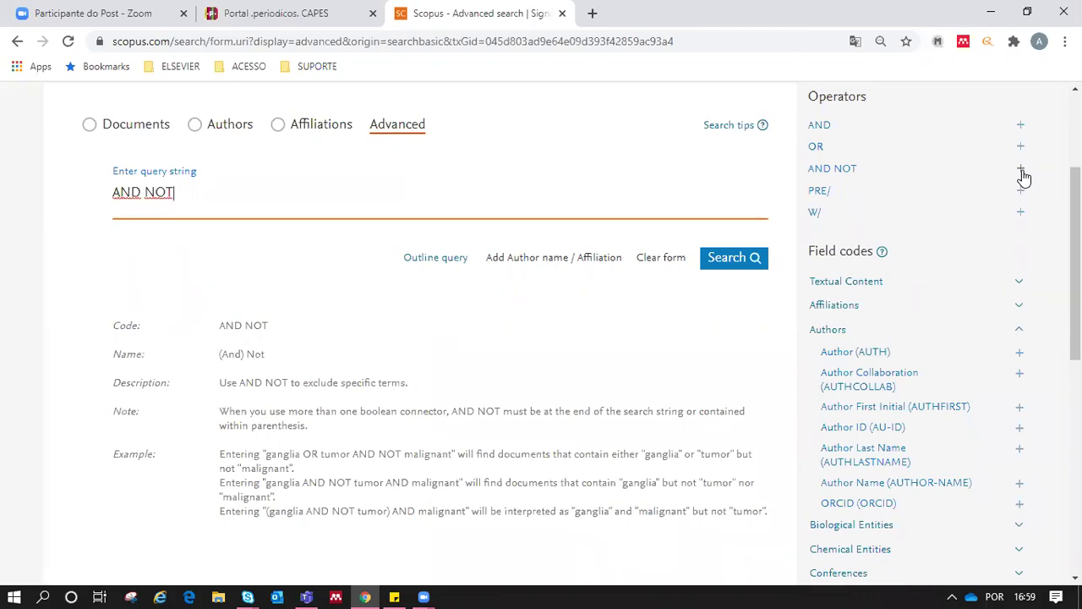
{"action": "key", "text": "BackSpace"}
{"action": "key", "text": "BackSpace"}
{"action": "key", "text": "BackSpace"}
{"action": "key", "text": "BackSpace"}
{"action": "key", "text": "BackSpace"}
{"action": "key", "text": "BackSpace"}
{"action": "key", "text": "BackSpace"}
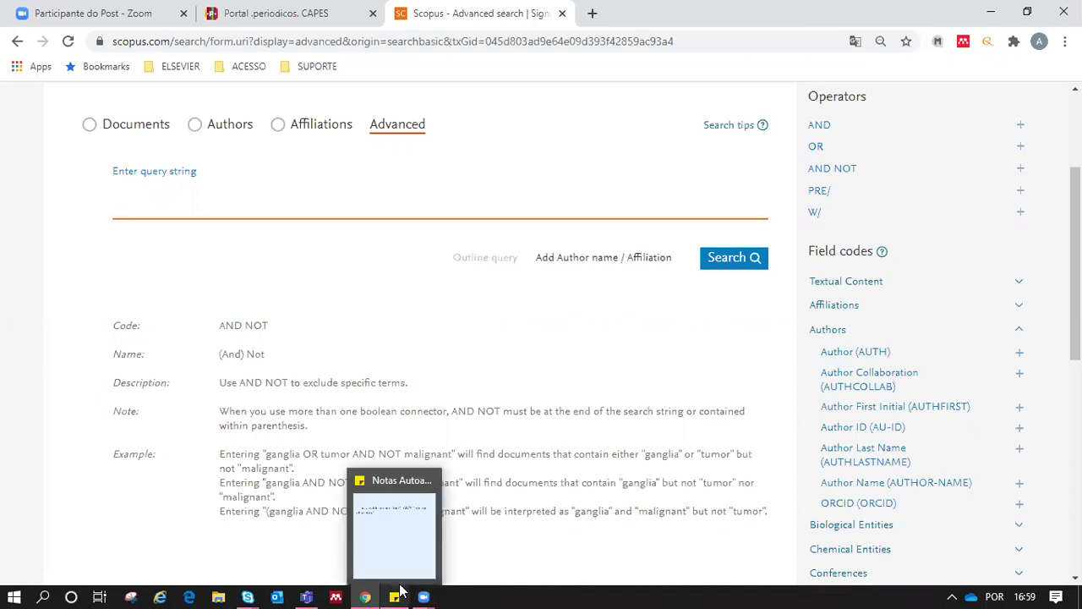
Review the prepared search terms in the sticky note and return to the empty query string in Scopus.
{"action": "left_click", "coordinate": [400, 592]}
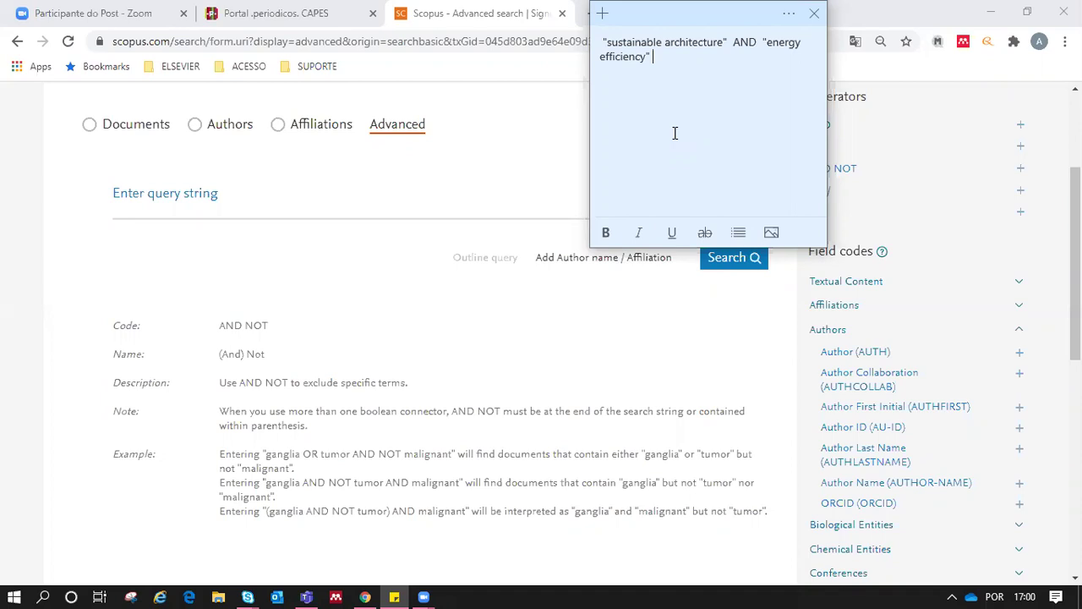
{"action": "left_click", "coordinate": [502, 284]}
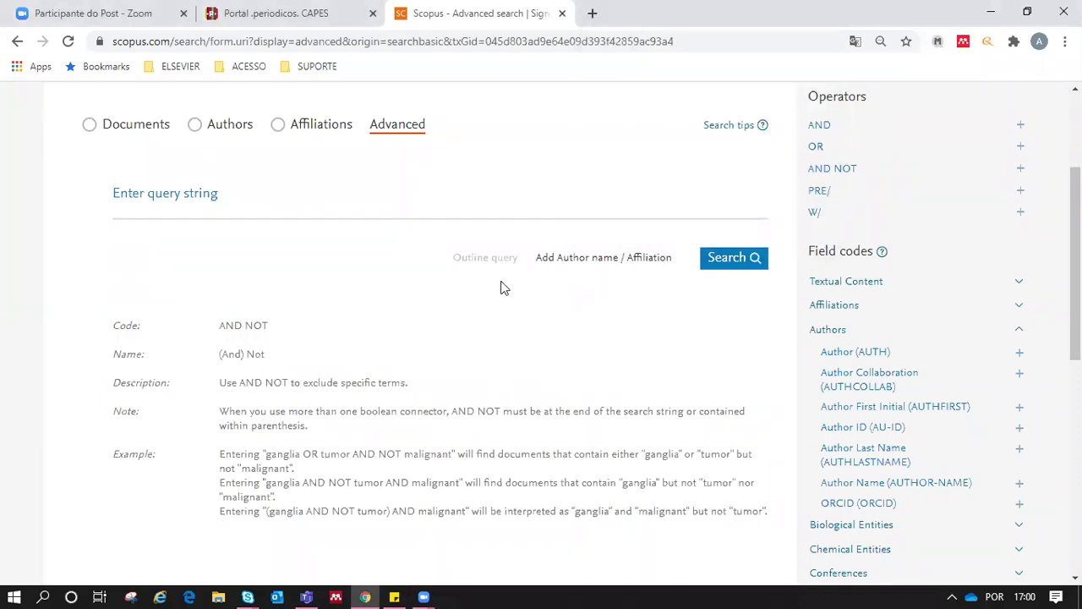
{"action": "left_click", "coordinate": [405, 212]}
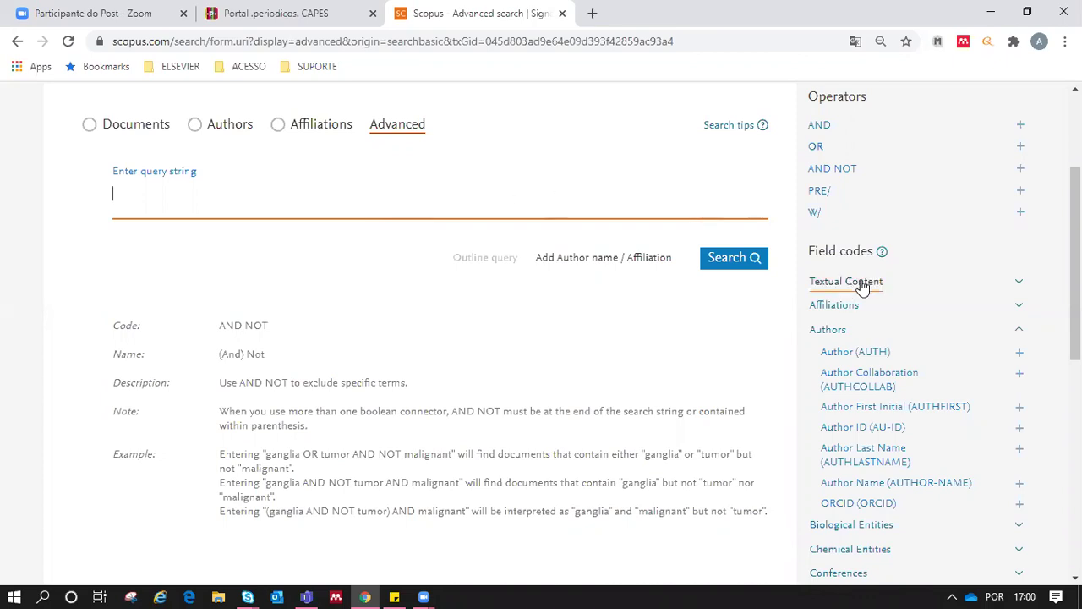
Insert the TITLE-ABS-KEY field code from Textual Content into the query string and check its quoted-phrase example.
{"action": "left_click", "coordinate": [1023, 332]}
{"action": "left_click", "coordinate": [1020, 287]}
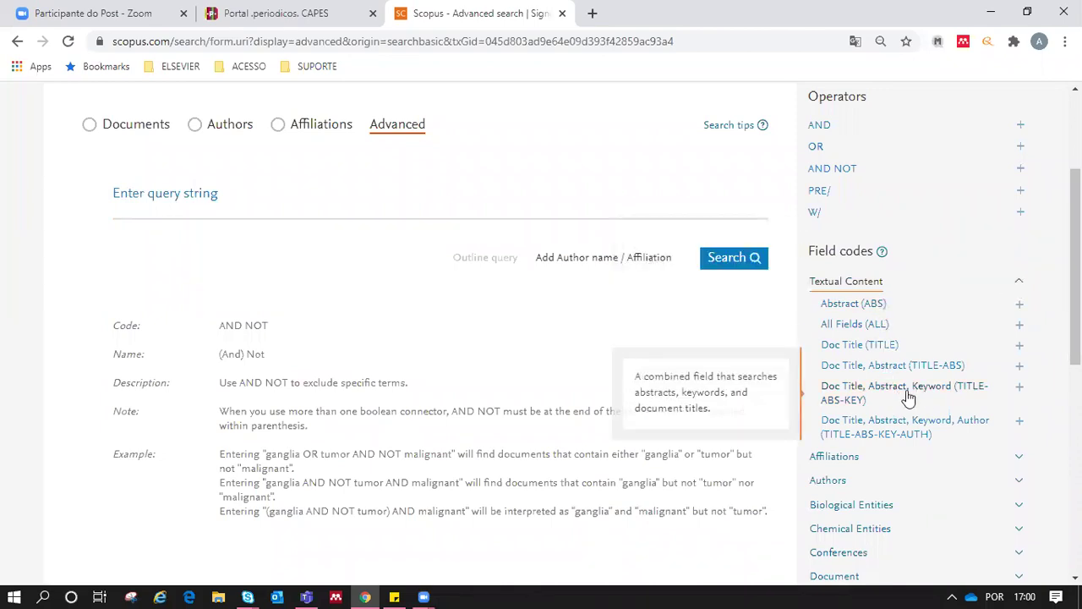
{"action": "left_click", "coordinate": [1020, 389]}
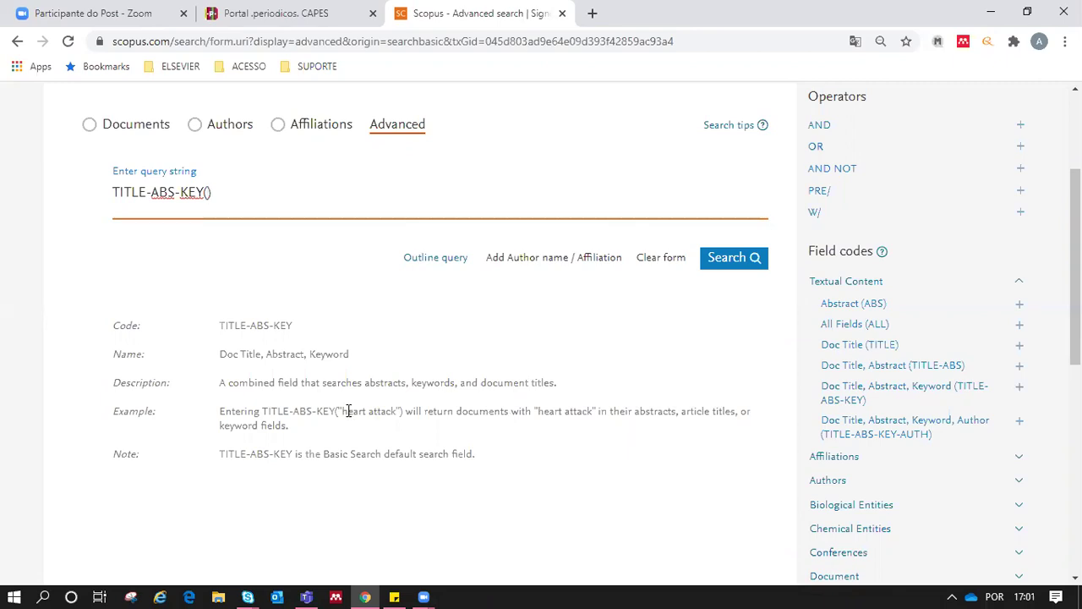
{"action": "left_click_drag", "start_coordinate": [344, 412], "coordinate": [403, 412]}
{"action": "left_click", "coordinate": [491, 497]}
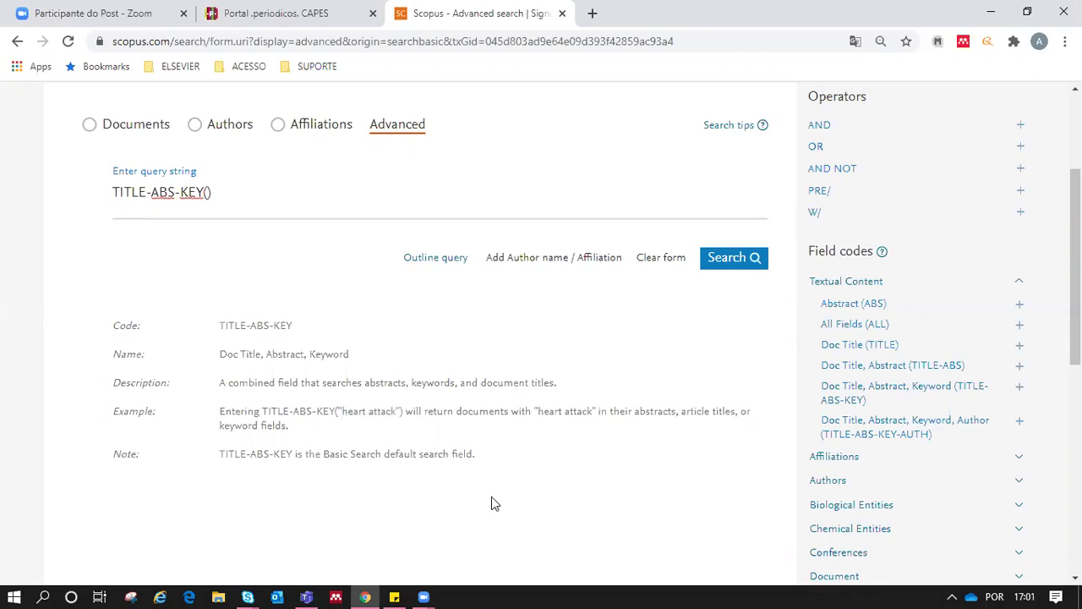
Copy "sustainable architecture" AND "energy efficiency" from the sticky note into the parentheses of the TITLE-ABS-KEY field code in the Scopus query.
{"action": "left_click", "coordinate": [207, 194]}
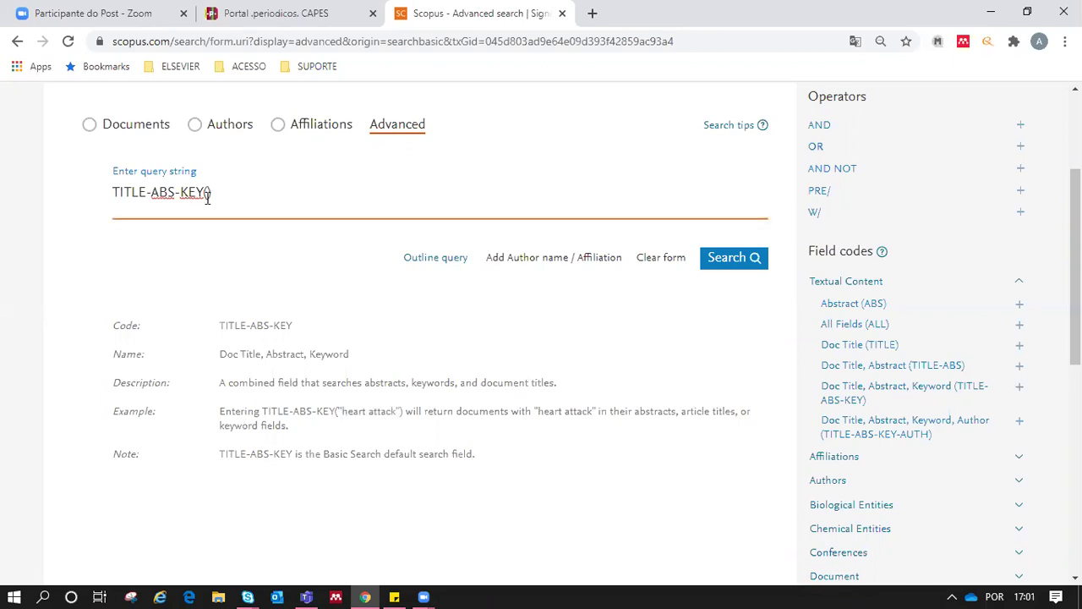
{"action": "left_click", "coordinate": [395, 596]}
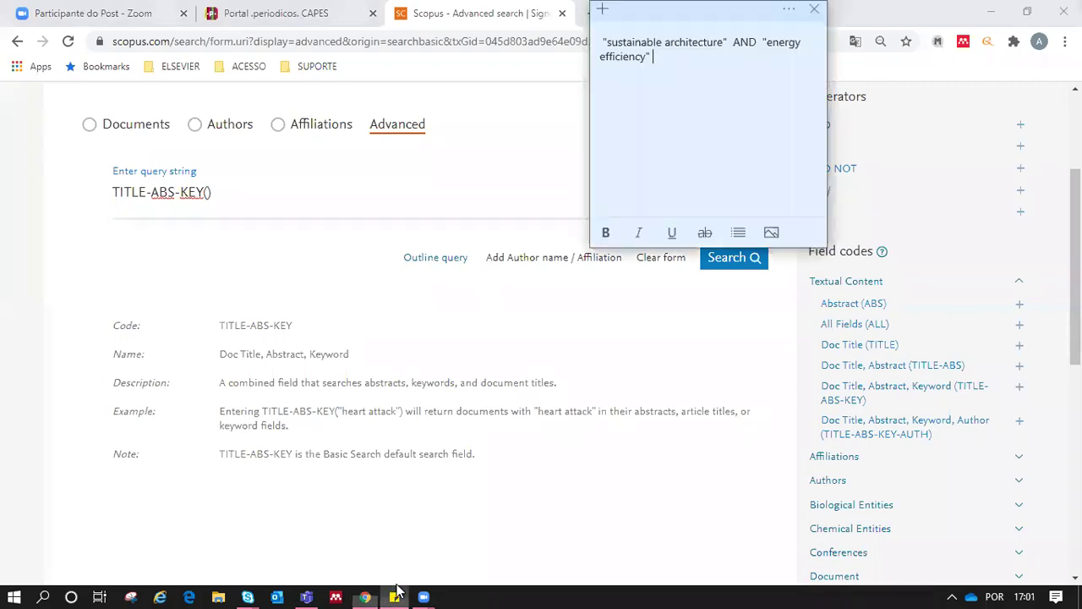
{"action": "key", "text": "ctrl+a"}
{"action": "key", "text": "ctrl+c"}
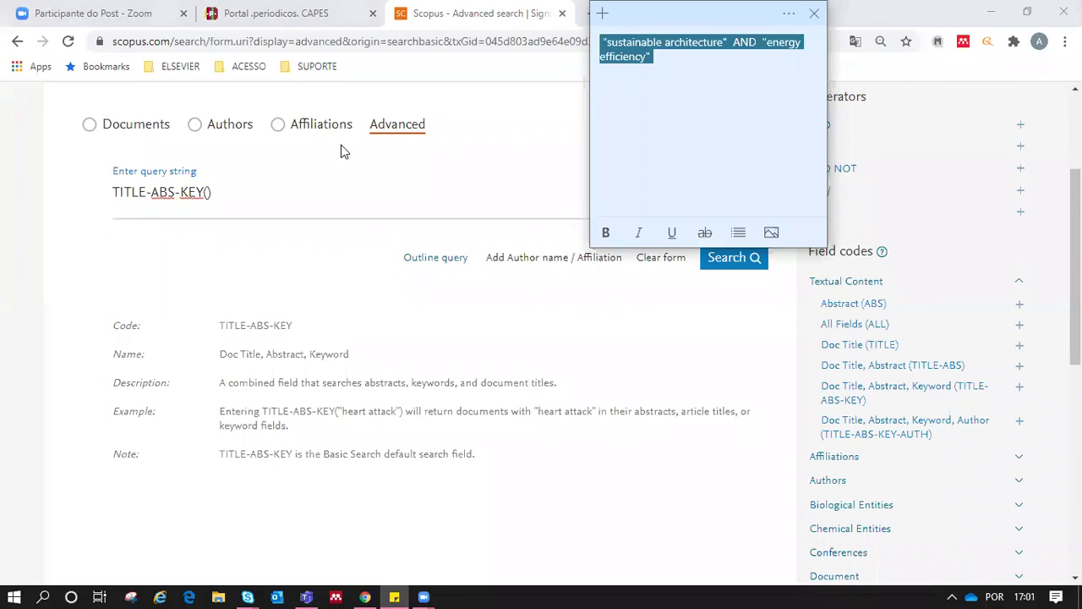
{"action": "left_click", "coordinate": [208, 191]}
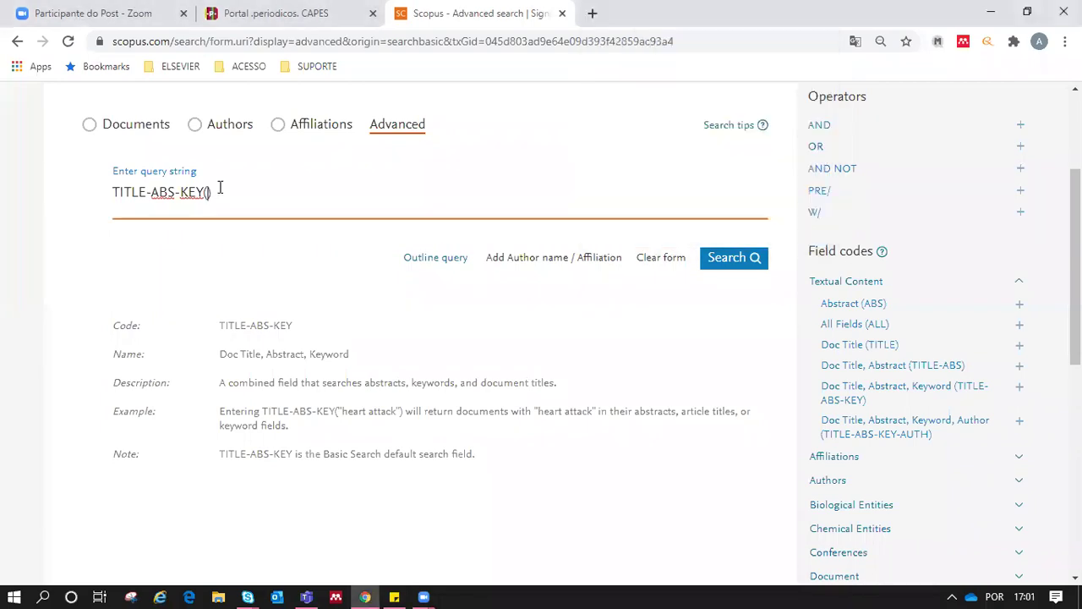
{"action": "key", "text": "ctrl+v"}
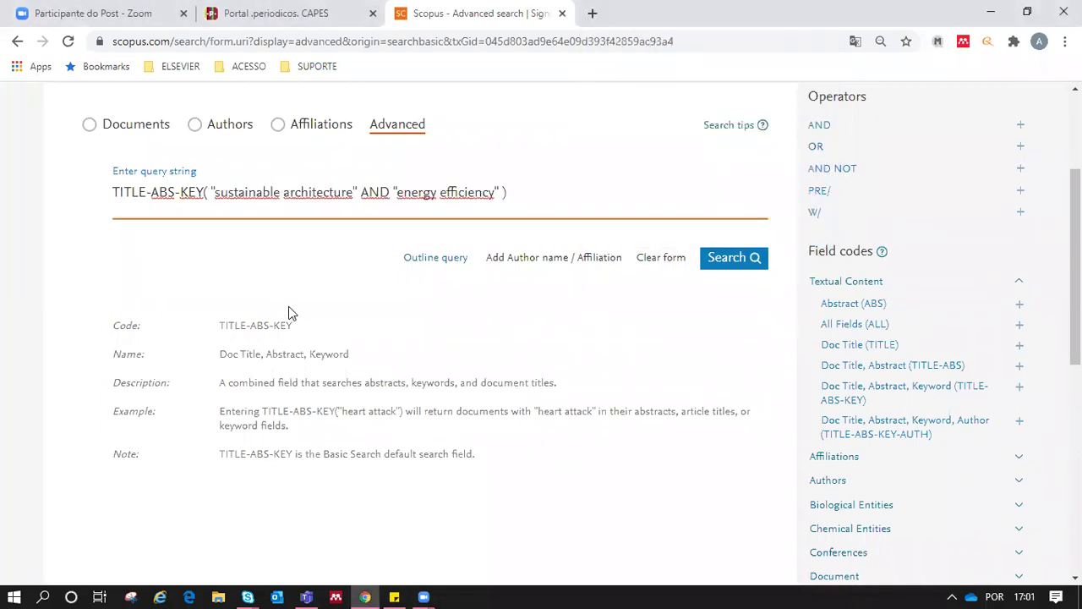
Remove the stray spaces just inside the opening and closing parentheses of the query string.
{"action": "key", "text": "Delete"}
{"action": "left_click", "coordinate": [210, 192]}
{"action": "key", "text": "BackSpace"}
{"action": "key", "text": "BackSpace"}
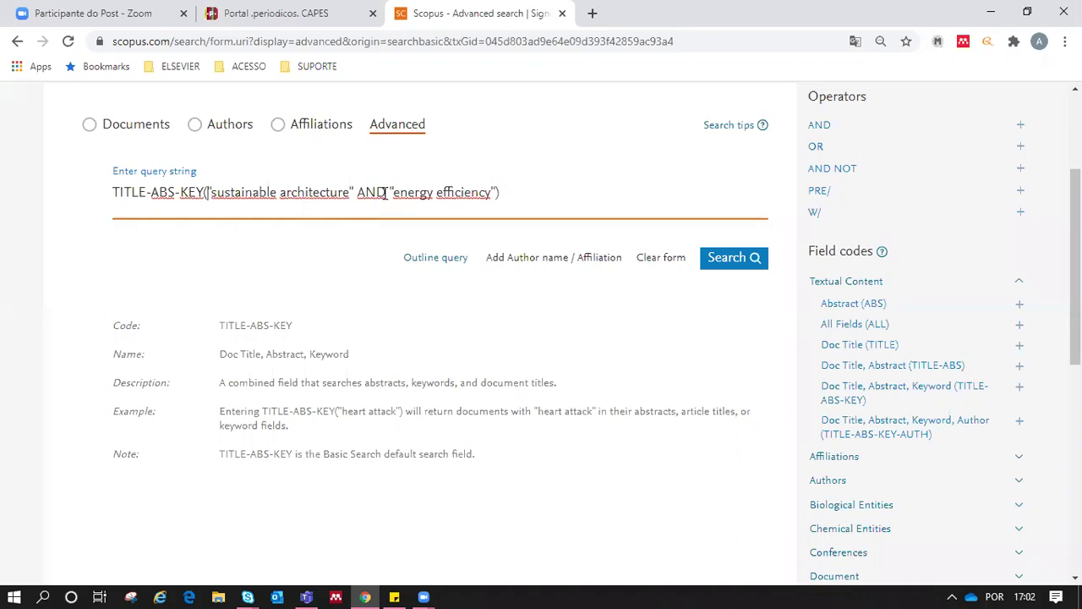
Delete the pasted AND between the two quoted phrases and insert the AND operator from the Operators list in its place.
{"action": "left_click", "coordinate": [386, 193]}
{"action": "key", "text": "BackSpace"}
{"action": "key", "text": "BackSpace"}
{"action": "key", "text": "BackSpace"}
{"action": "key", "text": "BackSpace"}
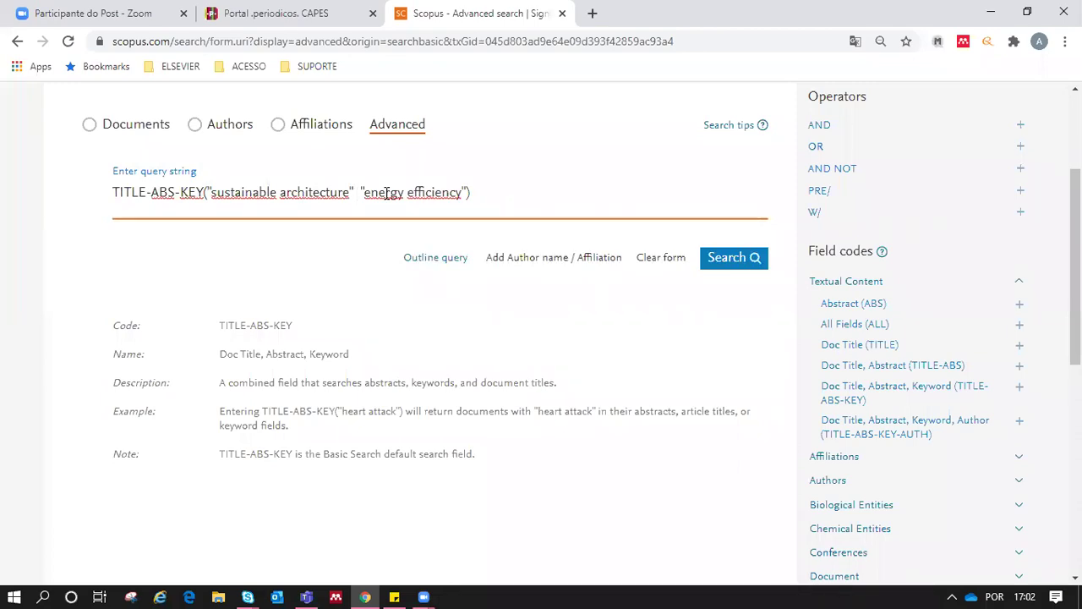
{"action": "left_click", "coordinate": [1020, 133]}
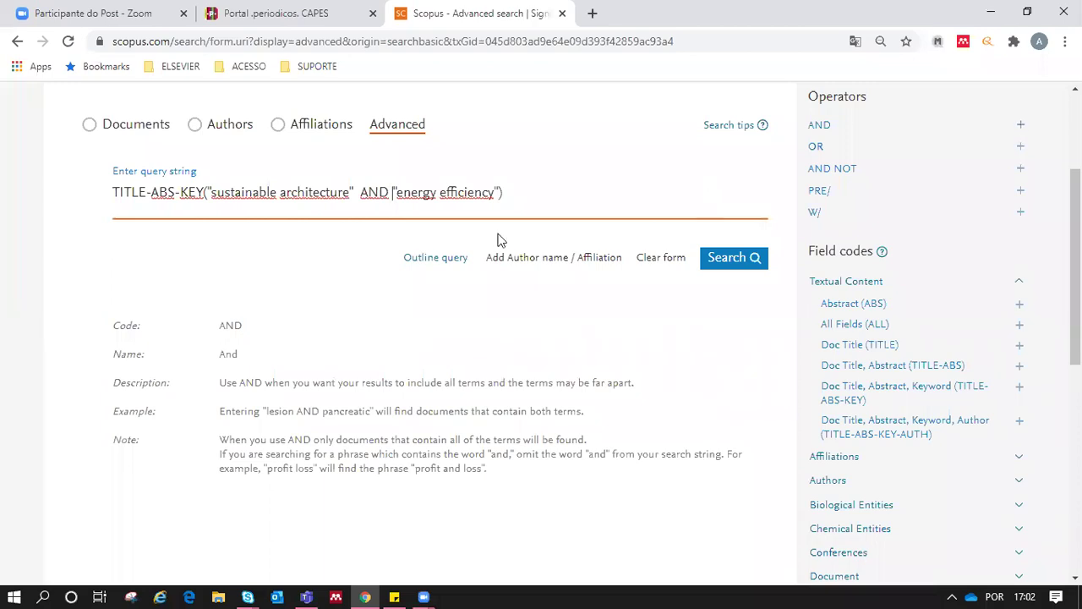
Highlight the complete query, append another AND operator after its closing parenthesis, and delete that operator again.
{"action": "left_click", "coordinate": [534, 188]}
{"action": "left_click_drag", "start_coordinate": [534, 188], "coordinate": [109, 194]}
{"action": "left_click", "coordinate": [110, 193]}
{"action": "key", "text": "ctrl+a"}
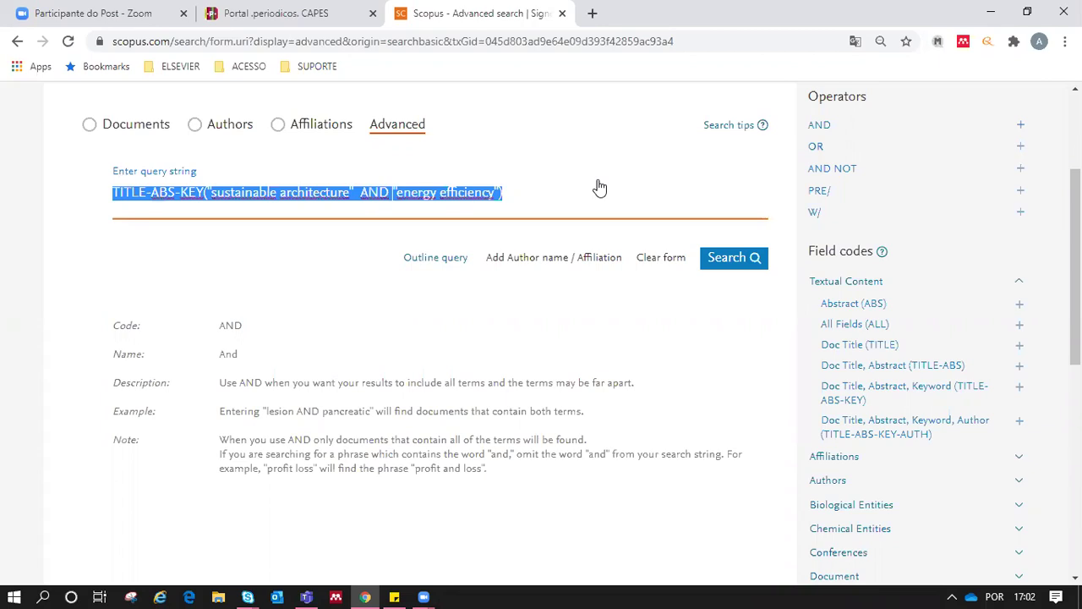
{"action": "left_click", "coordinate": [516, 201]}
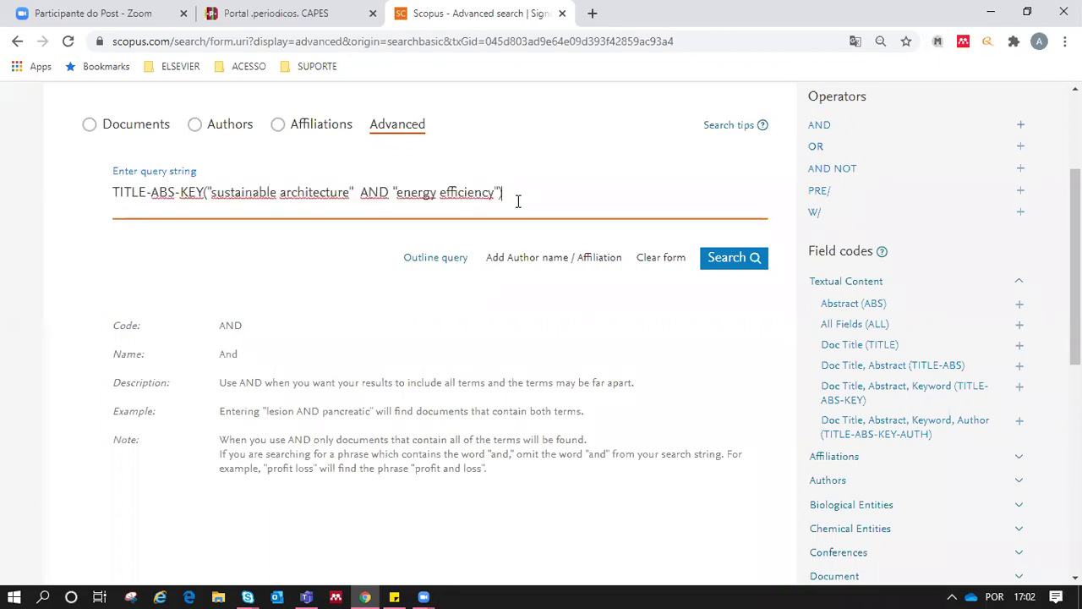
{"action": "left_click", "coordinate": [1018, 126]}
{"action": "left_click_drag", "start_coordinate": [504, 194], "coordinate": [105, 182]}
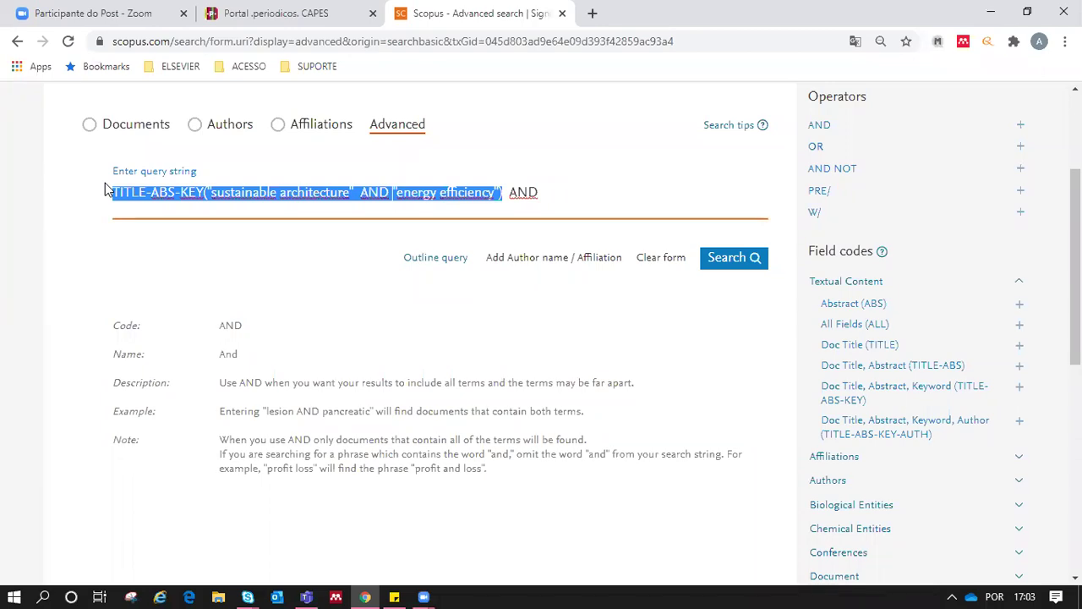
{"action": "left_click", "coordinate": [580, 185]}
{"action": "key", "text": "BackSpace"}
{"action": "key", "text": "BackSpace"}
{"action": "key", "text": "BackSpace"}
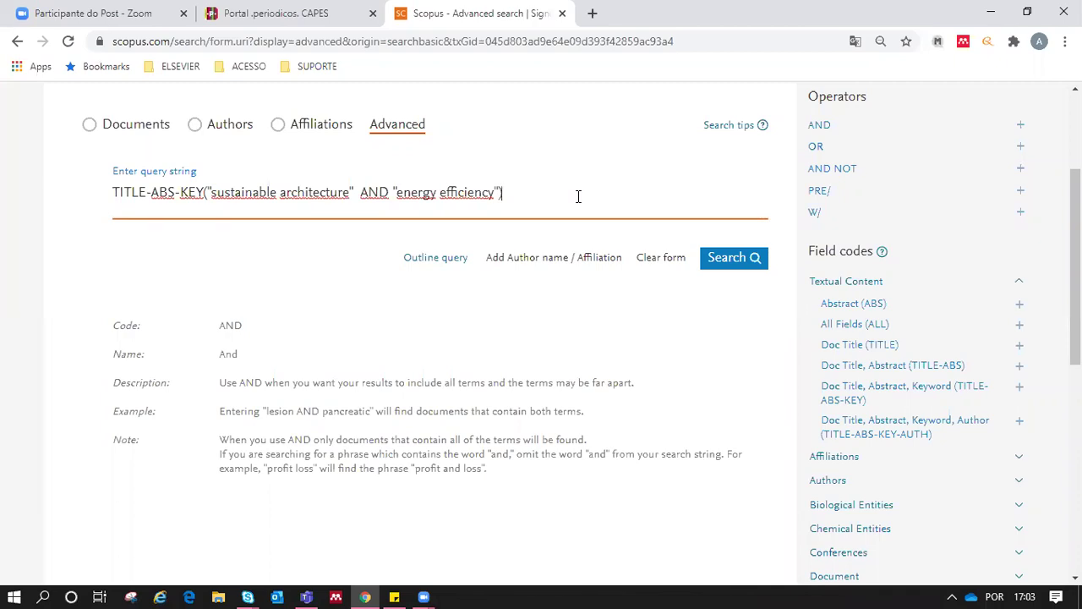
Run the advanced search and check the document count and the executed query with its AND operator.
{"action": "left_click", "coordinate": [725, 260]}
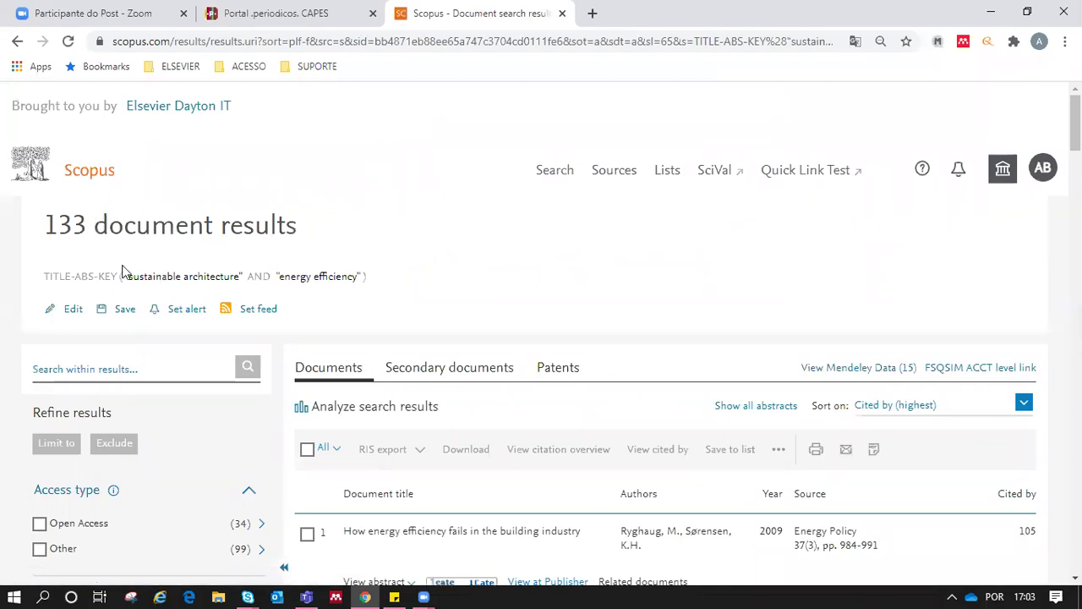
{"action": "left_click_drag", "start_coordinate": [46, 226], "coordinate": [294, 218]}
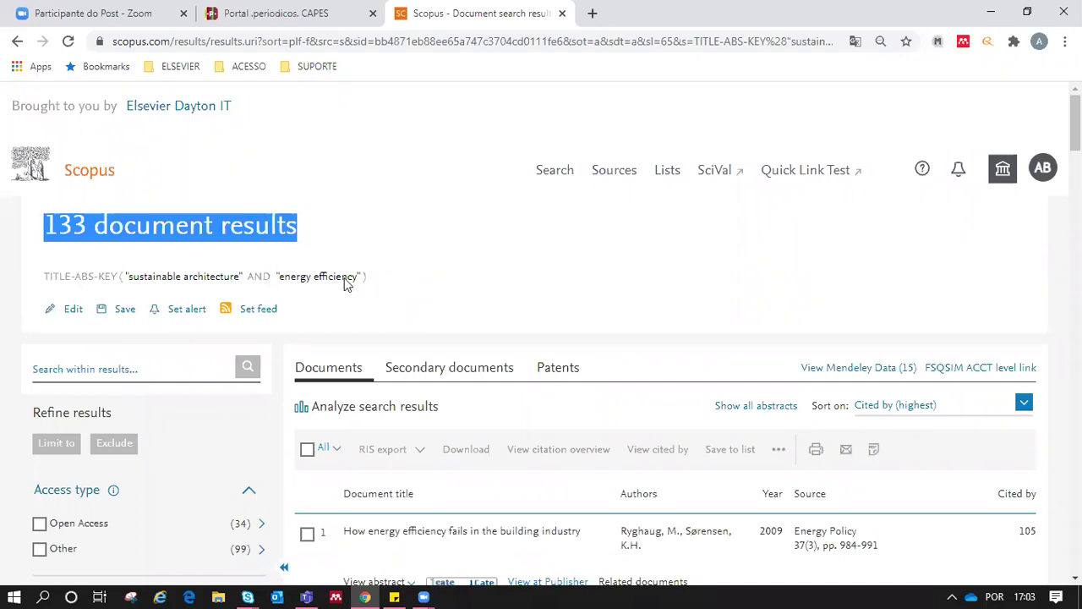
{"action": "double_click", "coordinate": [266, 279]}
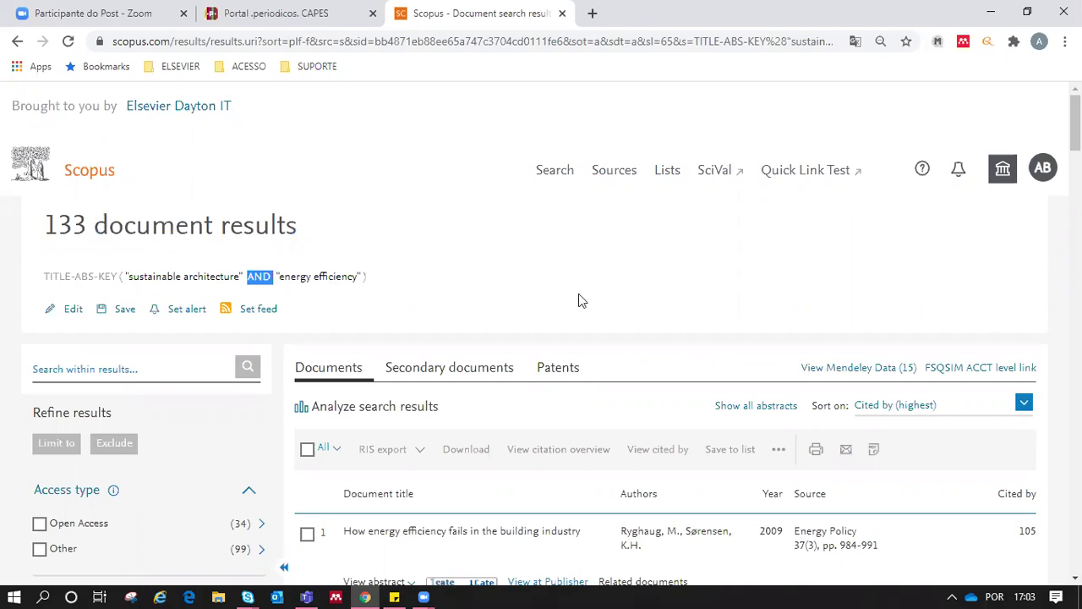
Limit the results to the years 2018, 2019 and 2020, and return to the unfiltered result list.
{"action": "scroll", "coordinate": [1073, 122], "scroll_direction": "down", "scroll_amount": 1}
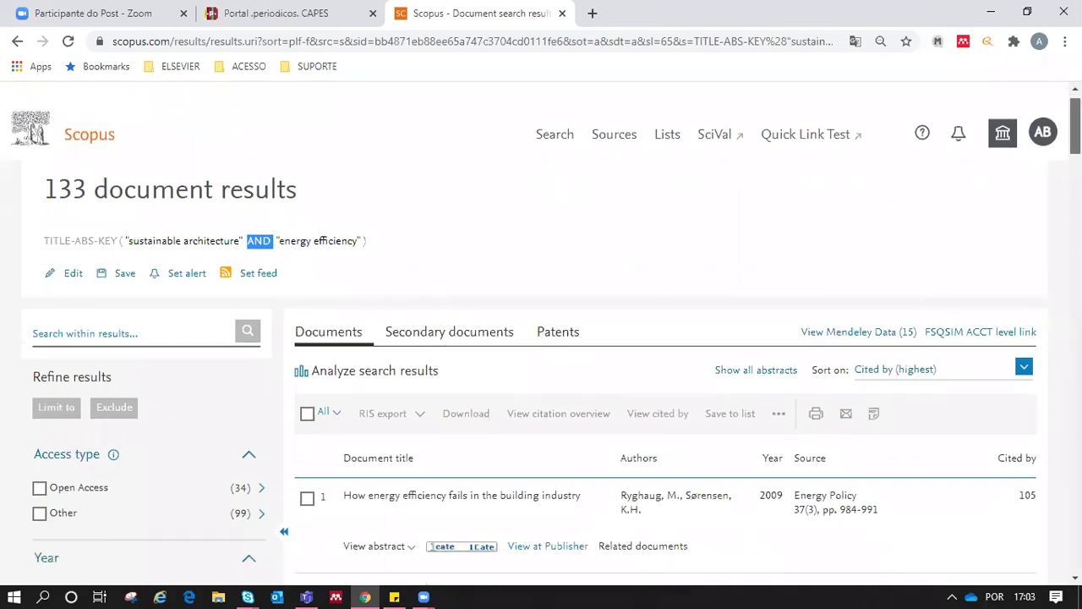
{"action": "scroll", "coordinate": [552, 334], "scroll_direction": "down", "scroll_amount": 3}
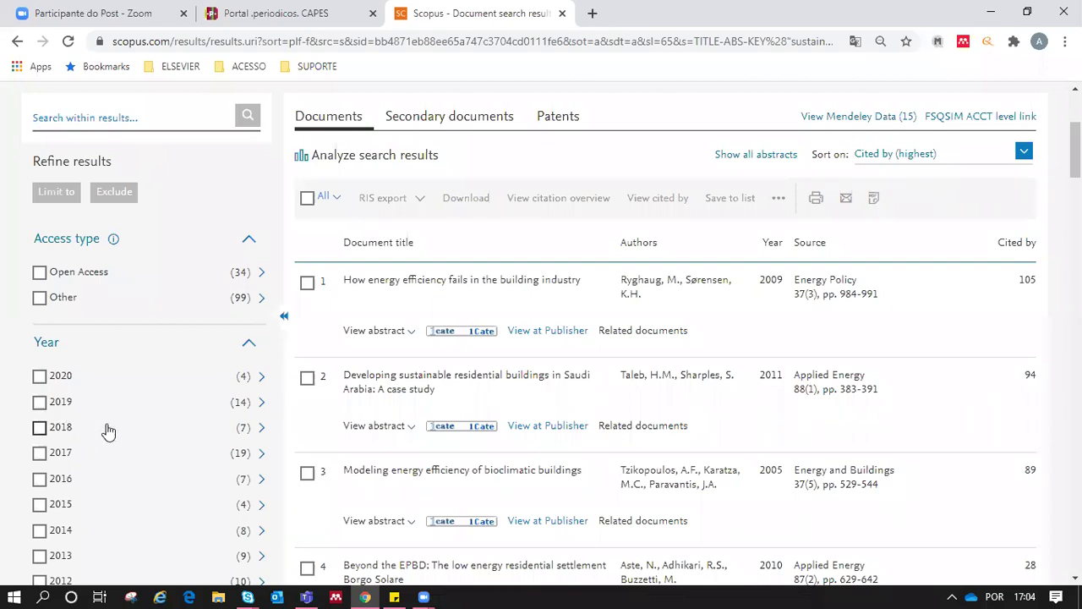
{"action": "left_click", "coordinate": [38, 426]}
{"action": "left_click", "coordinate": [40, 376]}
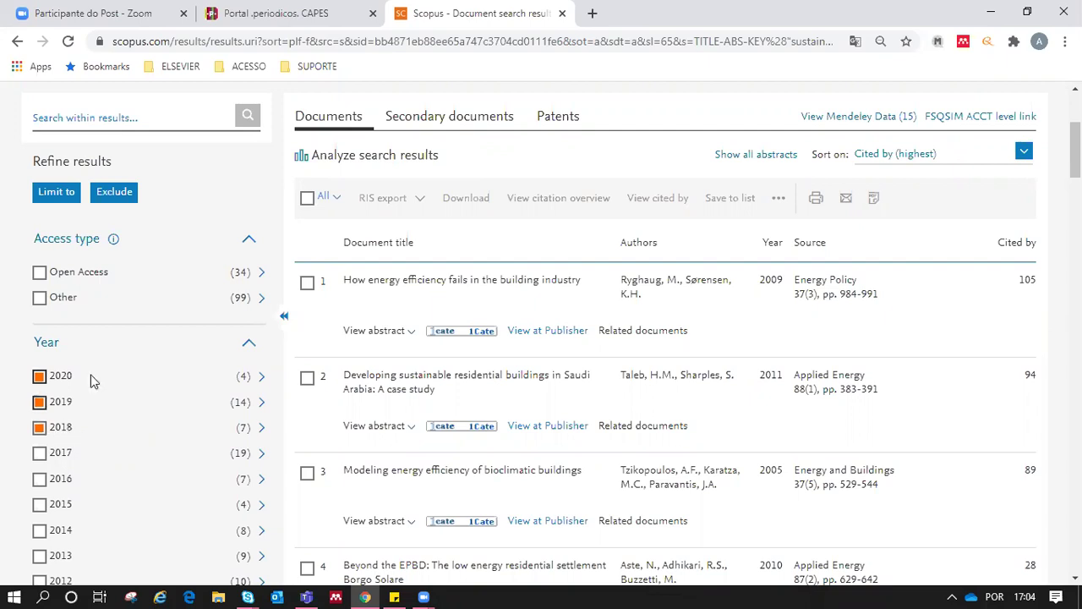
{"action": "scroll", "coordinate": [91, 374], "scroll_direction": "up", "scroll_amount": 1}
{"action": "scroll", "coordinate": [541, 338], "scroll_direction": "up", "scroll_amount": 1}
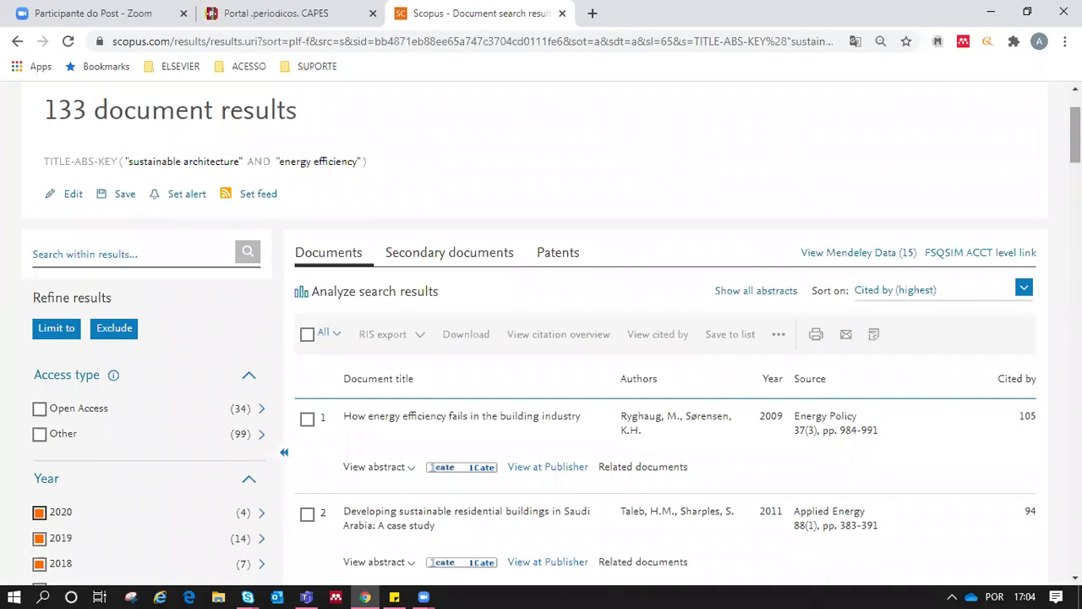
{"action": "left_click", "coordinate": [61, 336]}
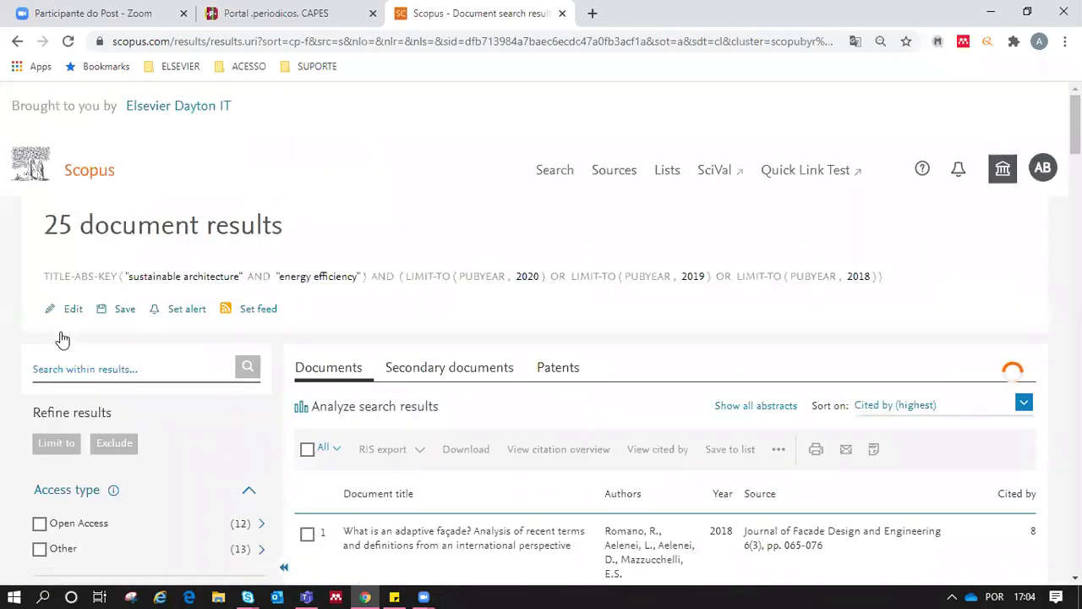
{"action": "left_click", "coordinate": [16, 42]}
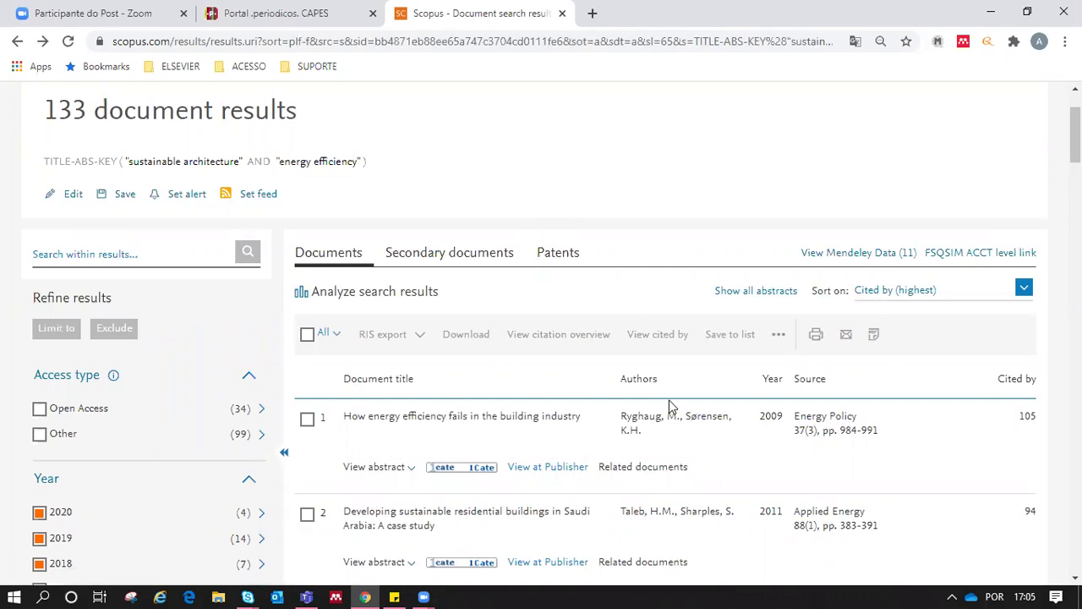
Open the secondary documents for the query and examine their explanation, source titles and citation counts.
{"action": "scroll", "coordinate": [1074, 136], "scroll_direction": "down", "scroll_amount": 1}
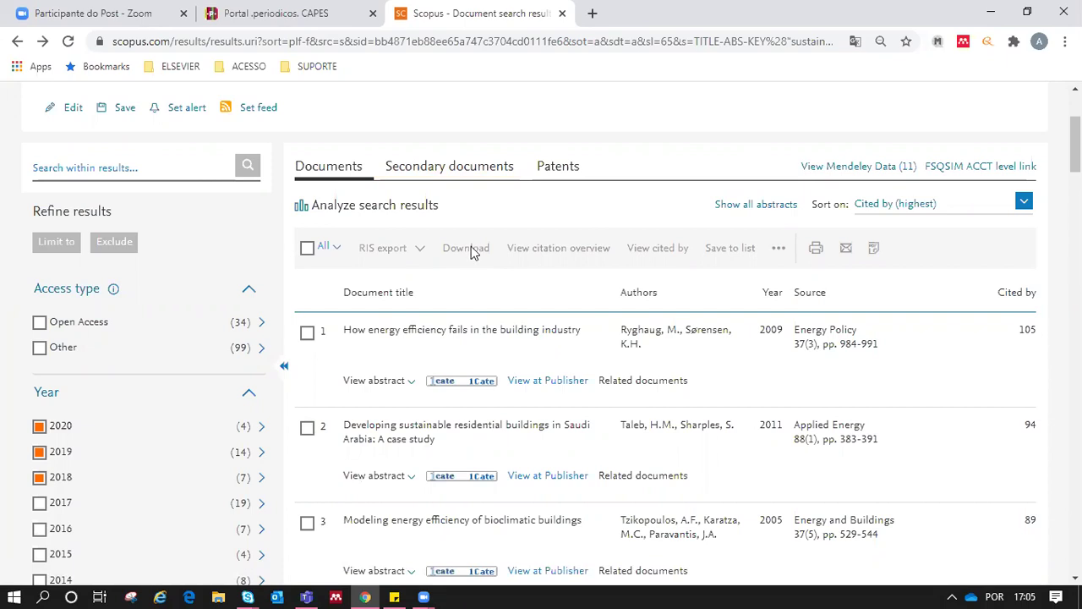
{"action": "left_click", "coordinate": [475, 172]}
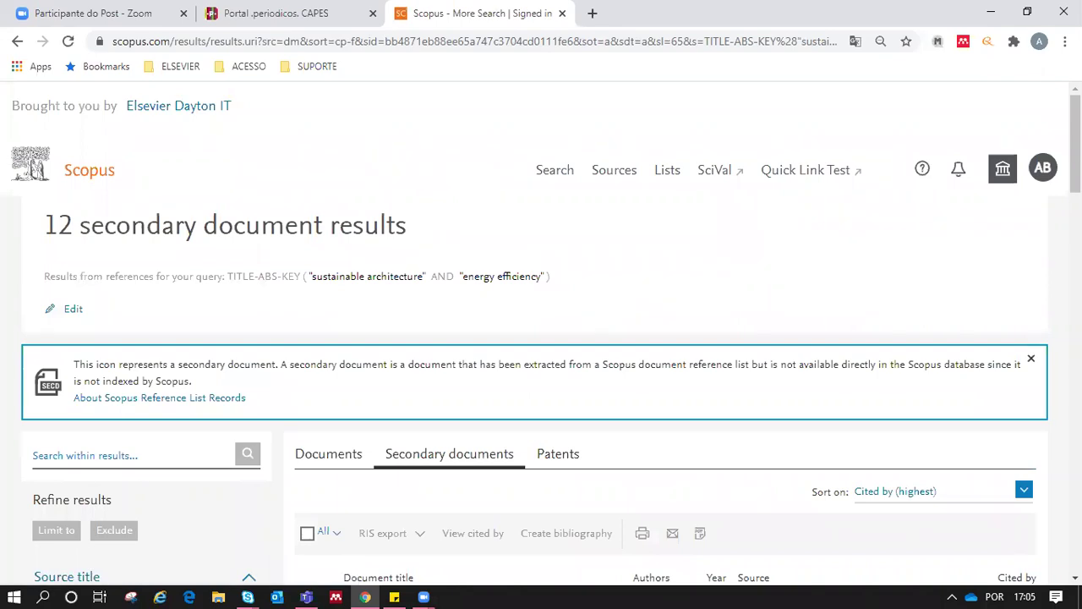
{"action": "scroll", "coordinate": [573, 266], "scroll_direction": "down", "scroll_amount": 4}
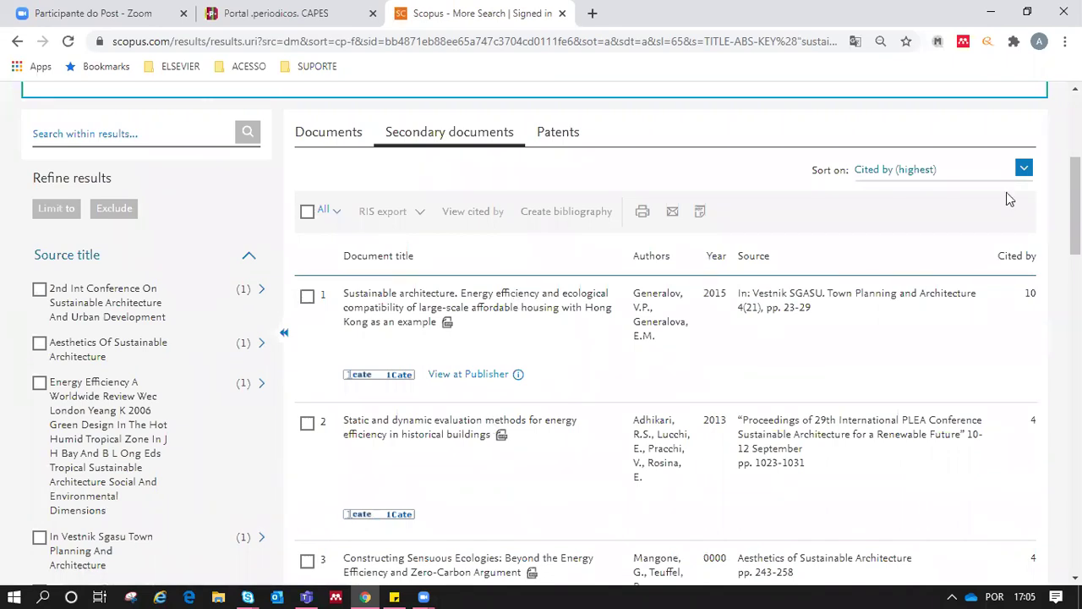
{"action": "scroll", "coordinate": [1075, 211], "scroll_direction": "down", "scroll_amount": 1}
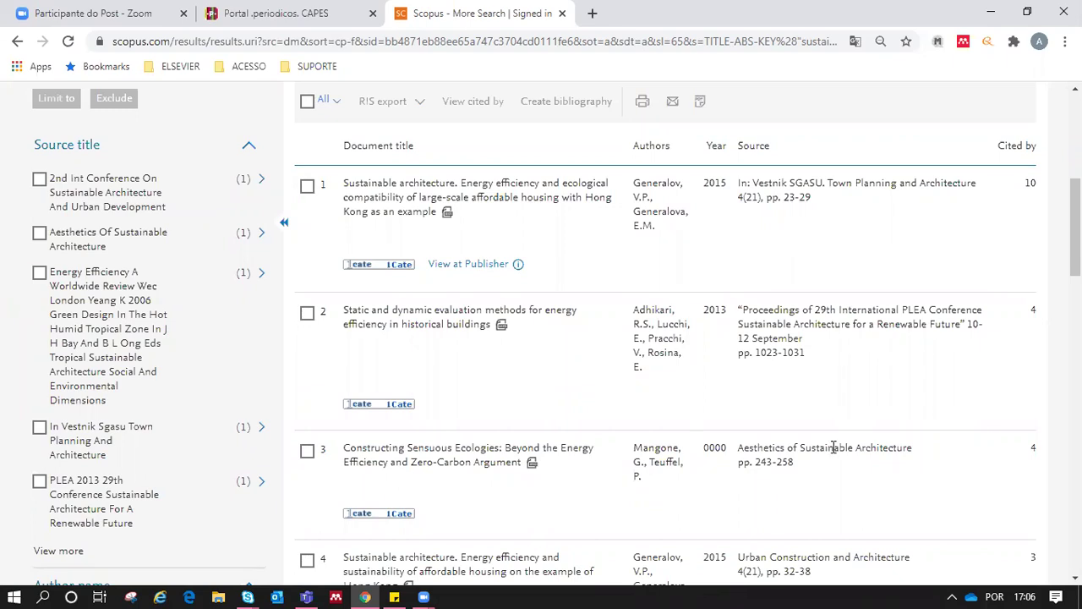
{"action": "scroll", "coordinate": [614, 347], "scroll_direction": "up", "scroll_amount": 5}
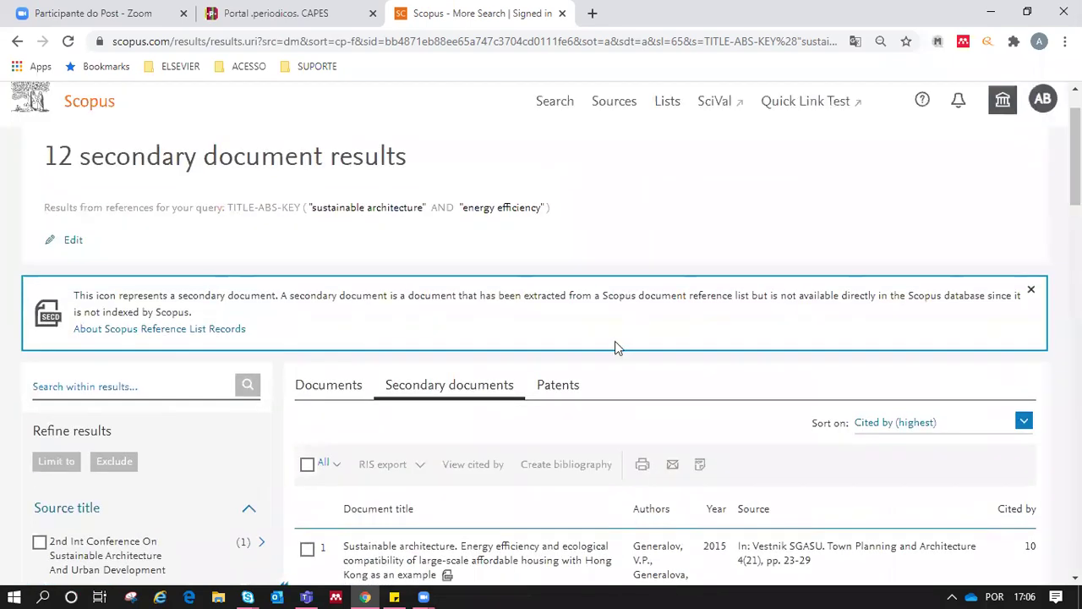
Open the patent results for the query and examine the count, search expression, patent offices and patent numbers.
{"action": "left_click", "coordinate": [558, 390]}
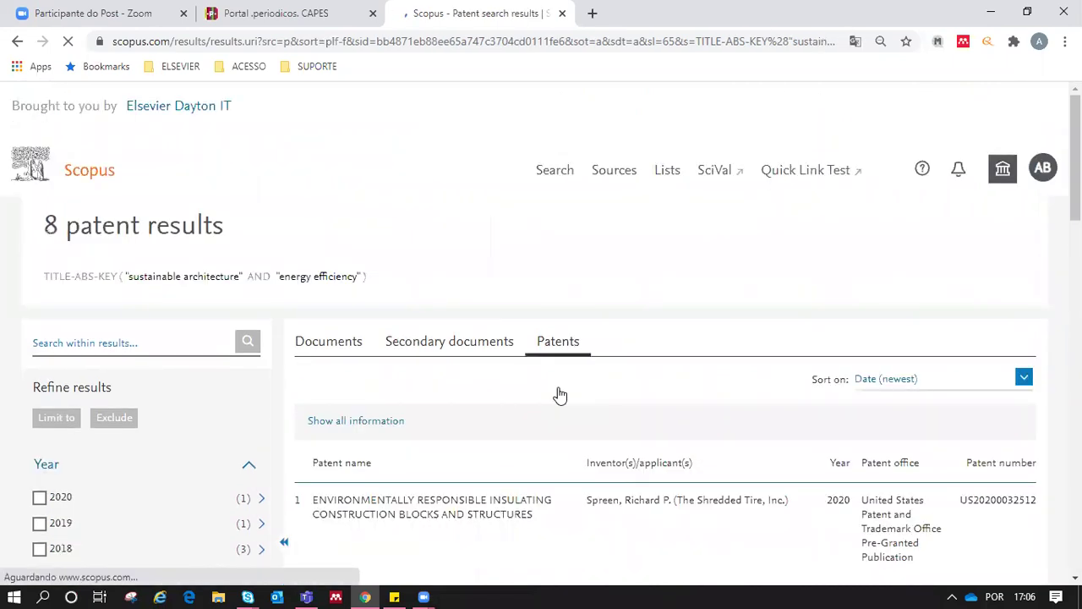
{"action": "left_click_drag", "start_coordinate": [232, 238], "coordinate": [44, 240]}
{"action": "left_click_drag", "start_coordinate": [47, 278], "coordinate": [391, 273]}
{"action": "scroll", "coordinate": [391, 273], "scroll_direction": "down", "scroll_amount": 3}
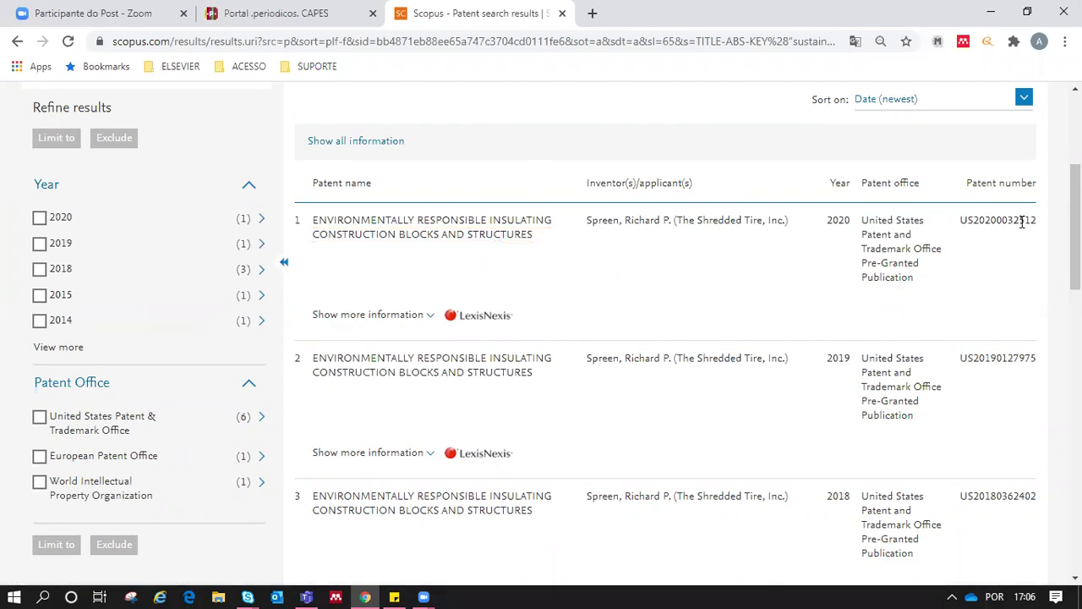
{"action": "scroll", "coordinate": [332, 237], "scroll_direction": "up", "scroll_amount": 2}
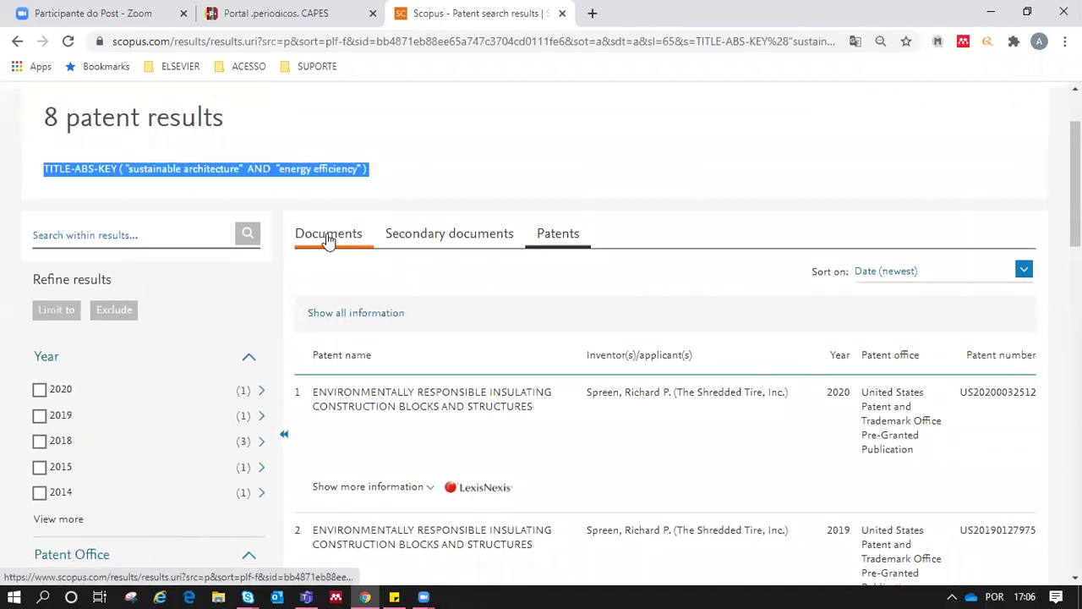
Return to the main document results and sort them by Date (newest).
{"action": "left_click", "coordinate": [333, 237]}
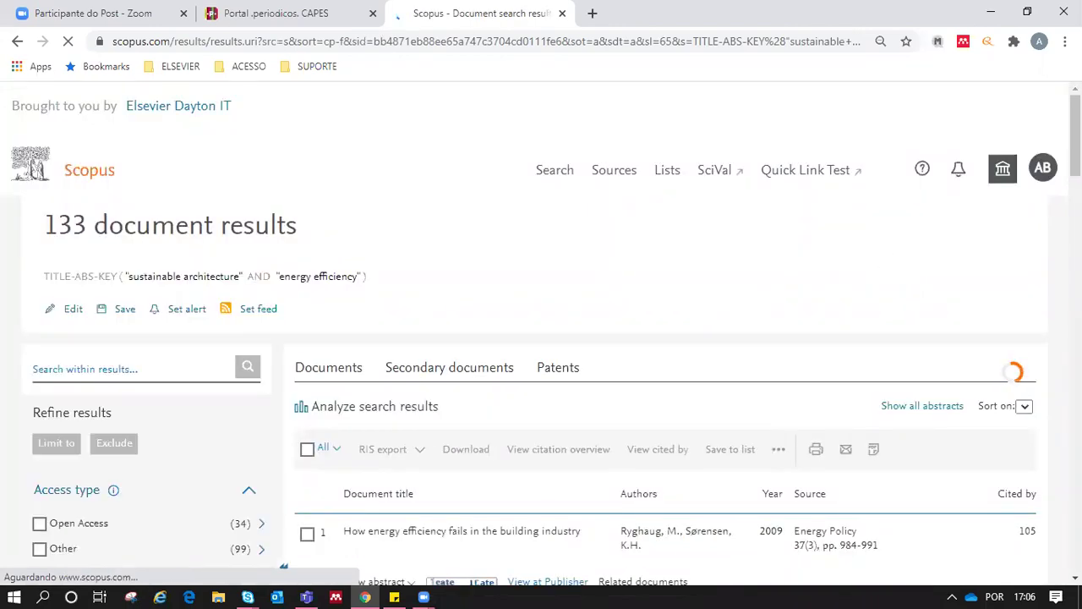
{"action": "scroll", "coordinate": [541, 333], "scroll_direction": "down", "scroll_amount": 3}
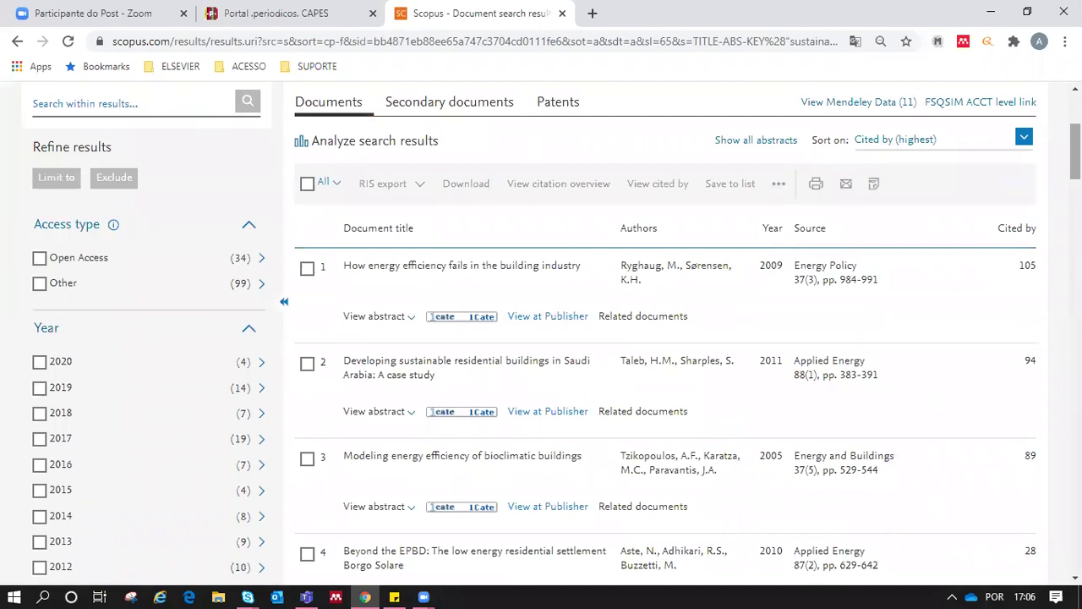
{"action": "left_click", "coordinate": [1008, 147]}
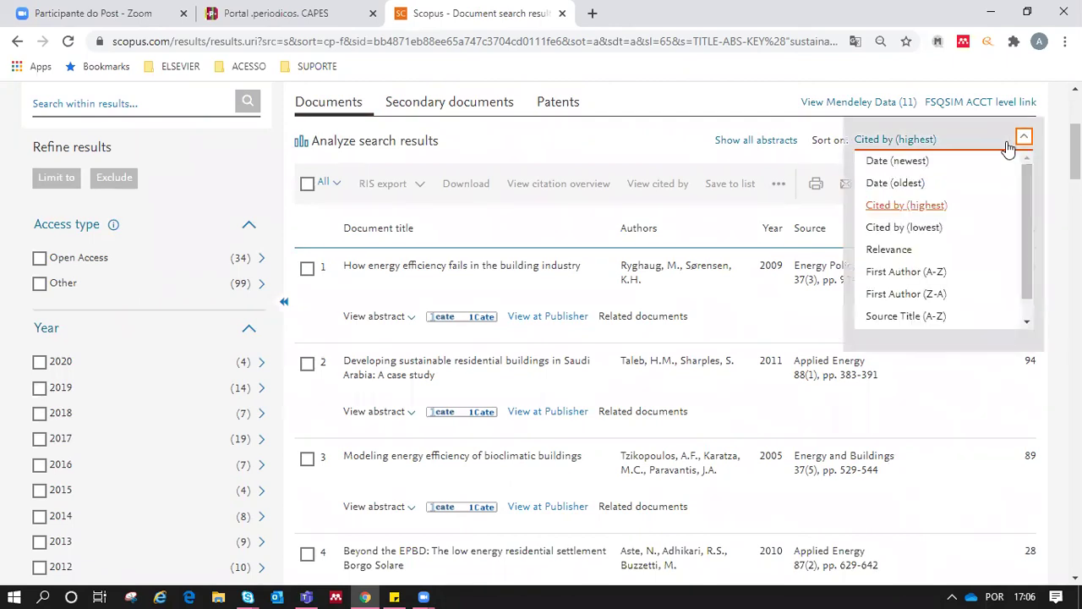
{"action": "left_click", "coordinate": [903, 162]}
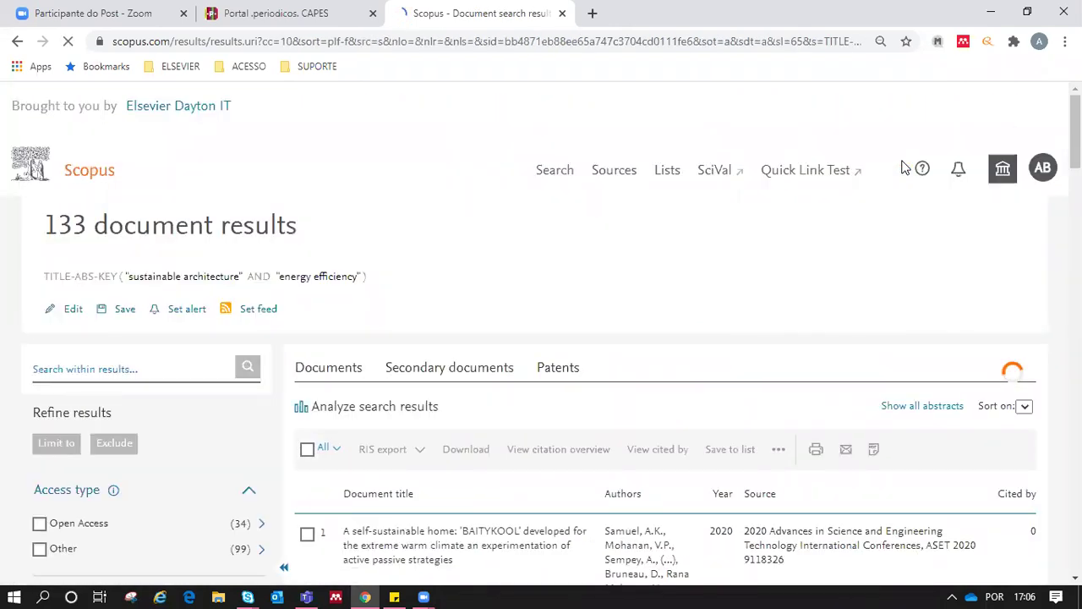
{"action": "scroll", "coordinate": [552, 334], "scroll_direction": "down", "scroll_amount": 2}
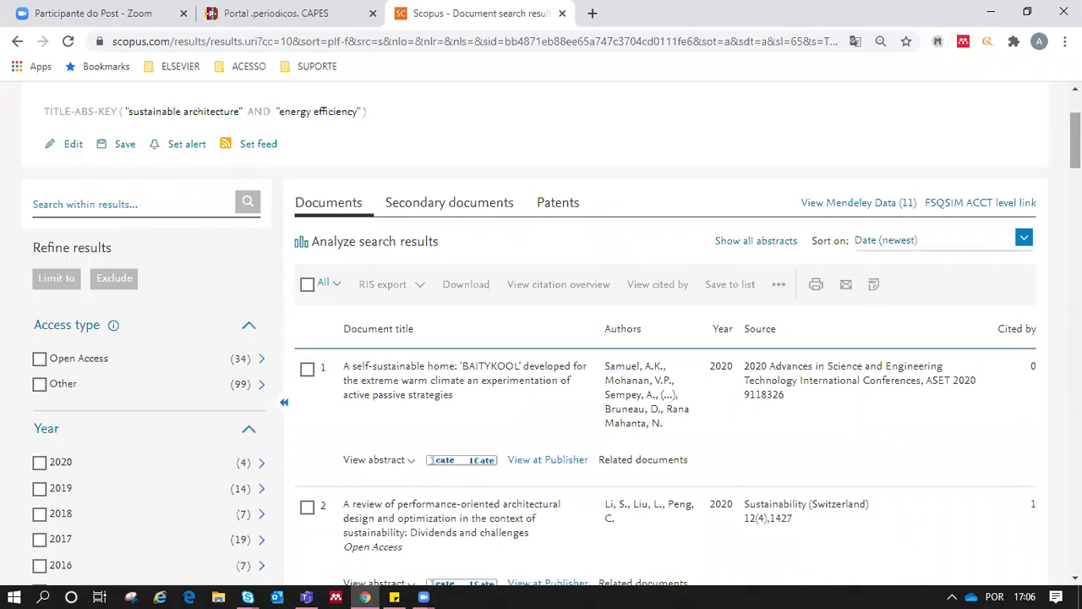
{"action": "scroll", "coordinate": [1019, 207], "scroll_direction": "down", "scroll_amount": 2}
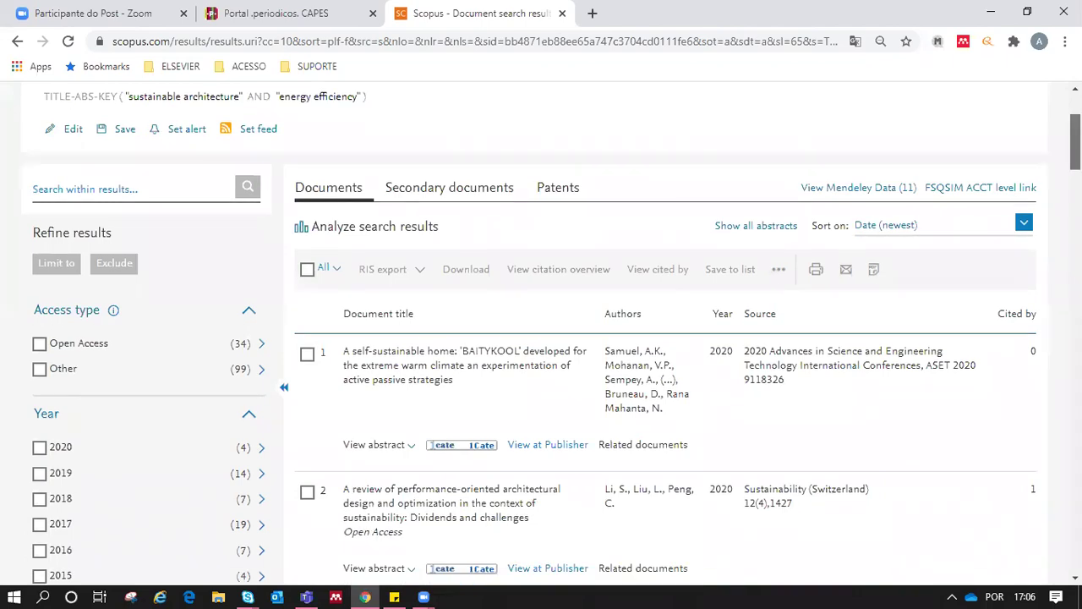
Sort the document results by Cited by (highest) and examine the top of the list.
{"action": "left_click", "coordinate": [1022, 108]}
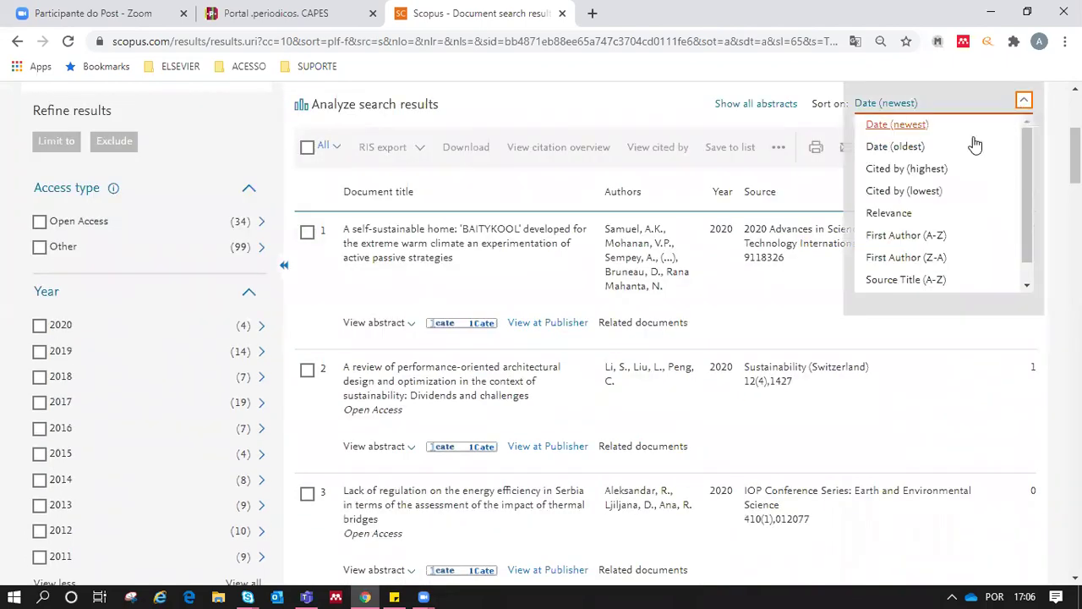
{"action": "left_click", "coordinate": [935, 170]}
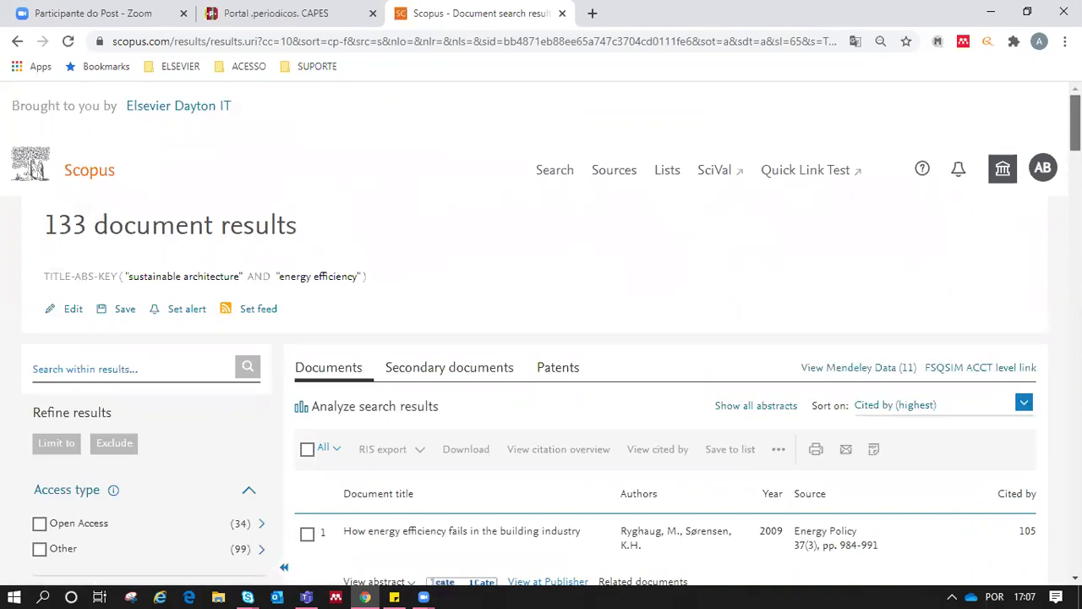
{"action": "scroll", "coordinate": [902, 174], "scroll_direction": "down", "scroll_amount": 5}
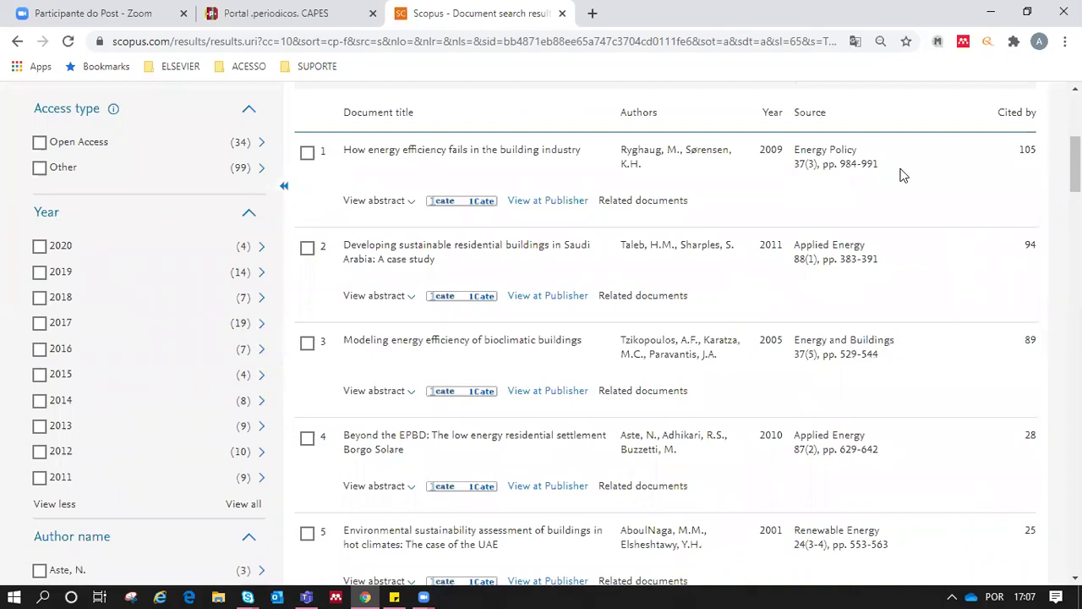
Preview the abstract of the Saudi Arabia residential buildings article, view its full text at the publisher, and return to the results.
{"action": "left_click", "coordinate": [389, 297]}
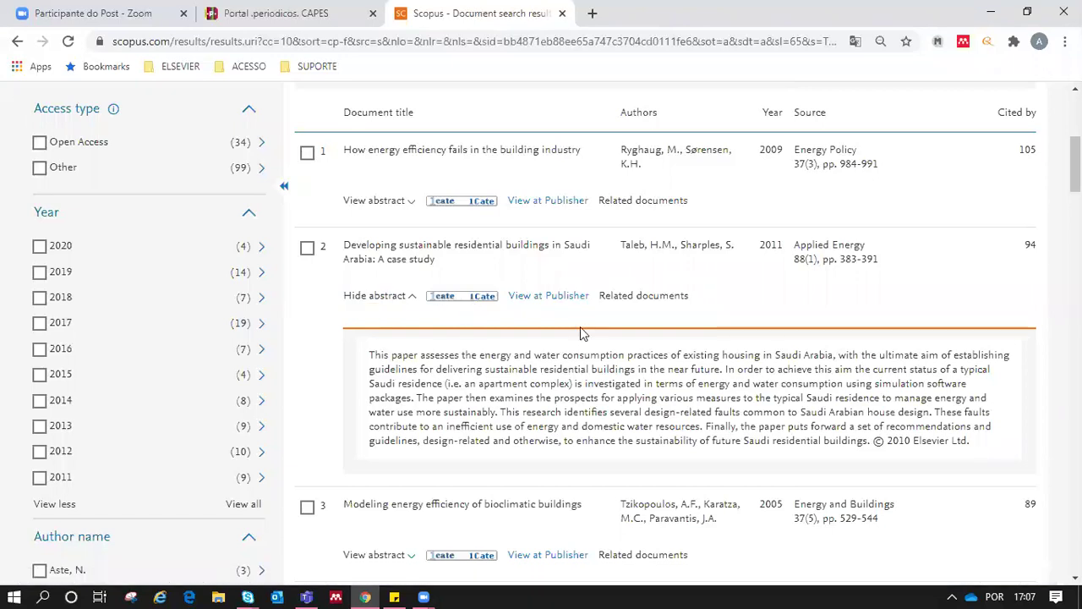
{"action": "left_click", "coordinate": [369, 297]}
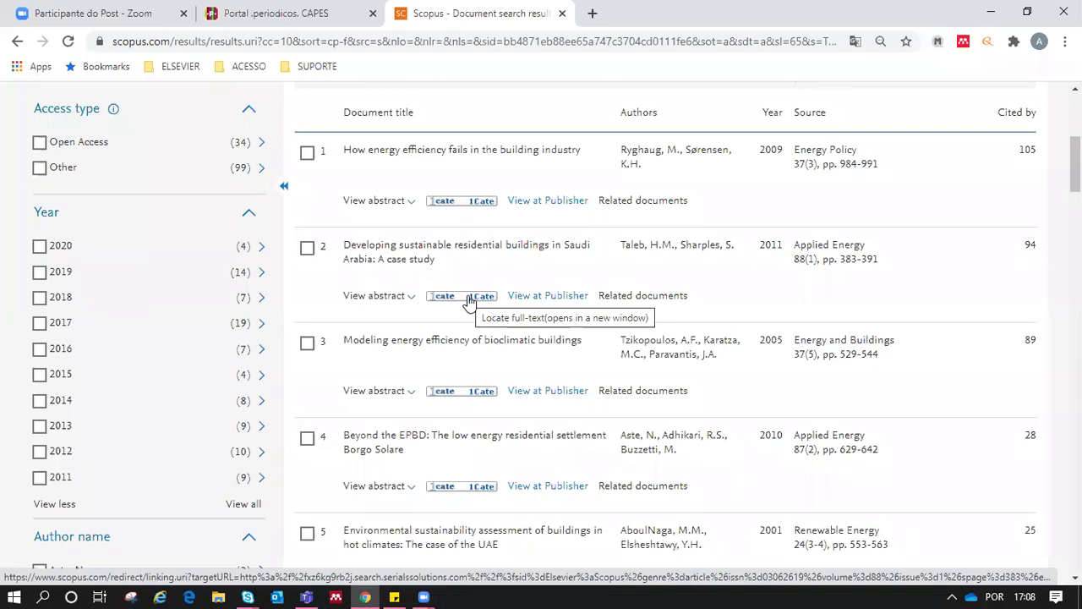
{"action": "left_click", "coordinate": [550, 295]}
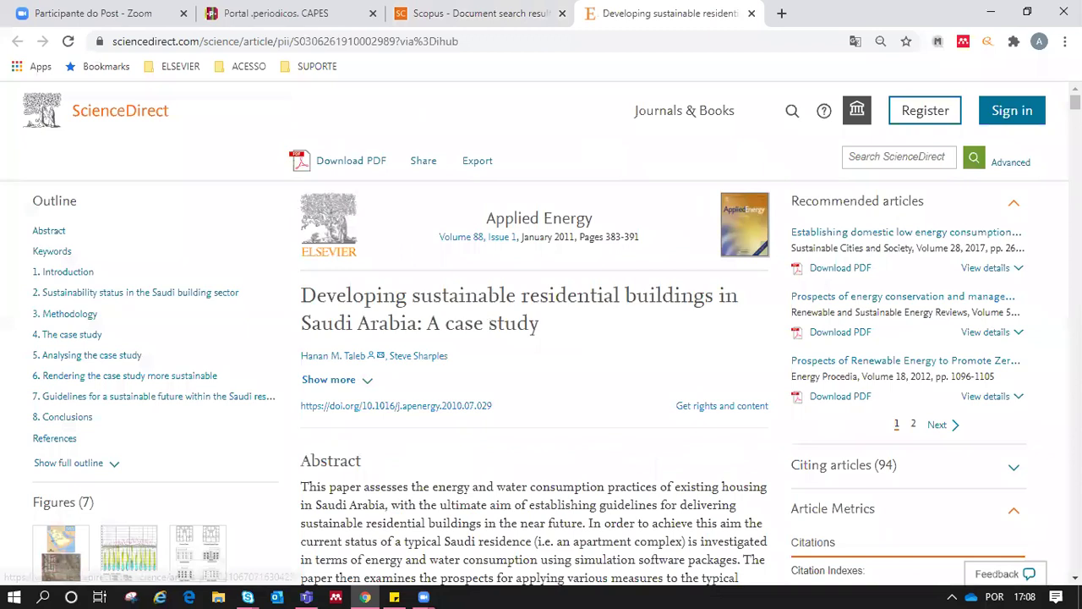
{"action": "scroll", "coordinate": [534, 355], "scroll_direction": "down", "scroll_amount": 15}
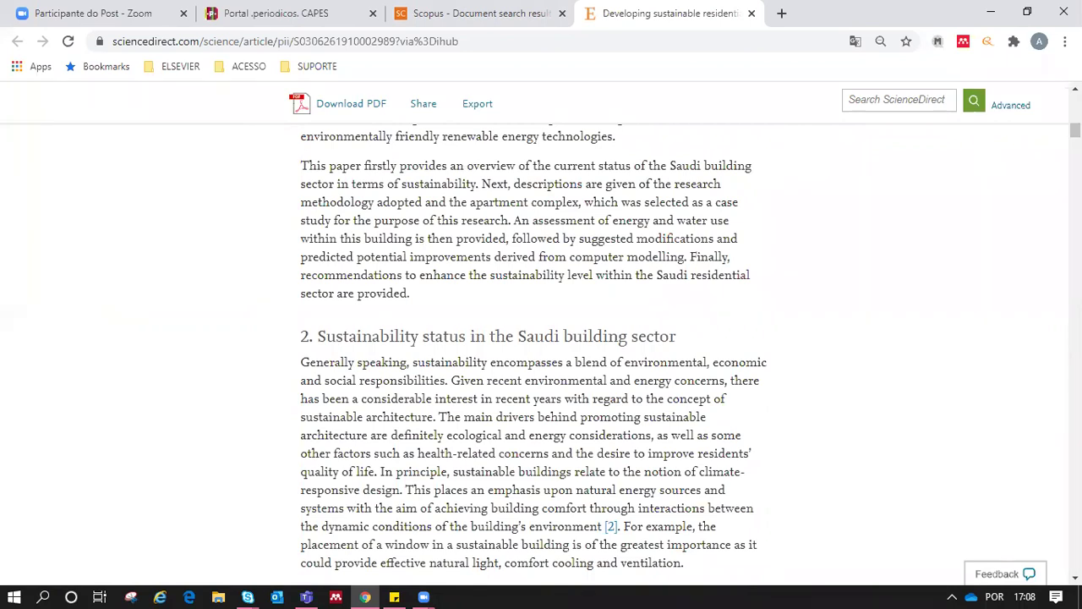
{"action": "left_click", "coordinate": [750, 13]}
View the related documents of the cradle-to-cradle design article in a separate tab, and return to the results.
{"action": "scroll", "coordinate": [942, 254], "scroll_direction": "down", "scroll_amount": 2}
{"action": "scroll", "coordinate": [548, 188], "scroll_direction": "down", "scroll_amount": 3}
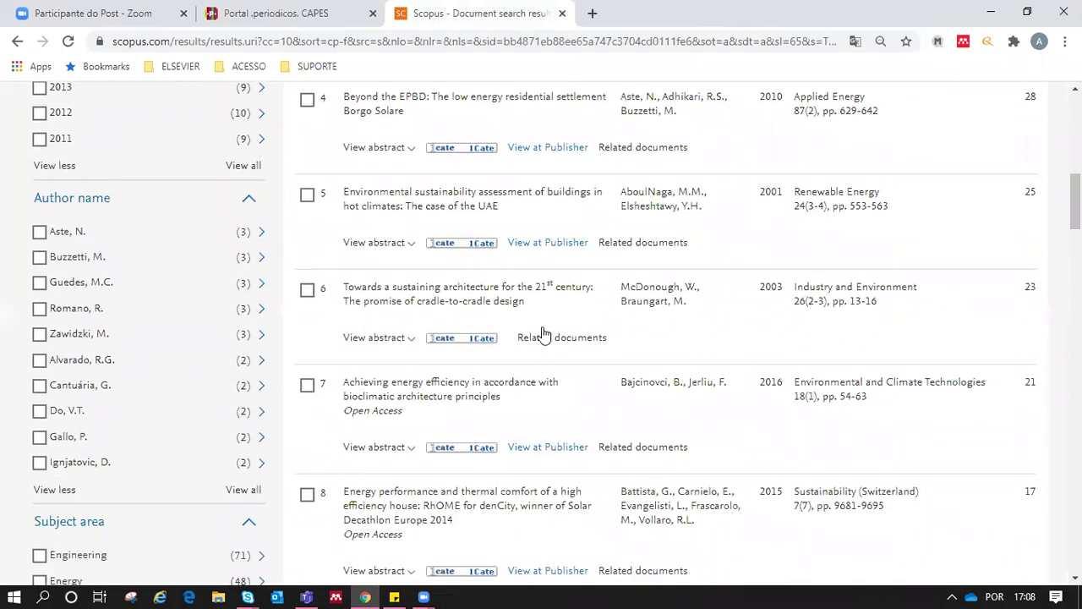
{"action": "right_click", "coordinate": [549, 336]}
{"action": "left_click", "coordinate": [600, 345]}
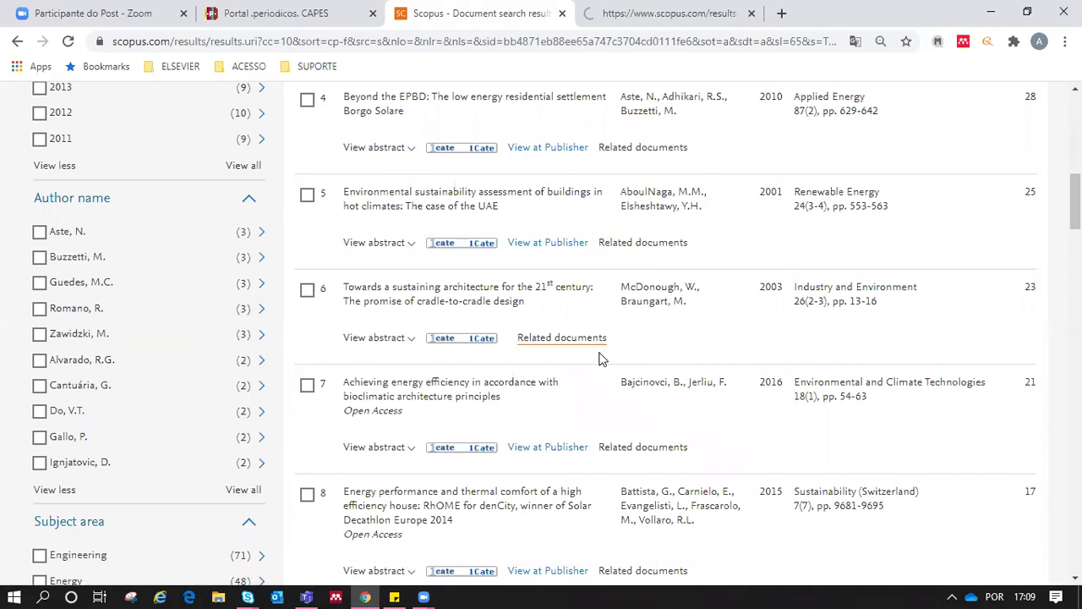
{"action": "left_click", "coordinate": [651, 10]}
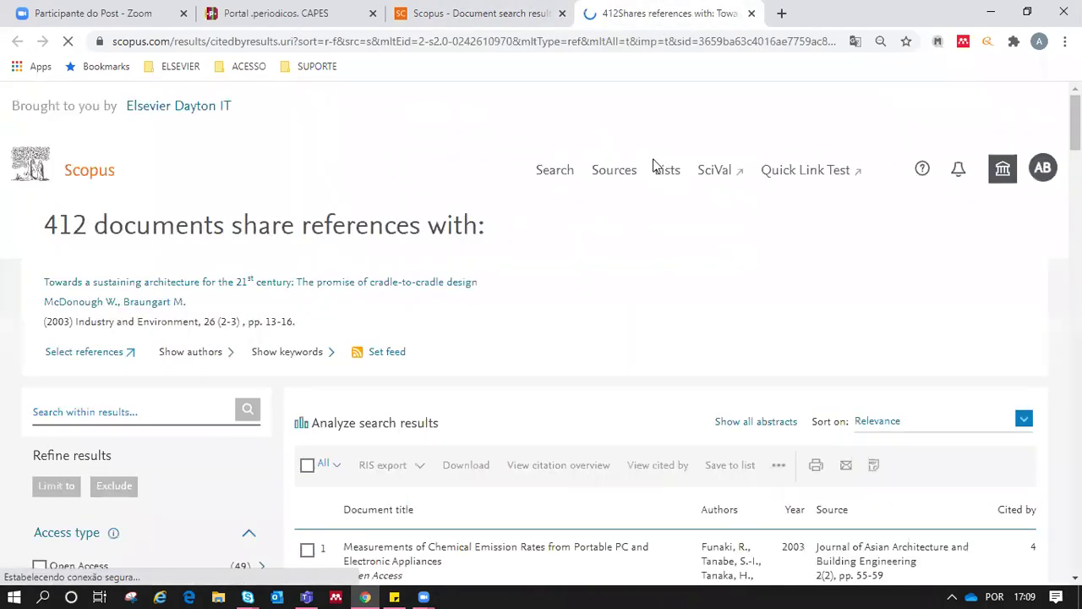
{"action": "left_click", "coordinate": [751, 14]}
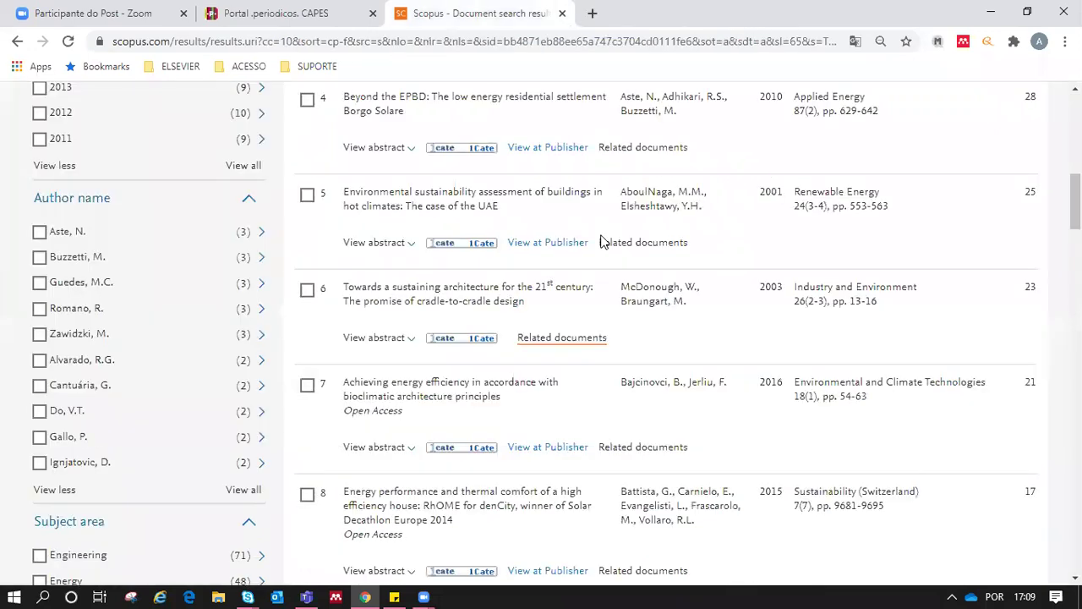
View the open access article on bioclimatic architecture principles at its publisher, dismiss the cookie notice, skim the text, and return to the results.
{"action": "left_click", "coordinate": [555, 450]}
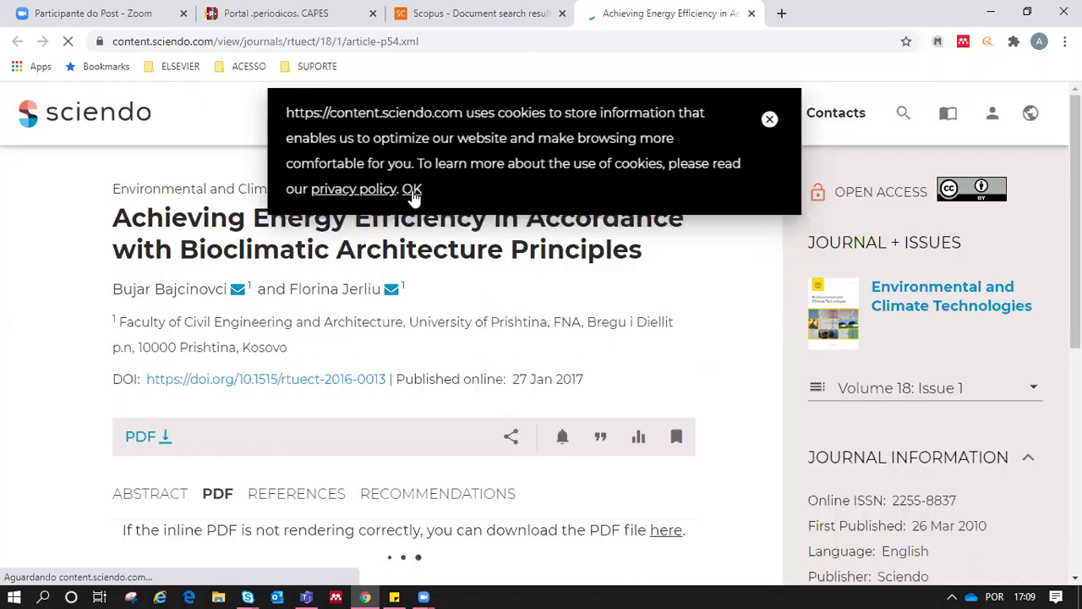
{"action": "left_click", "coordinate": [769, 118]}
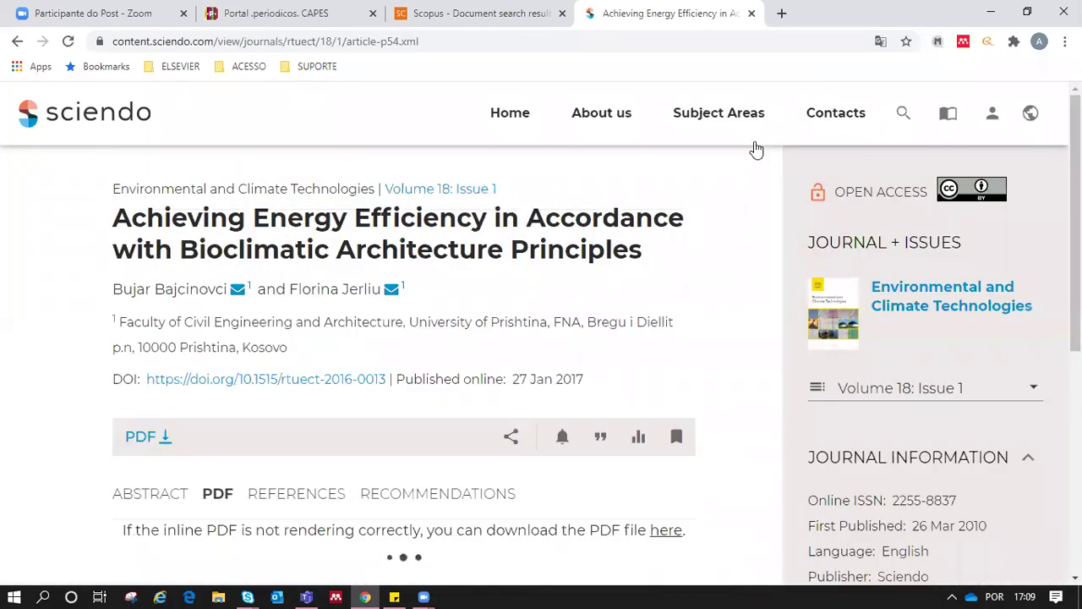
{"action": "left_click_drag", "start_coordinate": [1075, 152], "coordinate": [1076, 216]}
{"action": "scroll", "coordinate": [884, 210], "scroll_direction": "up", "scroll_amount": 2}
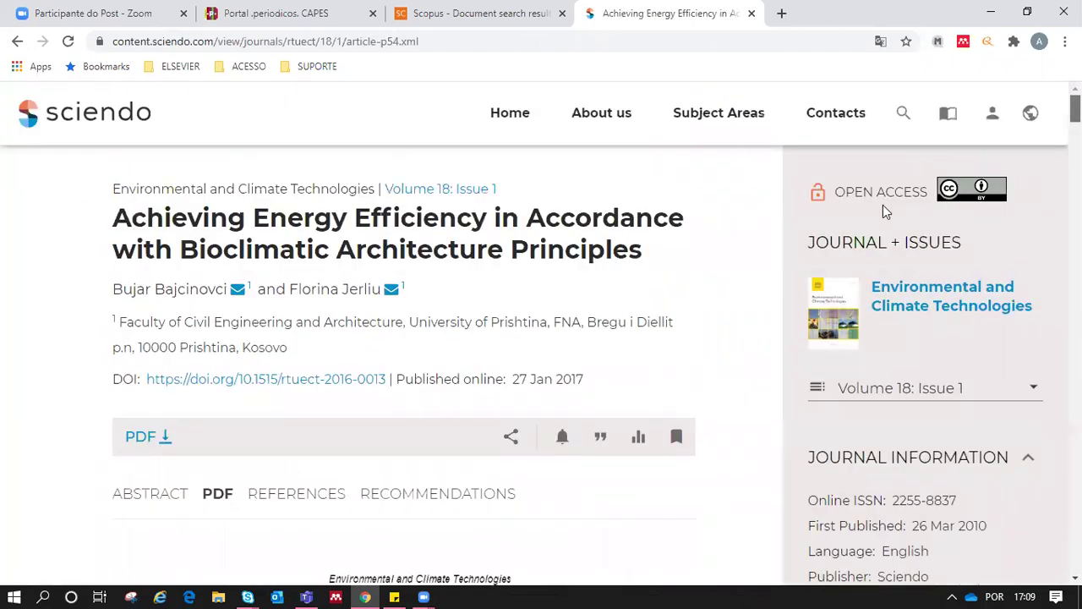
{"action": "scroll", "coordinate": [388, 382], "scroll_direction": "down", "scroll_amount": 2}
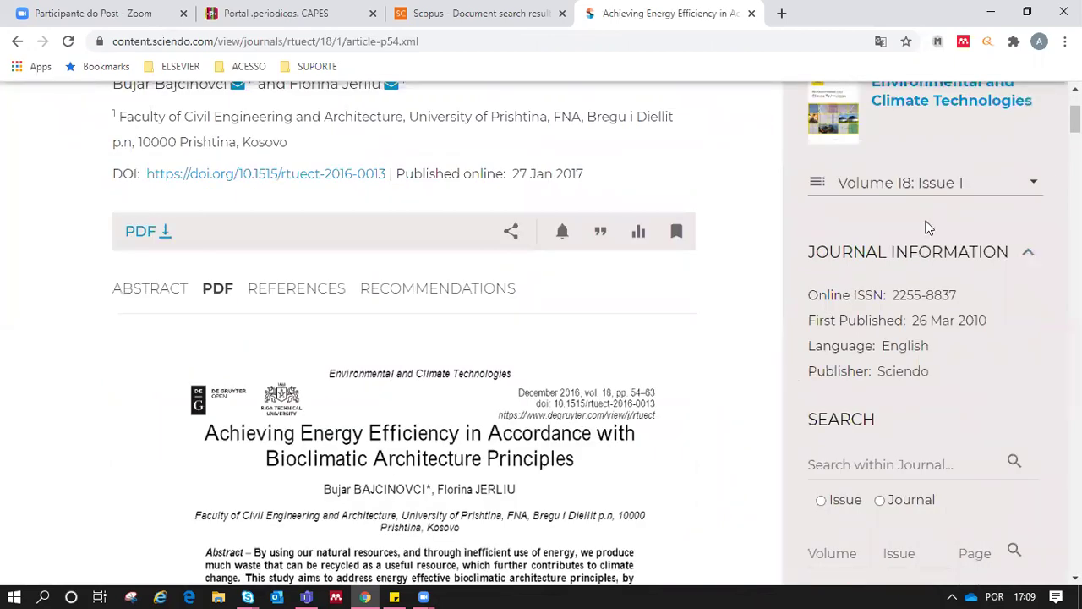
{"action": "scroll", "coordinate": [404, 338], "scroll_direction": "down", "scroll_amount": 5}
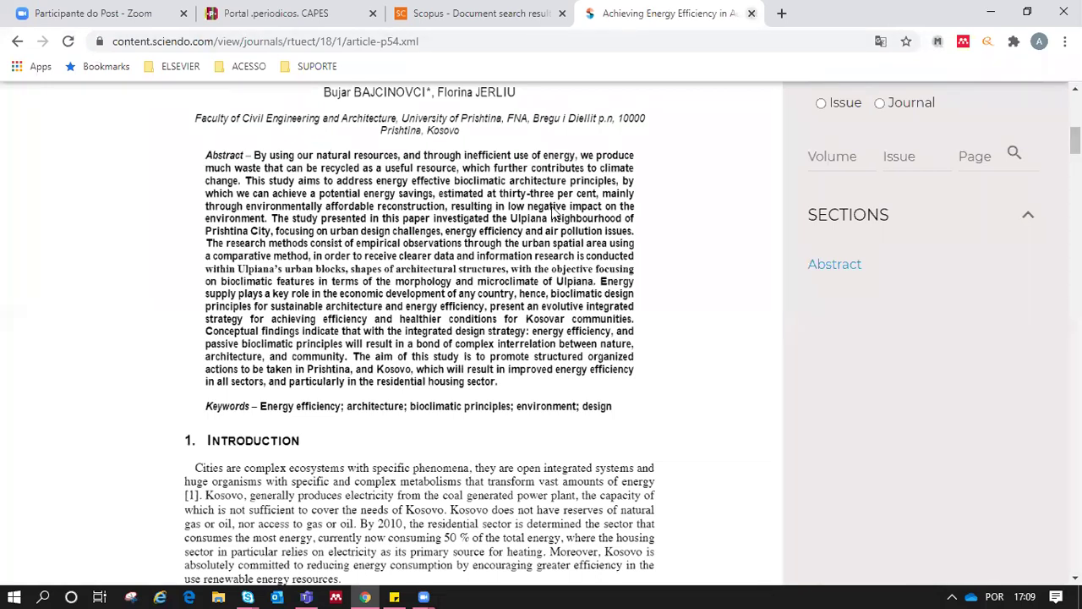
{"action": "left_click", "coordinate": [751, 14]}
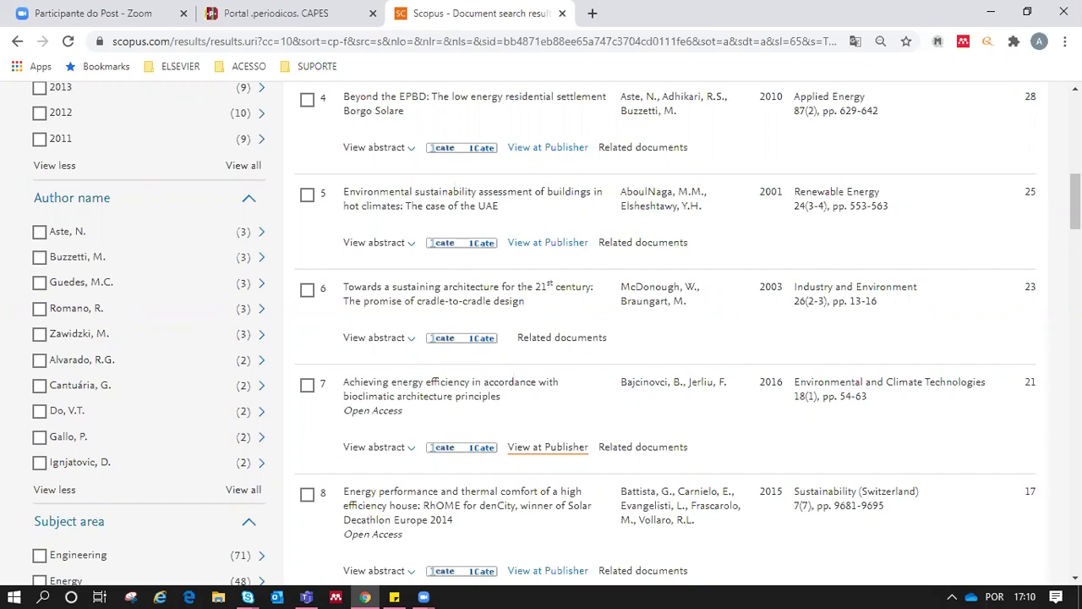
Open the Scopus record of "Developing sustainable residential buildings in Saudi Arabia: A case study".
{"action": "scroll", "coordinate": [1042, 212], "scroll_direction": "up", "scroll_amount": 2}
{"action": "scroll", "coordinate": [845, 236], "scroll_direction": "up", "scroll_amount": 2}
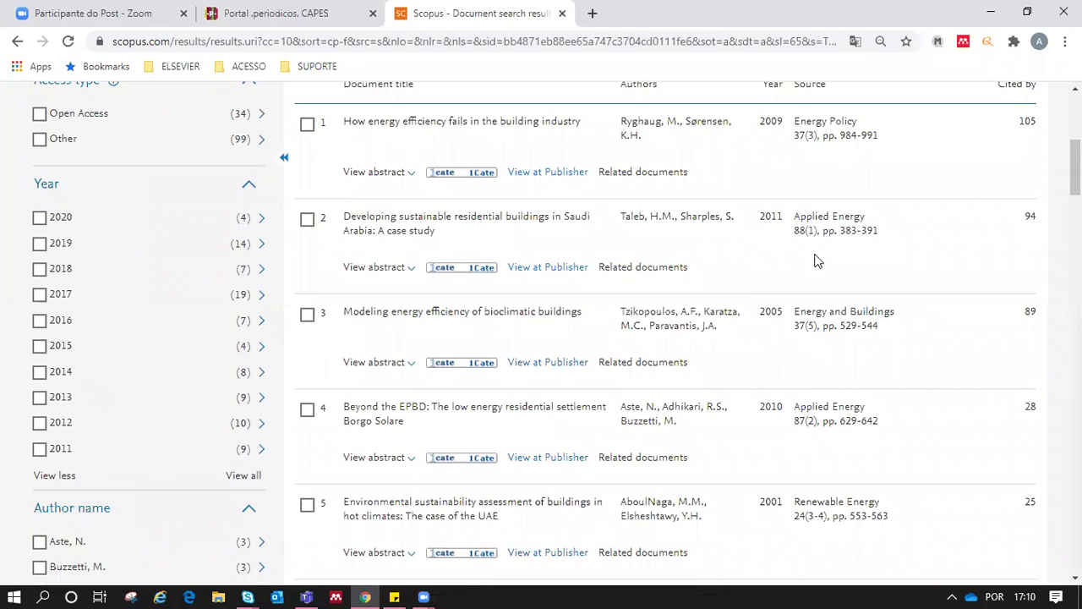
{"action": "left_click", "coordinate": [503, 221]}
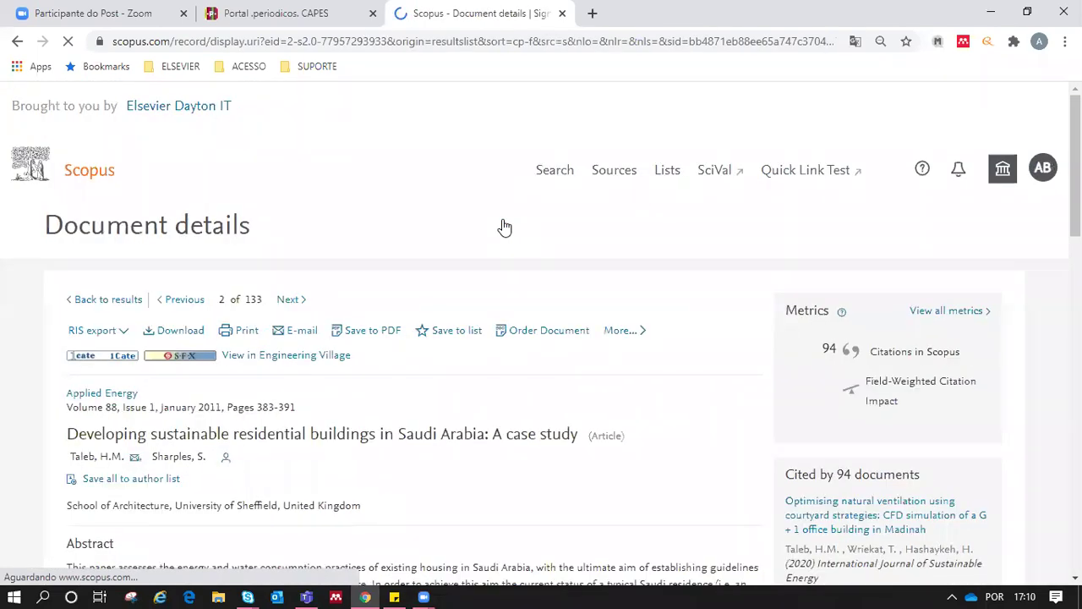
Examine the record's page heading, volume, issue and page information, authors and affiliation.
{"action": "left_click_drag", "start_coordinate": [47, 222], "coordinate": [250, 235]}
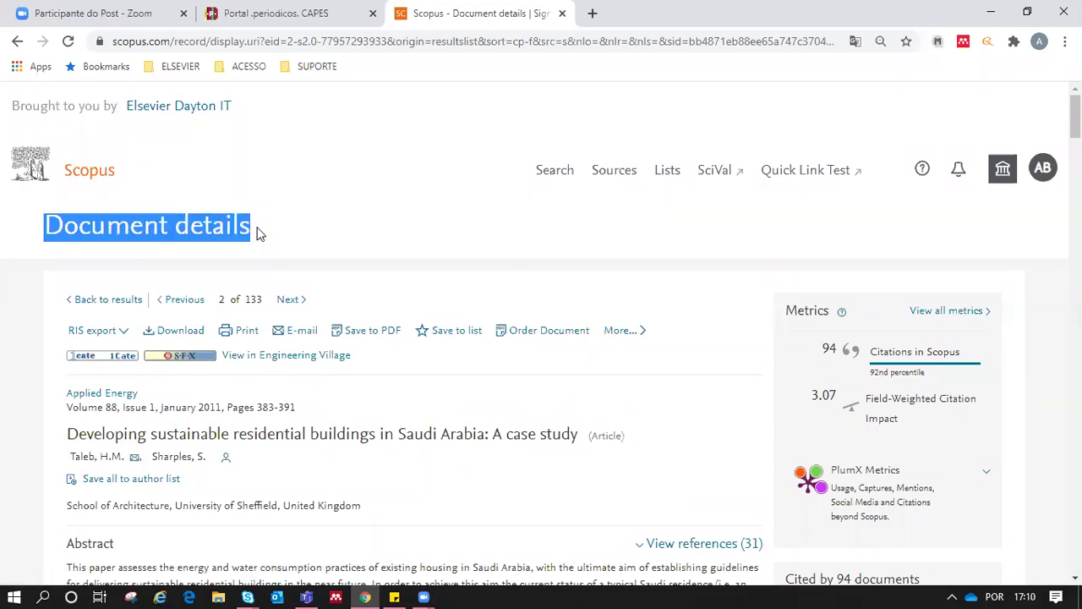
{"action": "scroll", "coordinate": [993, 123], "scroll_direction": "down", "scroll_amount": 2}
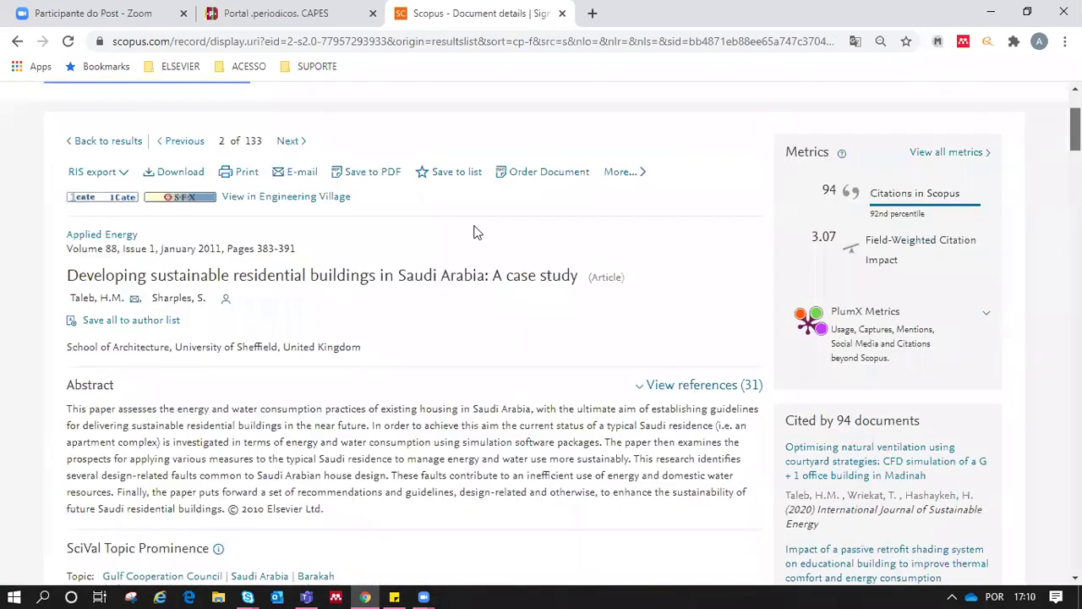
{"action": "triple_click", "coordinate": [68, 243]}
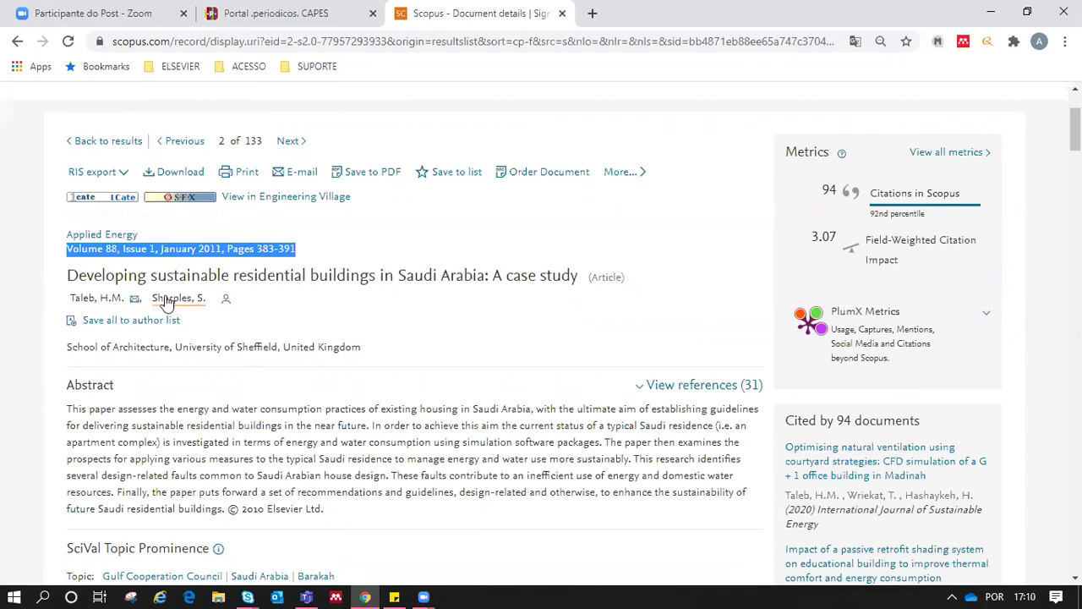
{"action": "left_click_drag", "start_coordinate": [67, 347], "coordinate": [142, 345]}
{"action": "left_click", "coordinate": [143, 347]}
{"action": "triple_click", "coordinate": [316, 346]}
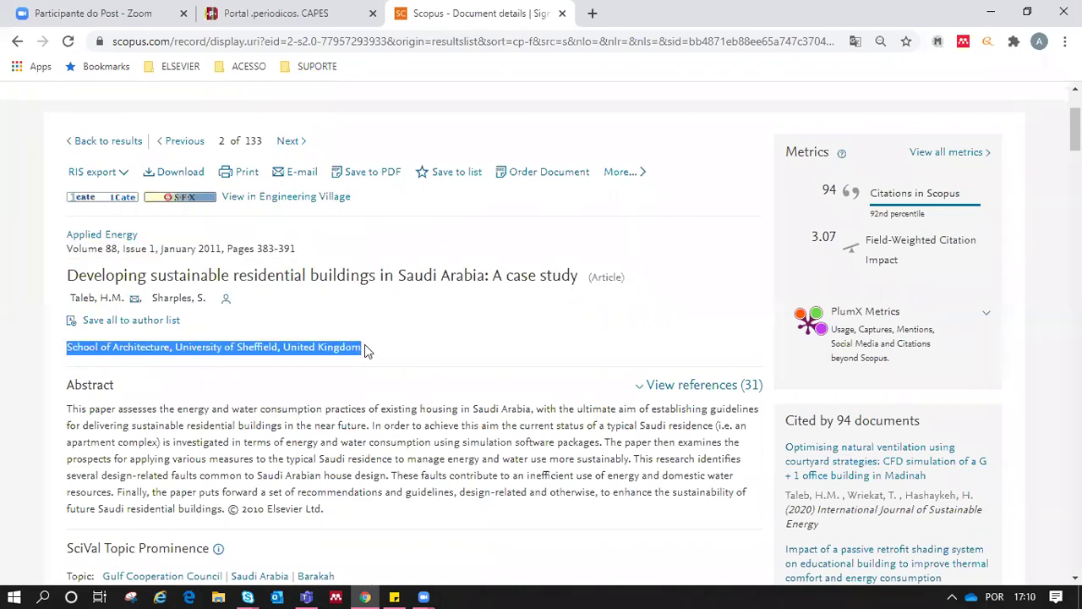
{"action": "left_click", "coordinate": [475, 370]}
Examine the record's abstract, SciVal Topic Prominence, author and indexed keywords, and reference list.
{"action": "scroll", "coordinate": [475, 369], "scroll_direction": "down", "scroll_amount": 3}
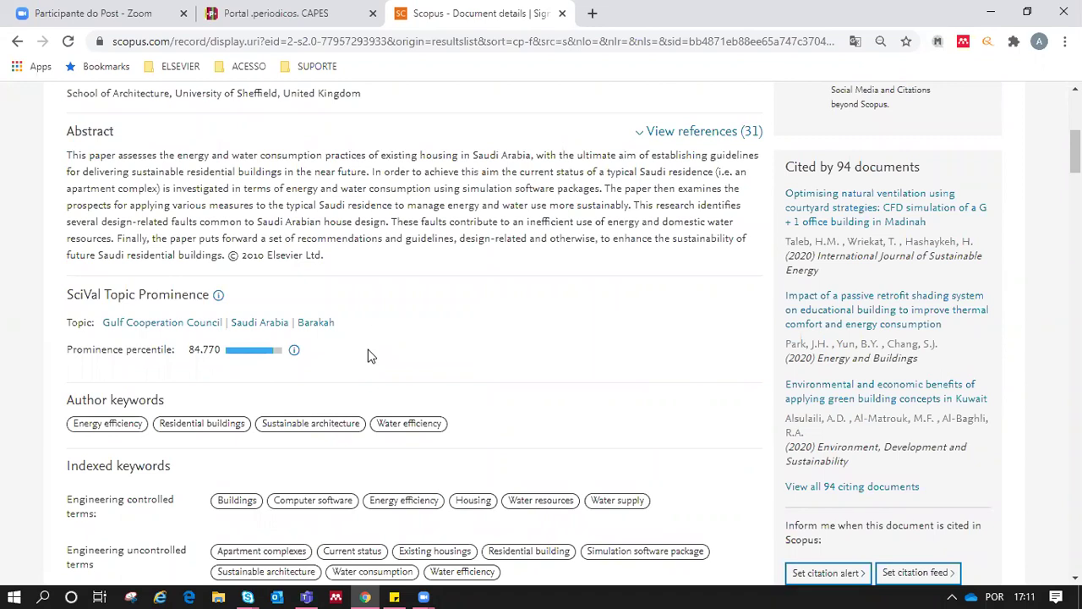
{"action": "scroll", "coordinate": [368, 350], "scroll_direction": "down", "scroll_amount": 2}
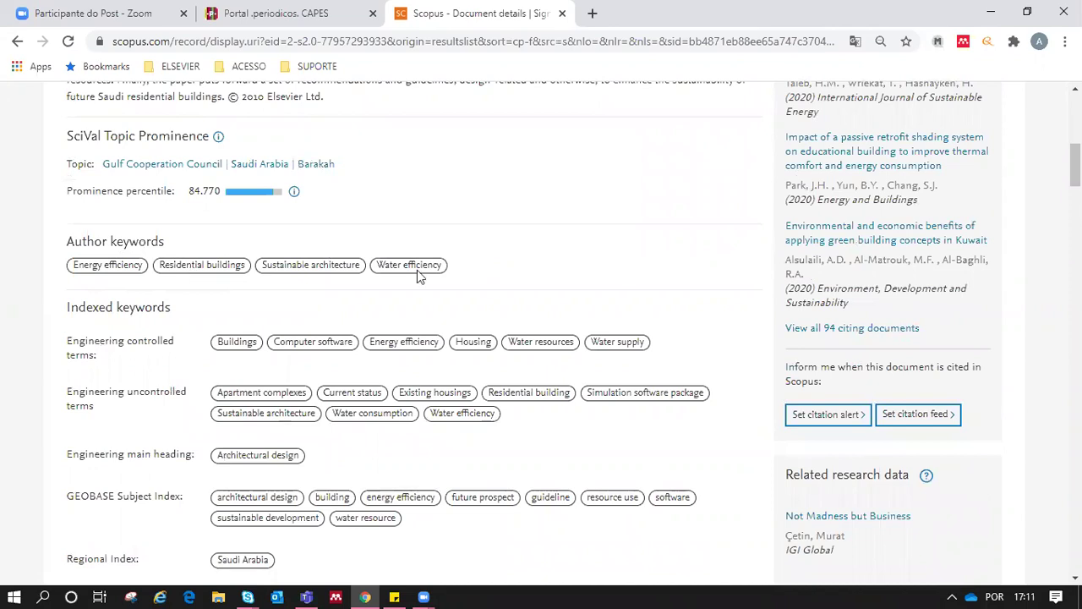
{"action": "scroll", "coordinate": [416, 270], "scroll_direction": "down", "scroll_amount": 1}
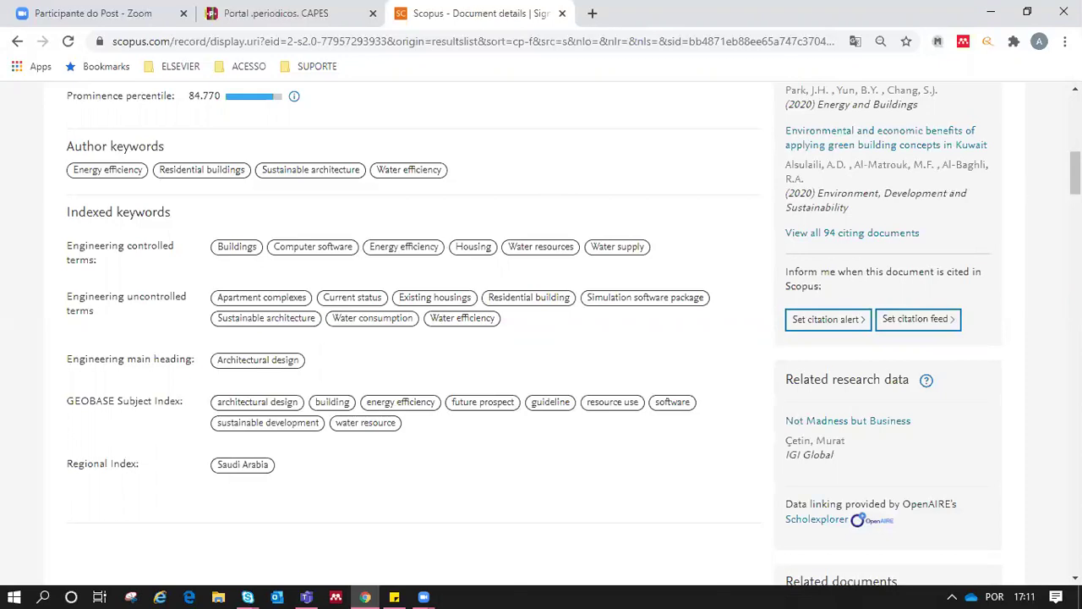
{"action": "scroll", "coordinate": [1075, 182], "scroll_direction": "down", "scroll_amount": 6}
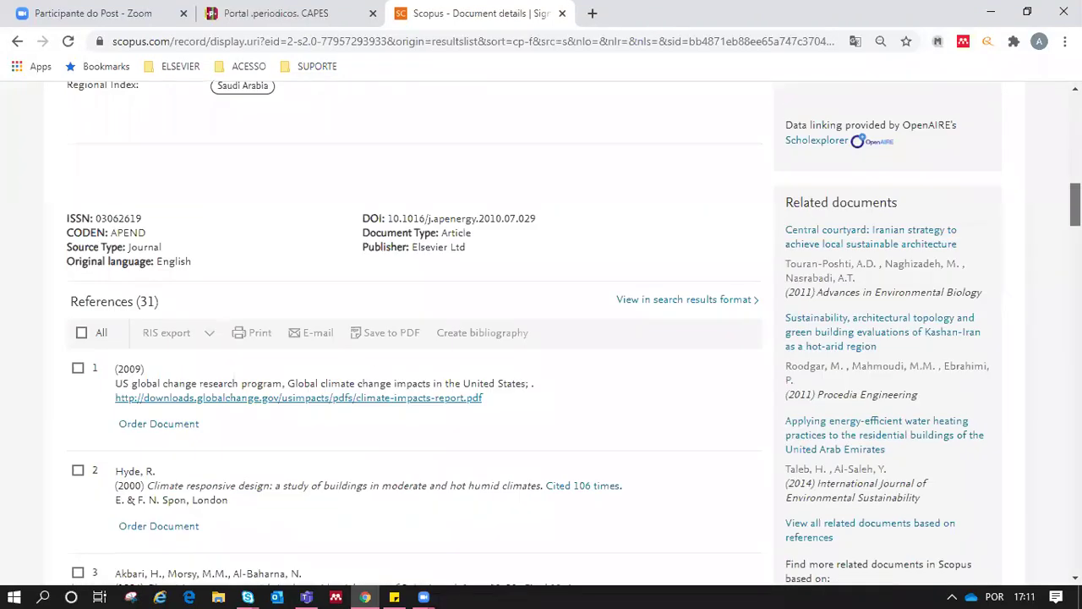
{"action": "scroll", "coordinate": [1075, 211], "scroll_direction": "down", "scroll_amount": 1}
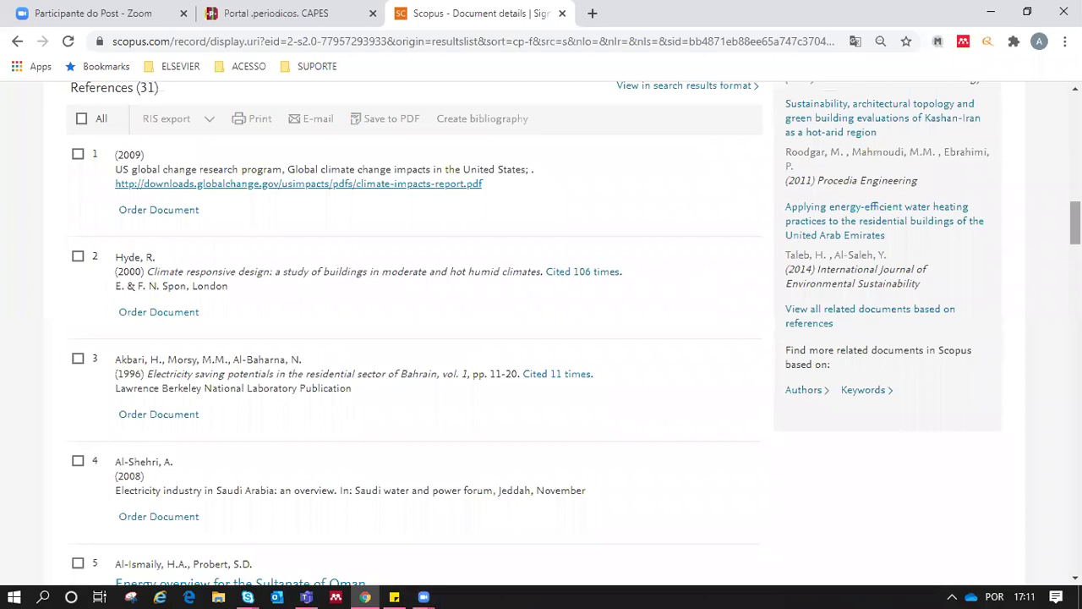
{"action": "scroll", "coordinate": [541, 334], "scroll_direction": "up", "scroll_amount": 10}
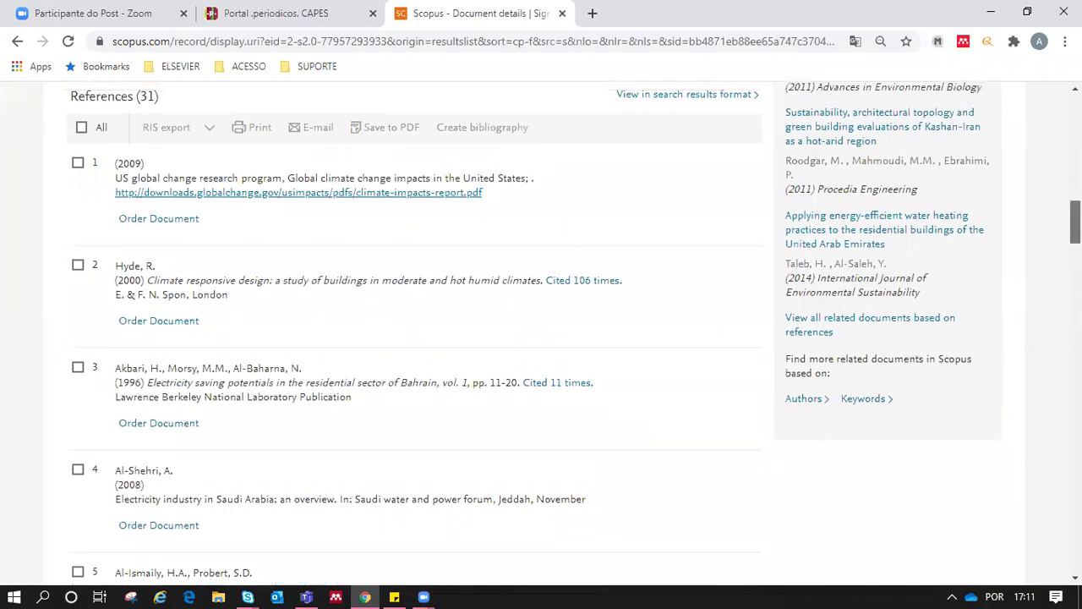
{"action": "scroll", "coordinate": [541, 334], "scroll_direction": "up", "scroll_amount": 5}
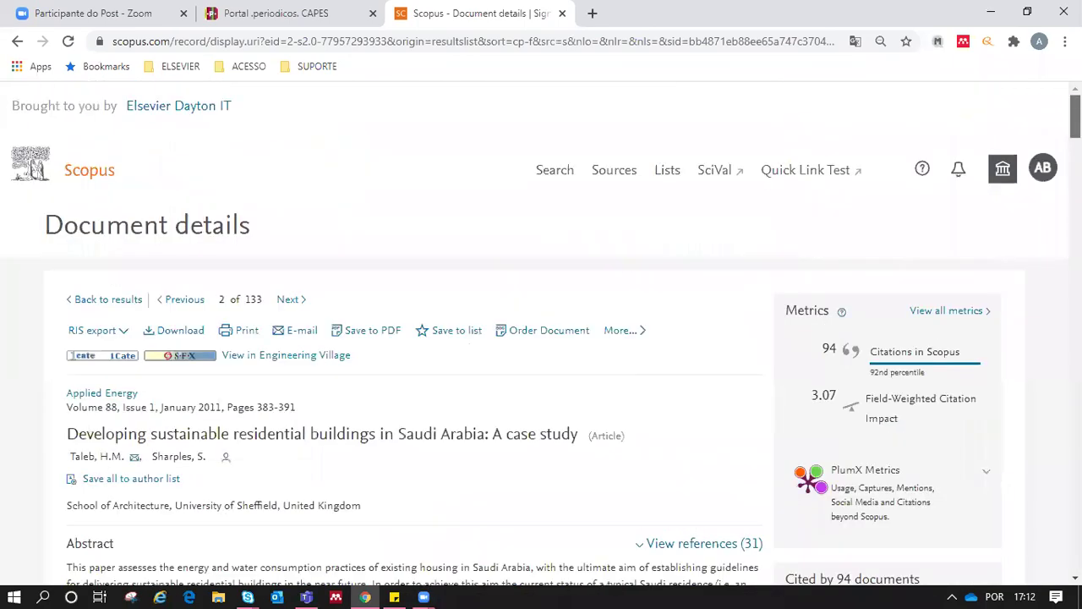
Examine the record's citation metrics, PlumX Metrics and citing documents.
{"action": "scroll", "coordinate": [541, 334], "scroll_direction": "down", "scroll_amount": 2}
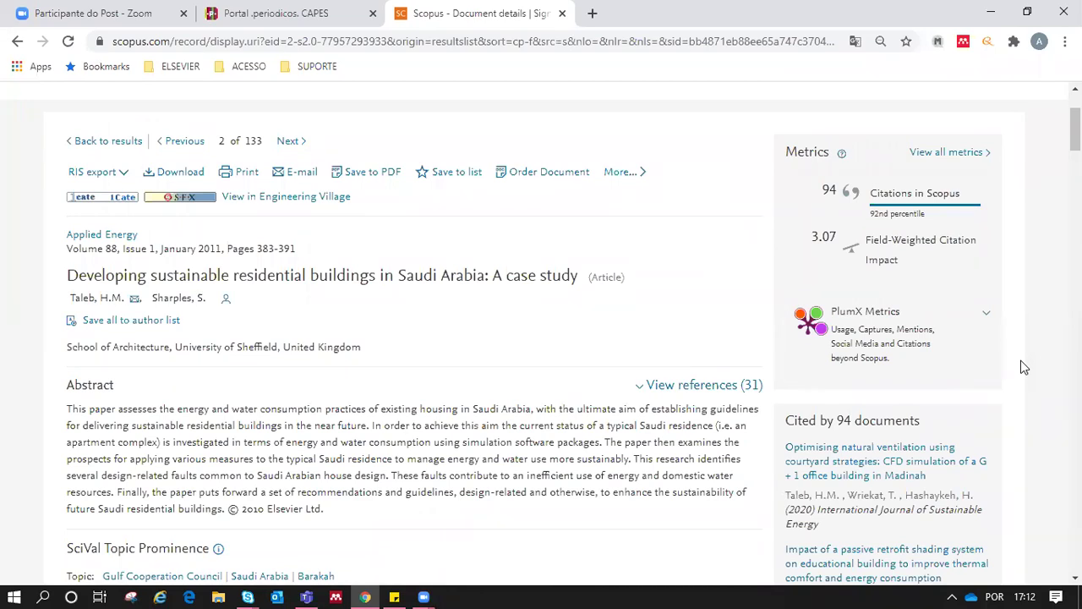
{"action": "scroll", "coordinate": [1021, 365], "scroll_direction": "down", "scroll_amount": 3}
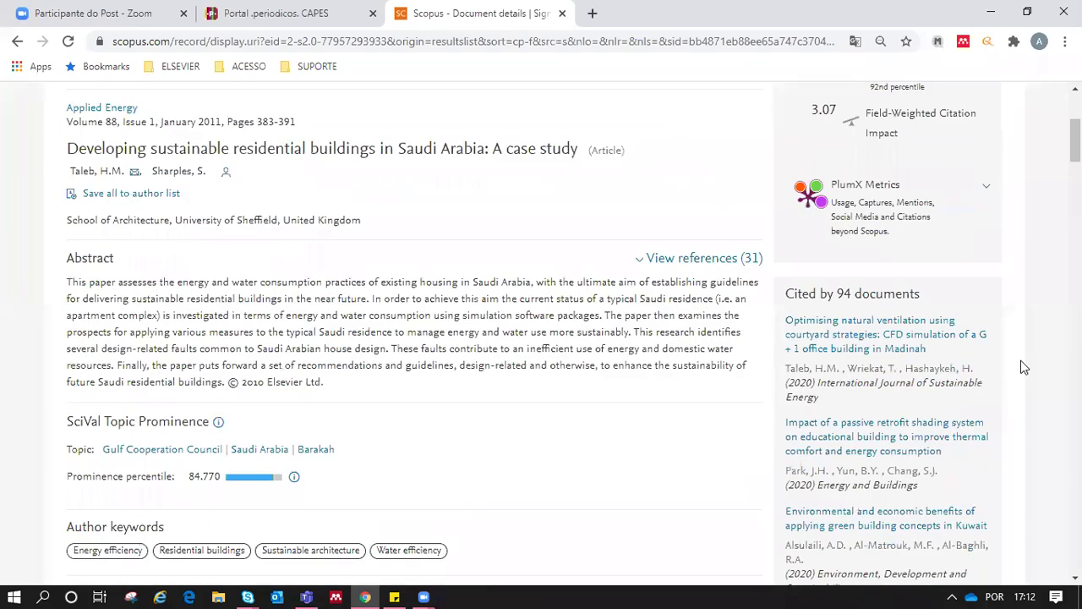
{"action": "scroll", "coordinate": [1021, 366], "scroll_direction": "down", "scroll_amount": 2}
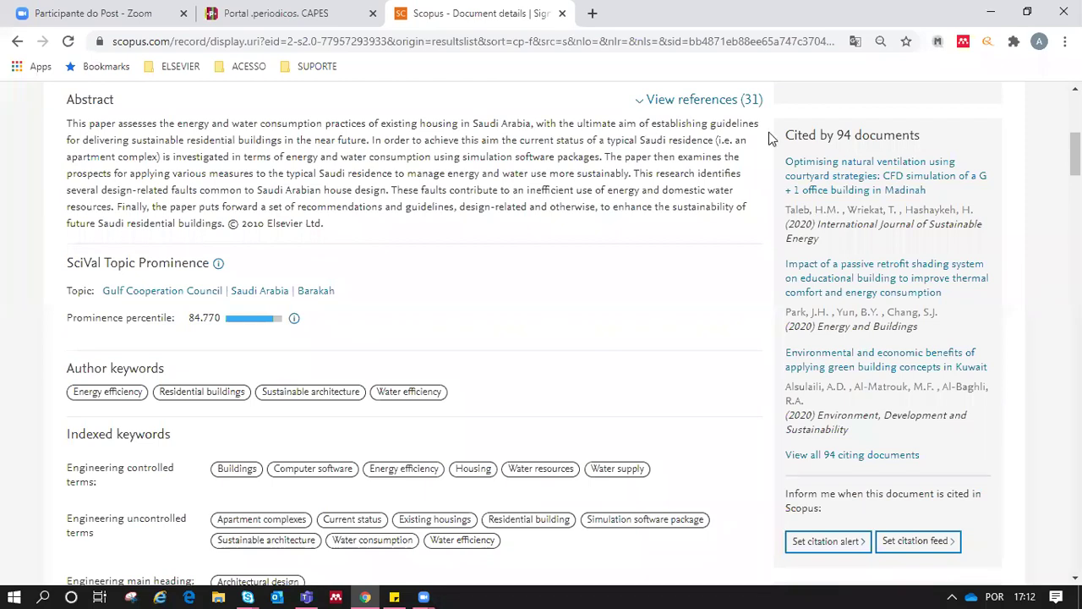
{"action": "scroll", "coordinate": [573, 333], "scroll_direction": "up", "scroll_amount": 1}
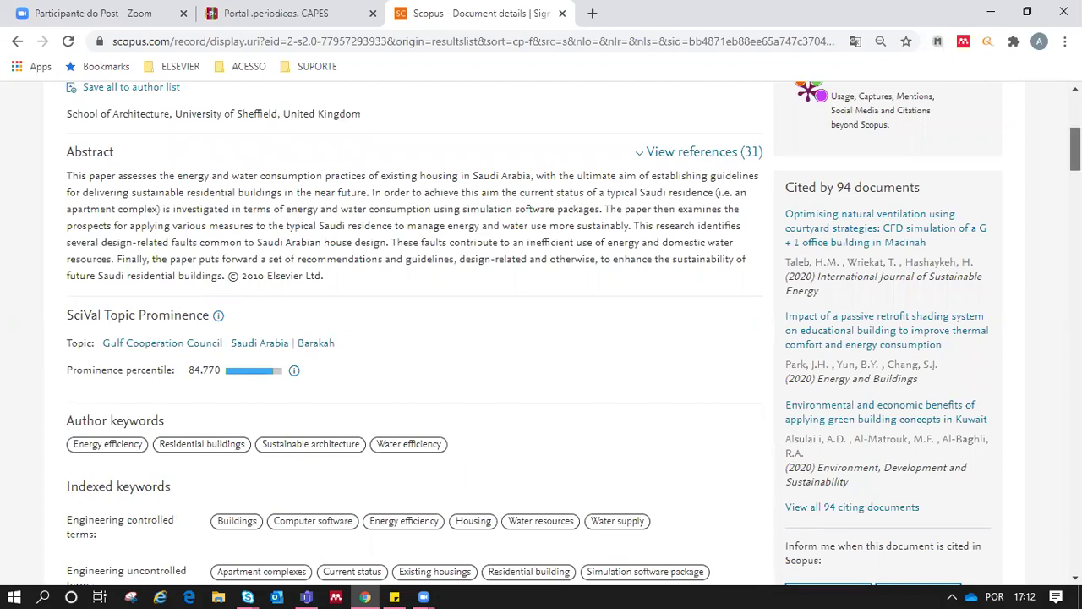
{"action": "scroll", "coordinate": [786, 403], "scroll_direction": "up", "scroll_amount": 4}
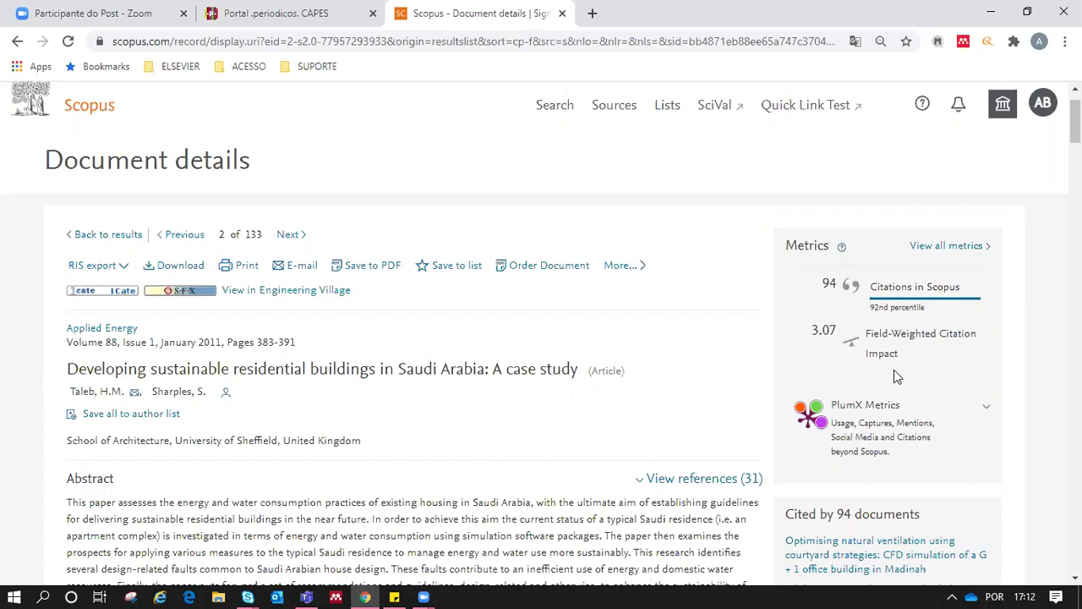
View the SciVal topic details for Gulf Cooperation Council | Saudi Arabia | Barakah, including its keyphrase analysis, and close them.
{"action": "left_click_drag", "start_coordinate": [814, 330], "coordinate": [837, 333]}
{"action": "left_click", "coordinate": [819, 344]}
{"action": "scroll", "coordinate": [819, 344], "scroll_direction": "down", "scroll_amount": 3}
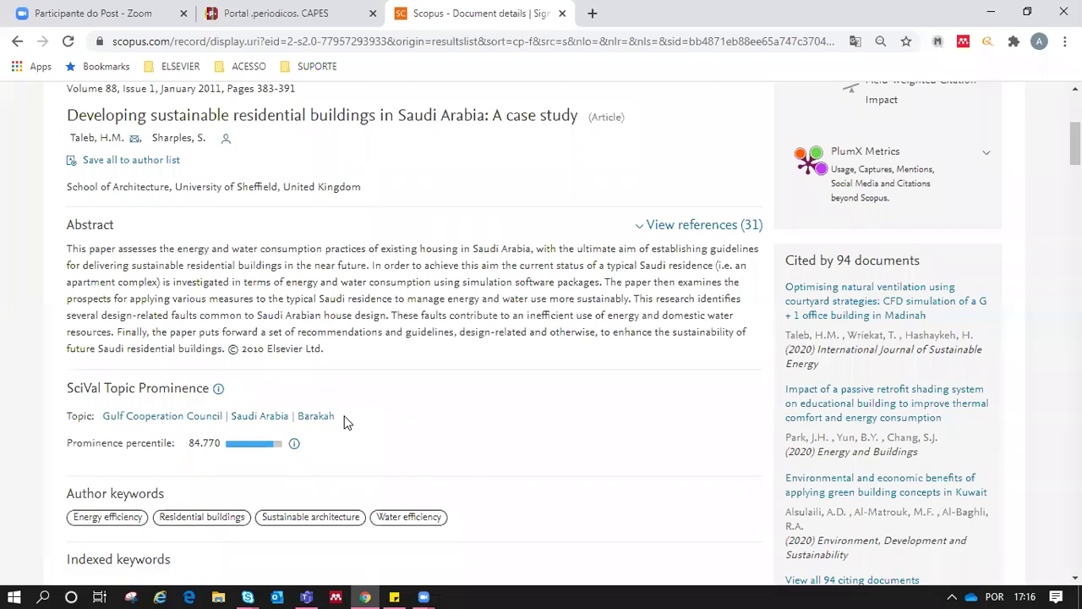
{"action": "left_click", "coordinate": [254, 419]}
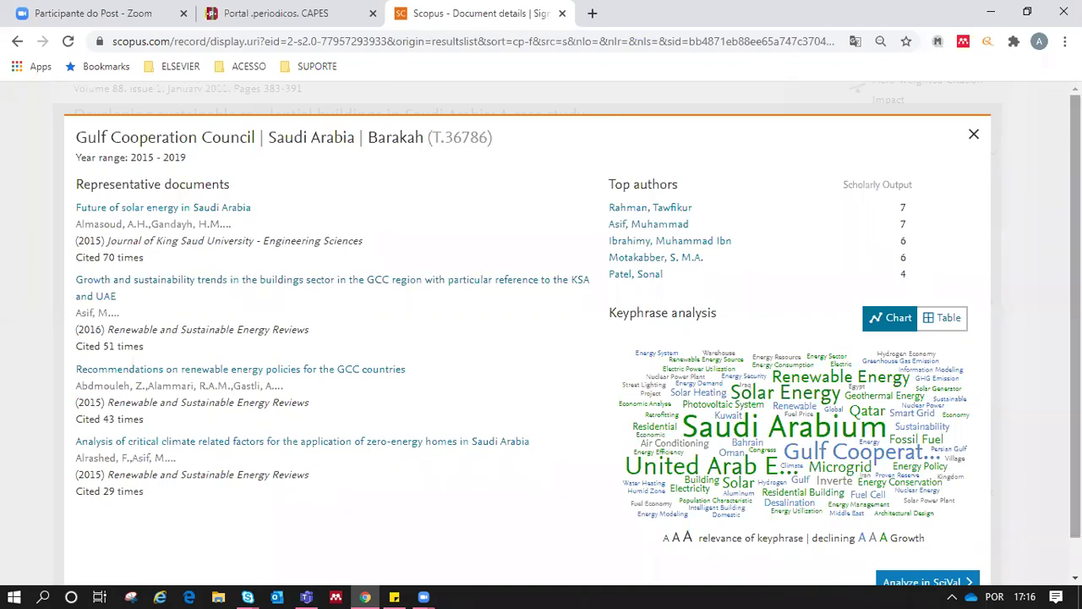
{"action": "scroll", "coordinate": [676, 343], "scroll_direction": "down", "scroll_amount": 1}
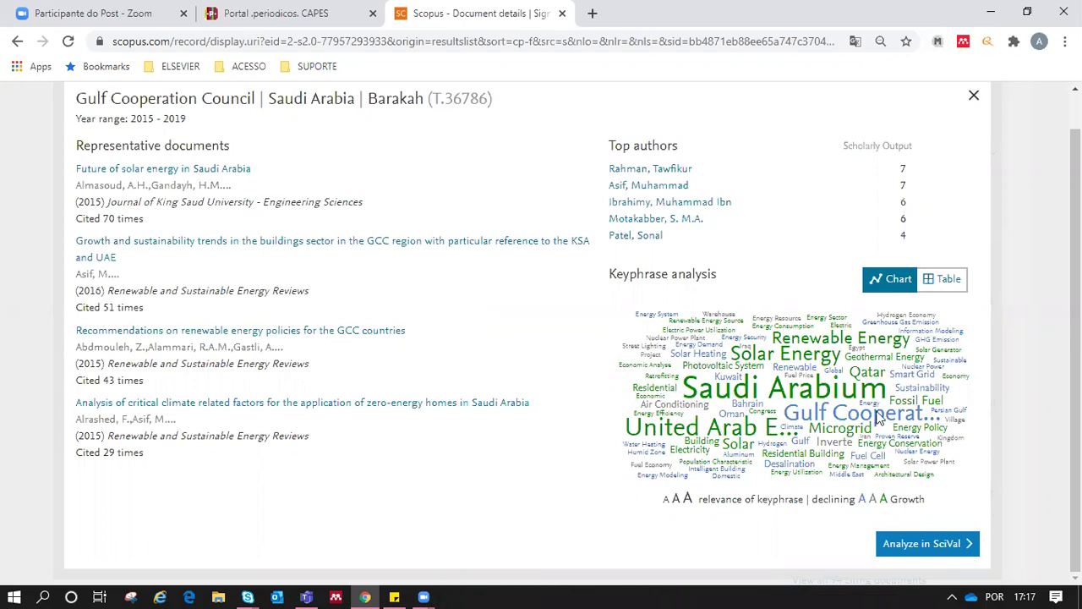
{"action": "left_click", "coordinate": [974, 96]}
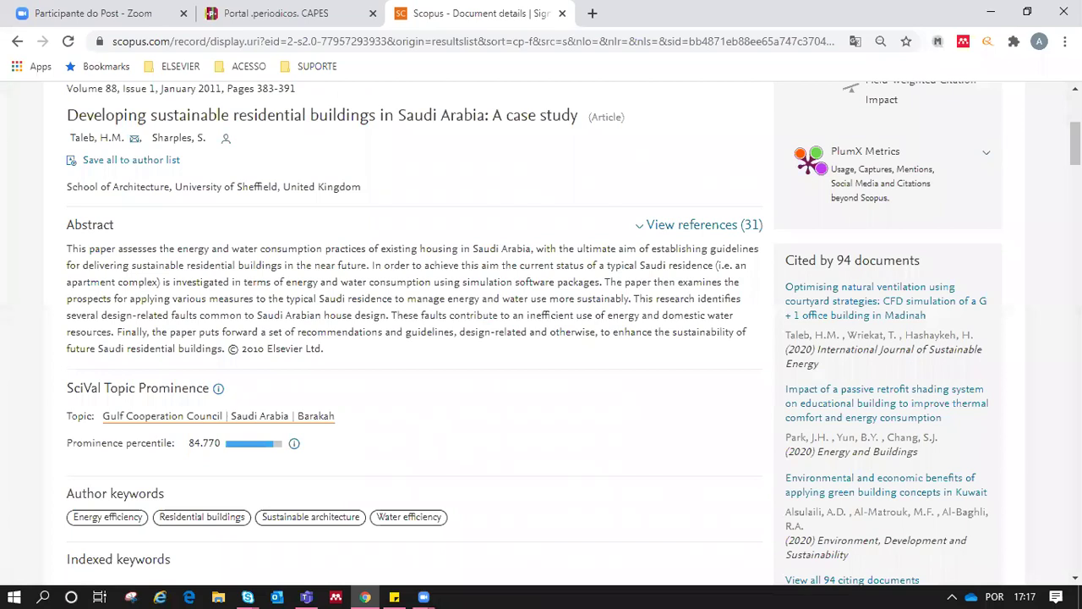
Return from the document record to the search results and open the analysis of those results.
{"action": "scroll", "coordinate": [916, 105], "scroll_direction": "up", "scroll_amount": 3}
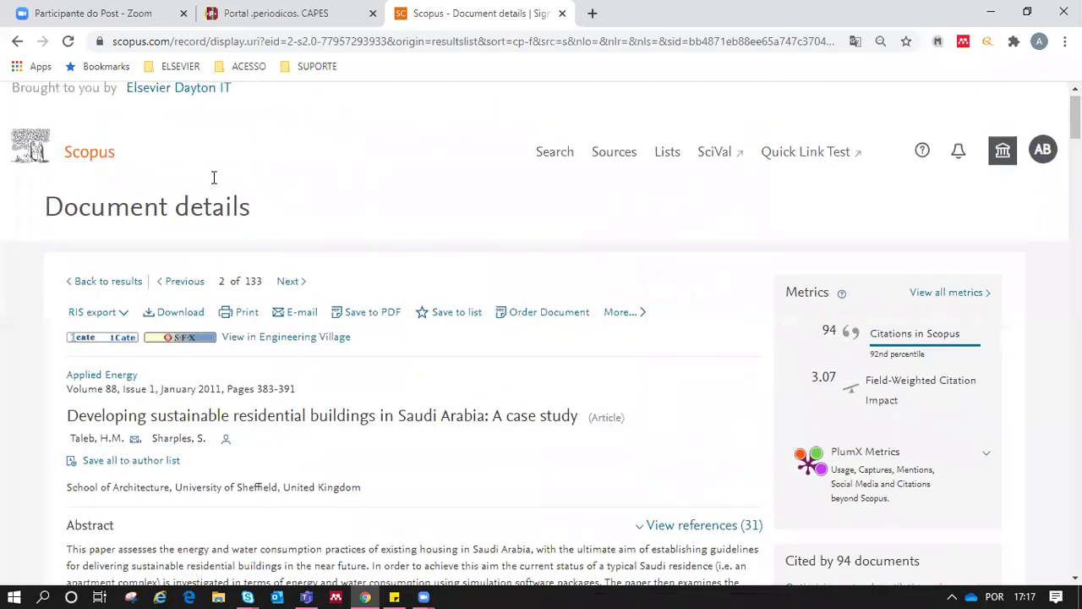
{"action": "left_click", "coordinate": [112, 283]}
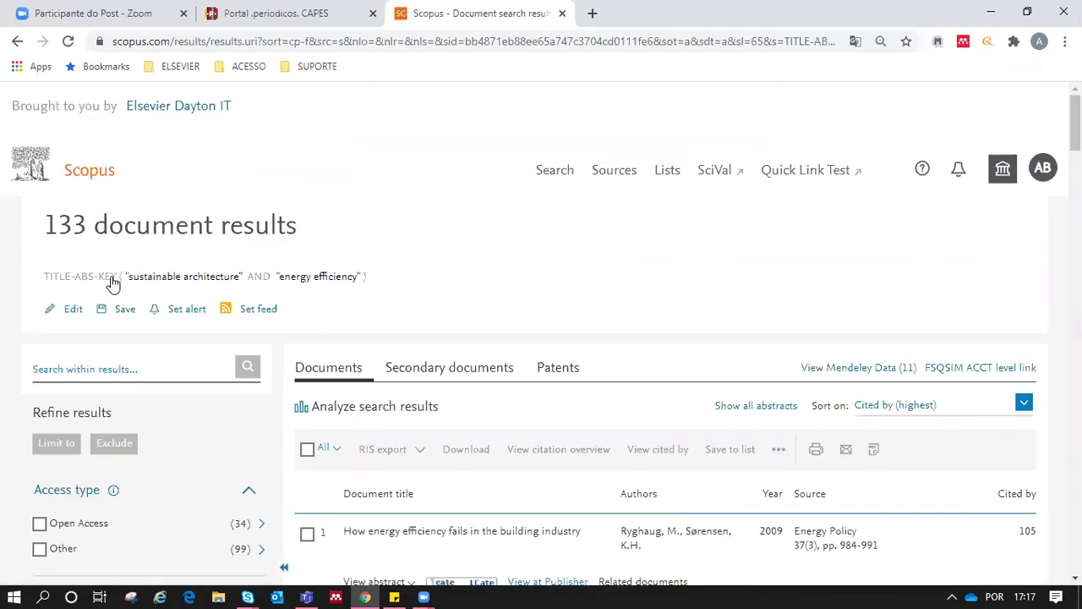
{"action": "left_click", "coordinate": [350, 407]}
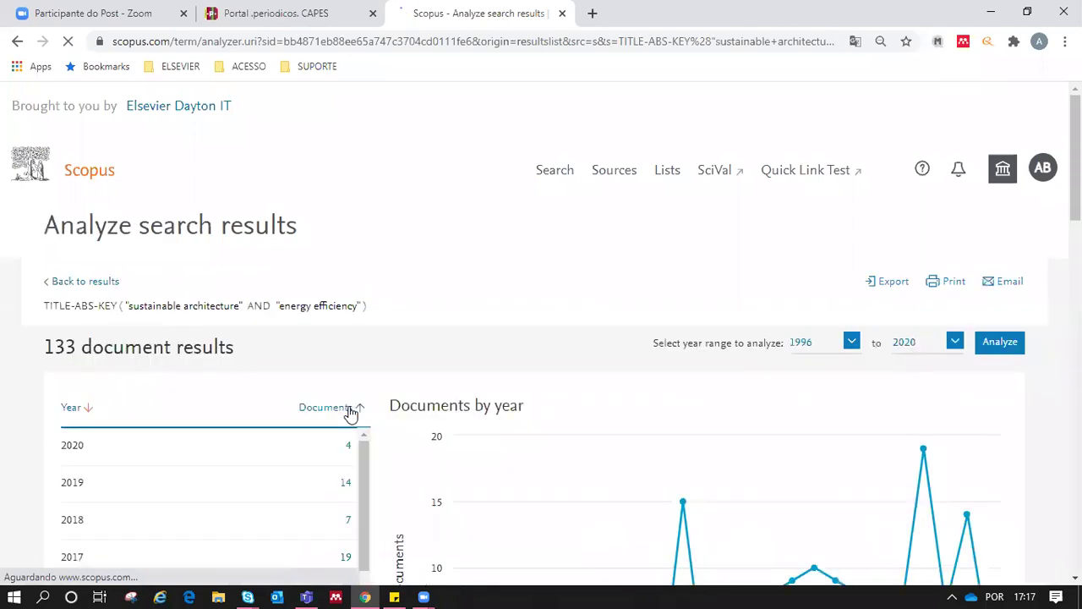
Examine the documents-by-year chart, checking the data points for 2012, 1996, 2017, 2008 and 2020.
{"action": "scroll", "coordinate": [541, 338], "scroll_direction": "down", "scroll_amount": 3}
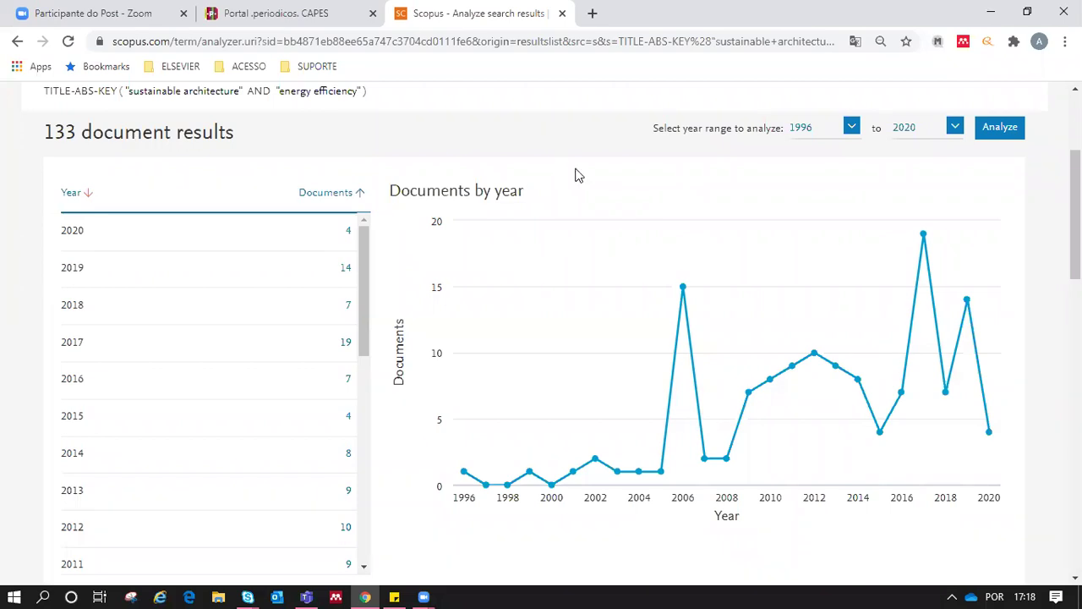
{"action": "mouse_move", "coordinate": [821, 276]}
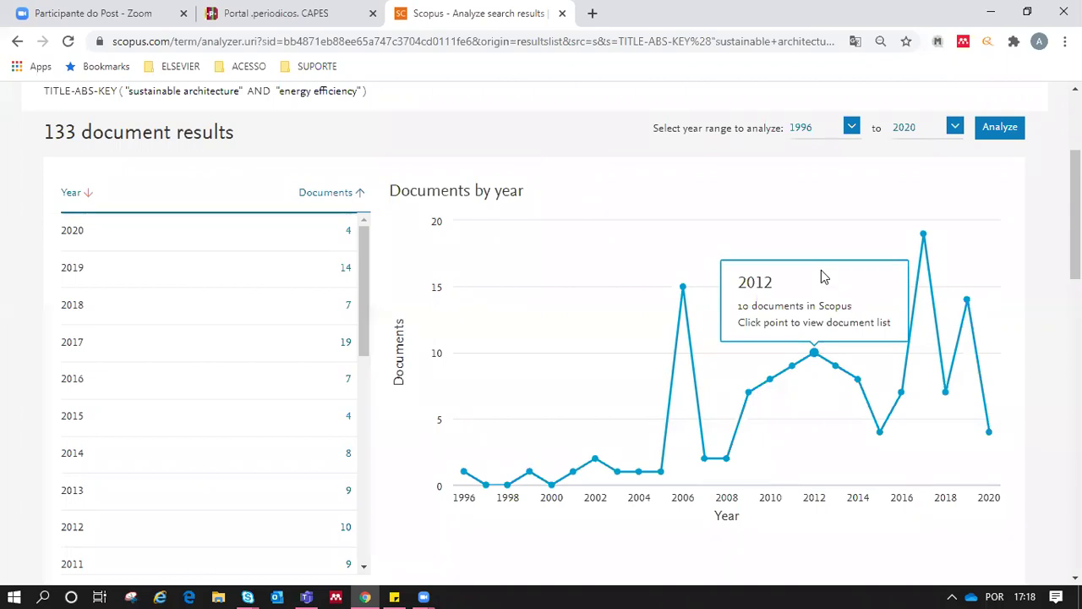
{"action": "mouse_move", "coordinate": [459, 471]}
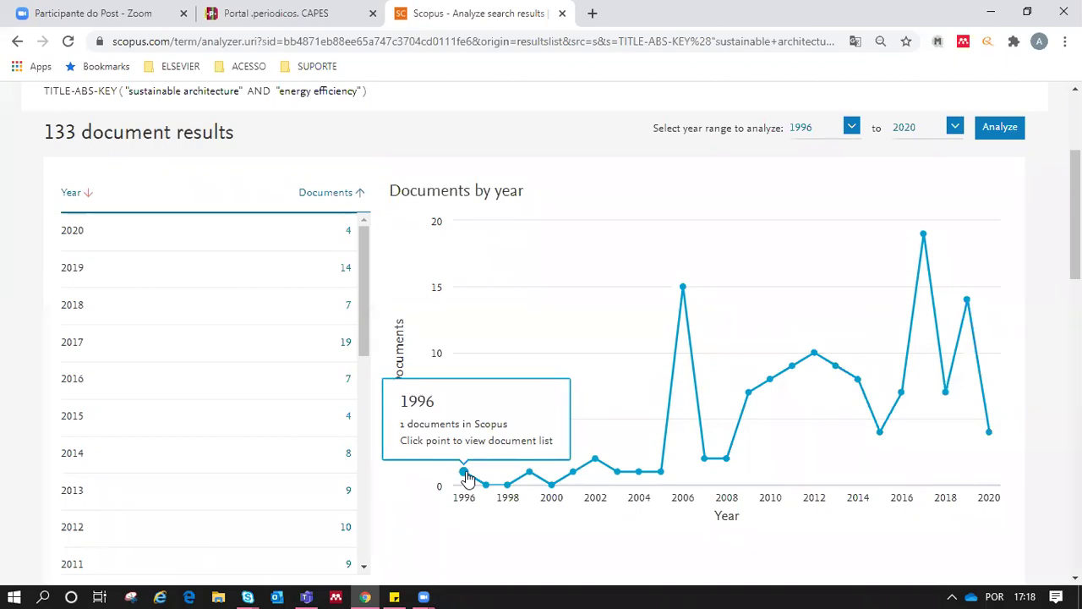
{"action": "mouse_move", "coordinate": [932, 290]}
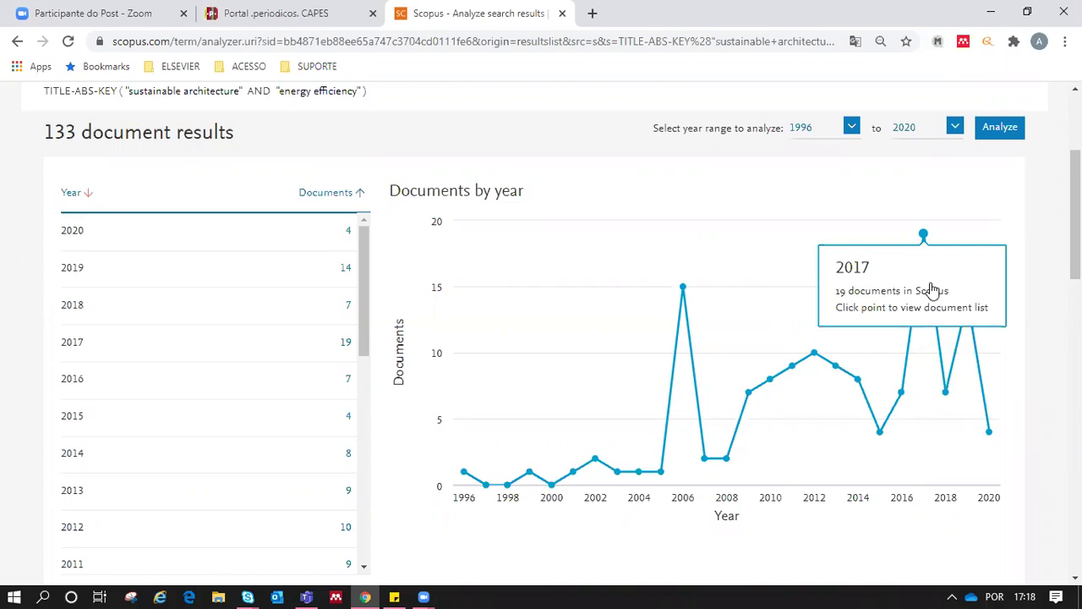
{"action": "mouse_move", "coordinate": [698, 427]}
{"action": "mouse_move", "coordinate": [724, 456]}
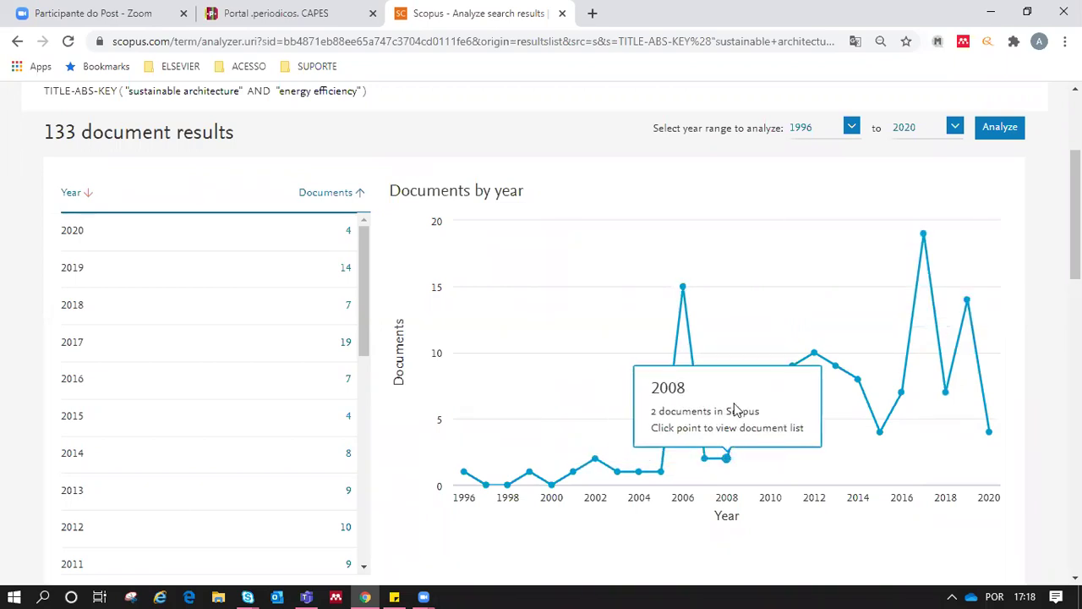
{"action": "mouse_move", "coordinate": [862, 381]}
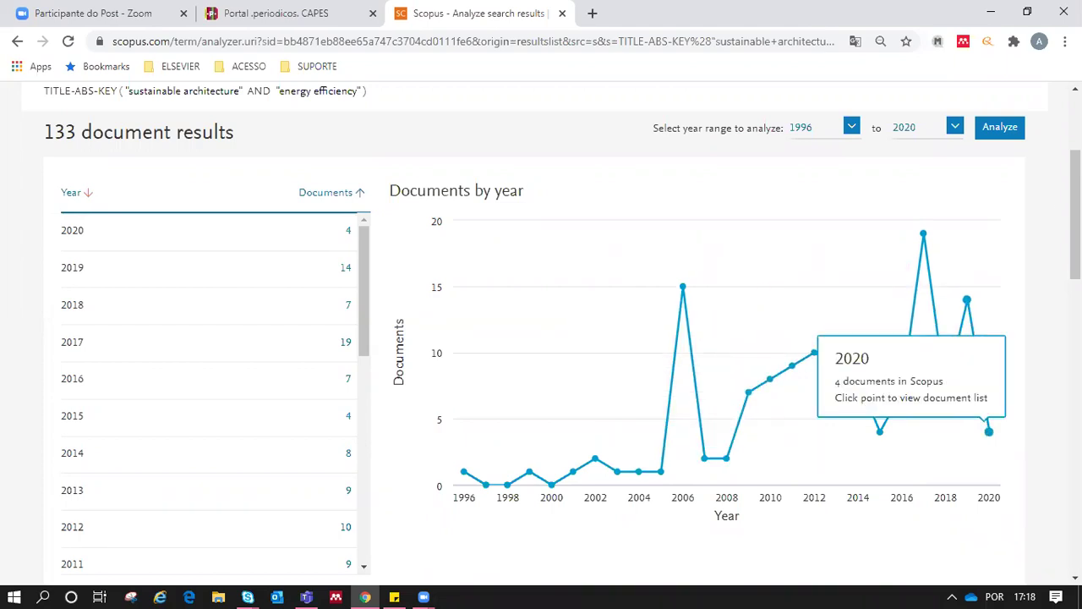
Open the detailed chart of documents per year by source and examine the compared sources.
{"action": "scroll", "coordinate": [1073, 220], "scroll_direction": "down", "scroll_amount": 2}
{"action": "scroll", "coordinate": [415, 290], "scroll_direction": "down", "scroll_amount": 3}
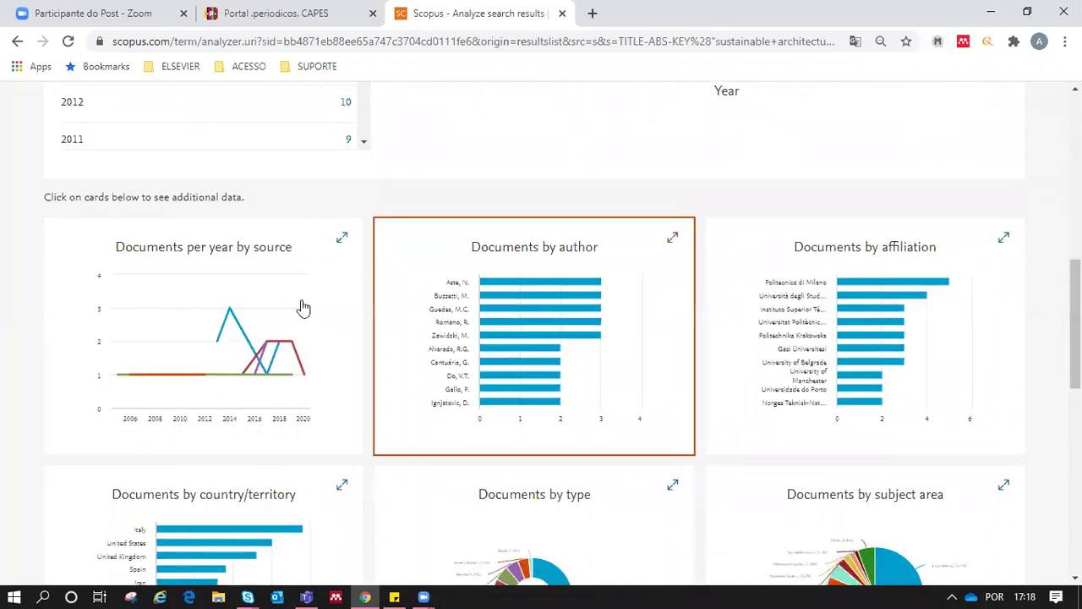
{"action": "left_click", "coordinate": [218, 301]}
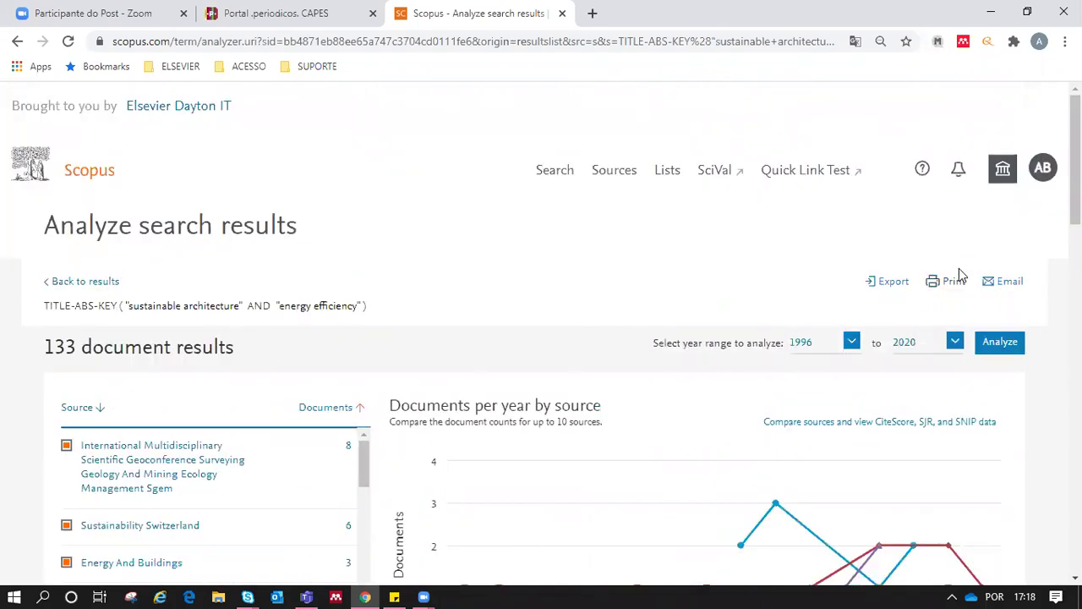
{"action": "scroll", "coordinate": [1075, 160], "scroll_direction": "down", "scroll_amount": 1}
{"action": "scroll", "coordinate": [541, 333], "scroll_direction": "down", "scroll_amount": 2}
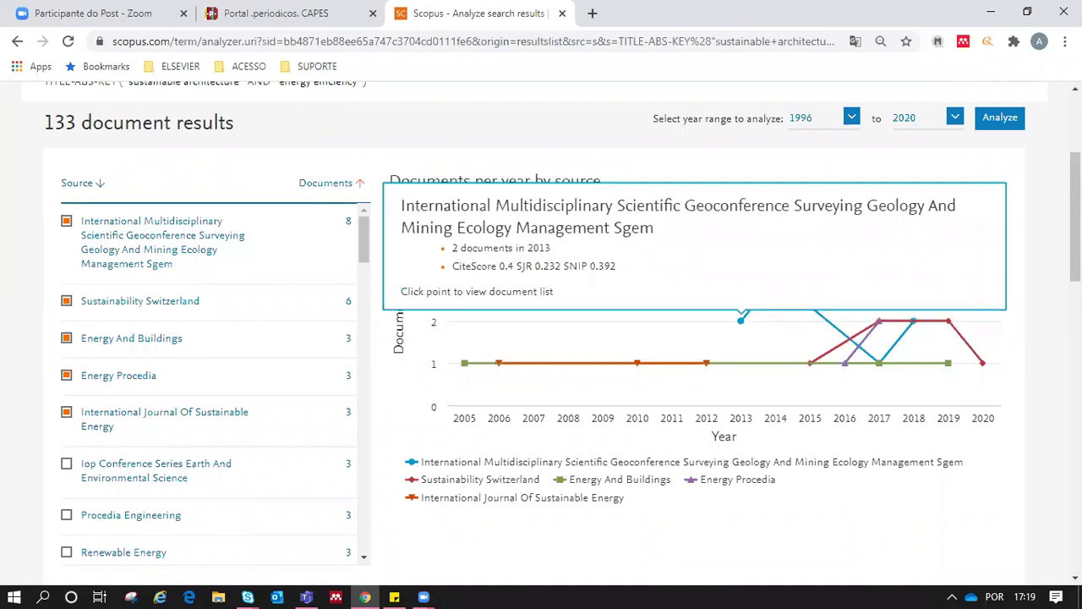
Open the detailed documents-by-author chart and examine the authors' document counts.
{"action": "scroll", "coordinate": [1074, 220], "scroll_direction": "down", "scroll_amount": 1}
{"action": "scroll", "coordinate": [1024, 278], "scroll_direction": "down", "scroll_amount": 4}
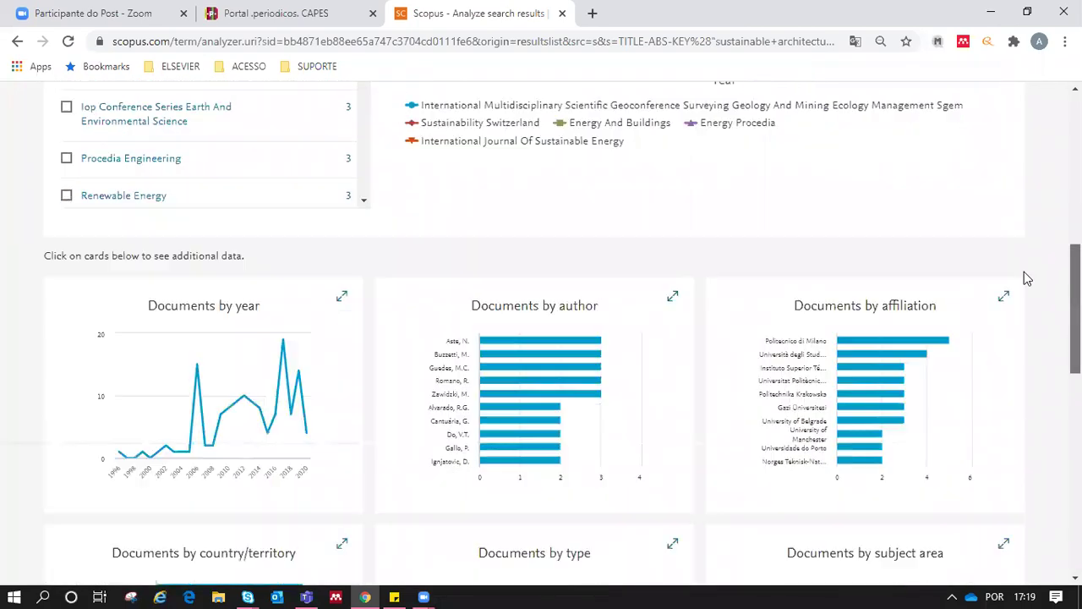
{"action": "left_click", "coordinate": [584, 370]}
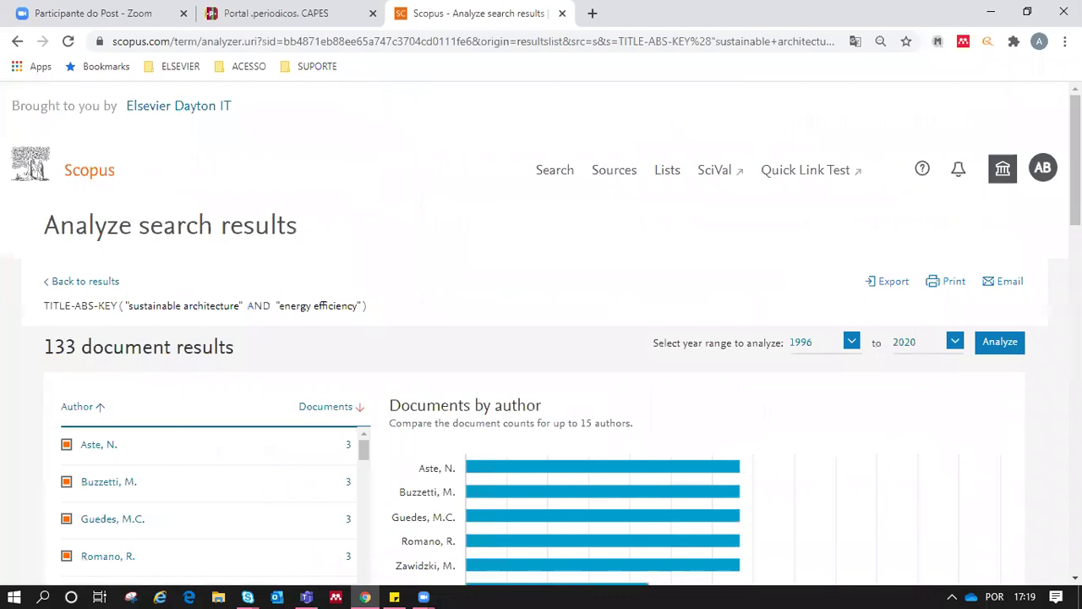
{"action": "scroll", "coordinate": [541, 338], "scroll_direction": "down", "scroll_amount": 2}
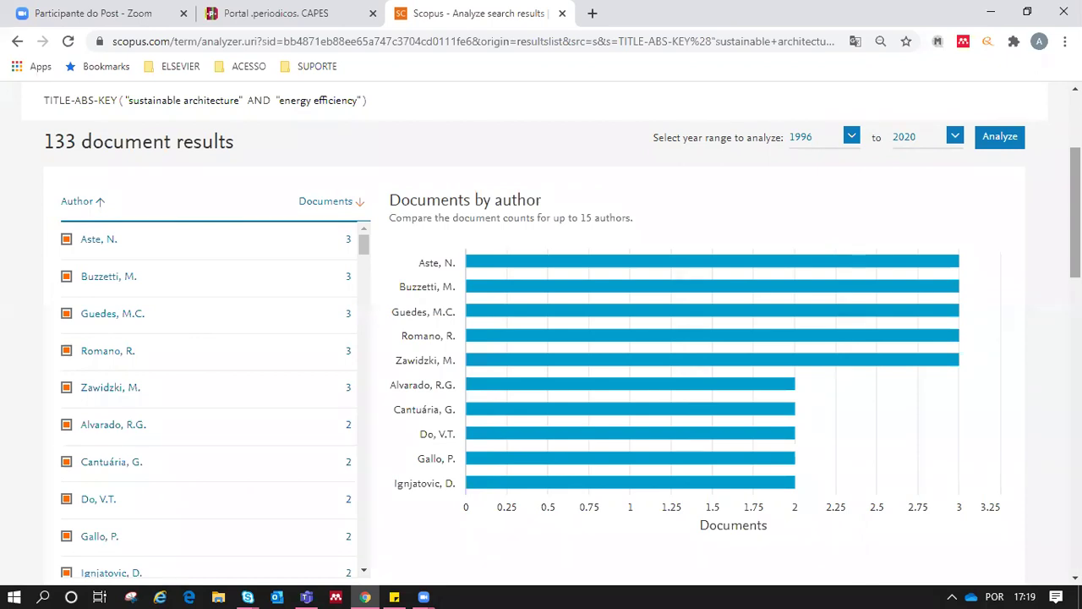
Open the seventh listed author's profile in a new tab, expand the affiliation history, and close the profile.
{"action": "right_click", "coordinate": [107, 463]}
{"action": "left_click", "coordinate": [181, 332]}
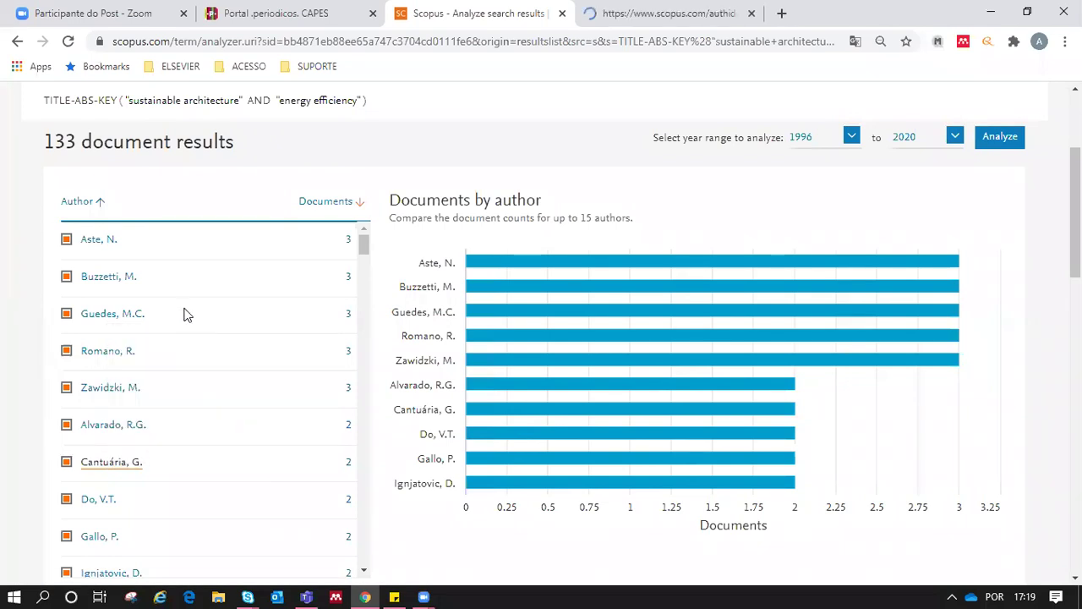
{"action": "left_click", "coordinate": [720, 11]}
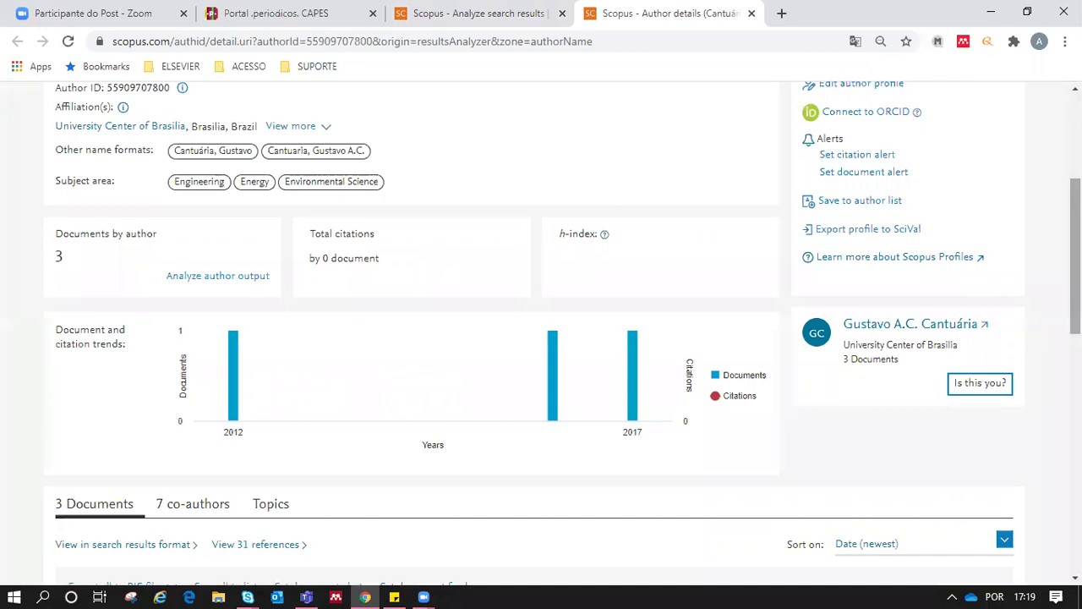
{"action": "scroll", "coordinate": [541, 338], "scroll_direction": "up", "scroll_amount": 2}
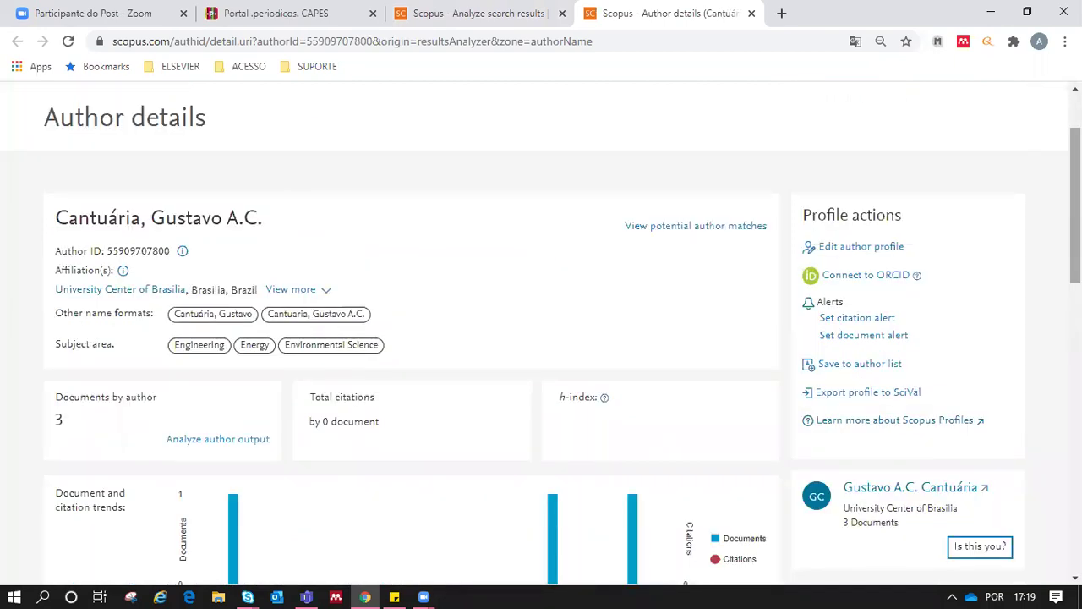
{"action": "left_click", "coordinate": [306, 291]}
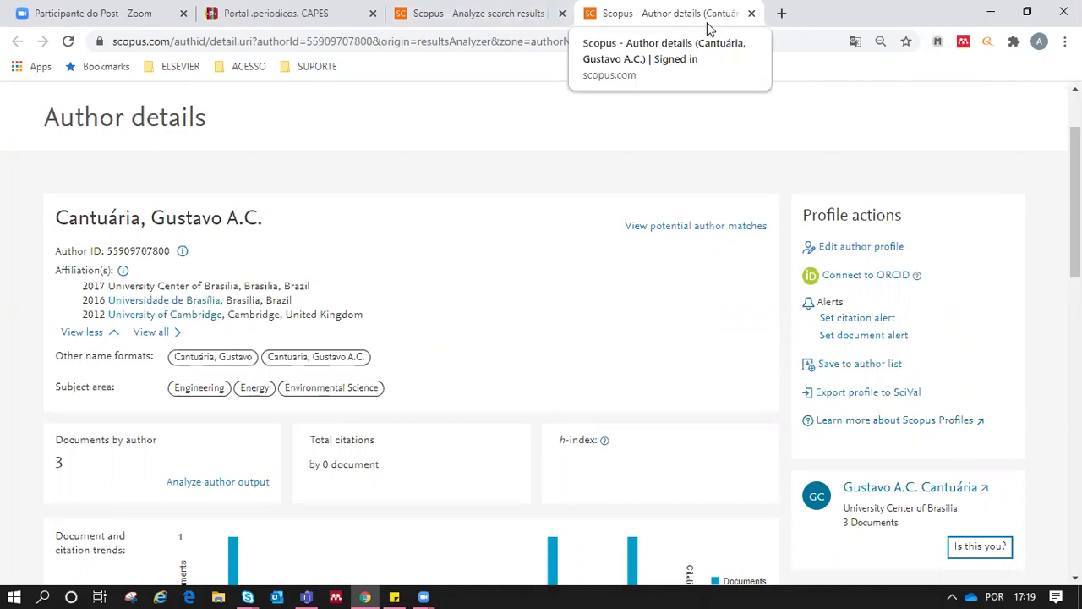
{"action": "left_click", "coordinate": [751, 14]}
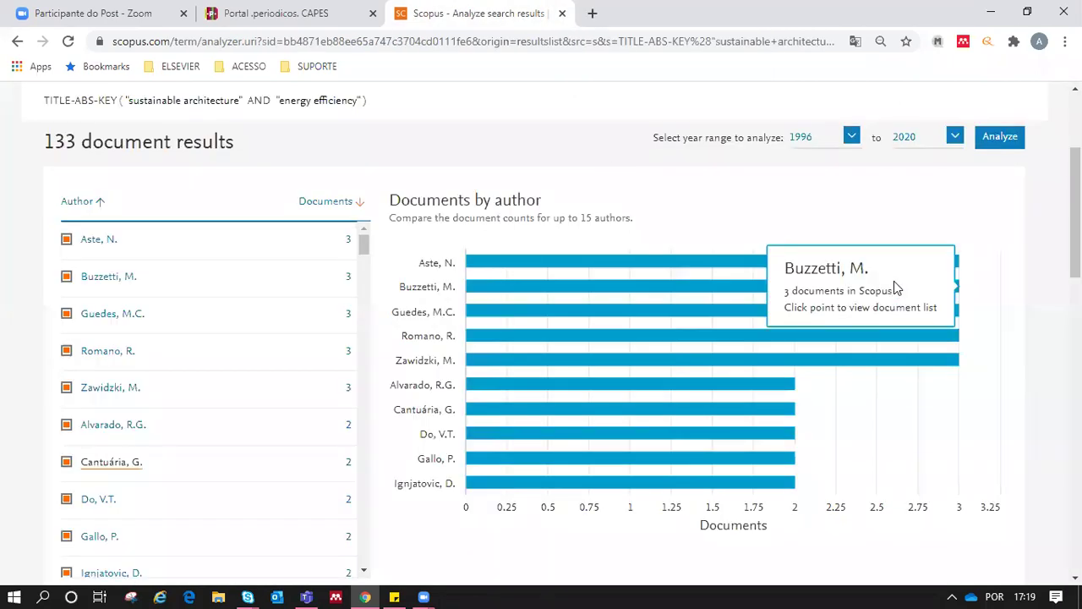
Open the detailed documents-by-affiliation chart and examine the listed institutions and their document counts.
{"action": "scroll", "coordinate": [929, 287], "scroll_direction": "down", "scroll_amount": 5}
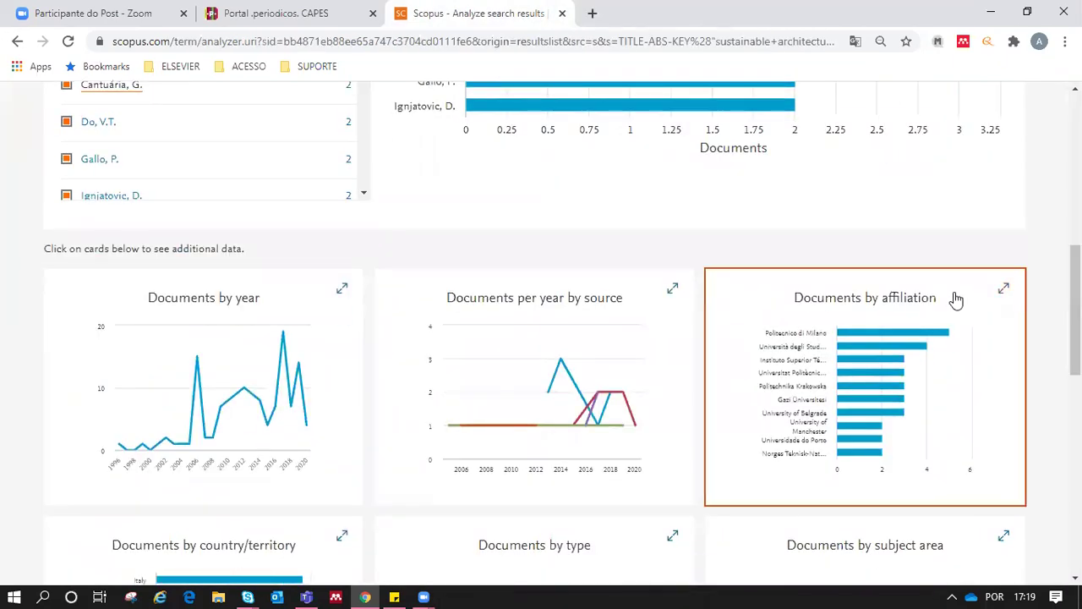
{"action": "left_click", "coordinate": [930, 333]}
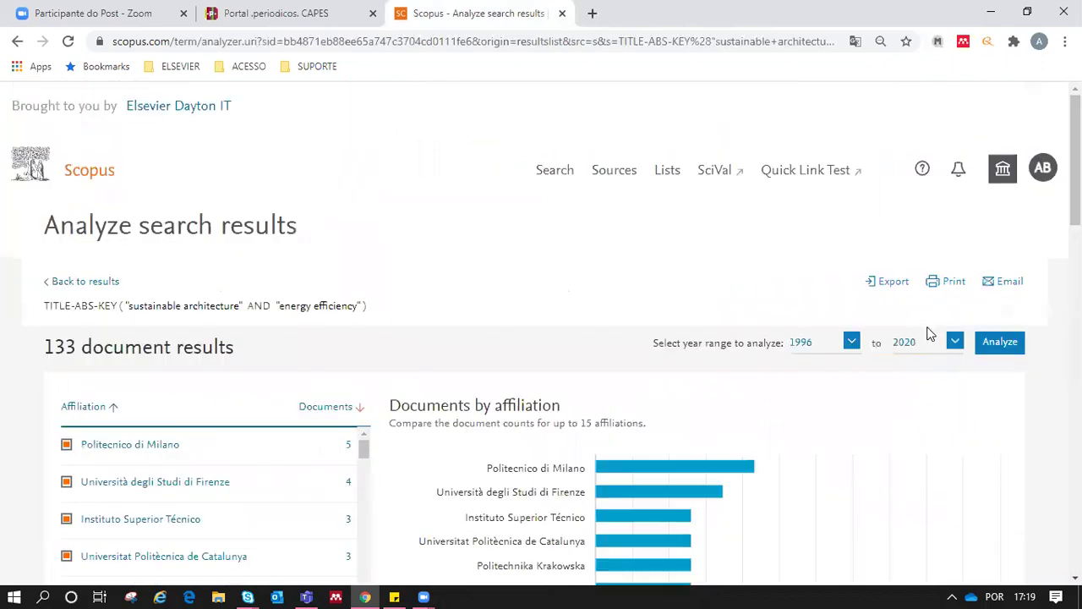
{"action": "scroll", "coordinate": [930, 333], "scroll_direction": "down", "scroll_amount": 3}
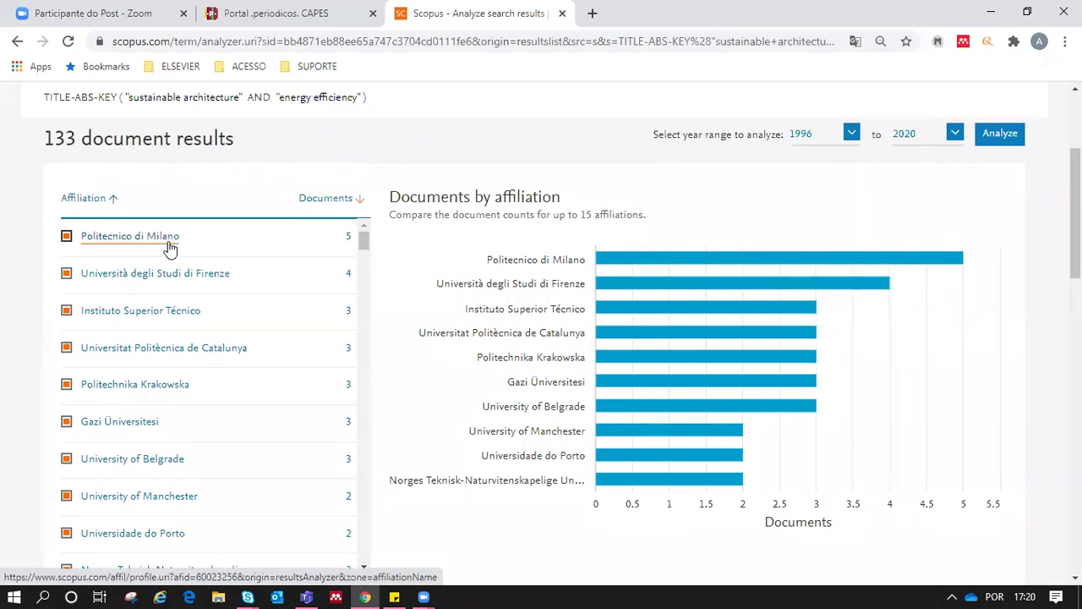
{"action": "mouse_move", "coordinate": [695, 262]}
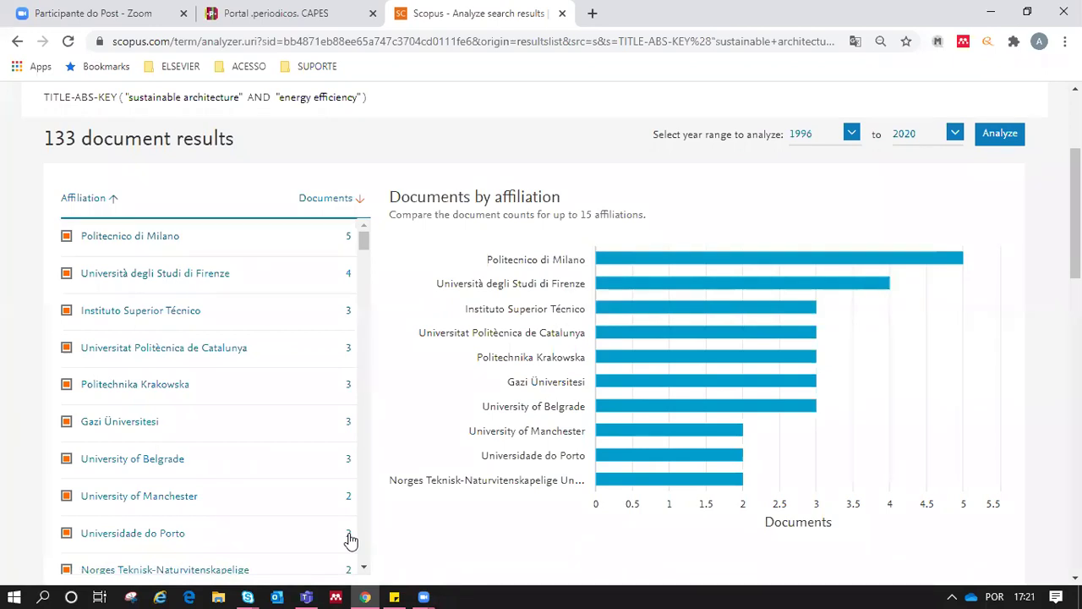
Open the detailed chart of documents by country or territory and examine the entries for Italy and the United States.
{"action": "scroll", "coordinate": [1048, 261], "scroll_direction": "down", "scroll_amount": 3}
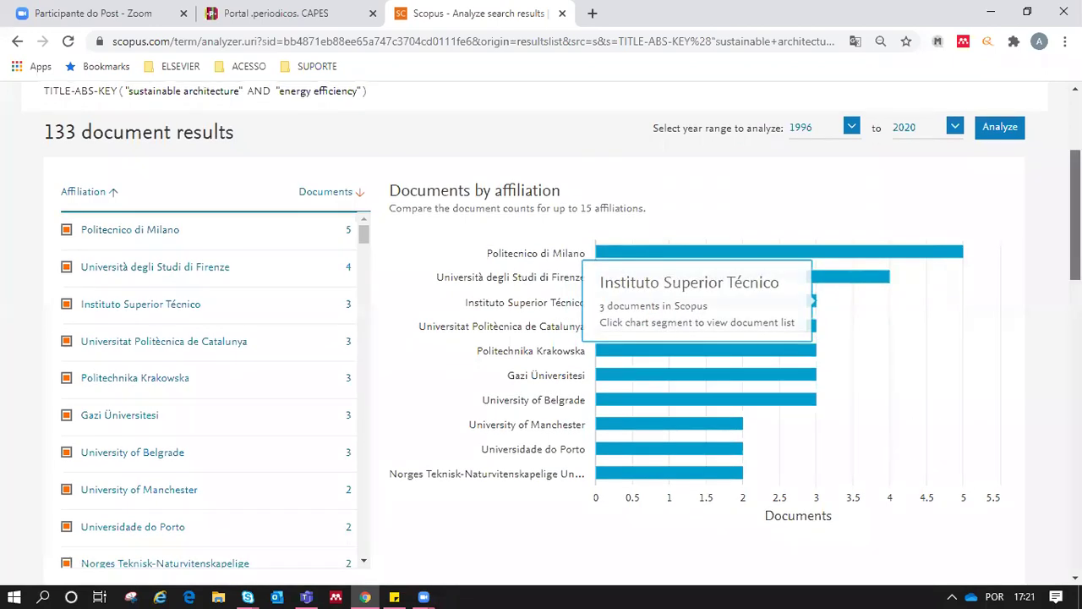
{"action": "scroll", "coordinate": [274, 395], "scroll_direction": "down", "scroll_amount": 5}
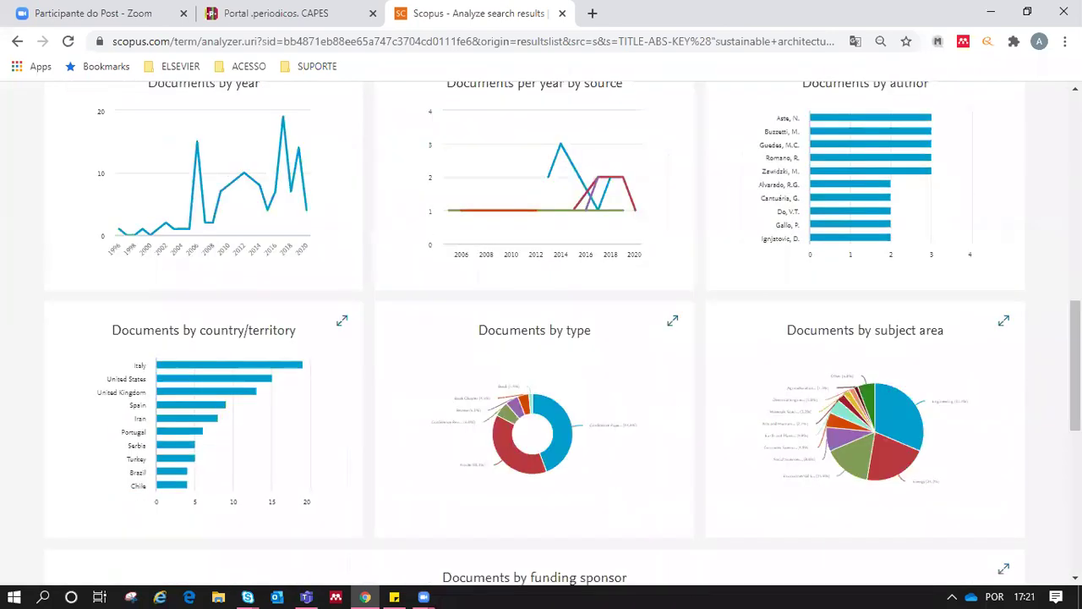
{"action": "left_click", "coordinate": [274, 395]}
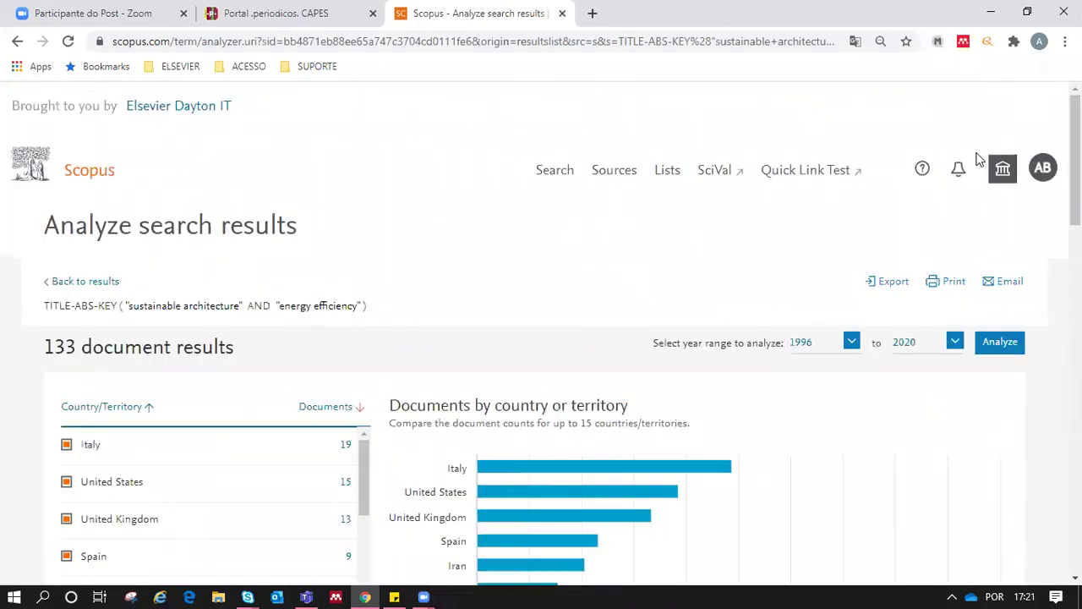
{"action": "scroll", "coordinate": [978, 157], "scroll_direction": "down", "scroll_amount": 1}
{"action": "scroll", "coordinate": [741, 217], "scroll_direction": "down", "scroll_amount": 2}
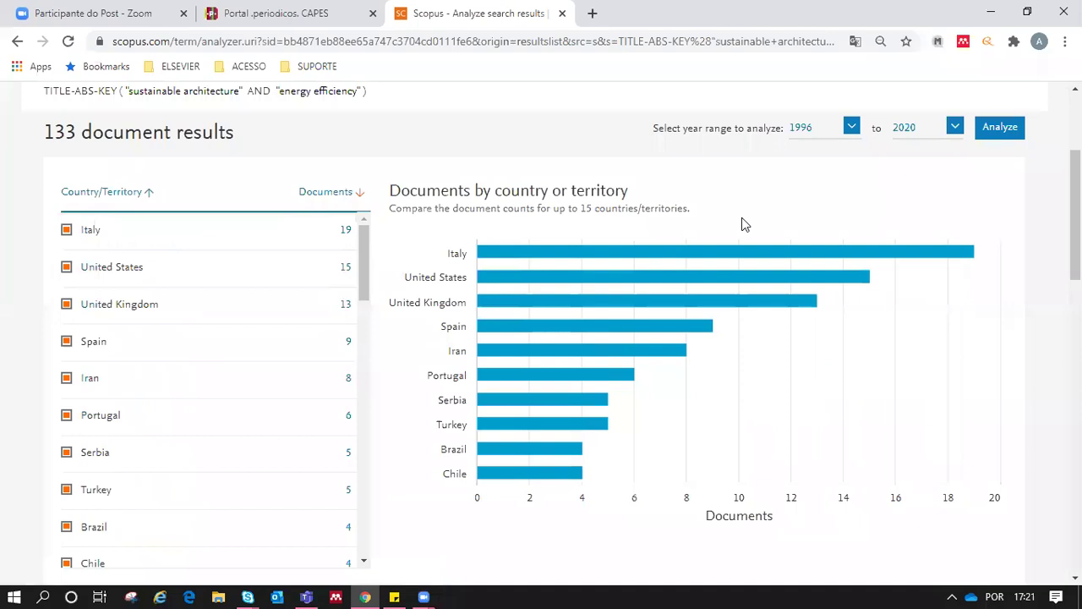
{"action": "mouse_move", "coordinate": [695, 253]}
{"action": "scroll", "coordinate": [831, 340], "scroll_direction": "down", "scroll_amount": 1}
{"action": "mouse_move", "coordinate": [866, 274]}
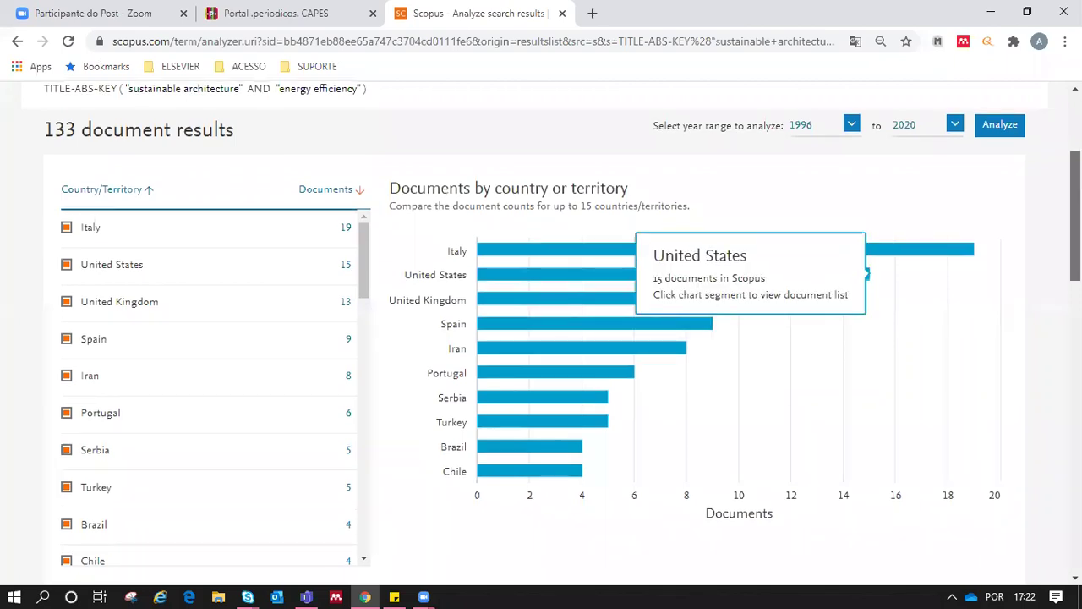
Open the detailed documents-by-type chart and view the breakdown of document types.
{"action": "scroll", "coordinate": [867, 275], "scroll_direction": "down", "scroll_amount": 7}
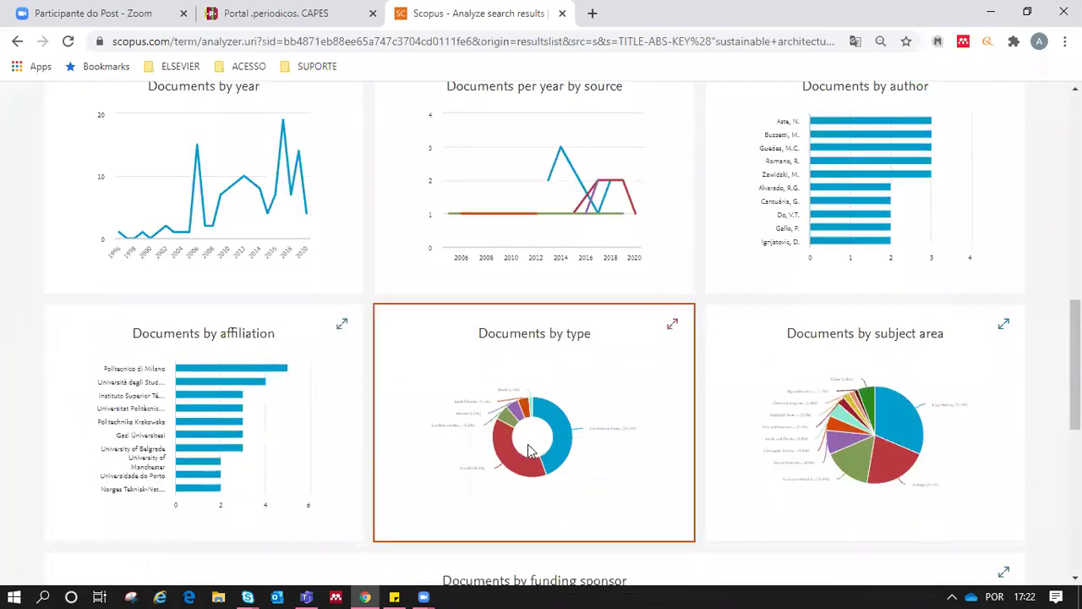
{"action": "left_click", "coordinate": [530, 451]}
{"action": "scroll", "coordinate": [746, 260], "scroll_direction": "down", "scroll_amount": 3}
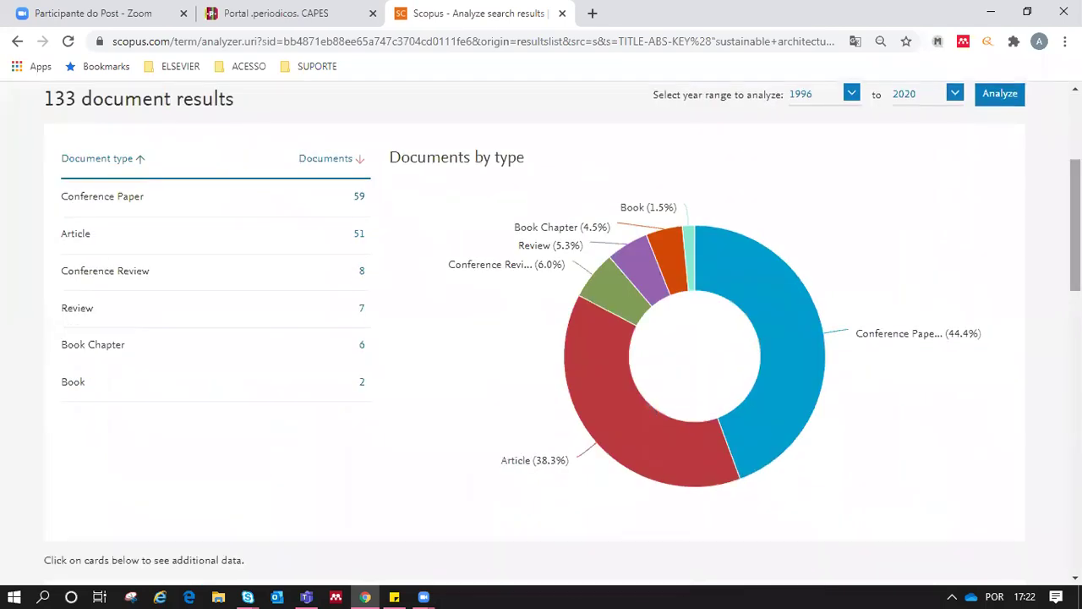
Examine the Conference Paper, Article and Book segments of the documents-by-type chart.
{"action": "mouse_move", "coordinate": [753, 271]}
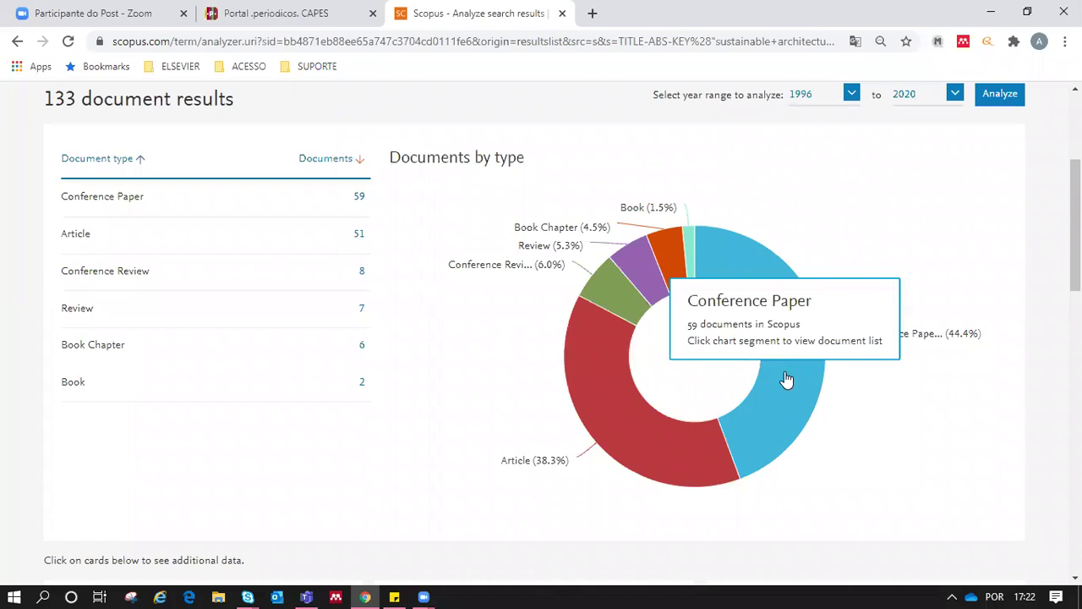
{"action": "mouse_move", "coordinate": [623, 442]}
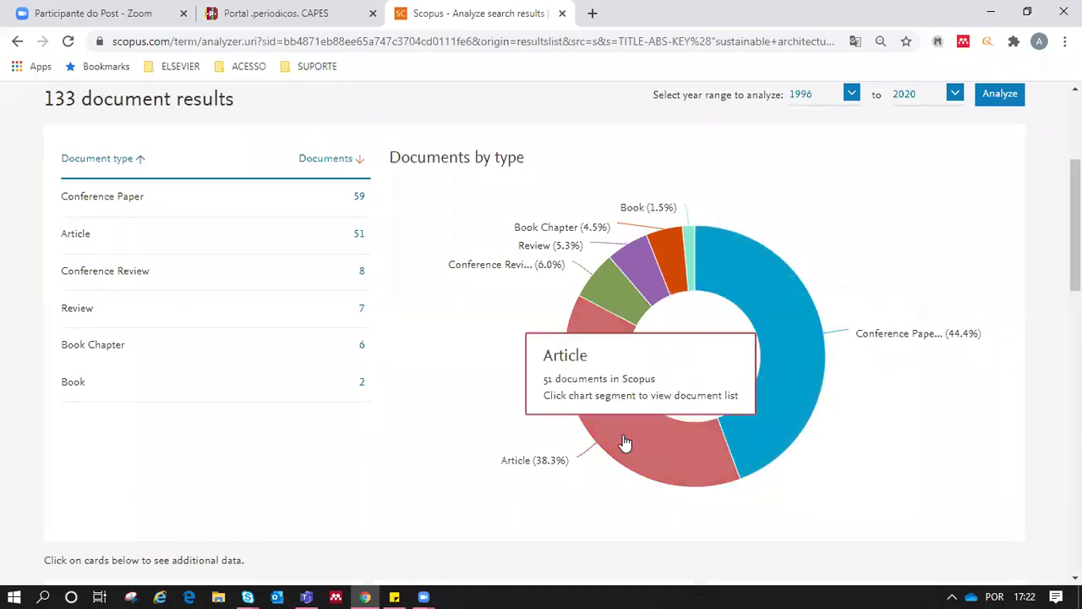
{"action": "mouse_move", "coordinate": [692, 255]}
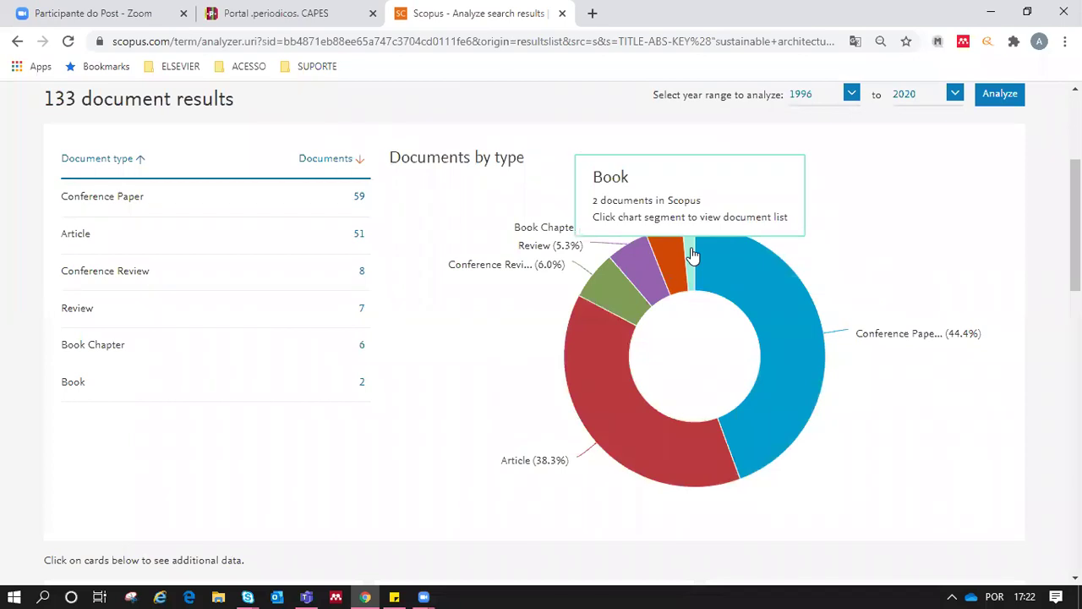
Open the detailed documents-by-subject-area chart and examine its segments, including Engineering and Chemical Engineering.
{"action": "scroll", "coordinate": [691, 255], "scroll_direction": "down", "scroll_amount": 3}
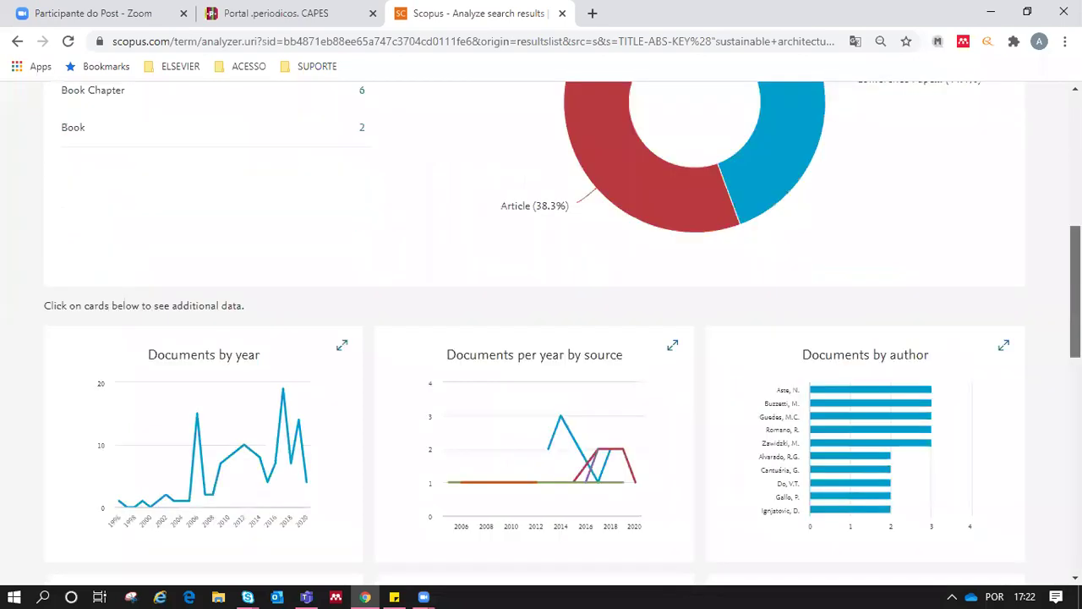
{"action": "scroll", "coordinate": [938, 311], "scroll_direction": "down", "scroll_amount": 5}
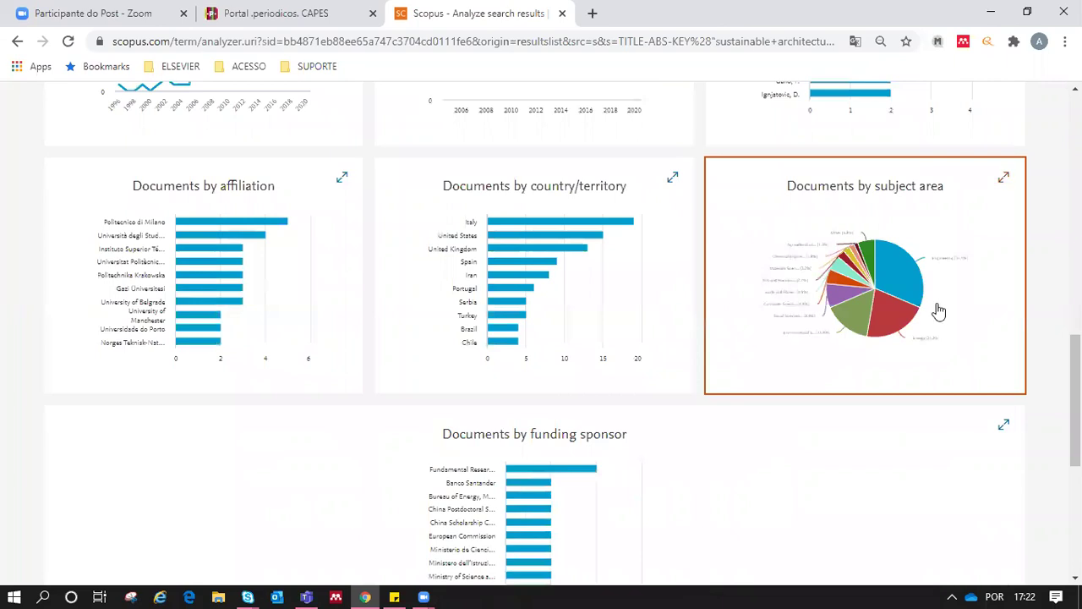
{"action": "left_click", "coordinate": [938, 311]}
{"action": "scroll", "coordinate": [1048, 230], "scroll_direction": "down", "scroll_amount": 2}
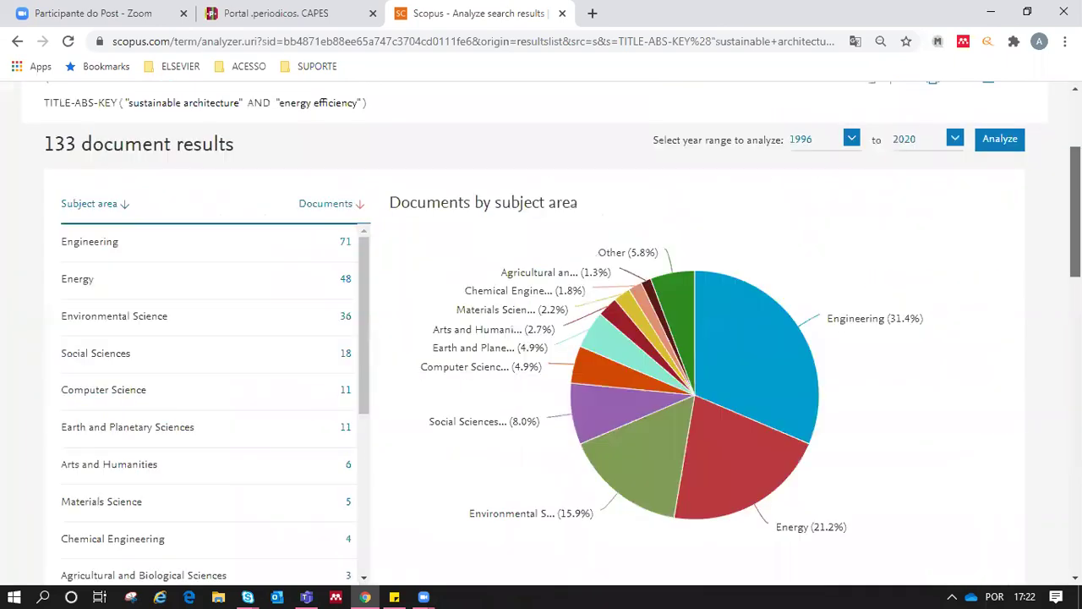
{"action": "scroll", "coordinate": [552, 333], "scroll_direction": "down", "scroll_amount": 1}
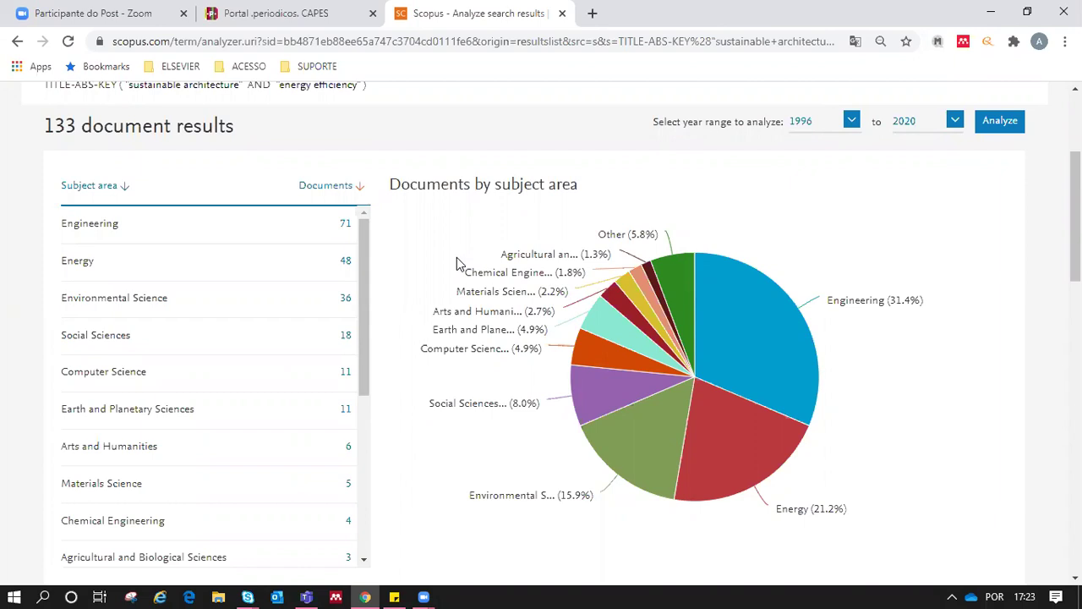
{"action": "mouse_move", "coordinate": [787, 326]}
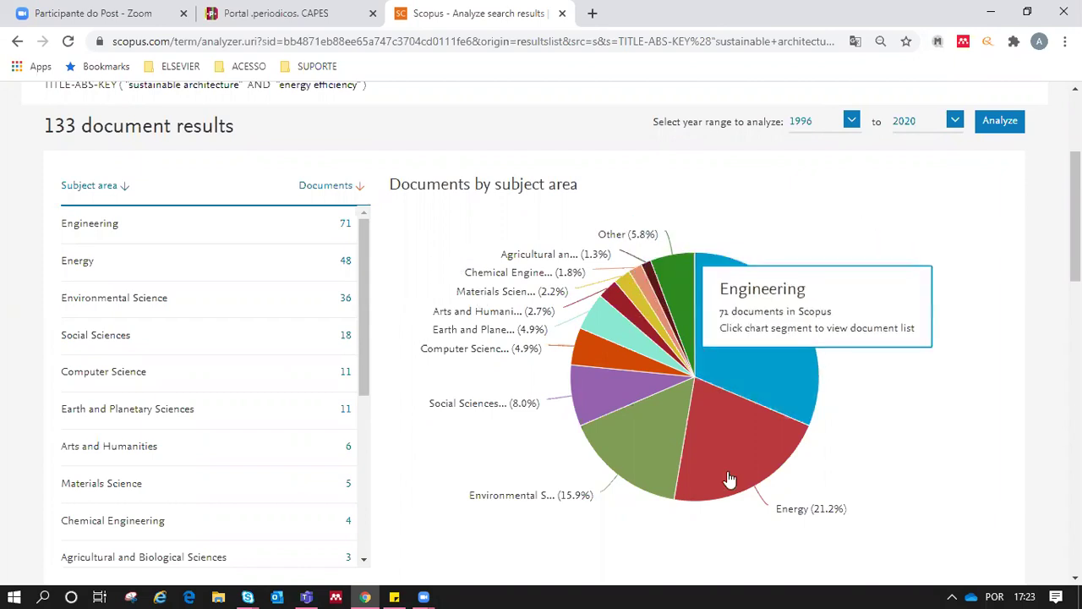
{"action": "mouse_move", "coordinate": [566, 296]}
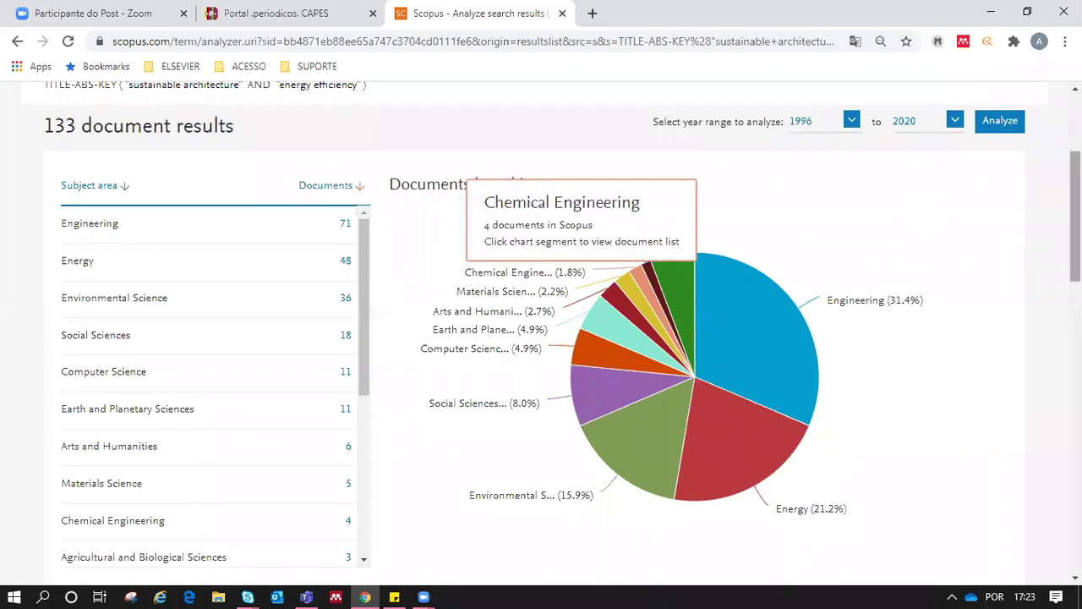
Open the detailed documents-by-funding-sponsor chart and go through the full list of sponsors.
{"action": "scroll", "coordinate": [1053, 197], "scroll_direction": "down", "scroll_amount": 5}
{"action": "scroll", "coordinate": [1055, 349], "scroll_direction": "down", "scroll_amount": 5}
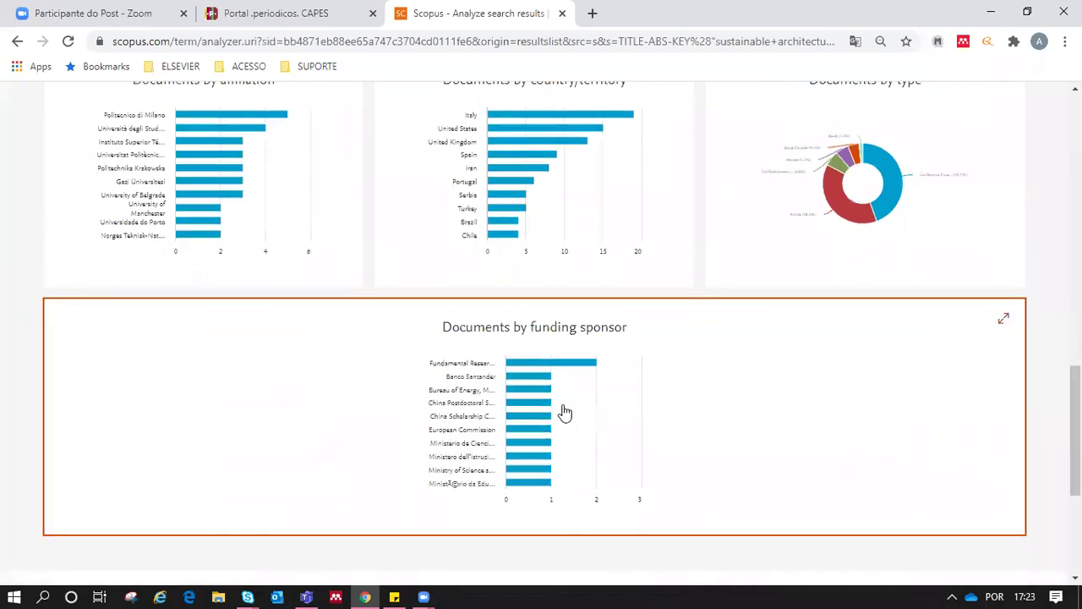
{"action": "left_click", "coordinate": [564, 406]}
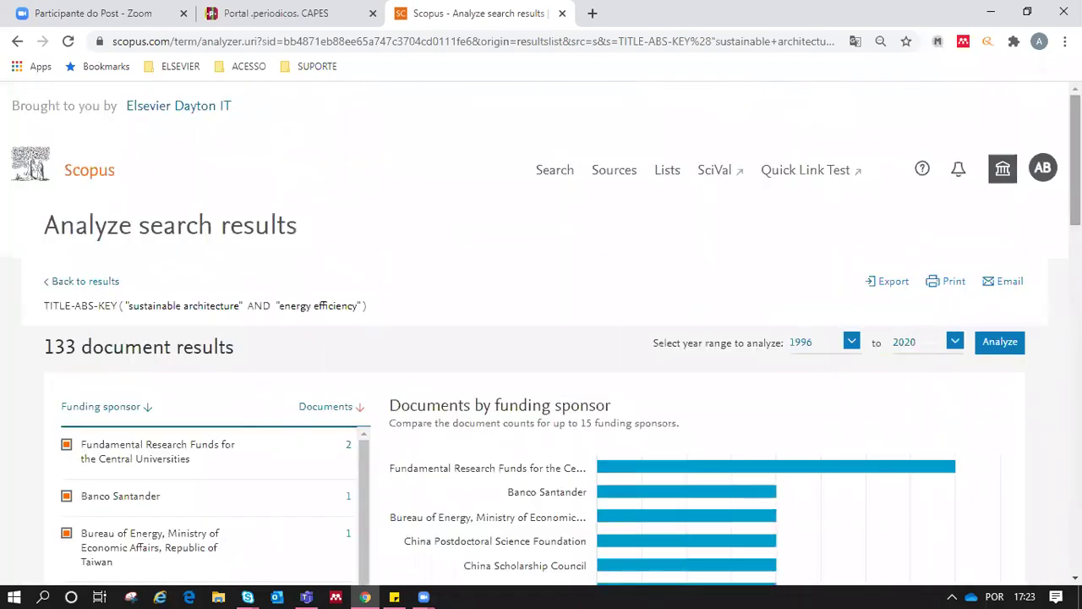
{"action": "scroll", "coordinate": [564, 405], "scroll_direction": "down", "scroll_amount": 1}
{"action": "scroll", "coordinate": [564, 406], "scroll_direction": "down", "scroll_amount": 1}
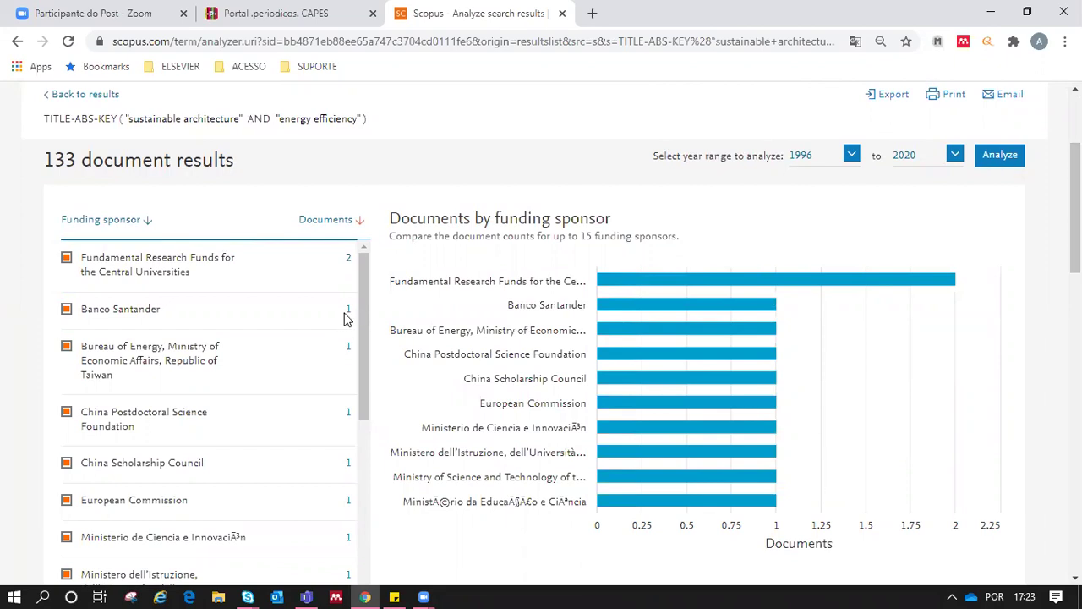
{"action": "scroll", "coordinate": [474, 279], "scroll_direction": "down", "scroll_amount": 1}
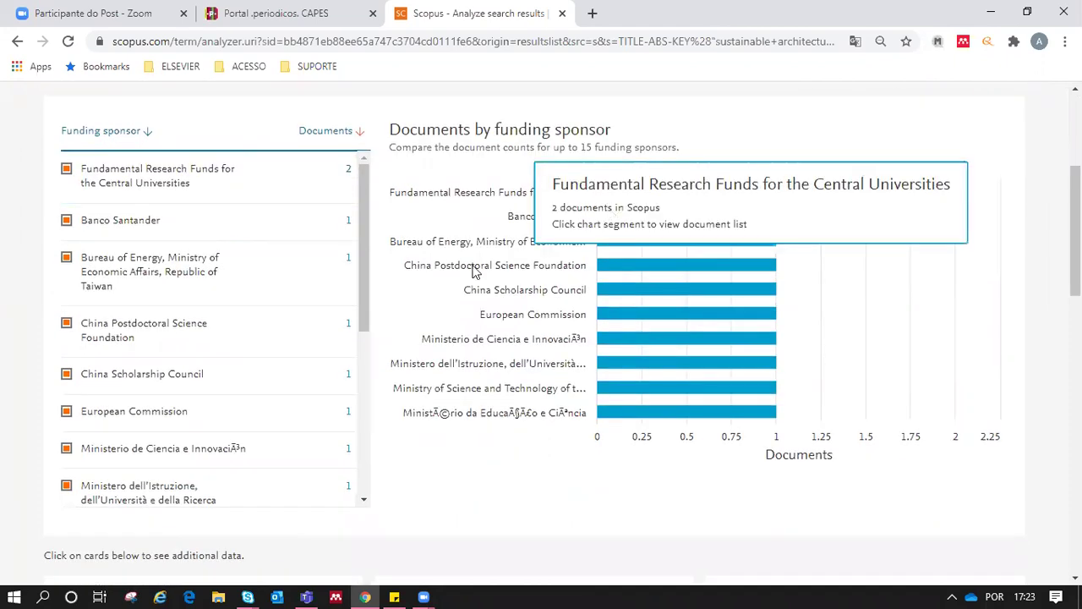
{"action": "left_click_drag", "start_coordinate": [367, 221], "coordinate": [380, 341]}
{"action": "scroll", "coordinate": [388, 375], "scroll_direction": "down", "scroll_amount": 1}
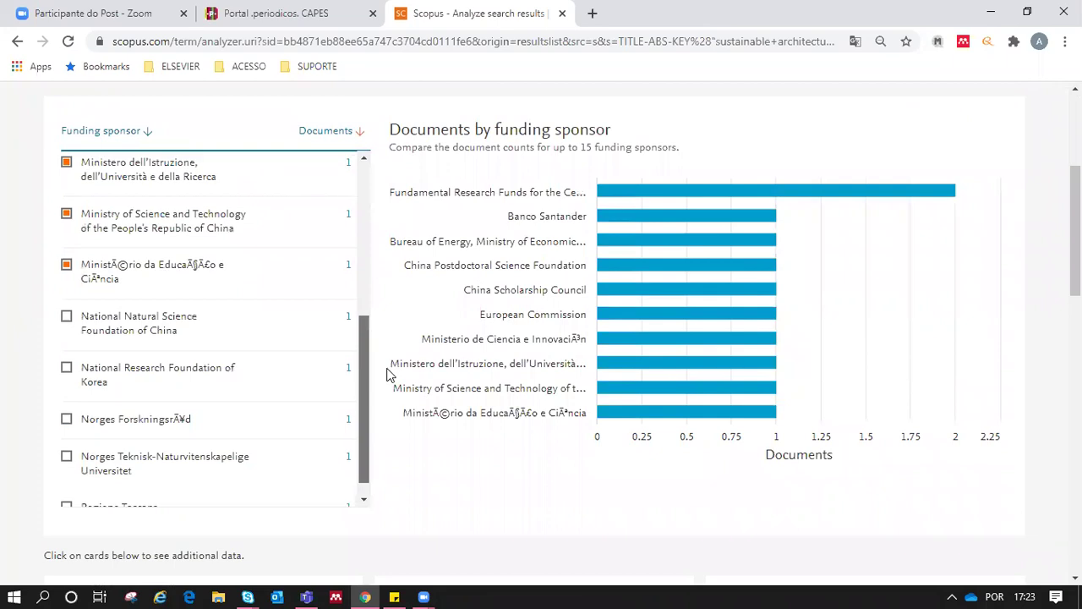
{"action": "scroll", "coordinate": [390, 299], "scroll_direction": "up", "scroll_amount": 5}
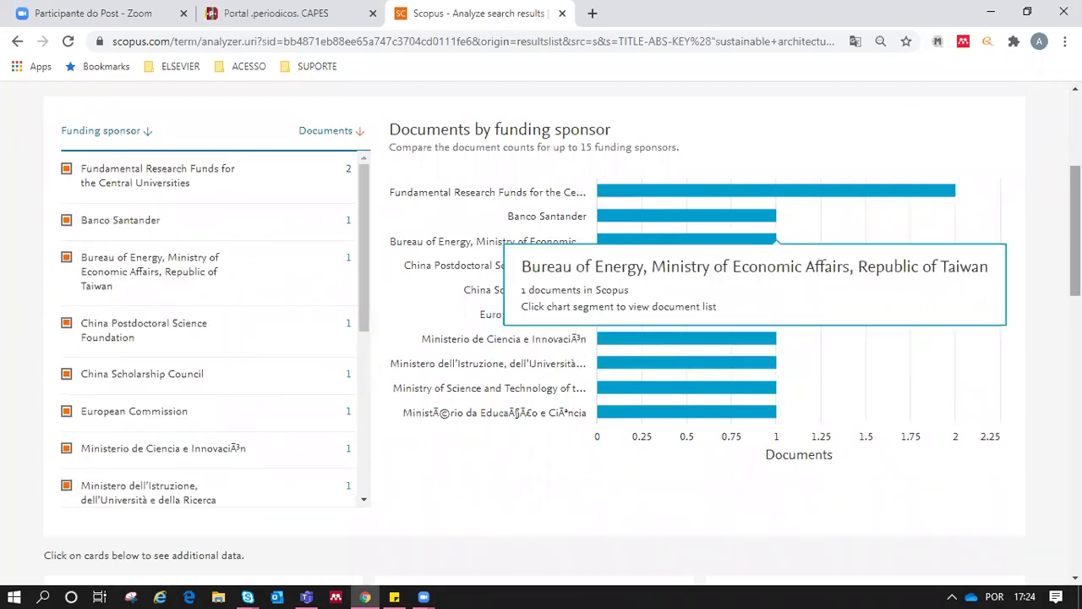
Set the start of the analyzed year range to 2015 and rerun the analysis through 2020.
{"action": "scroll", "coordinate": [541, 339], "scroll_direction": "up", "scroll_amount": 2}
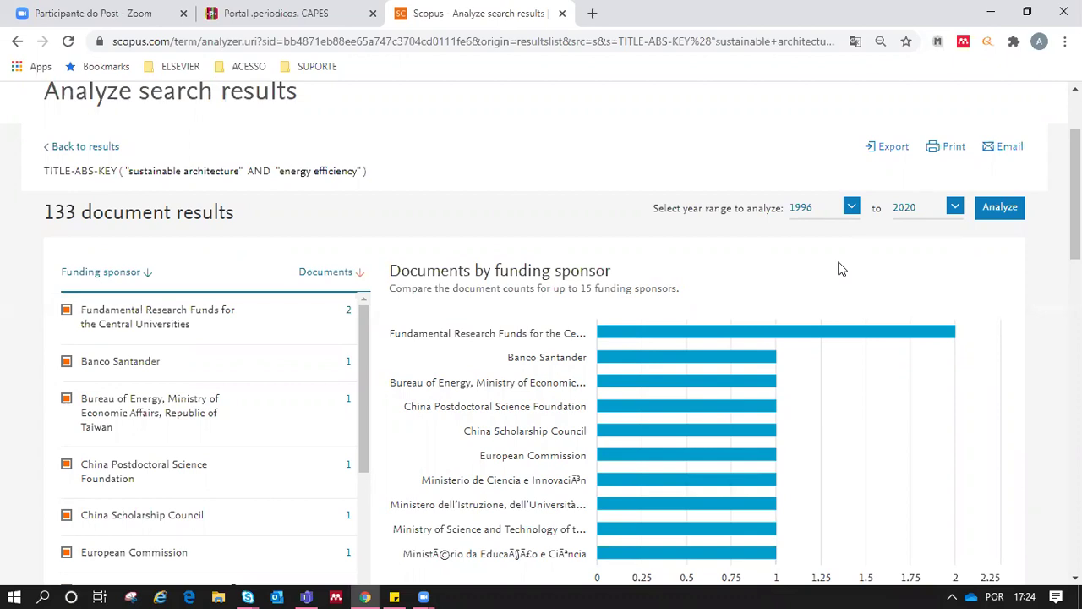
{"action": "left_click", "coordinate": [851, 207]}
{"action": "left_click_drag", "start_coordinate": [850, 250], "coordinate": [851, 300]}
{"action": "scroll", "coordinate": [847, 294], "scroll_direction": "down", "scroll_amount": 3}
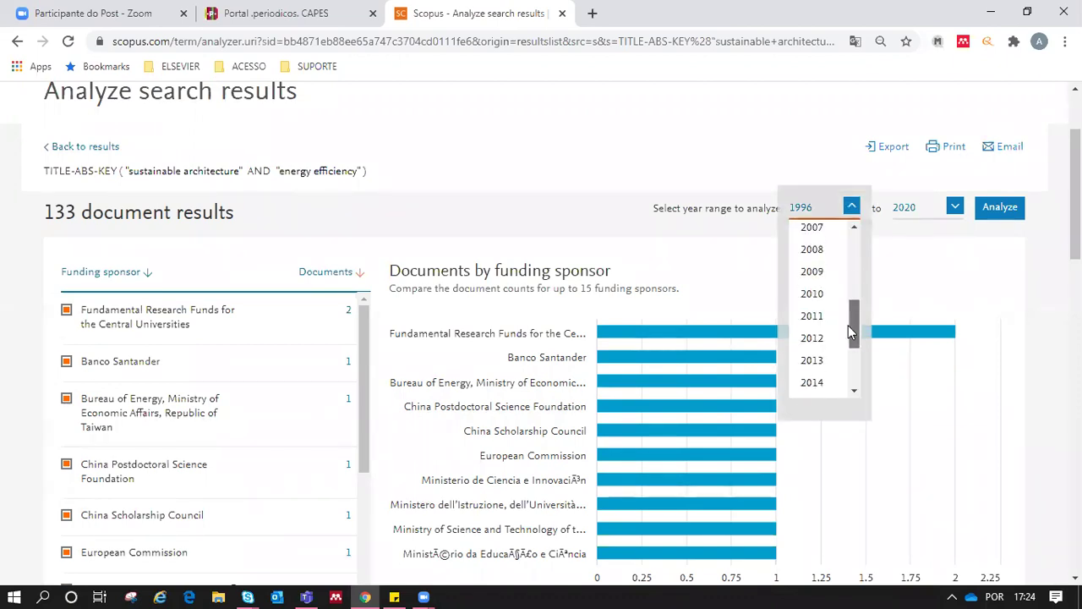
{"action": "left_click", "coordinate": [808, 355]}
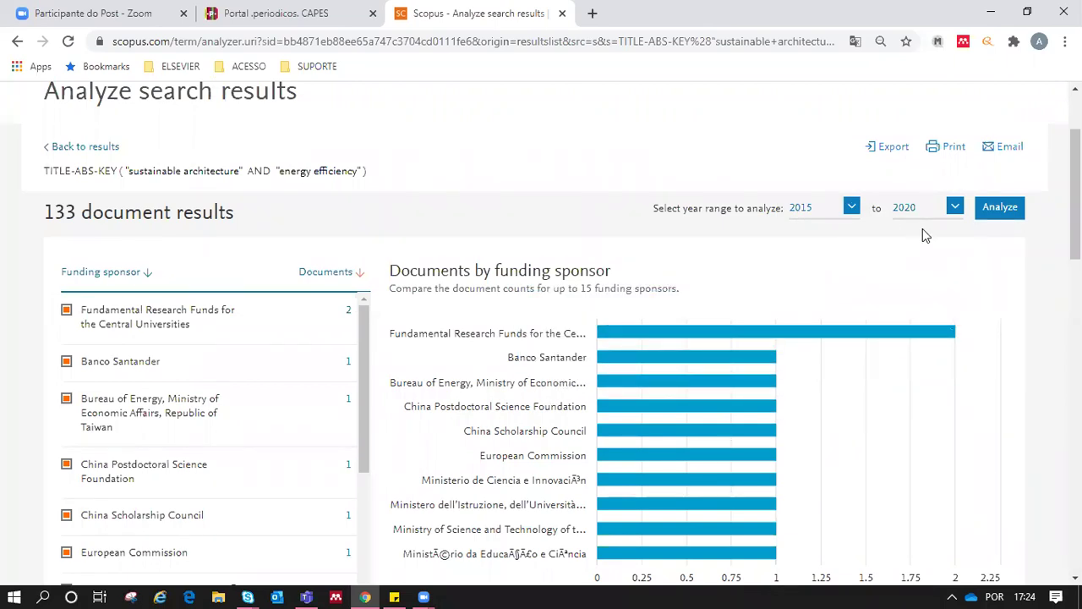
{"action": "left_click", "coordinate": [1011, 211]}
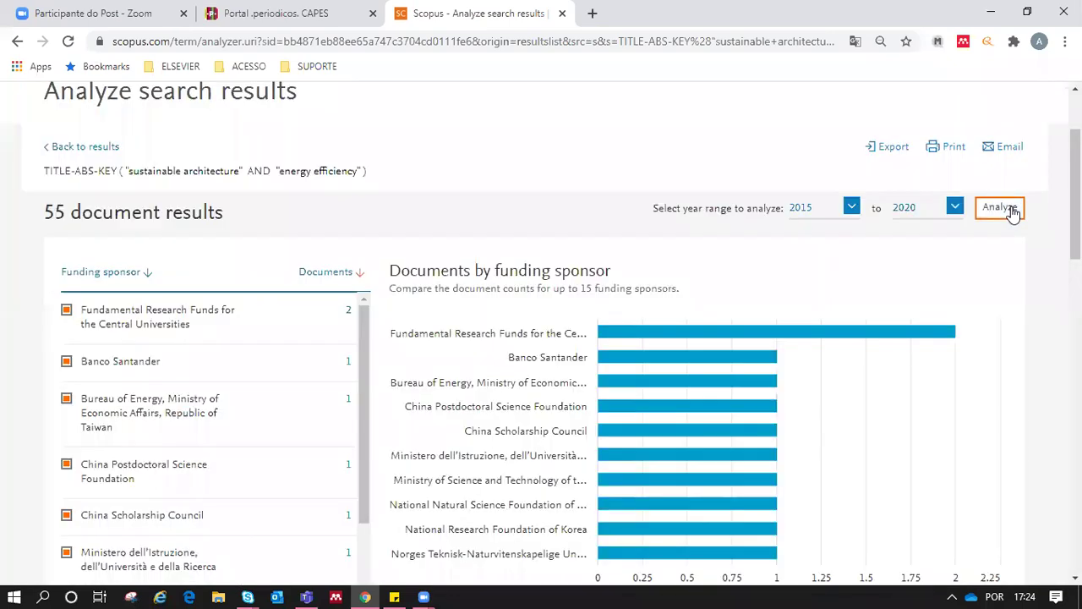
Open the detailed documents-by-year chart for 2015 to 2020 and examine its yearly points.
{"action": "scroll", "coordinate": [930, 321], "scroll_direction": "down", "scroll_amount": 6}
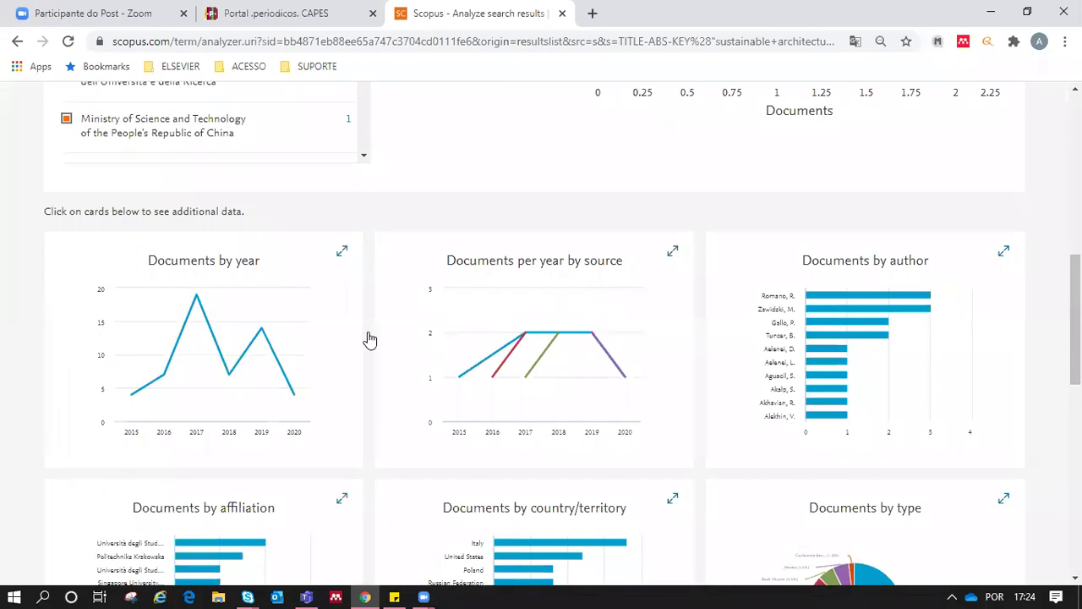
{"action": "left_click", "coordinate": [196, 326]}
{"action": "left_click_drag", "start_coordinate": [1075, 153], "coordinate": [1075, 232]}
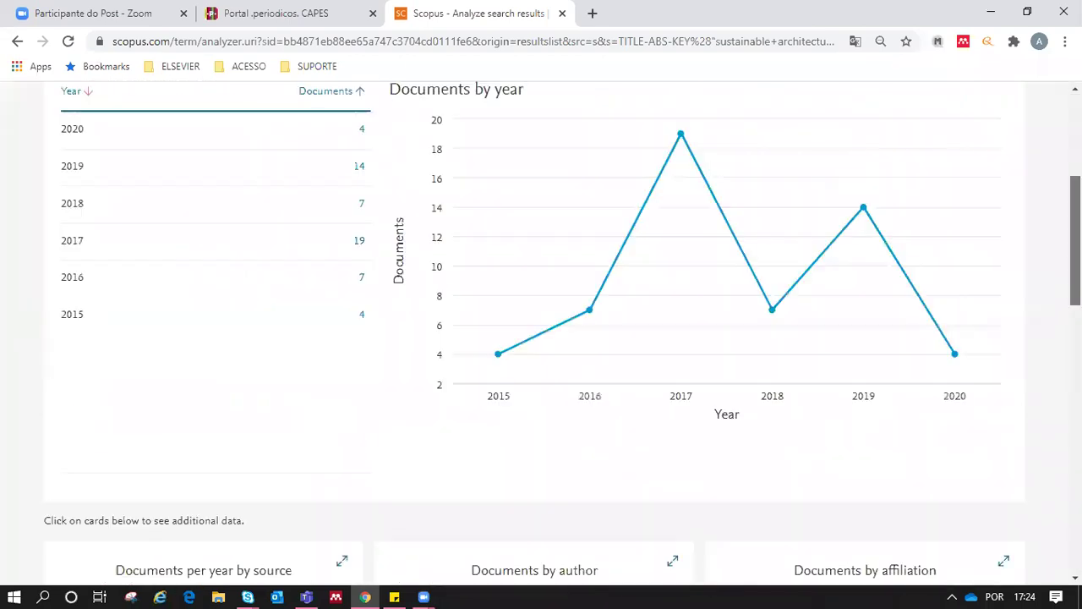
{"action": "mouse_move", "coordinate": [494, 356]}
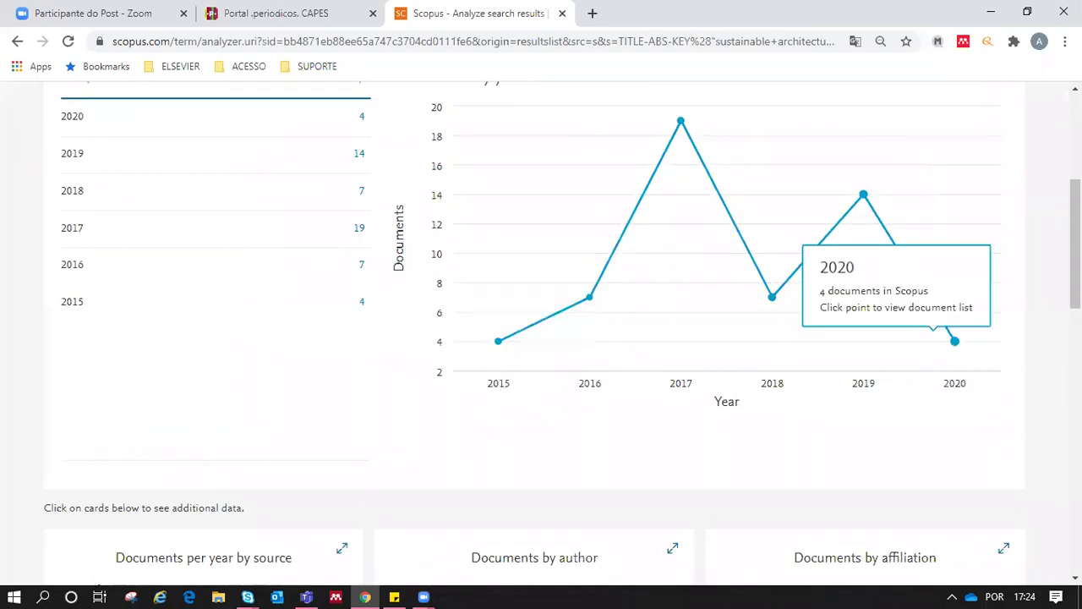
{"action": "left_click_drag", "start_coordinate": [1075, 245], "coordinate": [1075, 152]}
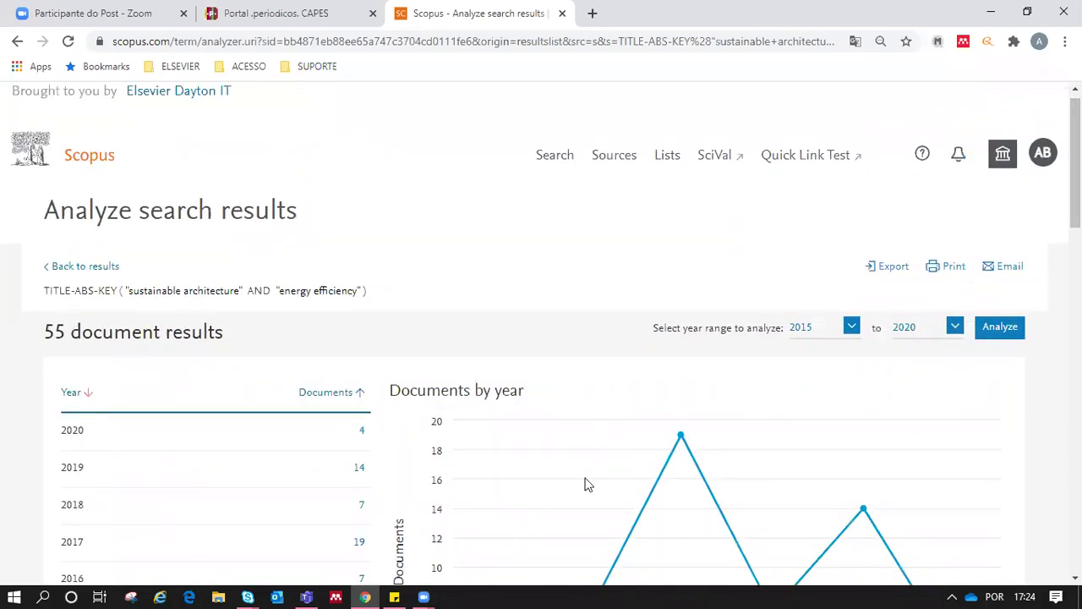
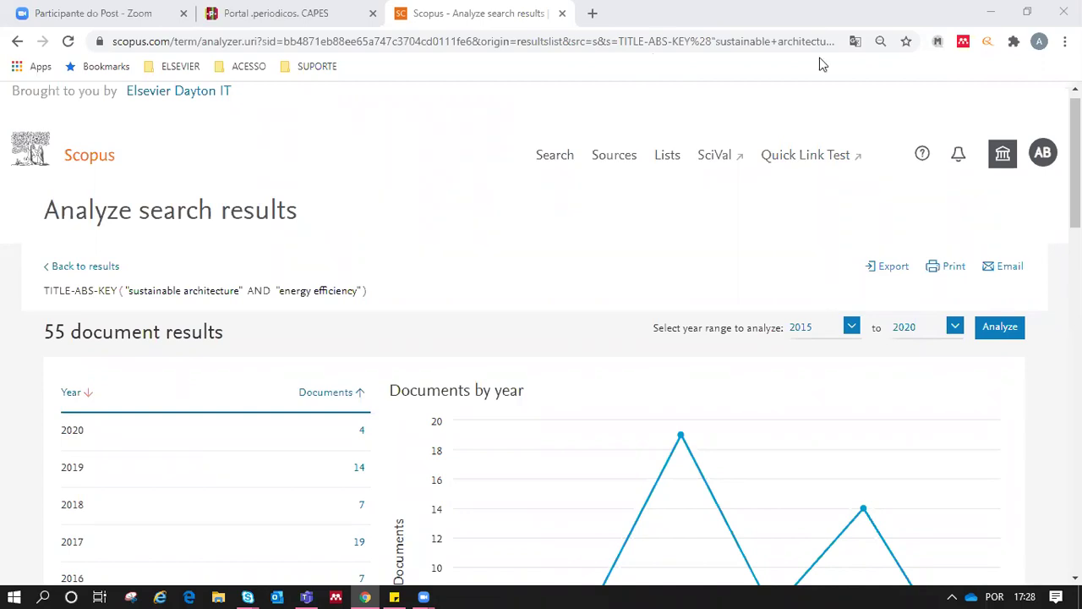
Leave the analysis for the search page and switch to the author search form.
{"action": "left_click", "coordinate": [564, 161]}
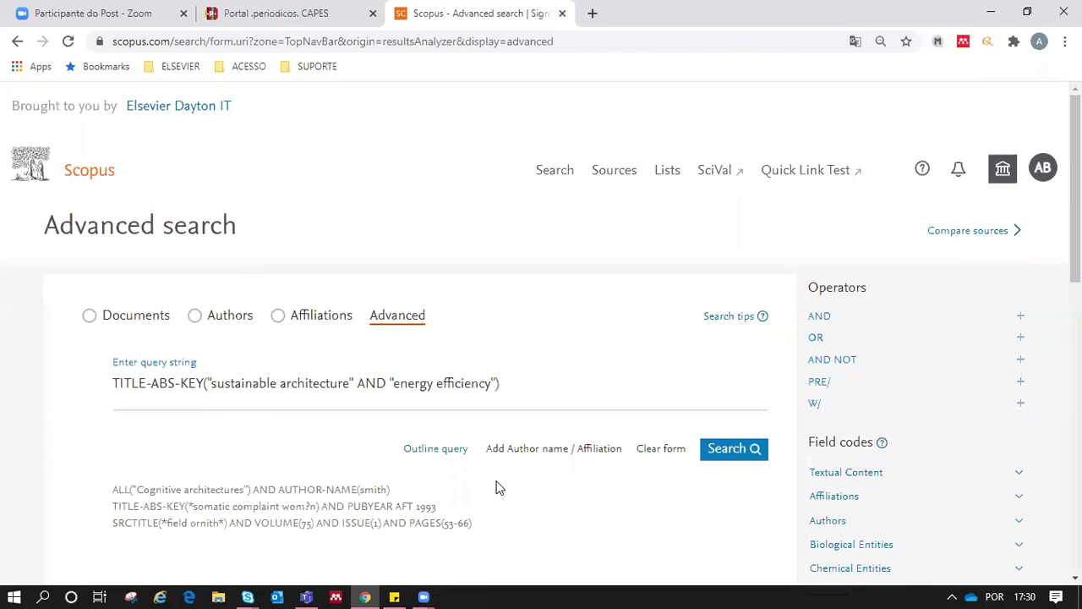
{"action": "left_click", "coordinate": [340, 587]}
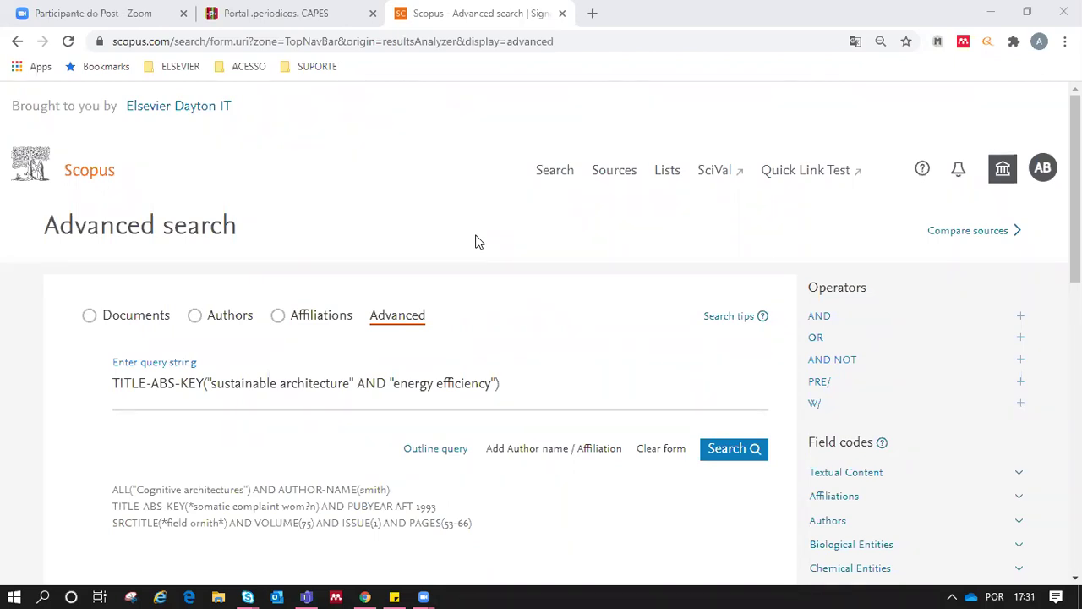
{"action": "left_click", "coordinate": [195, 316]}
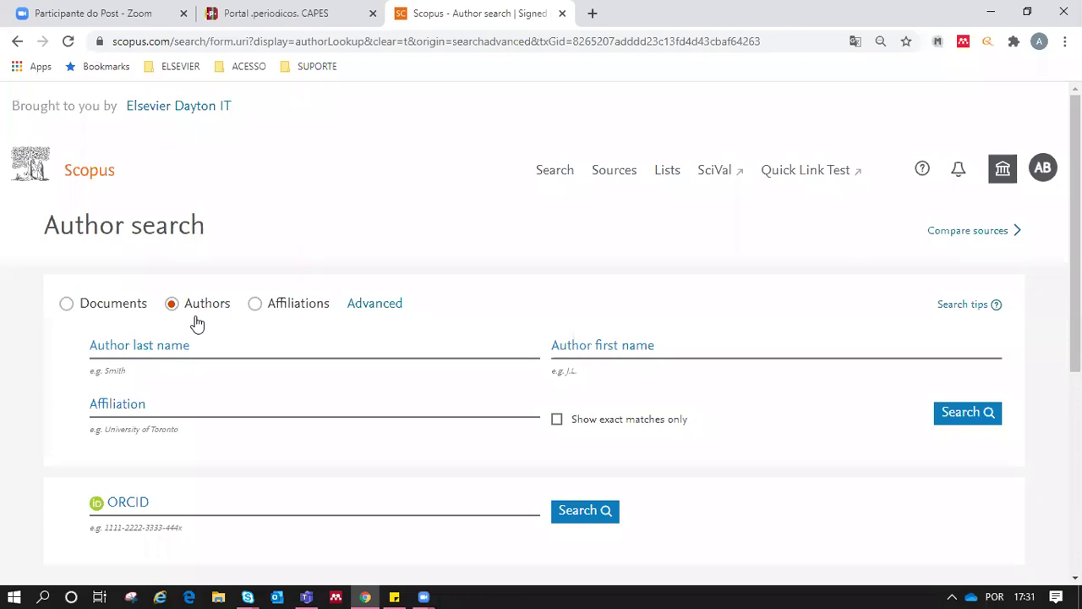
Review the author search form's ORCID, last name, first name and affiliation fields.
{"action": "left_click", "coordinate": [135, 507]}
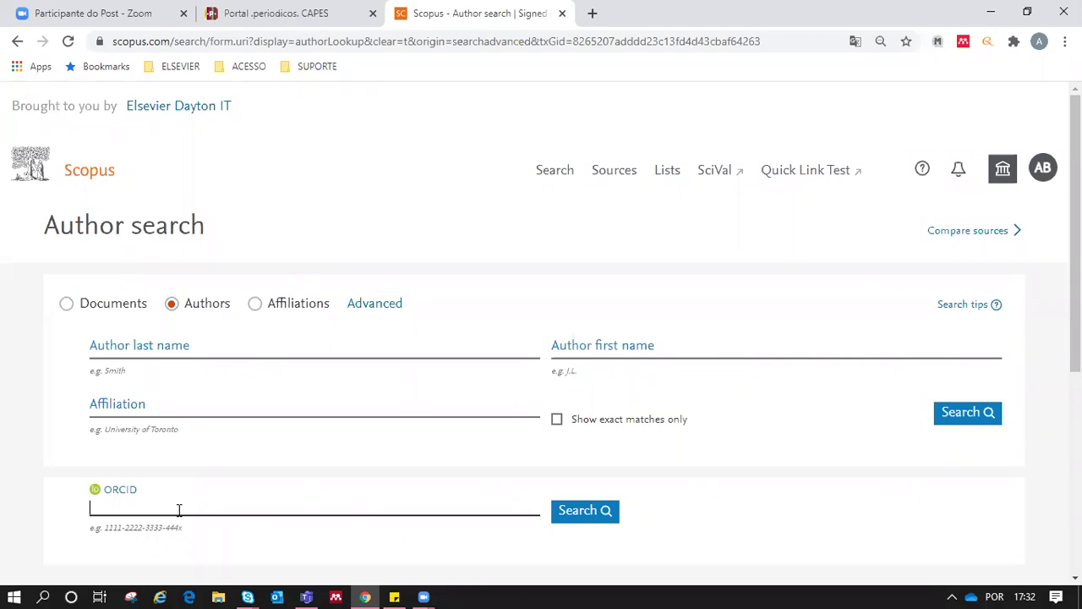
{"action": "left_click", "coordinate": [193, 349]}
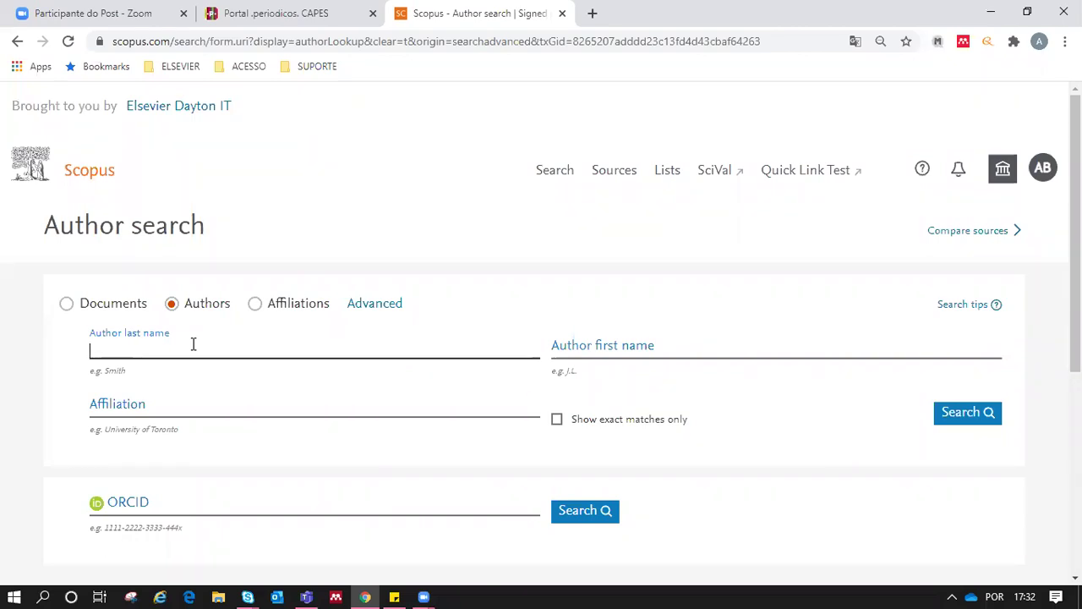
{"action": "left_click", "coordinate": [480, 326]}
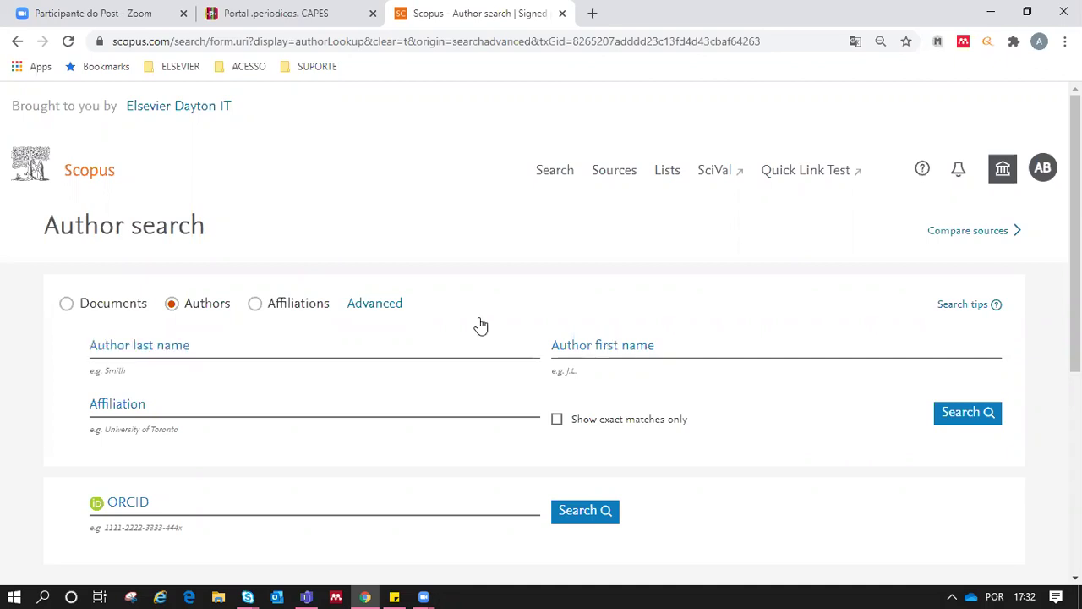
{"action": "left_click", "coordinate": [296, 406]}
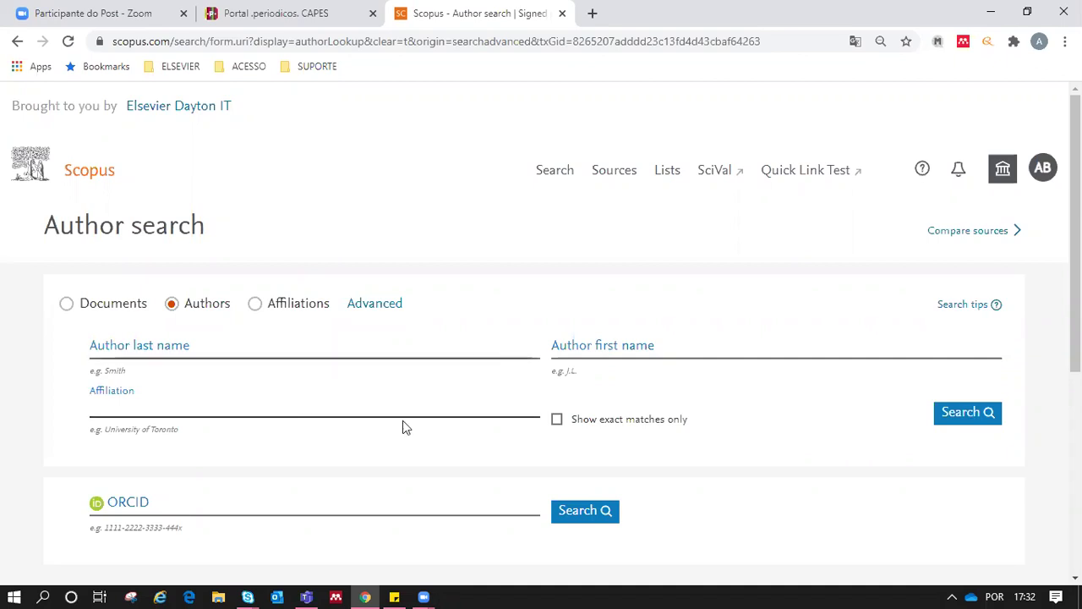
{"action": "left_click", "coordinate": [290, 351]}
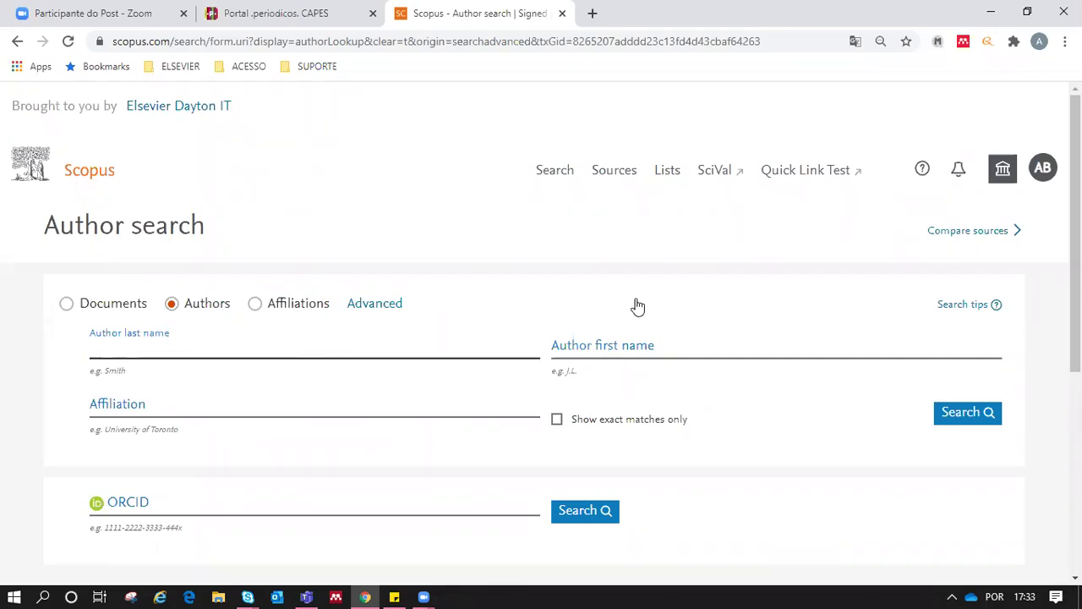
{"action": "left_click", "coordinate": [641, 355]}
{"action": "left_click", "coordinate": [344, 423]}
Enter the author's last name and first name, run the author search, and view the listed authors.
{"action": "left_click", "coordinate": [259, 351]}
{"action": "type", "text": "Souza"}
{"action": "left_click", "coordinate": [627, 345]}
{"action": "type", "text": "Paula"}
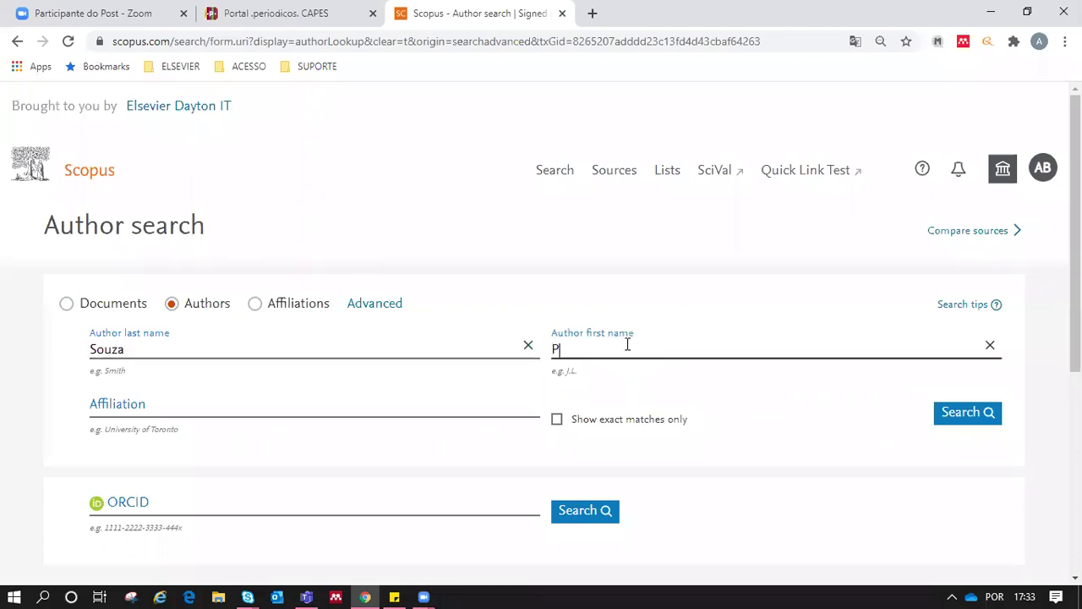
{"action": "left_click", "coordinate": [960, 416]}
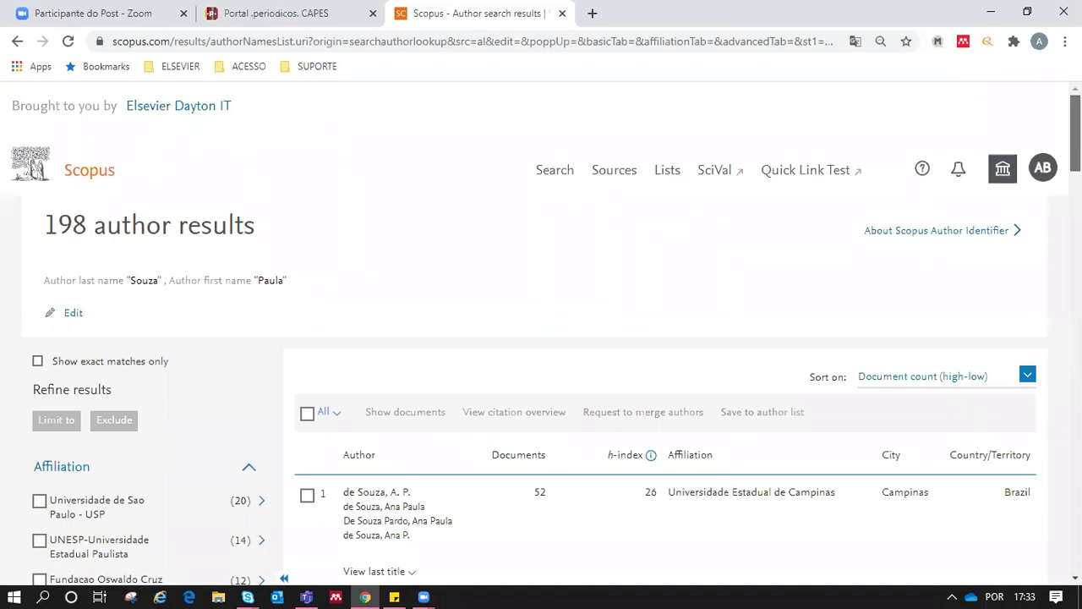
{"action": "scroll", "coordinate": [541, 338], "scroll_direction": "down", "scroll_amount": 3}
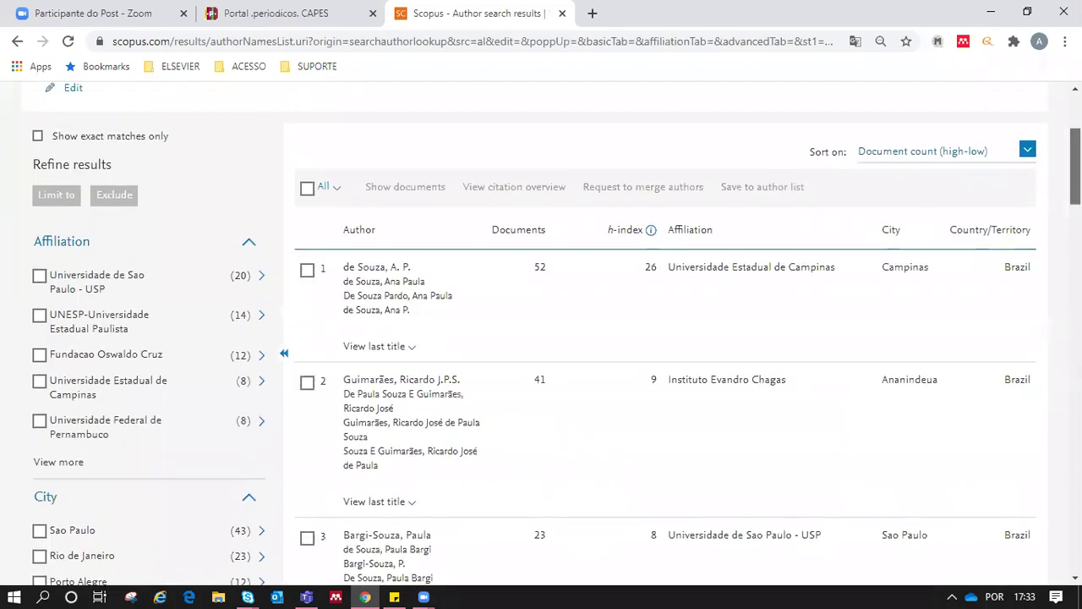
Browse the author results list, including name variants, document counts, h-index, affiliations and the refine filters.
{"action": "scroll", "coordinate": [541, 338], "scroll_direction": "down", "scroll_amount": 1}
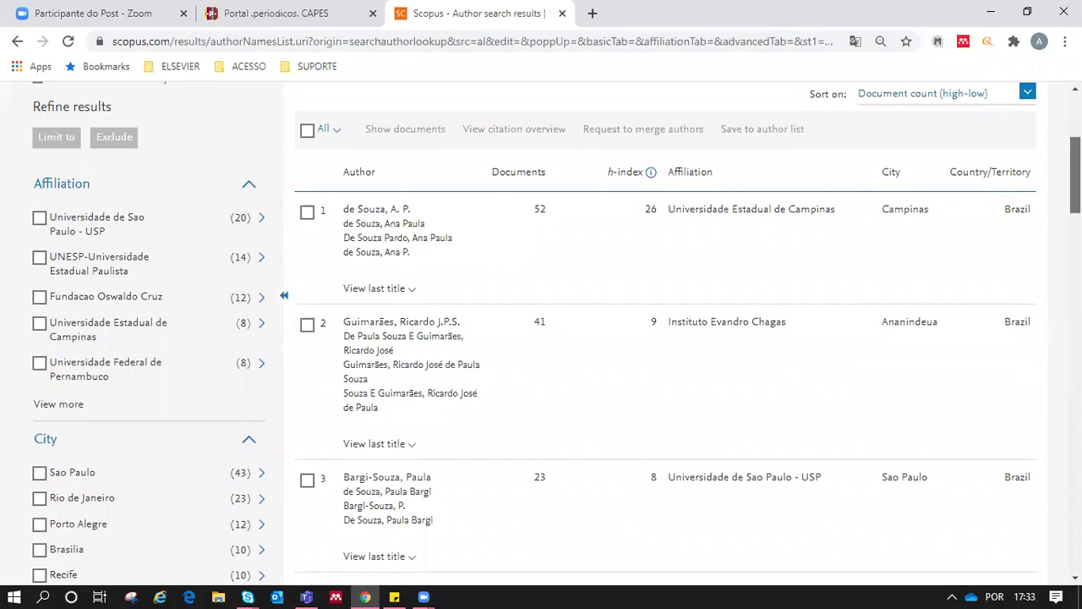
{"action": "scroll", "coordinate": [239, 174], "scroll_direction": "up", "scroll_amount": 5}
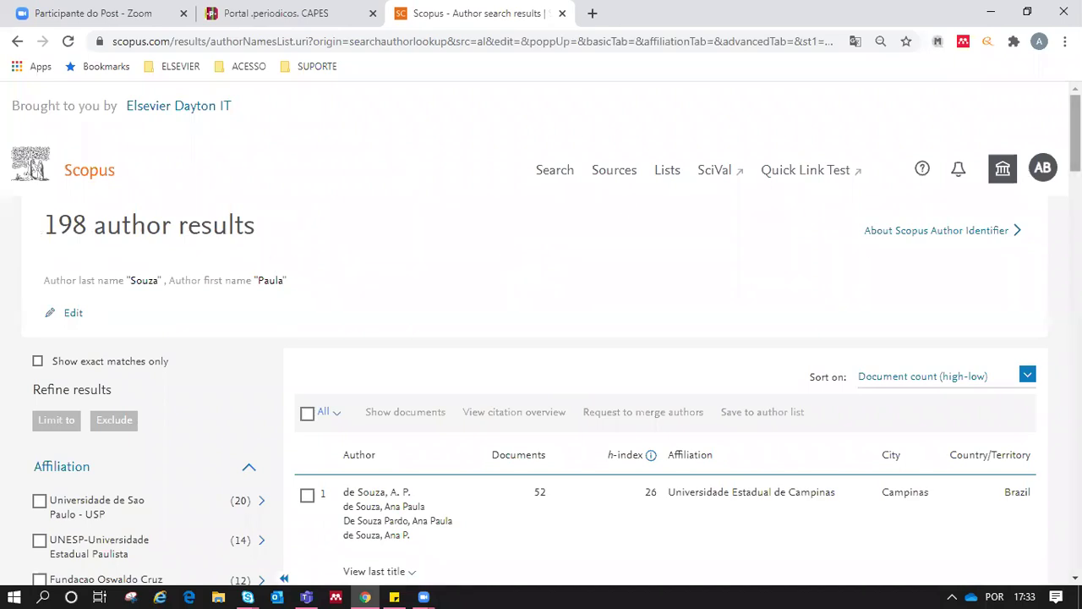
{"action": "left_click_drag", "start_coordinate": [1076, 133], "coordinate": [1075, 257]}
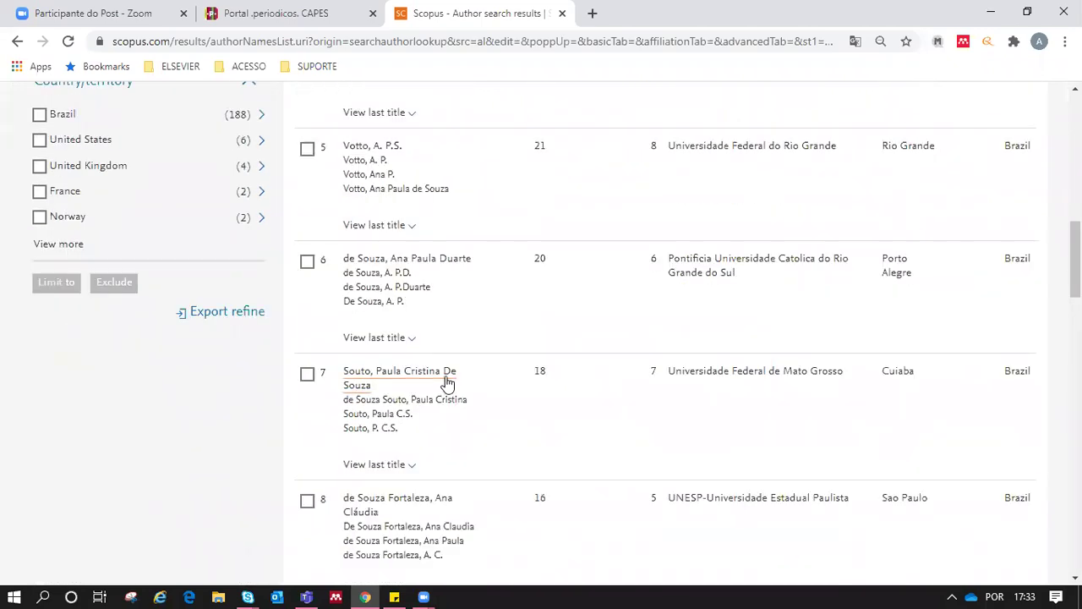
{"action": "left_click", "coordinate": [449, 382]}
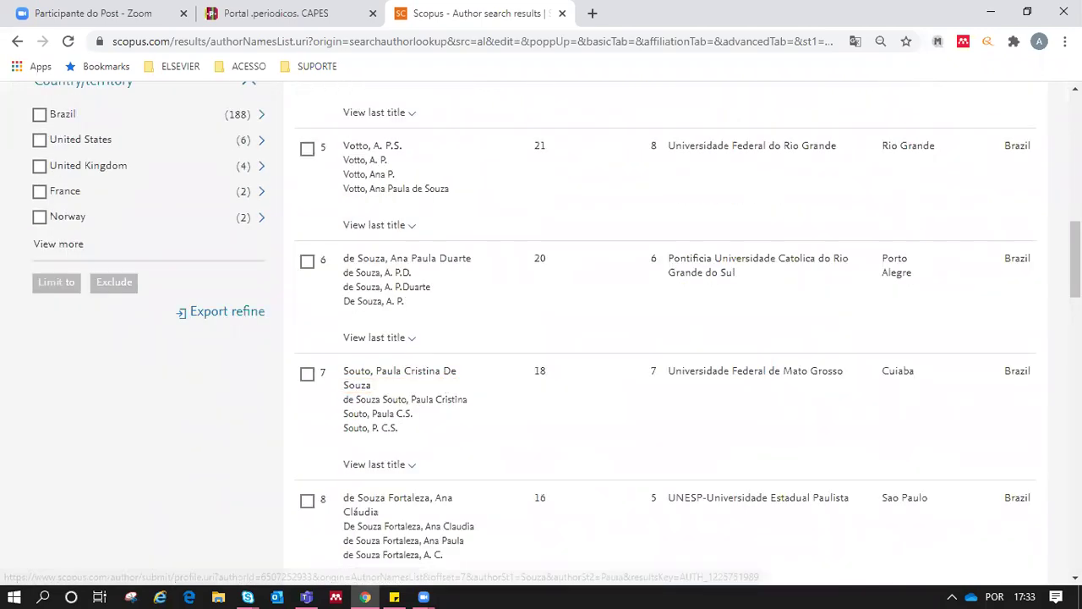
{"action": "scroll", "coordinate": [559, 198], "scroll_direction": "up", "scroll_amount": 10}
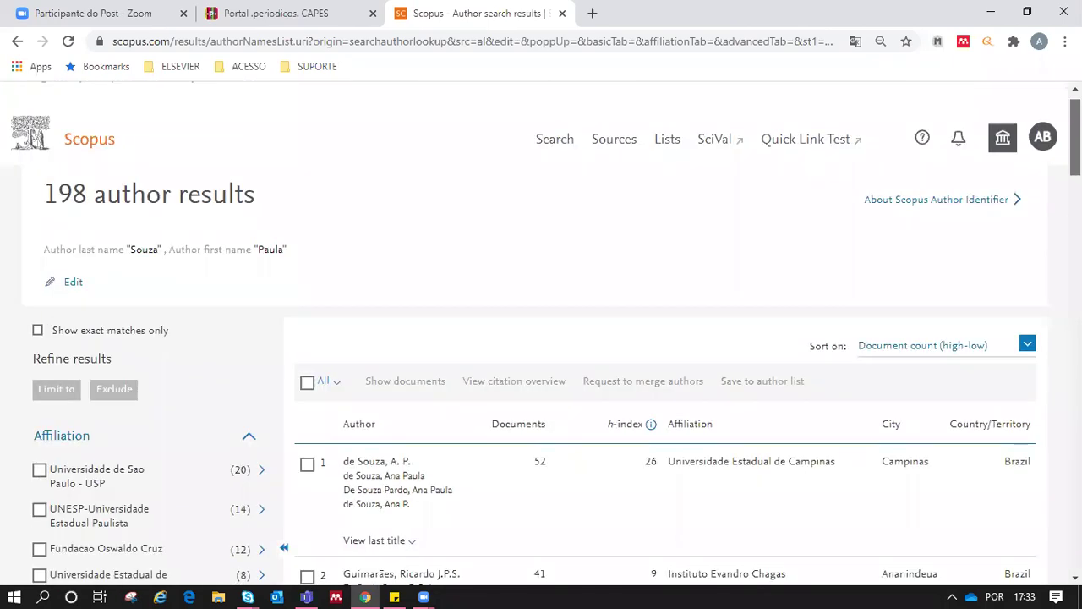
Return to the search page, switch to affiliation search, enter UFRJ and open the suggested Universidade Federal do Rio de Janeiro profile.
{"action": "left_click", "coordinate": [544, 177]}
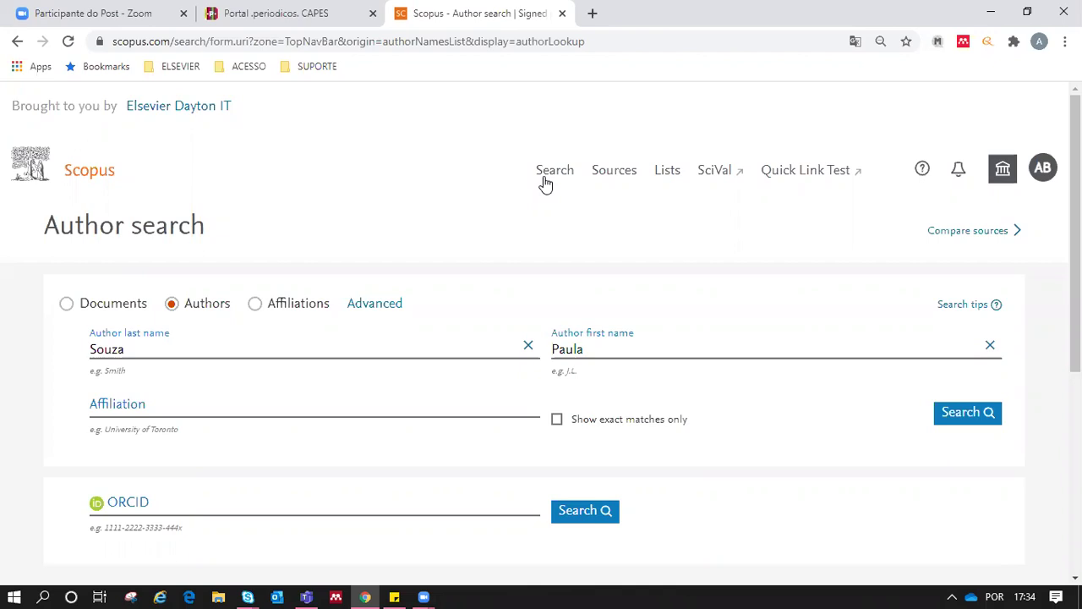
{"action": "left_click", "coordinate": [256, 305]}
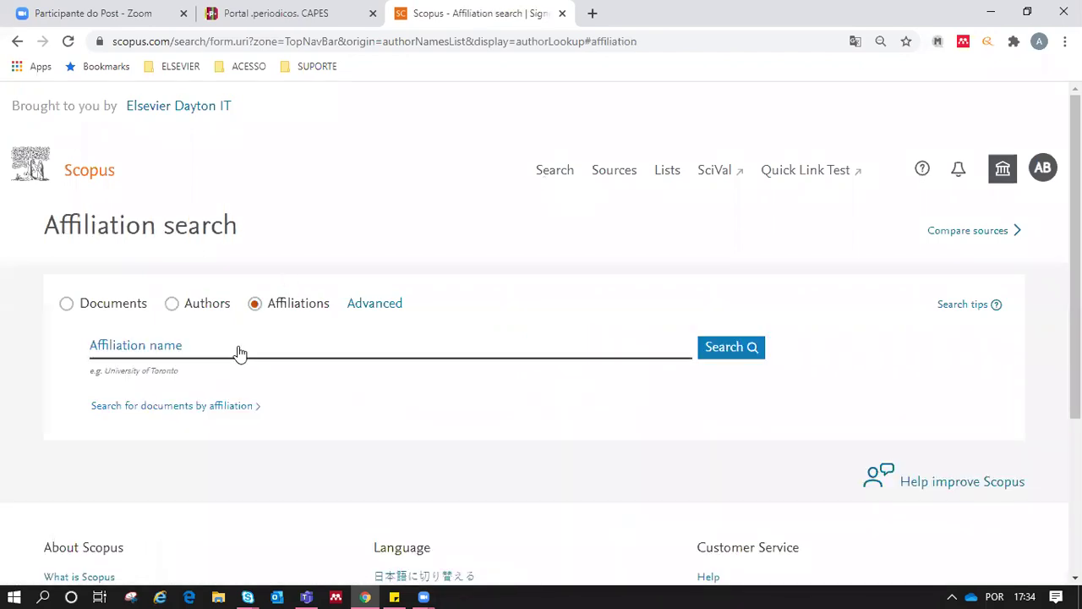
{"action": "left_click", "coordinate": [240, 347]}
{"action": "type", "text": "UFRJ"}
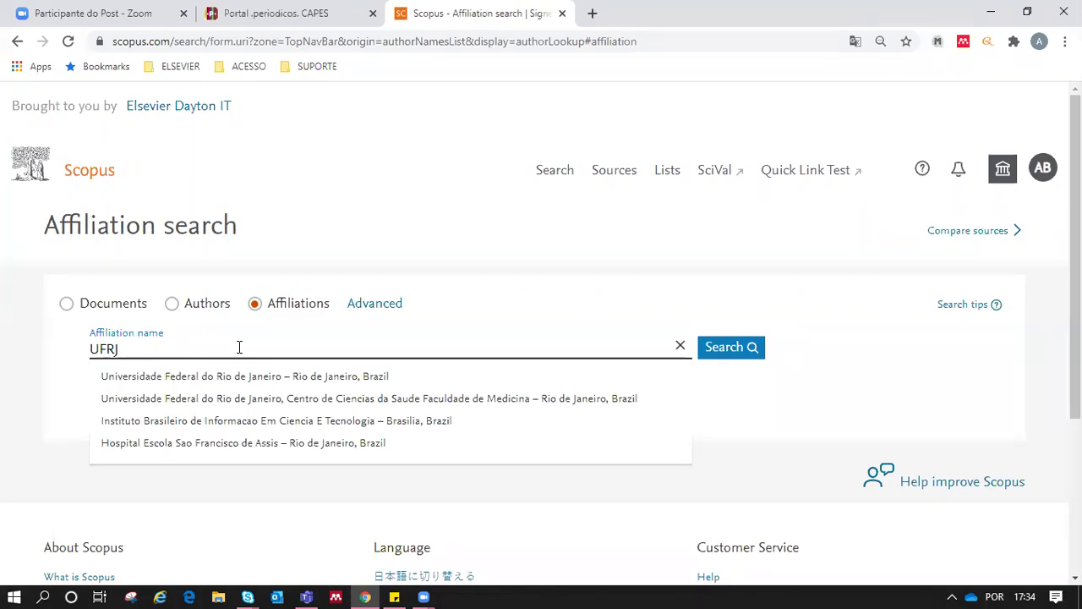
{"action": "left_click", "coordinate": [275, 386]}
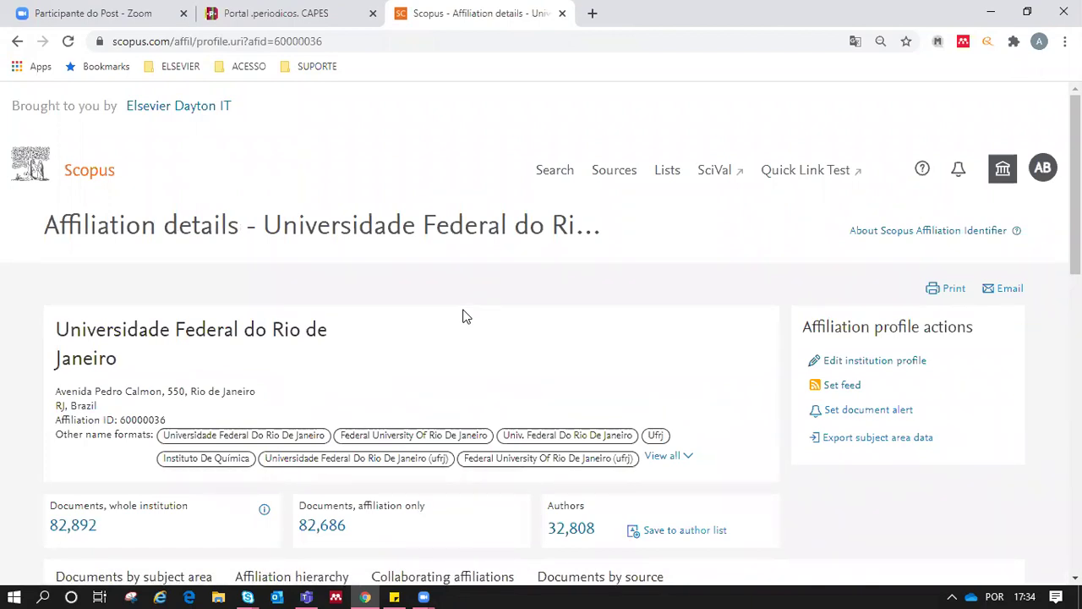
Review the institution's name, expand all its other name formats and highlight the Instituto De Química variant.
{"action": "scroll", "coordinate": [1075, 186], "scroll_direction": "down", "scroll_amount": 1}
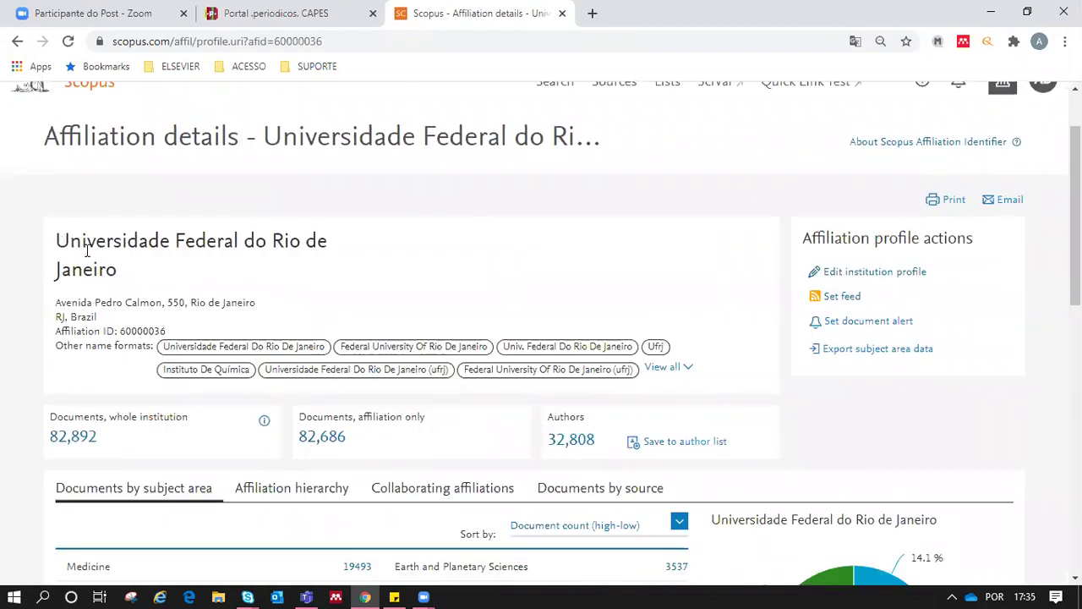
{"action": "triple_click", "coordinate": [86, 250]}
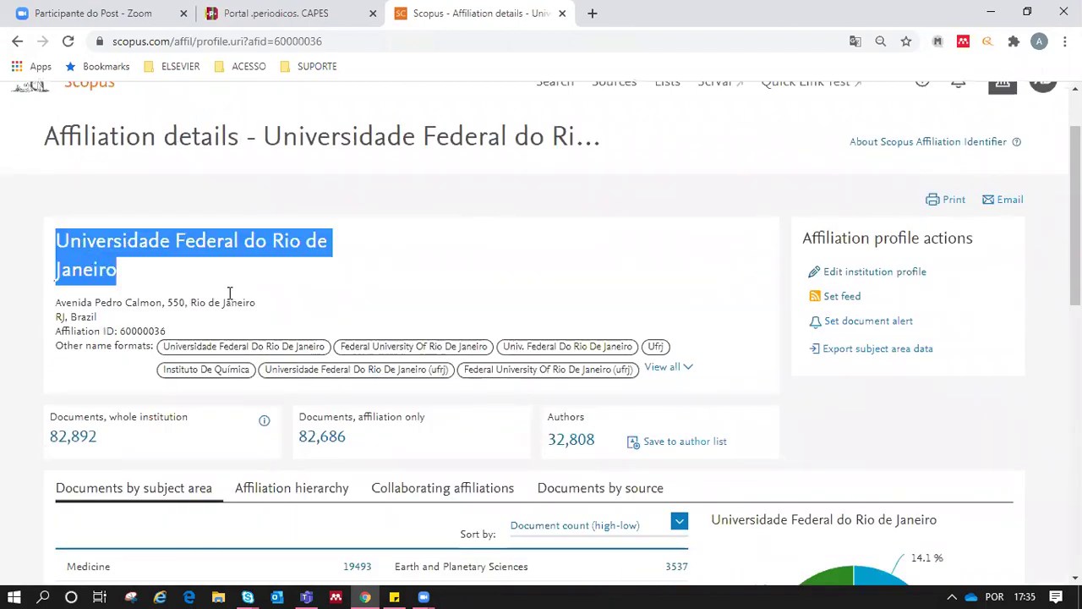
{"action": "left_click", "coordinate": [667, 368]}
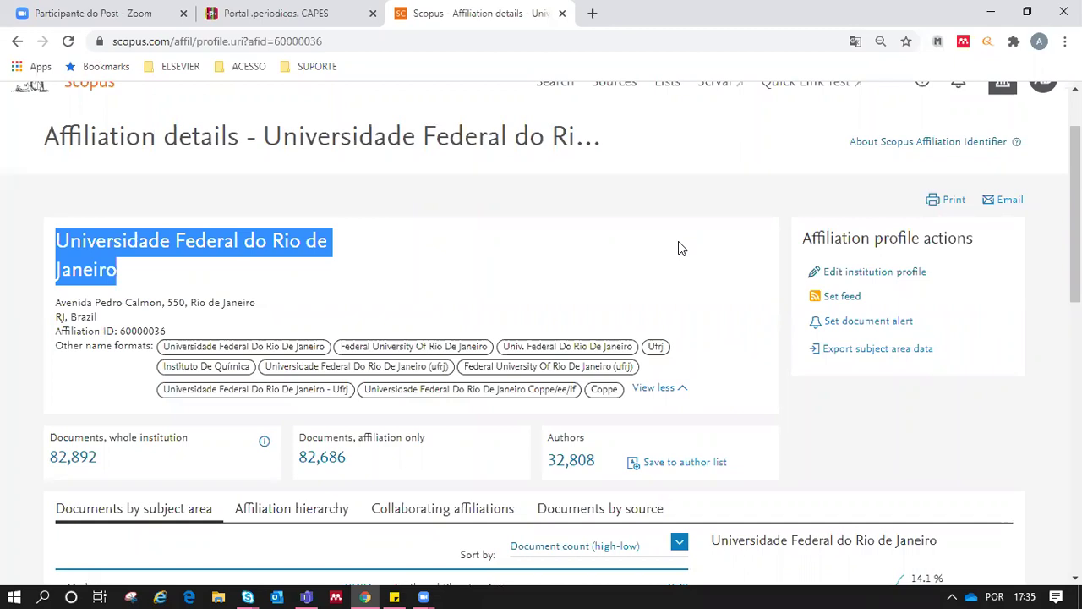
{"action": "left_click", "coordinate": [234, 356]}
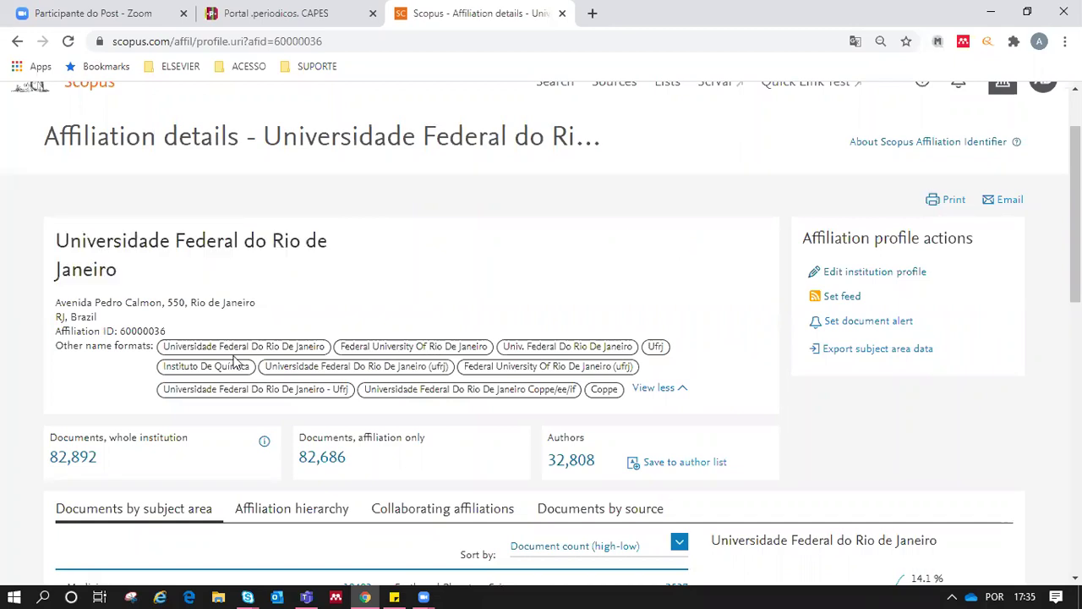
{"action": "left_click_drag", "start_coordinate": [164, 367], "coordinate": [243, 372]}
{"action": "left_click", "coordinate": [257, 366]}
{"action": "left_click_drag", "start_coordinate": [164, 366], "coordinate": [257, 374]}
{"action": "left_click", "coordinate": [259, 374]}
{"action": "left_click_drag", "start_coordinate": [161, 370], "coordinate": [253, 370]}
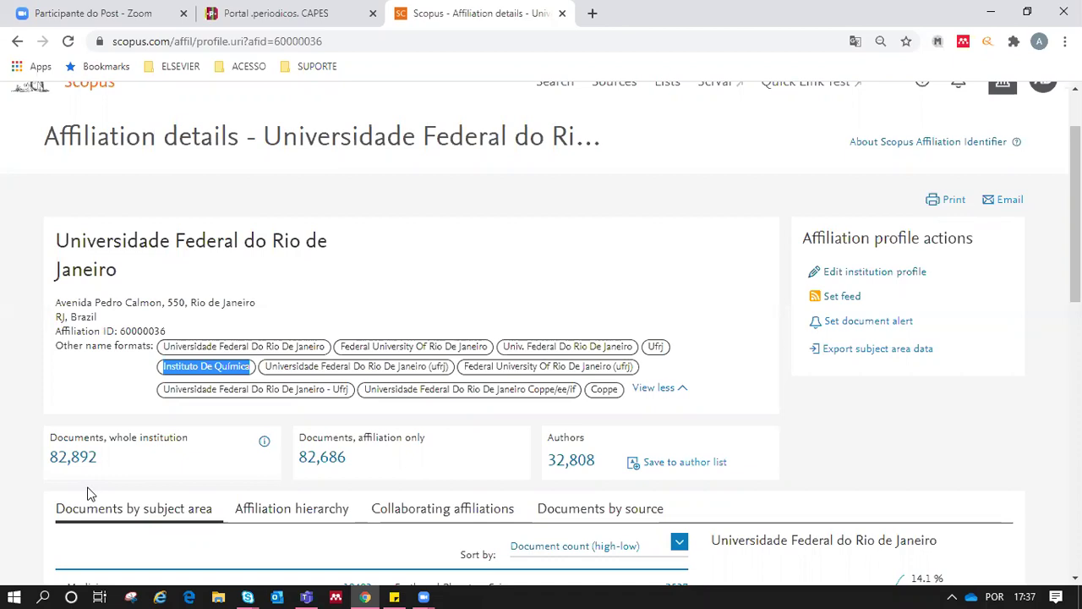
Compare the institution's affiliation-only and whole-institution document figures, highlighting each label.
{"action": "left_click_drag", "start_coordinate": [1076, 211], "coordinate": [1075, 264]}
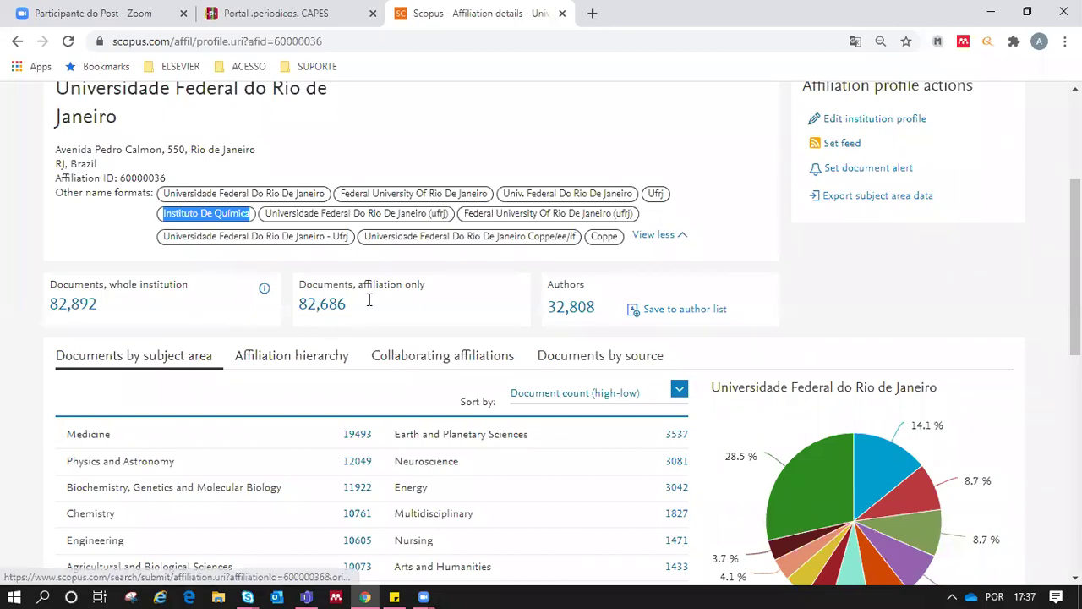
{"action": "double_click", "coordinate": [427, 285]}
{"action": "left_click_drag", "start_coordinate": [390, 287], "coordinate": [359, 288]}
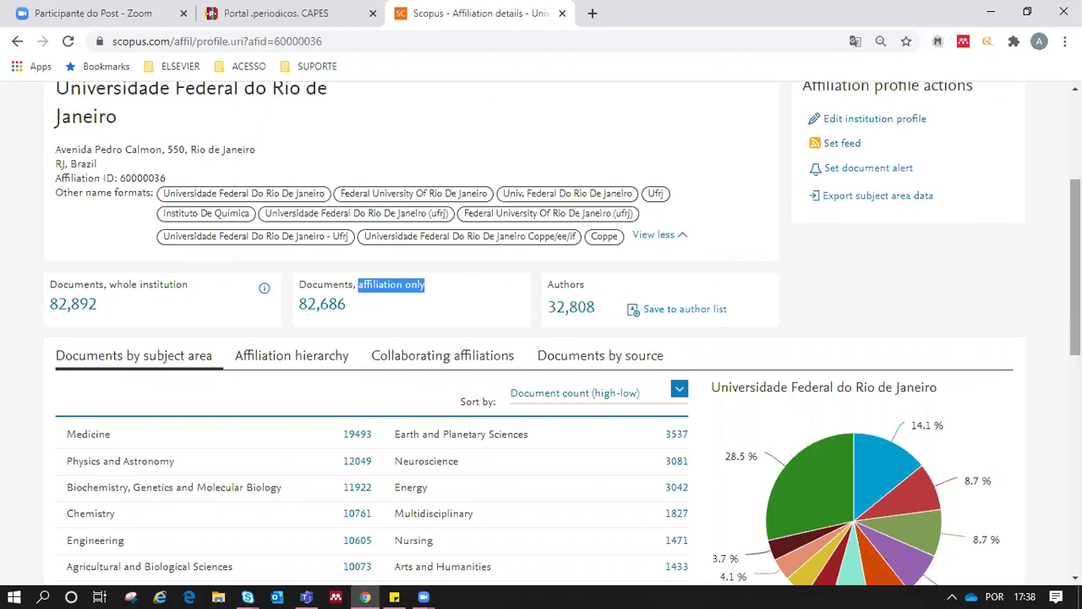
{"action": "scroll", "coordinate": [1014, 253], "scroll_direction": "up", "scroll_amount": 1}
{"action": "left_click_drag", "start_coordinate": [56, 147], "coordinate": [127, 183]}
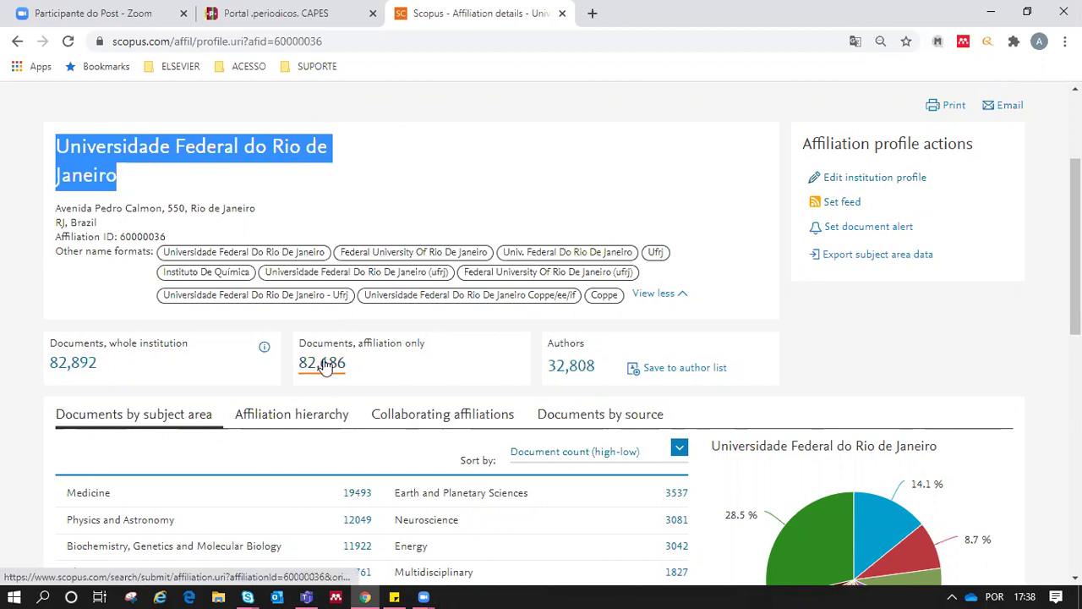
{"action": "left_click_drag", "start_coordinate": [425, 343], "coordinate": [357, 343]}
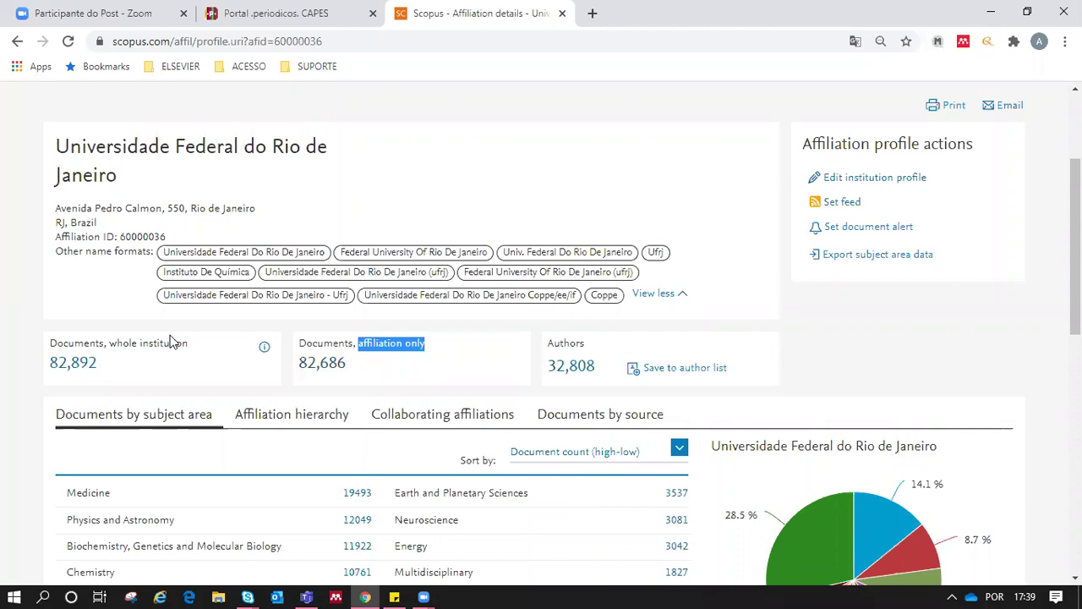
{"action": "left_click_drag", "start_coordinate": [110, 343], "coordinate": [192, 349]}
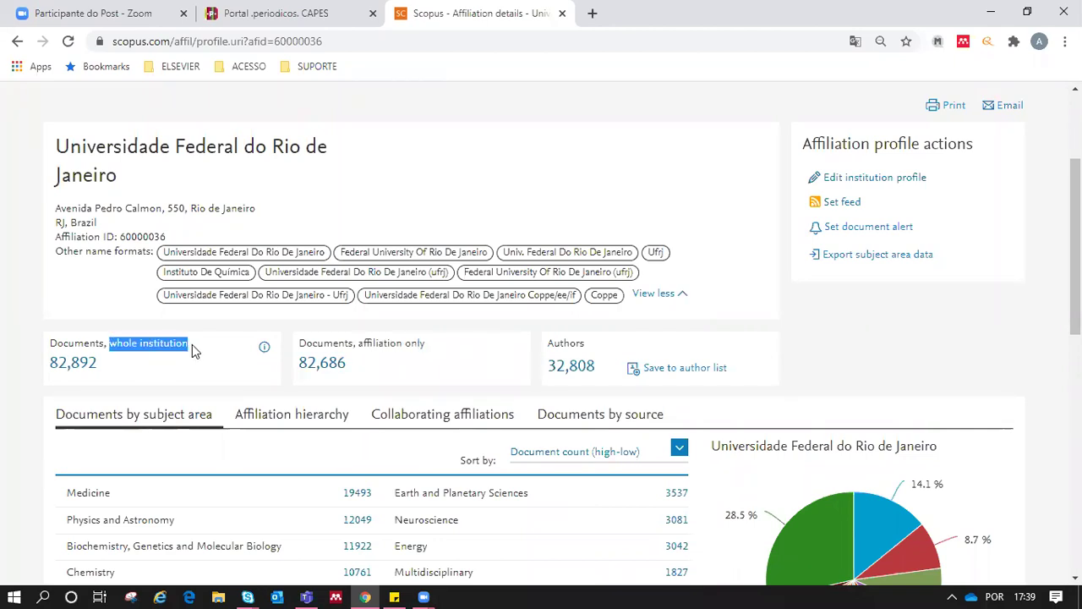
{"action": "left_click", "coordinate": [166, 370]}
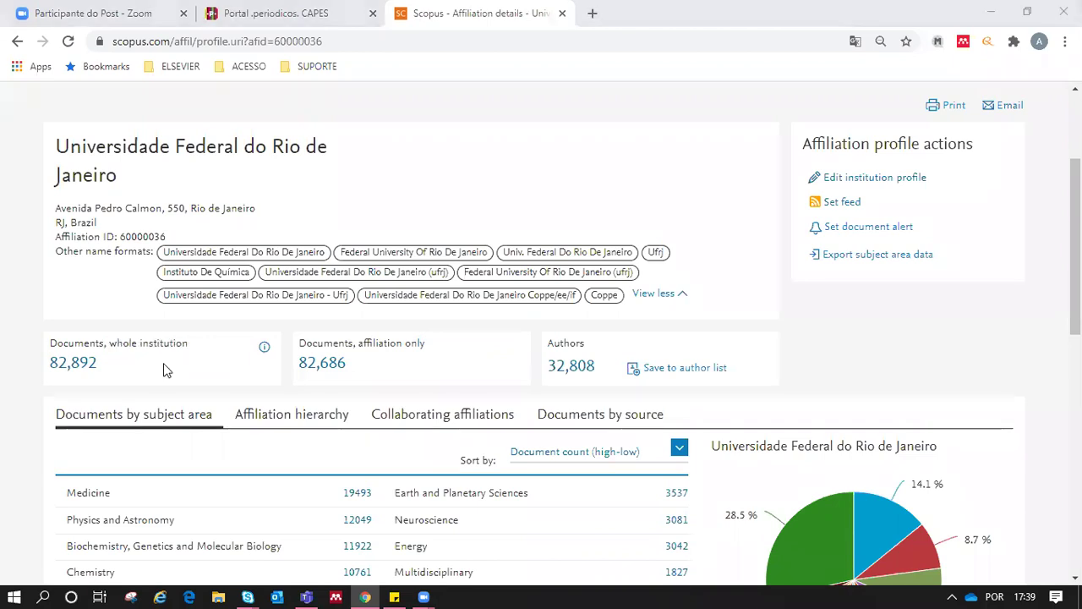
View the institution's documents by subject area, and open its affiliation hierarchy and examine the organizations under Ministry of Education Brazil.
{"action": "scroll", "coordinate": [165, 371], "scroll_direction": "down", "scroll_amount": 2}
{"action": "scroll", "coordinate": [495, 189], "scroll_direction": "down", "scroll_amount": 1}
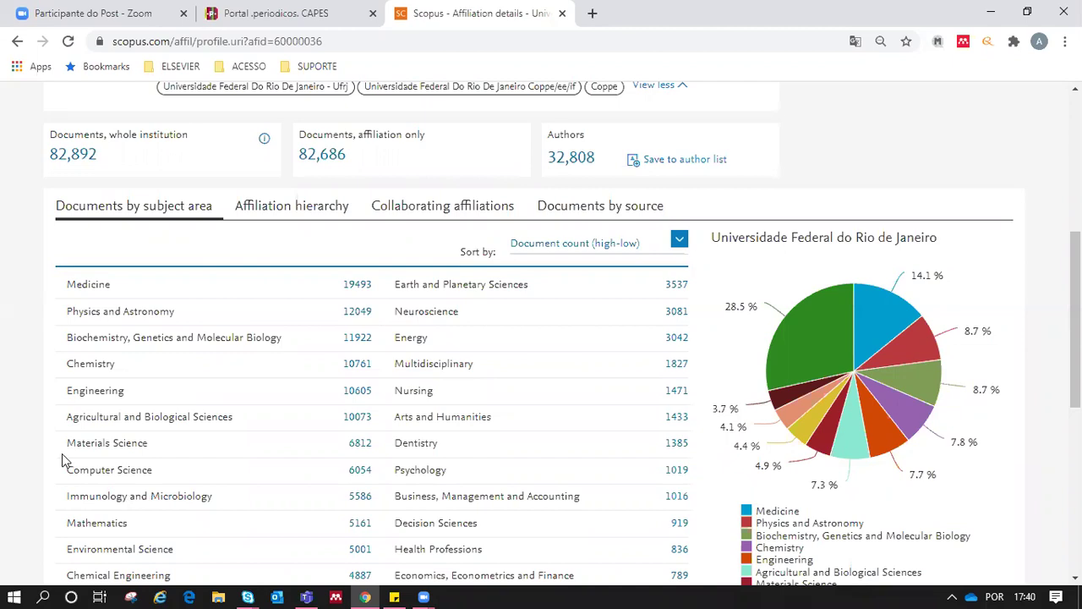
{"action": "left_click", "coordinate": [265, 208]}
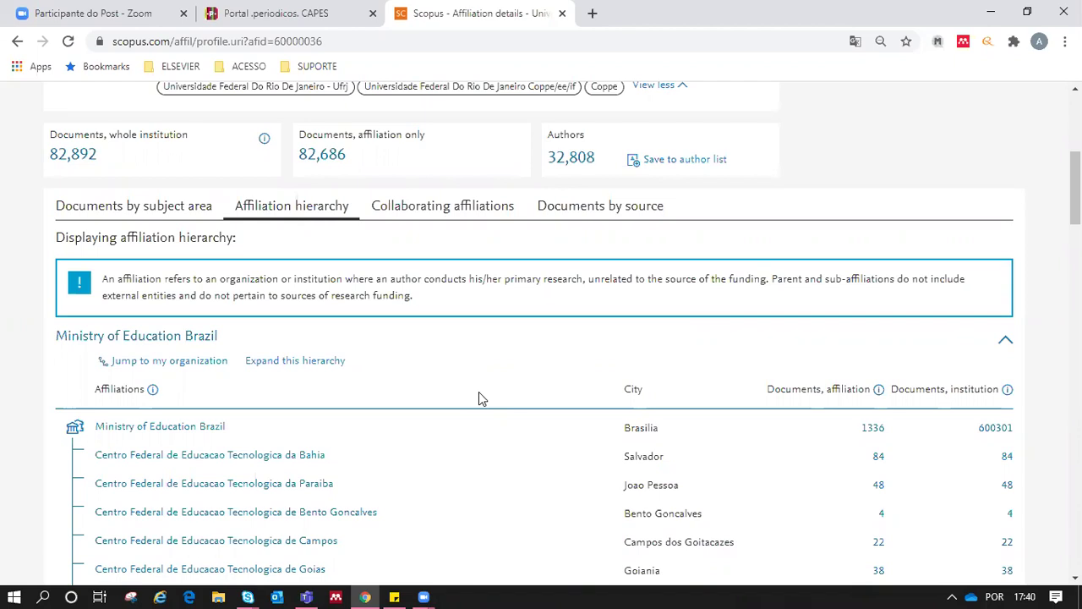
{"action": "scroll", "coordinate": [541, 329], "scroll_direction": "down", "scroll_amount": 2}
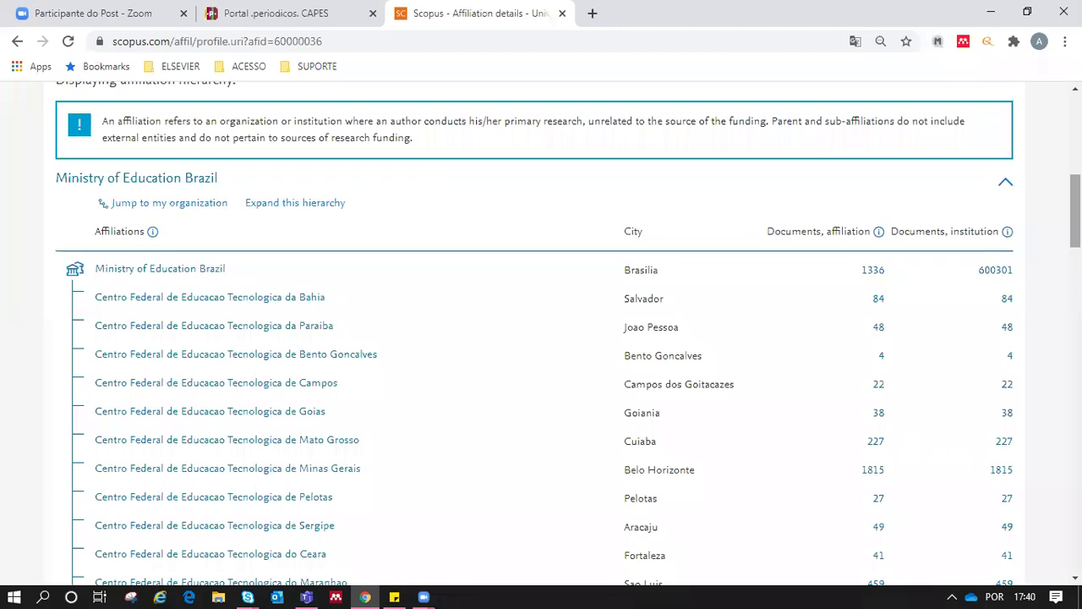
{"action": "scroll", "coordinate": [541, 330], "scroll_direction": "down", "scroll_amount": 5}
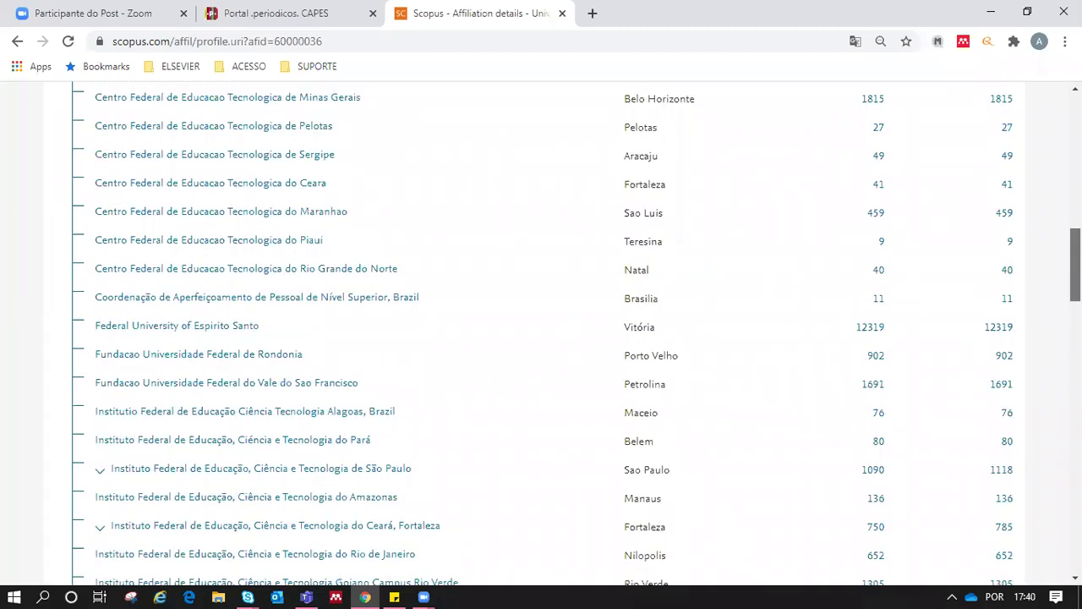
{"action": "scroll", "coordinate": [541, 330], "scroll_direction": "down", "scroll_amount": 1}
{"action": "scroll", "coordinate": [541, 329], "scroll_direction": "down", "scroll_amount": 5}
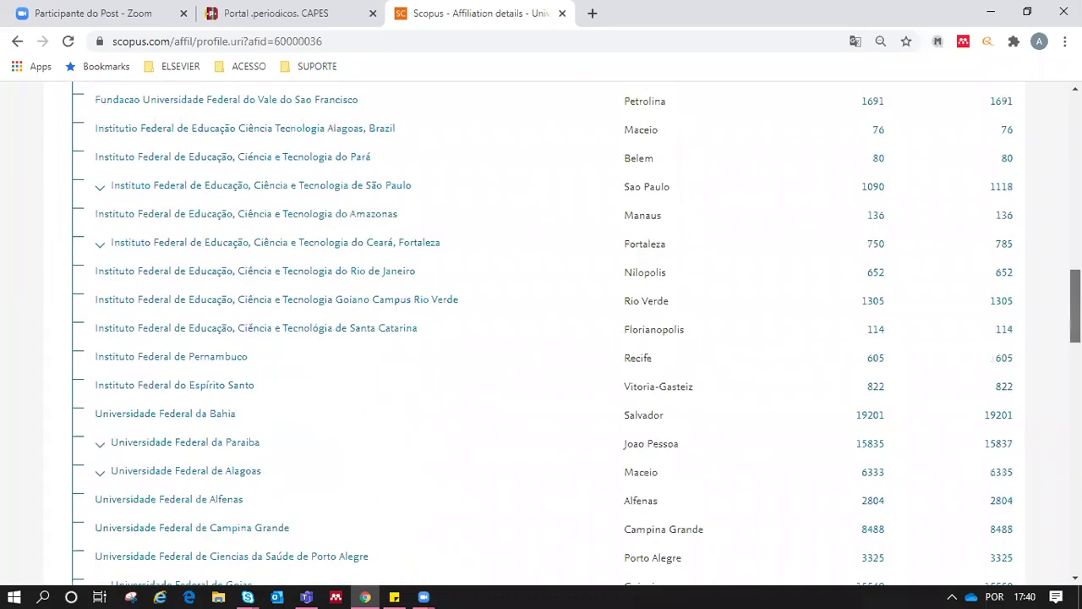
{"action": "scroll", "coordinate": [541, 330], "scroll_direction": "down", "scroll_amount": 7}
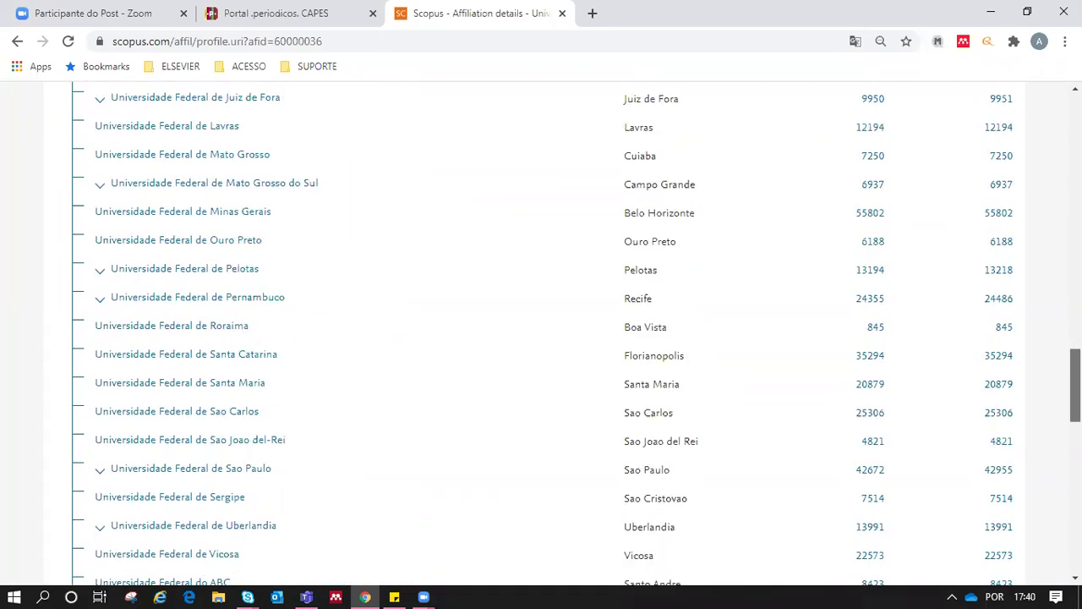
{"action": "scroll", "coordinate": [350, 377], "scroll_direction": "down", "scroll_amount": 2}
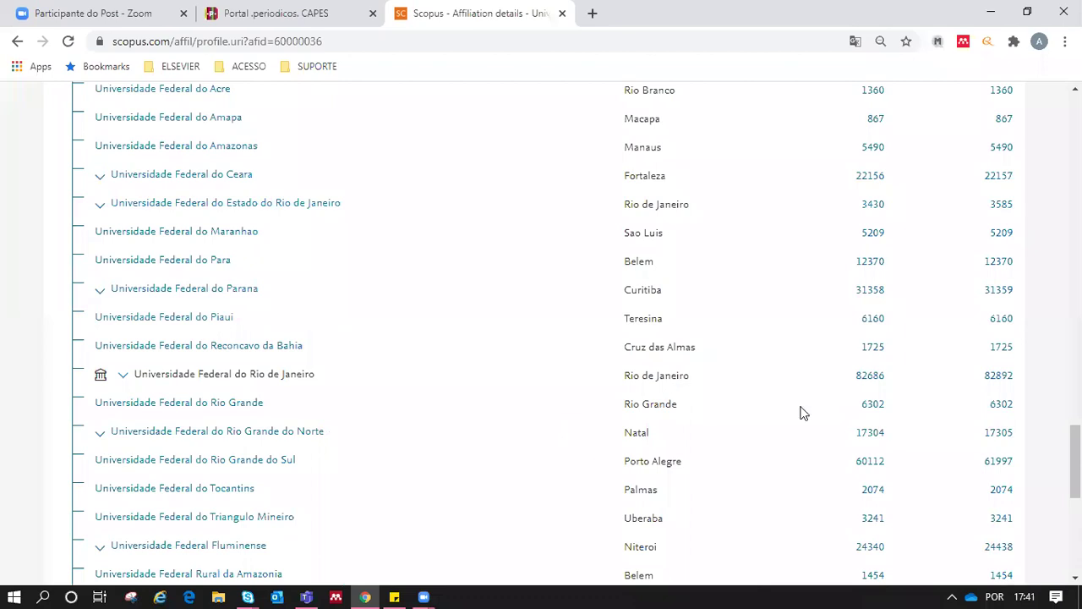
{"action": "scroll", "coordinate": [1075, 460], "scroll_direction": "down", "scroll_amount": 3}
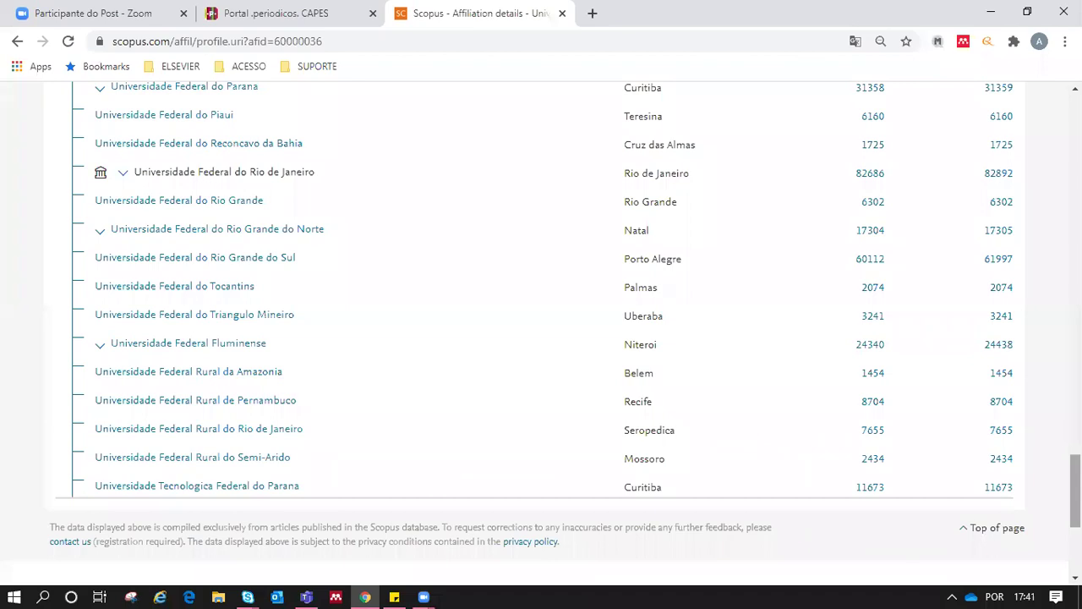
{"action": "scroll", "coordinate": [540, 334], "scroll_direction": "up", "scroll_amount": 9}
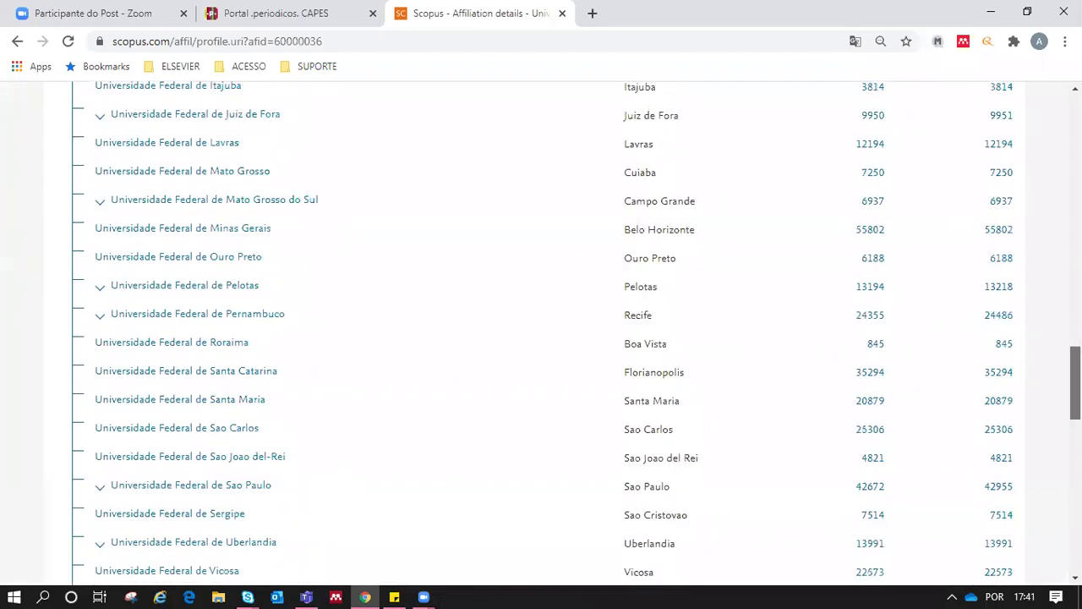
{"action": "scroll", "coordinate": [541, 334], "scroll_direction": "up", "scroll_amount": 10}
{"action": "scroll", "coordinate": [485, 246], "scroll_direction": "up", "scroll_amount": 8}
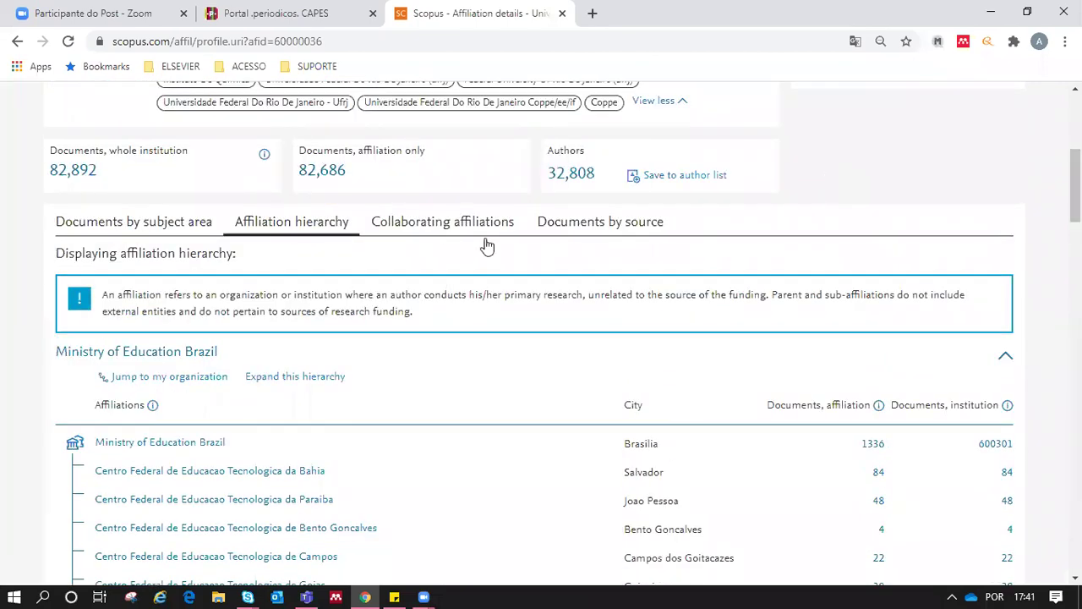
View the institution's collaborating affiliations, and open its documents by source and look through the listed journals.
{"action": "left_click", "coordinate": [451, 228]}
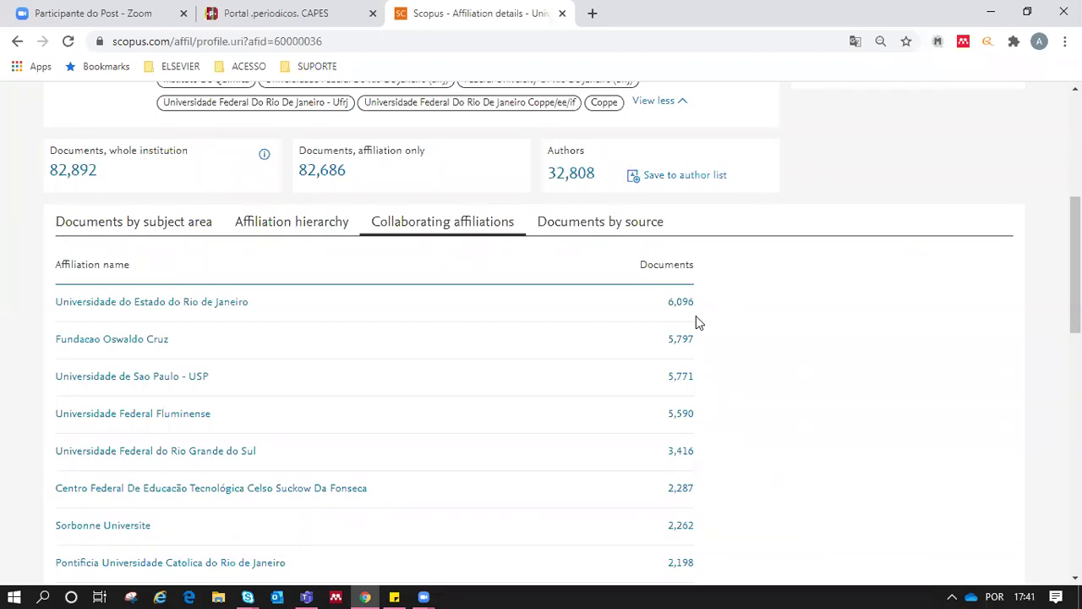
{"action": "mouse_move", "coordinate": [1075, 270]}
{"action": "left_mouse_down"}
{"action": "mouse_move", "coordinate": [1076, 403]}
{"action": "mouse_move", "coordinate": [1075, 258]}
{"action": "left_mouse_up"}
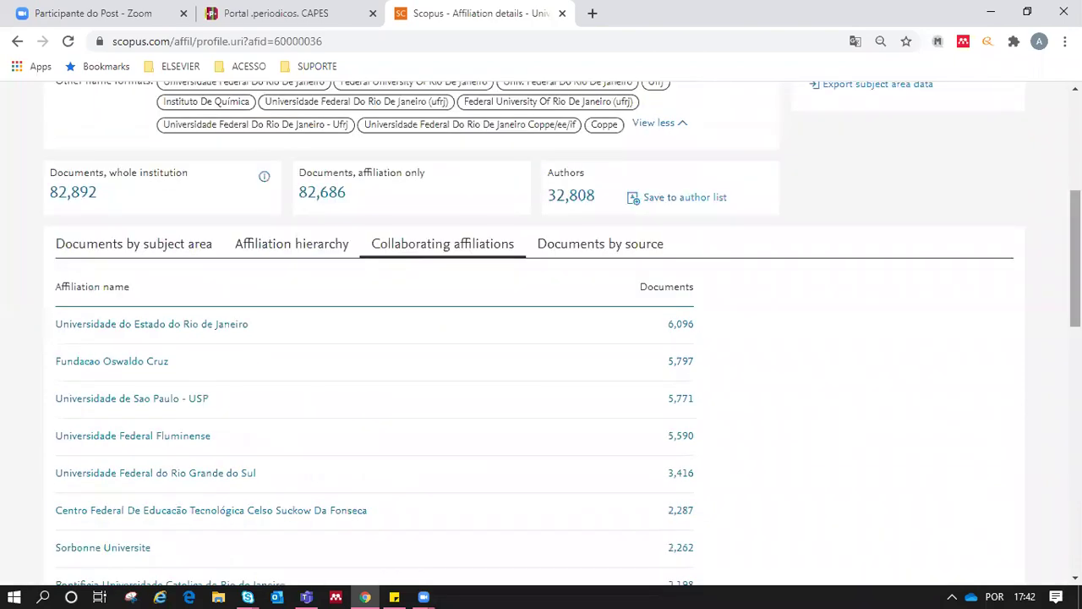
{"action": "left_click", "coordinate": [643, 247]}
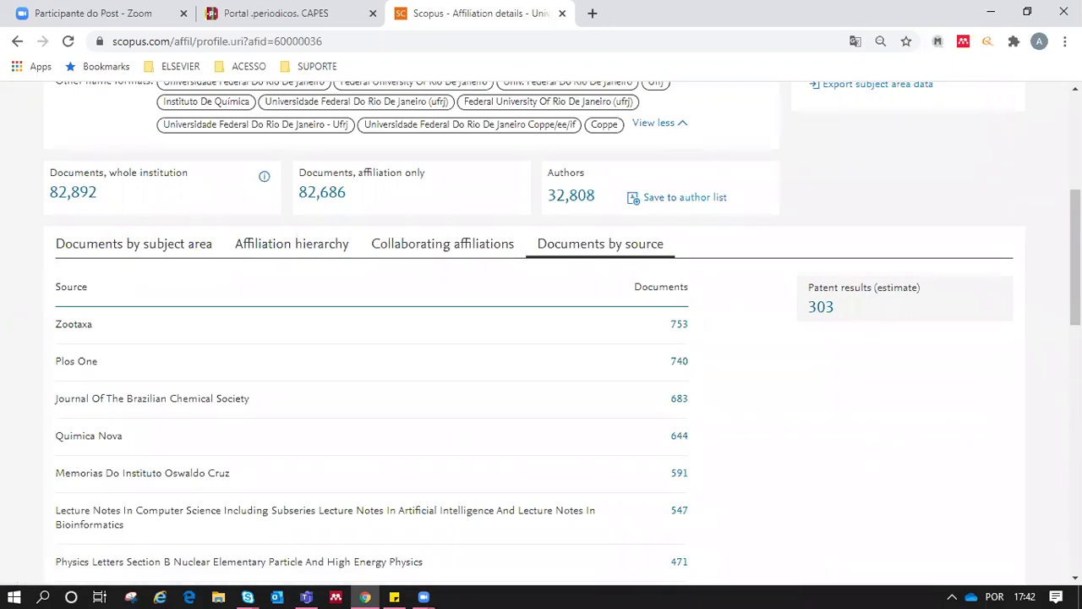
{"action": "left_click_drag", "start_coordinate": [1076, 287], "coordinate": [1076, 448]}
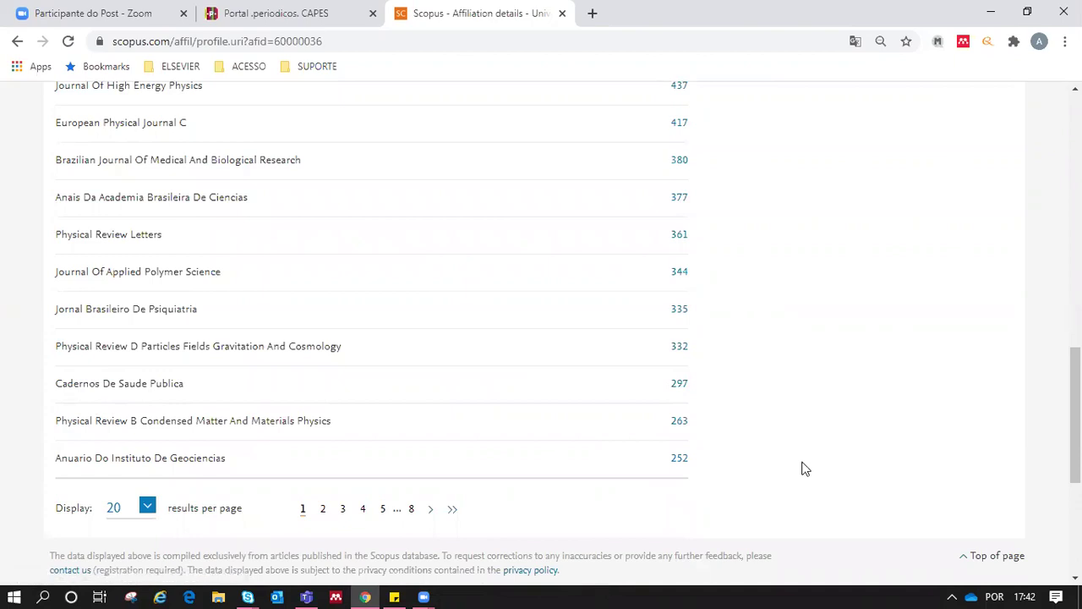
{"action": "left_click_drag", "start_coordinate": [1076, 415], "coordinate": [1076, 342]}
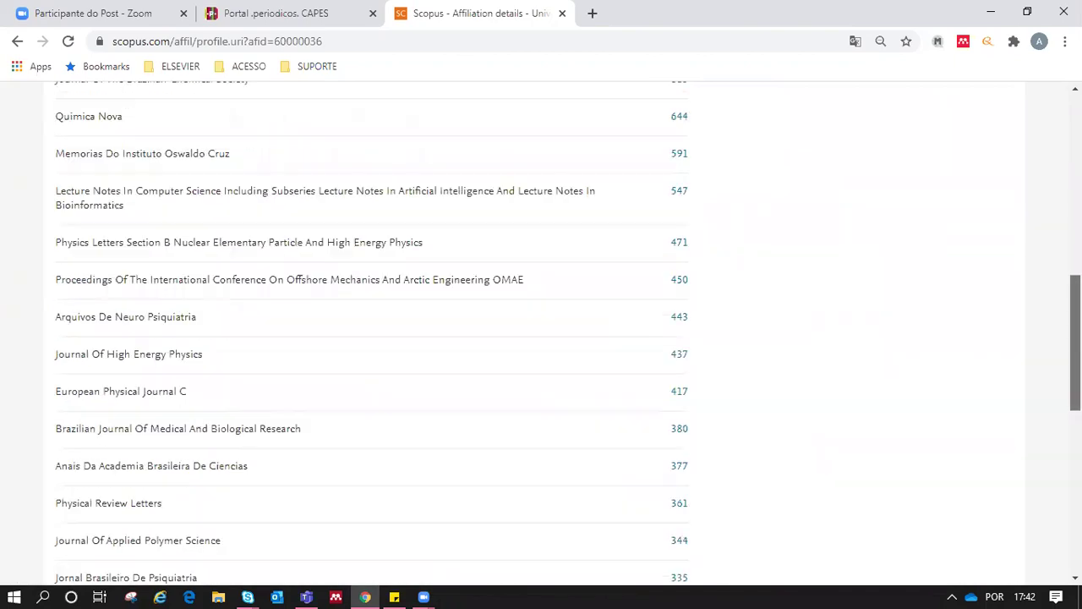
Open the institution's list of affiliated authors and look through the refine filters and the authors ranked by document count.
{"action": "scroll", "coordinate": [506, 342], "scroll_direction": "up", "scroll_amount": 6}
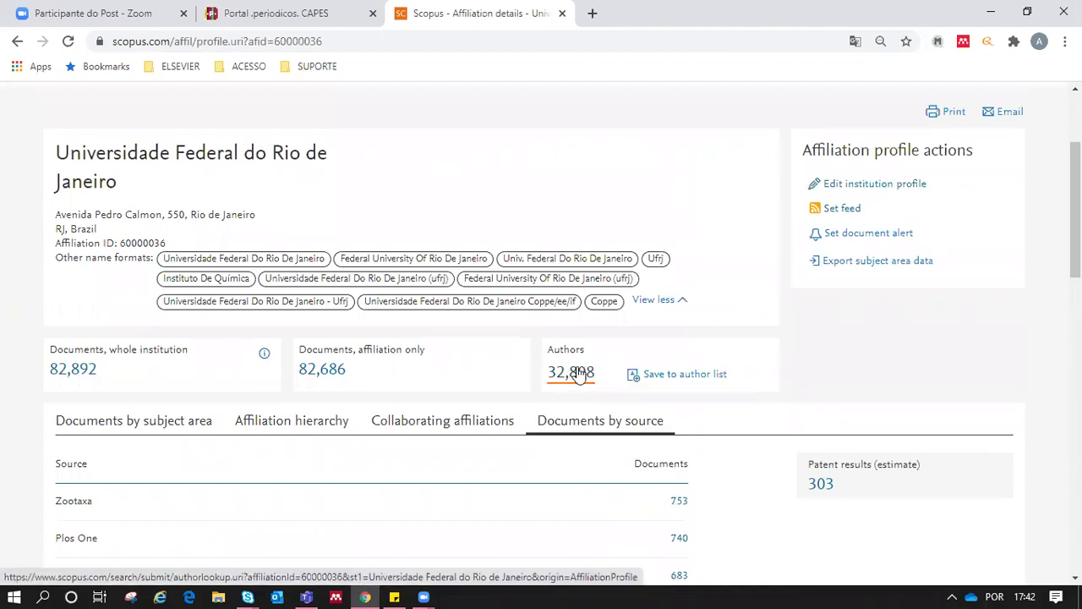
{"action": "left_click", "coordinate": [579, 375]}
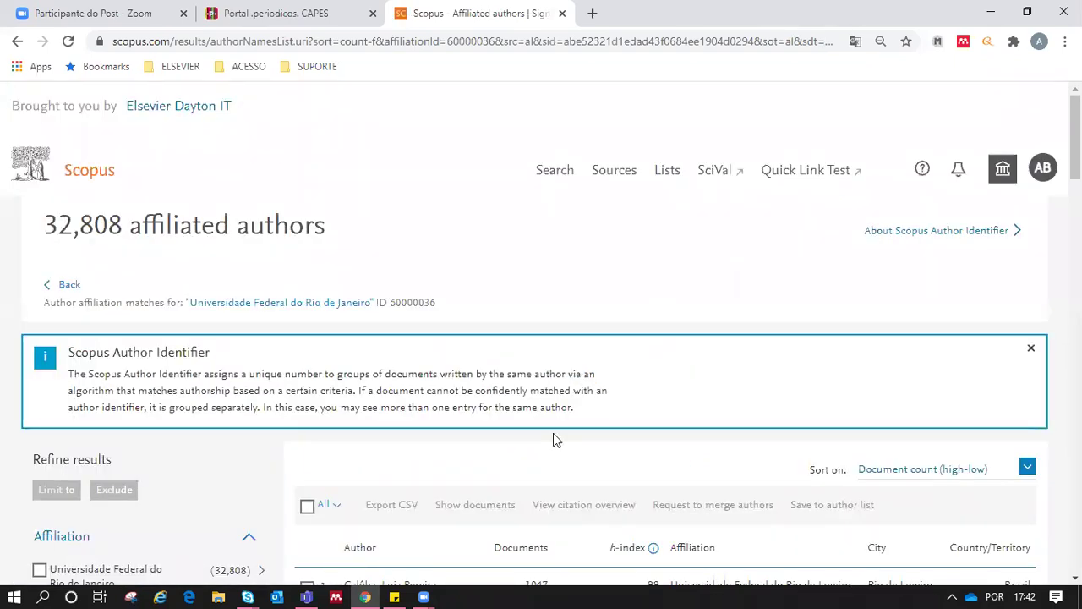
{"action": "scroll", "coordinate": [1075, 144], "scroll_direction": "down", "scroll_amount": 1}
{"action": "scroll", "coordinate": [541, 338], "scroll_direction": "down", "scroll_amount": 4}
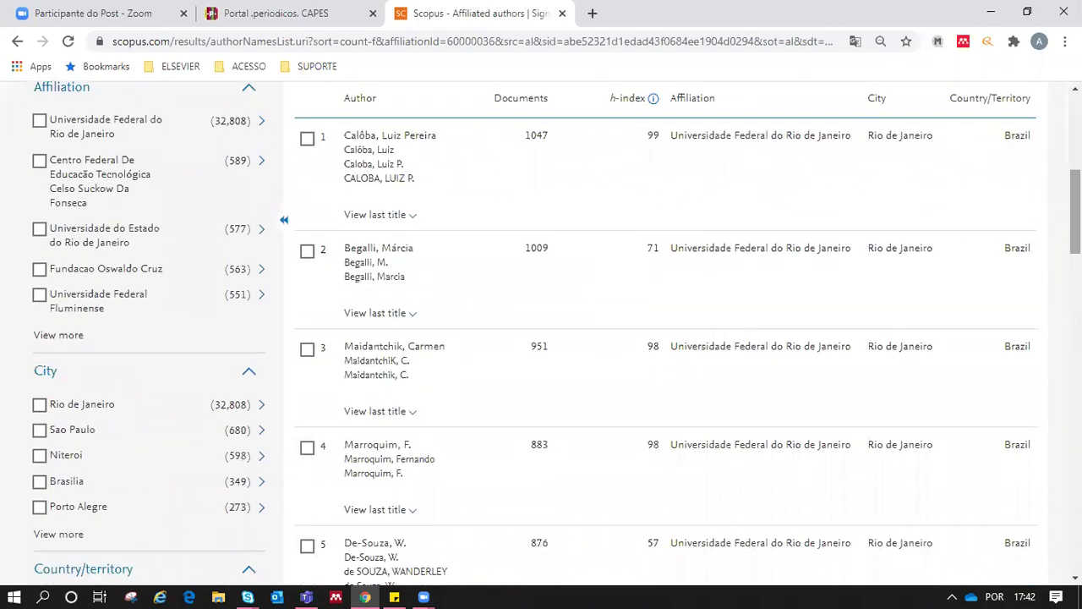
{"action": "scroll", "coordinate": [541, 338], "scroll_direction": "down", "scroll_amount": 1}
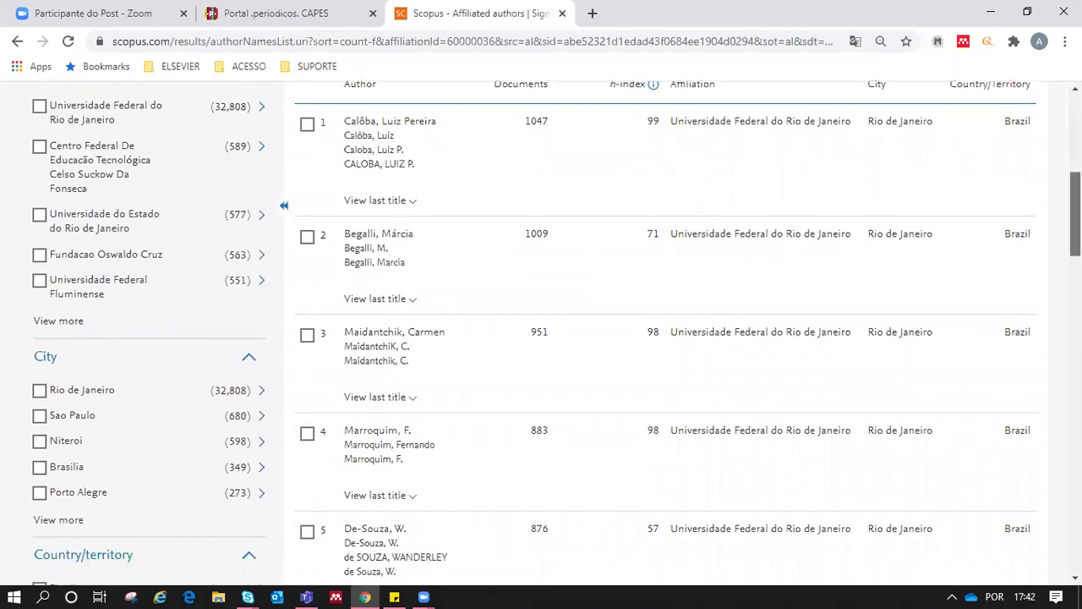
{"action": "scroll", "coordinate": [541, 338], "scroll_direction": "down", "scroll_amount": 5}
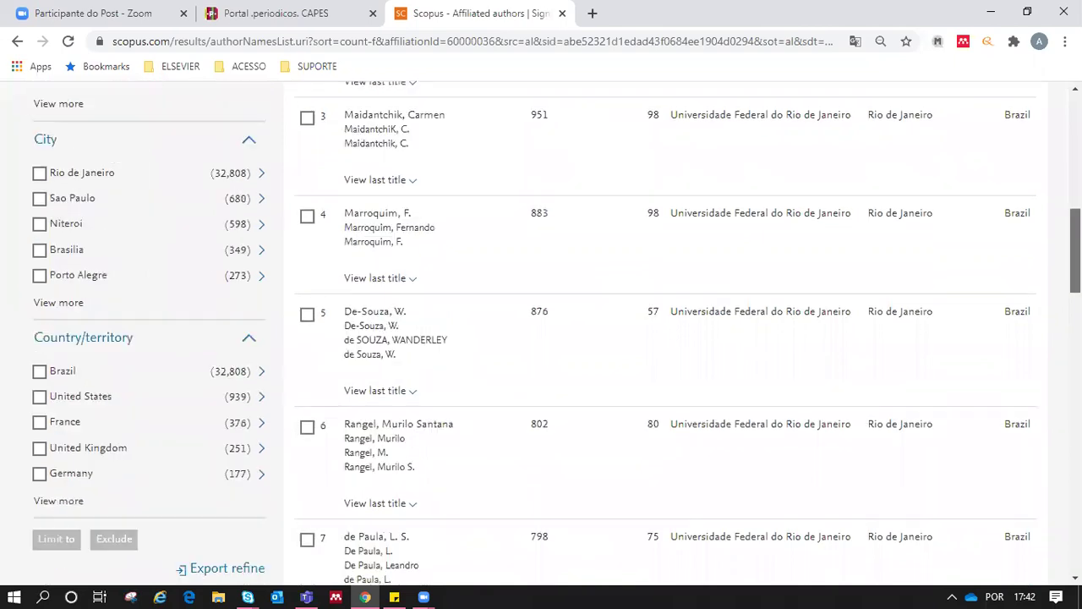
{"action": "scroll", "coordinate": [541, 338], "scroll_direction": "down", "scroll_amount": 5}
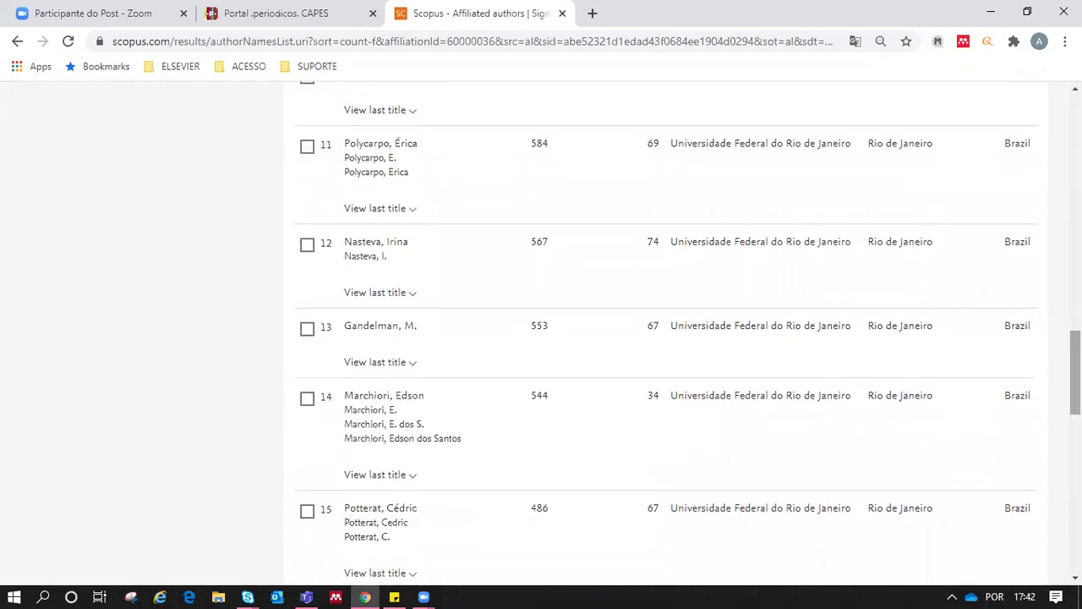
Open the profile of the 14th listed author and expand the affiliation history.
{"action": "left_click", "coordinate": [392, 400]}
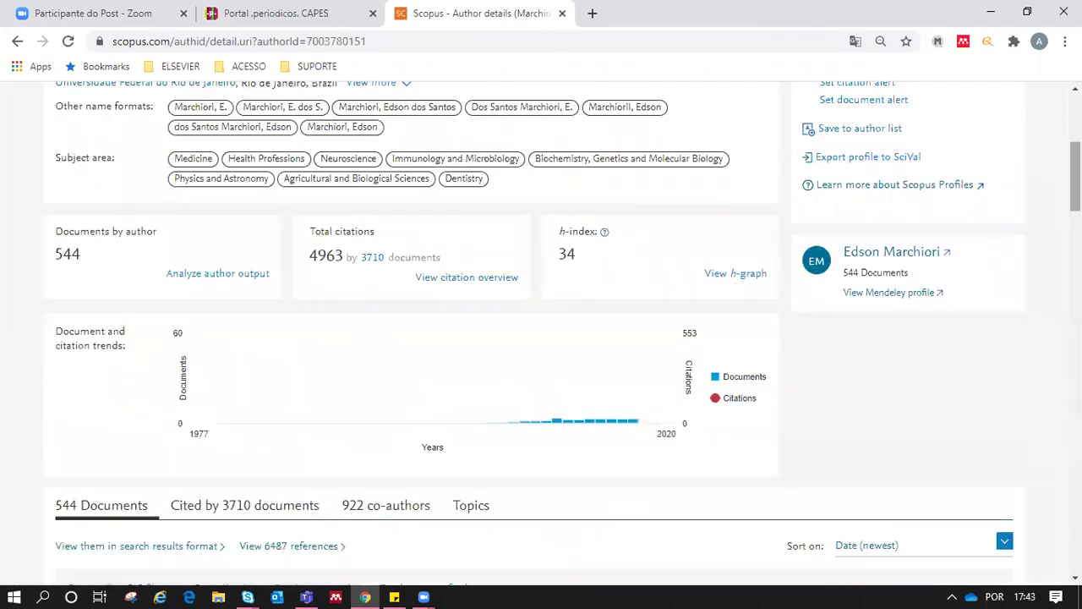
{"action": "scroll", "coordinate": [541, 333], "scroll_direction": "up", "scroll_amount": 3}
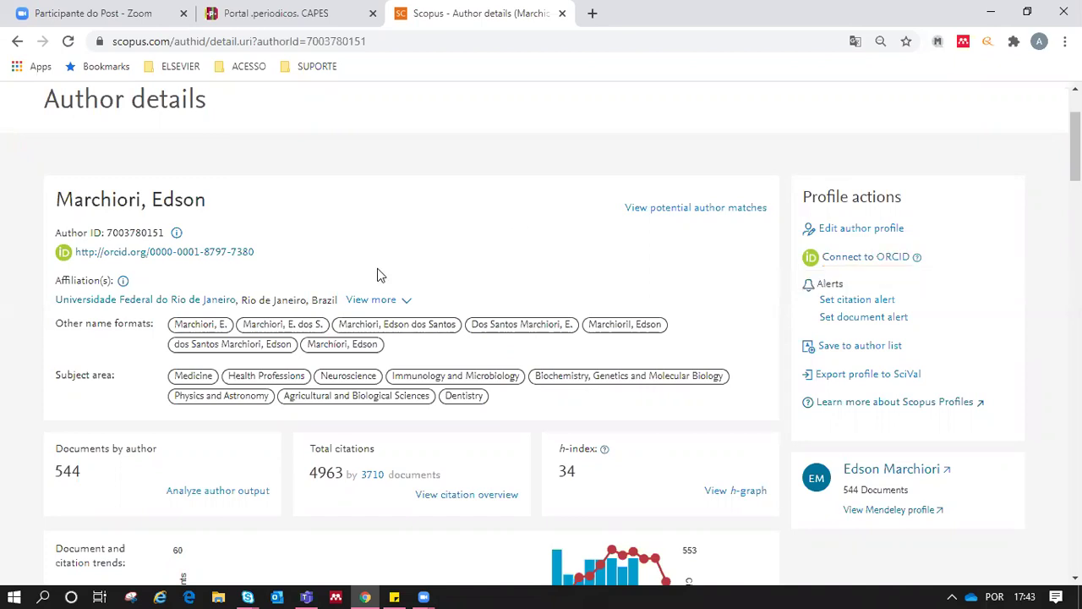
{"action": "left_click", "coordinate": [371, 300]}
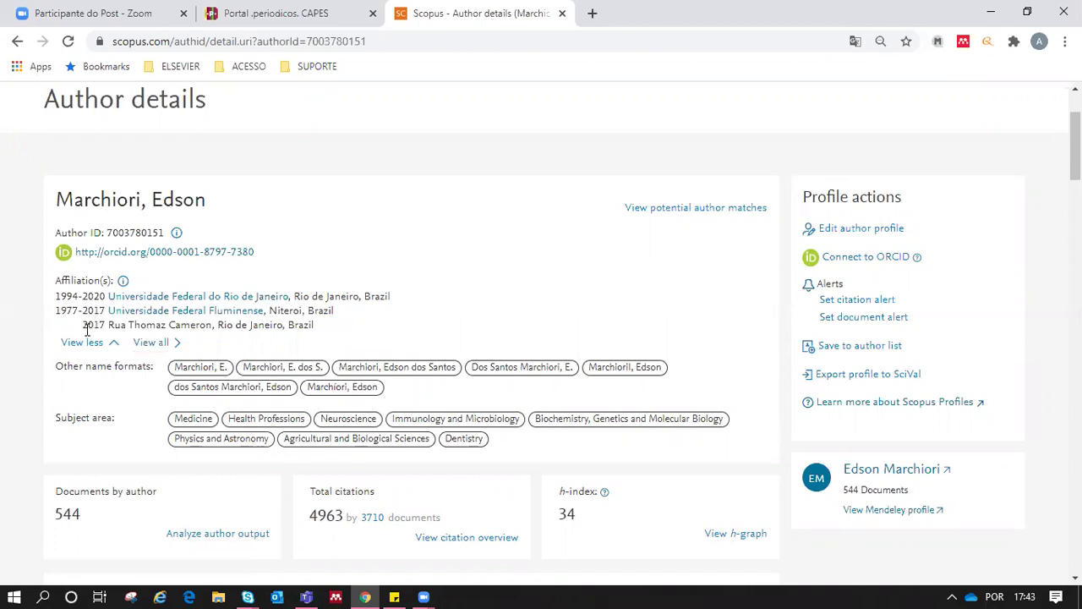
Examine the author's affiliation history, highlighting the 2017 entry that is a street name instead of an institution, and clear the highlight.
{"action": "left_click_drag", "start_coordinate": [85, 330], "coordinate": [135, 329]}
{"action": "left_click_drag", "start_coordinate": [200, 331], "coordinate": [206, 330]}
{"action": "left_click", "coordinate": [415, 320]}
{"action": "left_click_drag", "start_coordinate": [108, 324], "coordinate": [213, 324]}
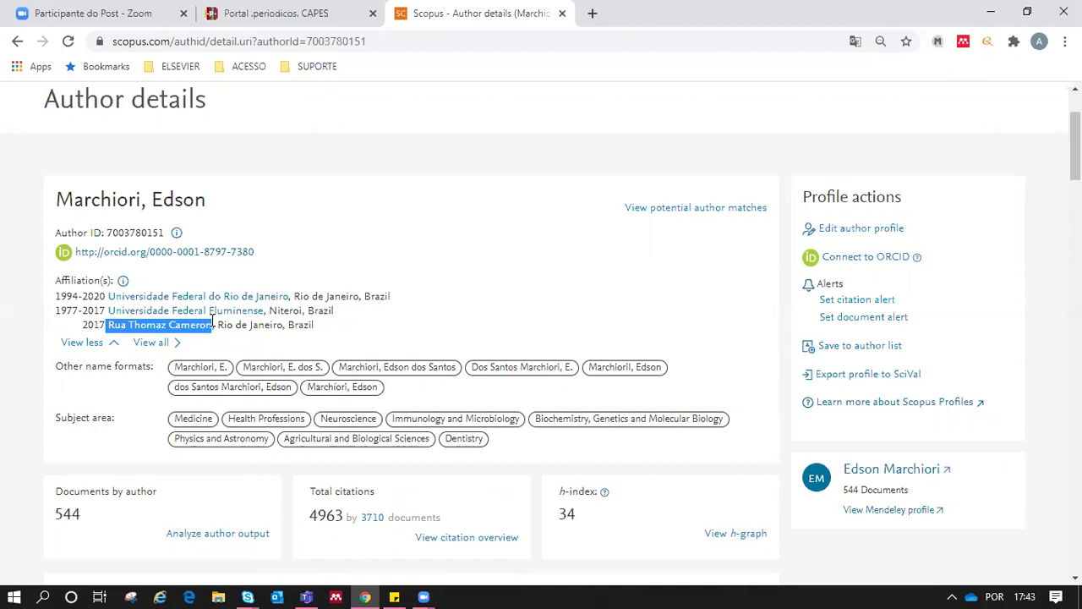
{"action": "left_click", "coordinate": [463, 299]}
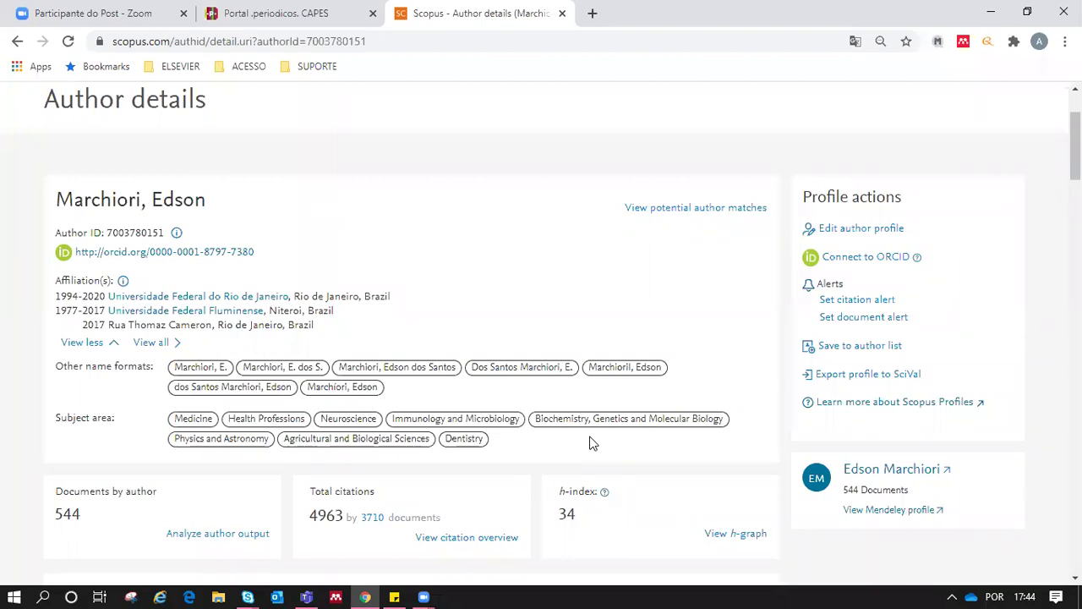
Review the author's metrics and trend chart, highlighting the total citations figure, and look at the author's document list.
{"action": "left_click_drag", "start_coordinate": [1075, 146], "coordinate": [1075, 178]}
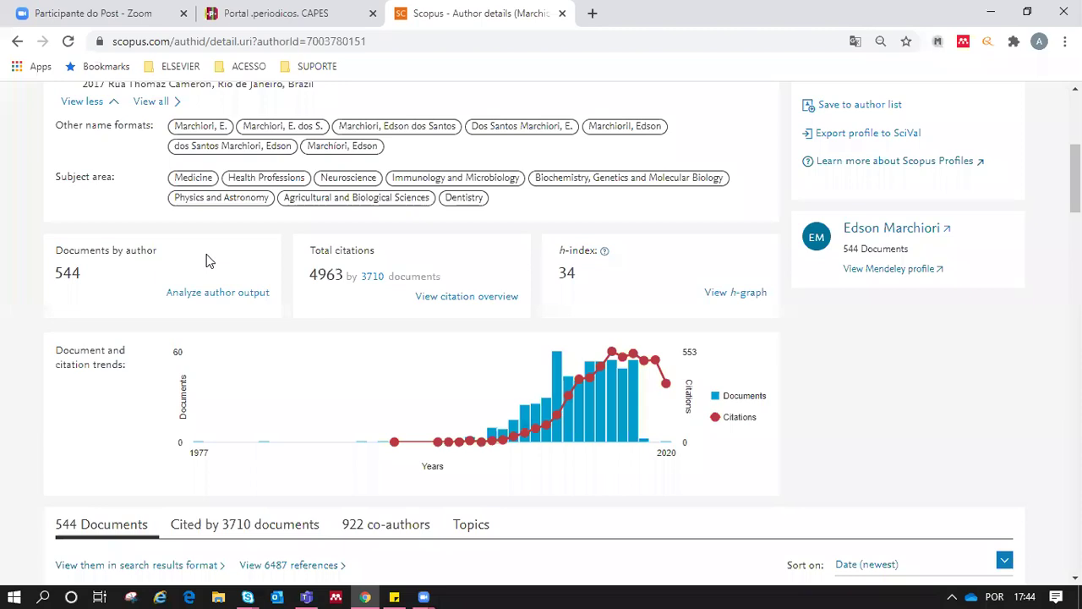
{"action": "left_click_drag", "start_coordinate": [311, 272], "coordinate": [342, 273]}
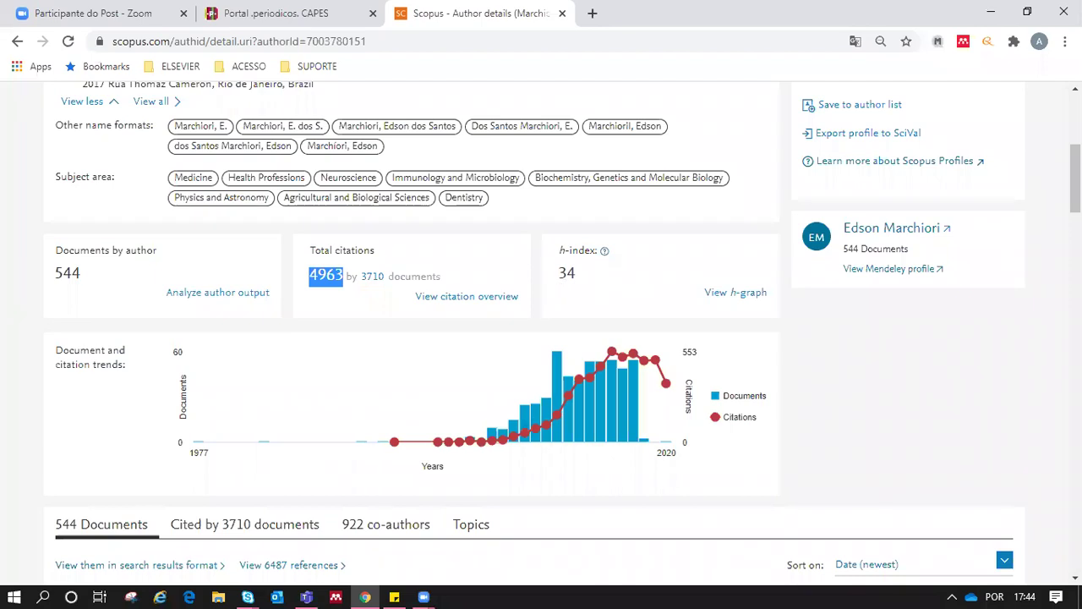
{"action": "scroll", "coordinate": [541, 338], "scroll_direction": "down", "scroll_amount": 4}
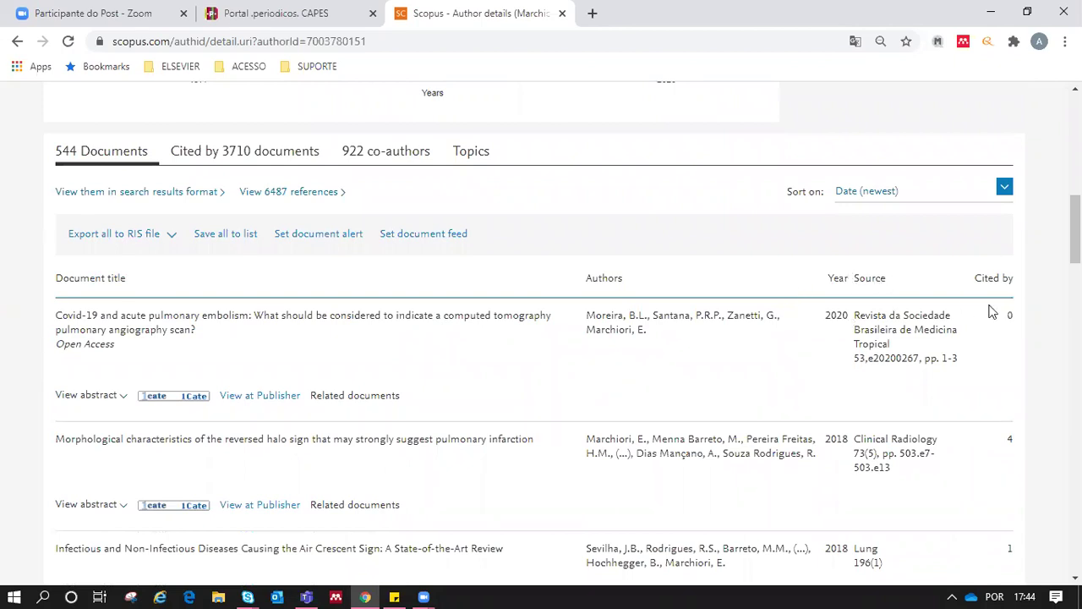
View the documents citing the author, and open the co-authors list and look through it.
{"action": "left_click", "coordinate": [279, 169]}
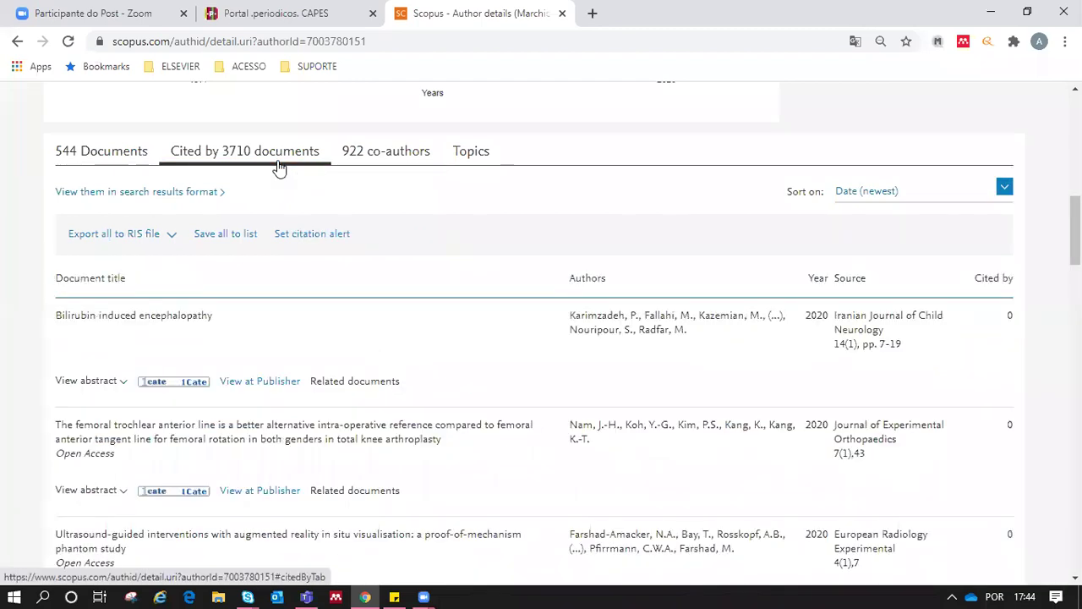
{"action": "left_click", "coordinate": [362, 158]}
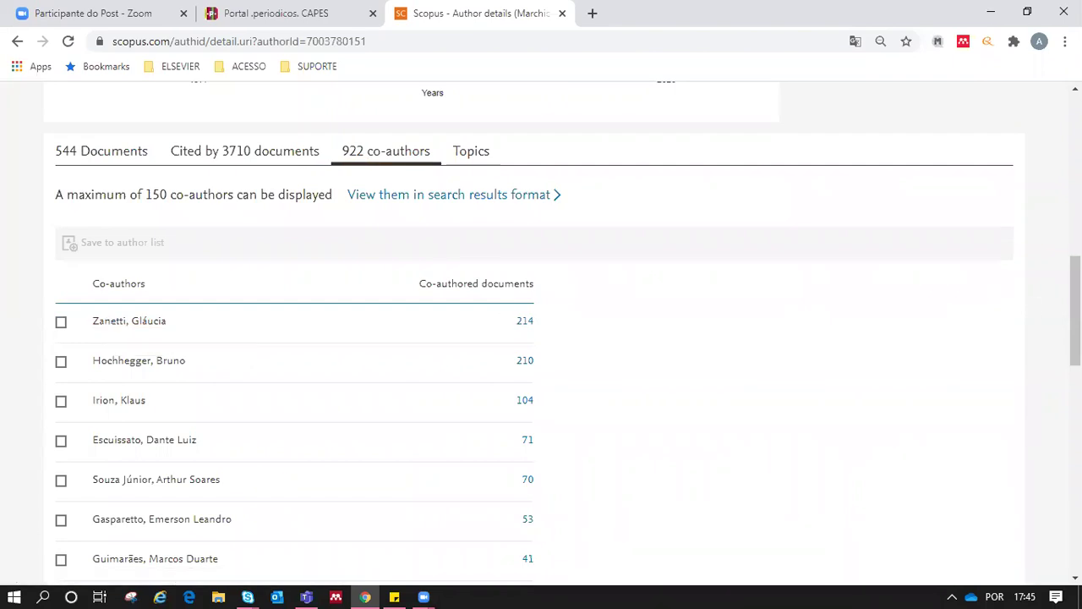
{"action": "left_click_drag", "start_coordinate": [1075, 308], "coordinate": [1075, 424]}
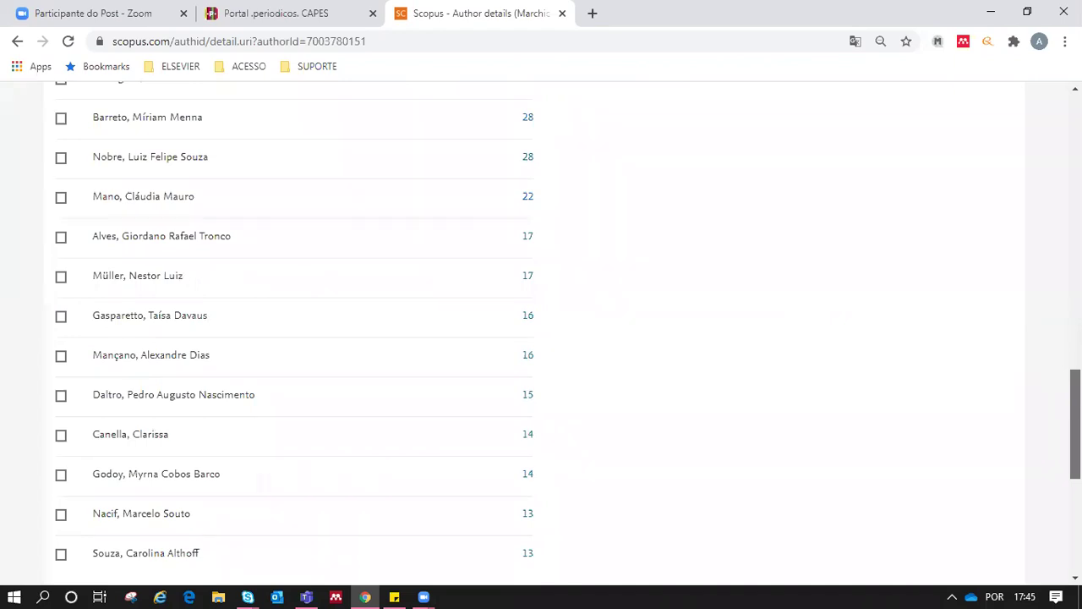
{"action": "scroll", "coordinate": [658, 289], "scroll_direction": "up", "scroll_amount": 7}
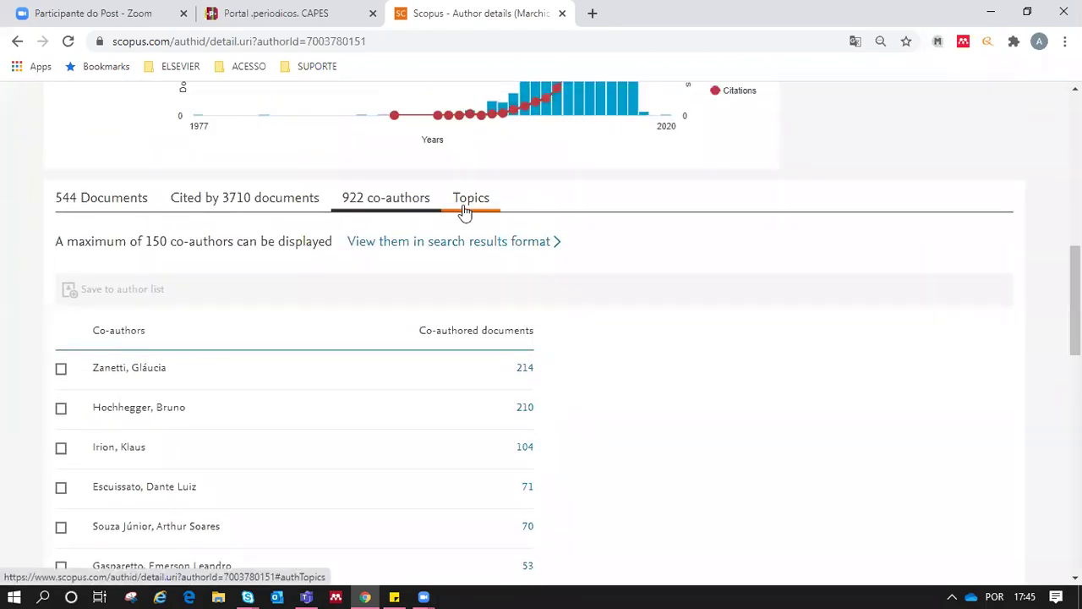
Open the author's SciVal topics, highlight FWCI in the column heading and look through the listed topics.
{"action": "left_click", "coordinate": [464, 207]}
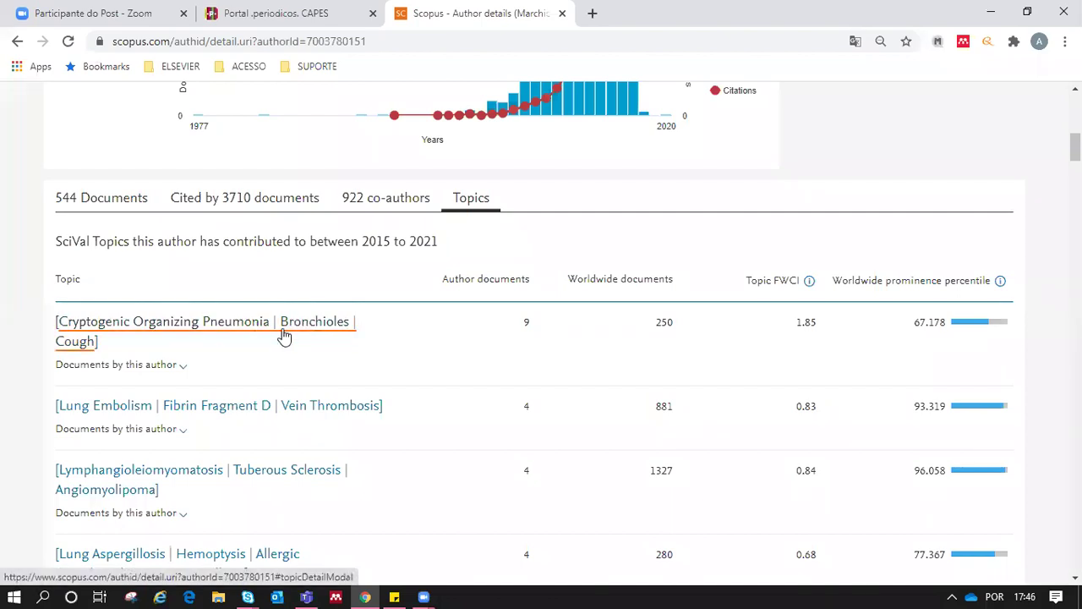
{"action": "left_click_drag", "start_coordinate": [774, 280], "coordinate": [799, 281]}
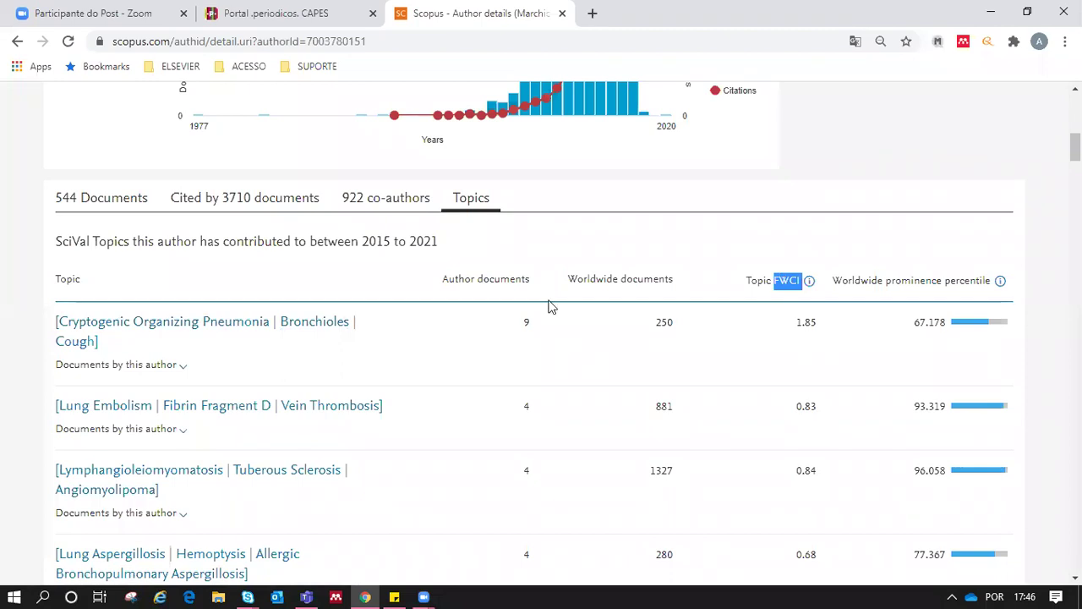
{"action": "left_click", "coordinate": [546, 259]}
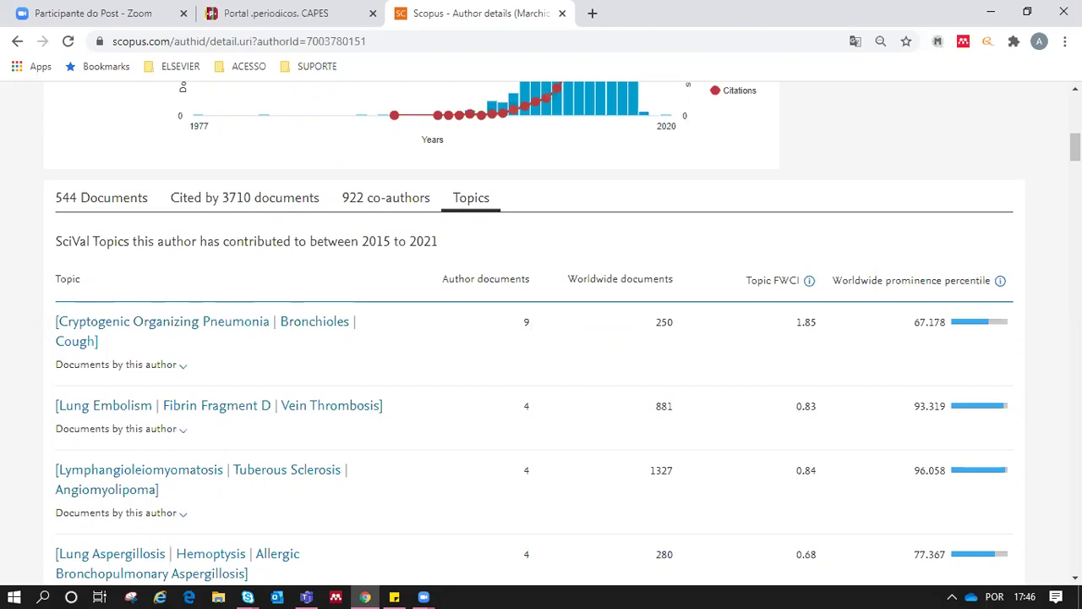
{"action": "scroll", "coordinate": [1073, 152], "scroll_direction": "down", "scroll_amount": 3}
{"action": "scroll", "coordinate": [541, 338], "scroll_direction": "down", "scroll_amount": 2}
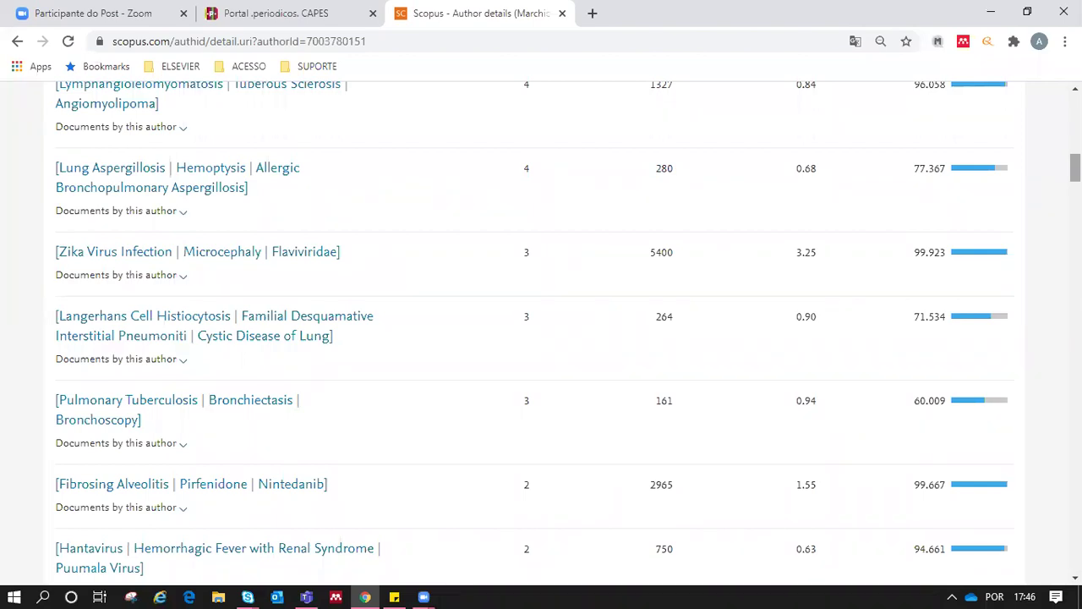
Open the author output analysis and examine the documents by source, including Radiologia Brasileira, and by type, including Review.
{"action": "scroll", "coordinate": [541, 330], "scroll_direction": "up", "scroll_amount": 7}
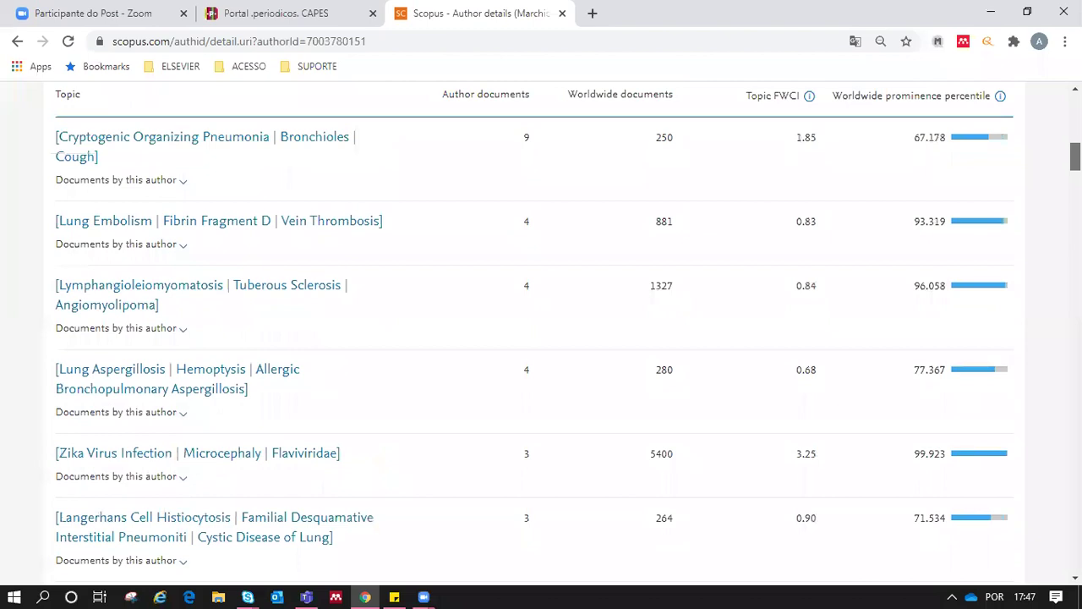
{"action": "scroll", "coordinate": [541, 329], "scroll_direction": "up", "scroll_amount": 2}
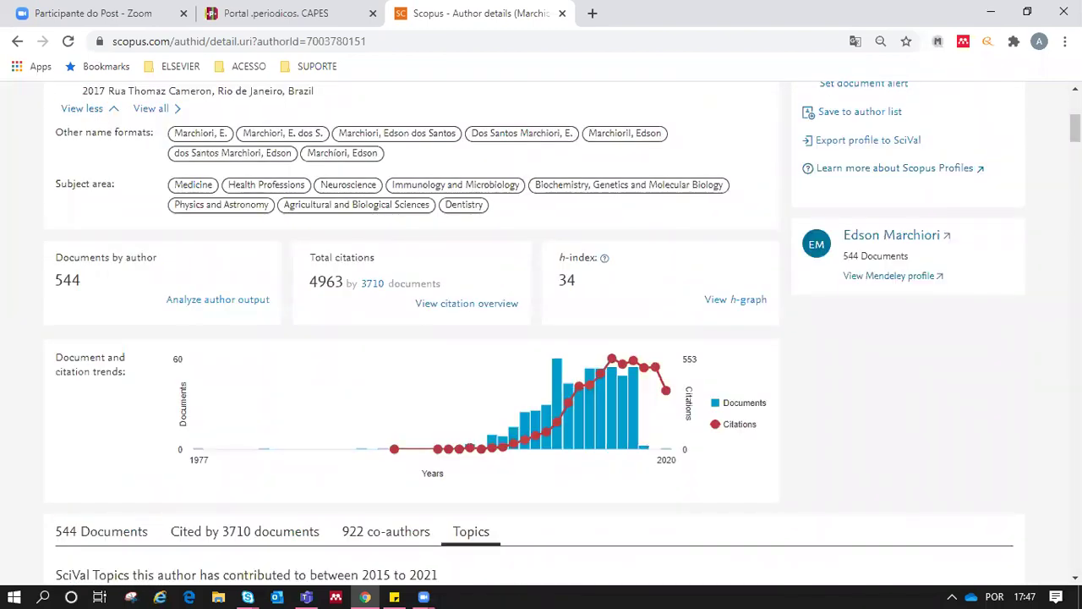
{"action": "scroll", "coordinate": [541, 329], "scroll_direction": "up", "scroll_amount": 1}
{"action": "scroll", "coordinate": [300, 391], "scroll_direction": "up", "scroll_amount": 1}
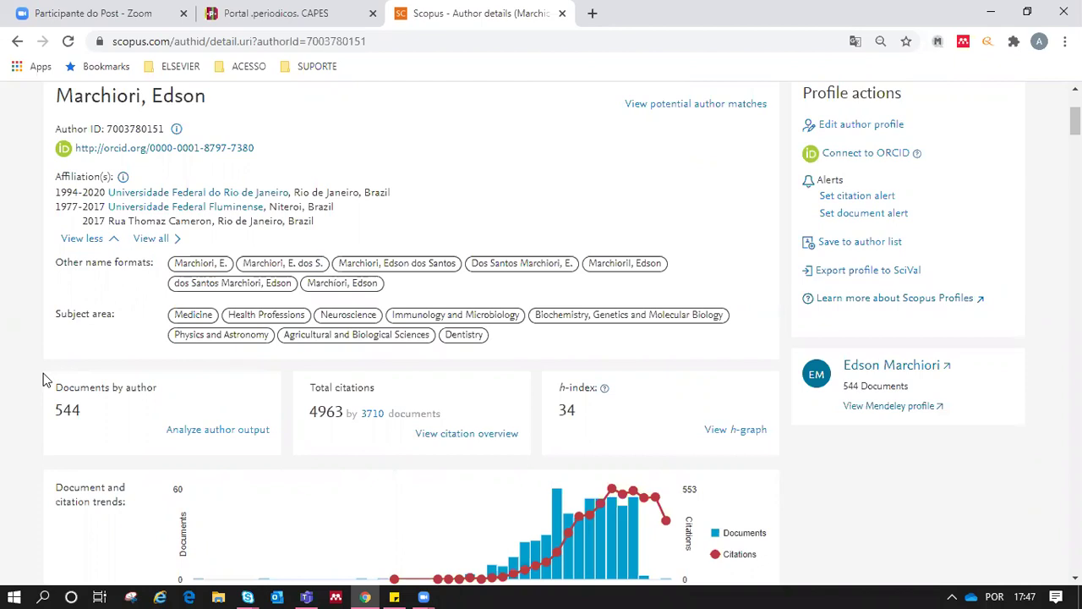
{"action": "left_click", "coordinate": [227, 431]}
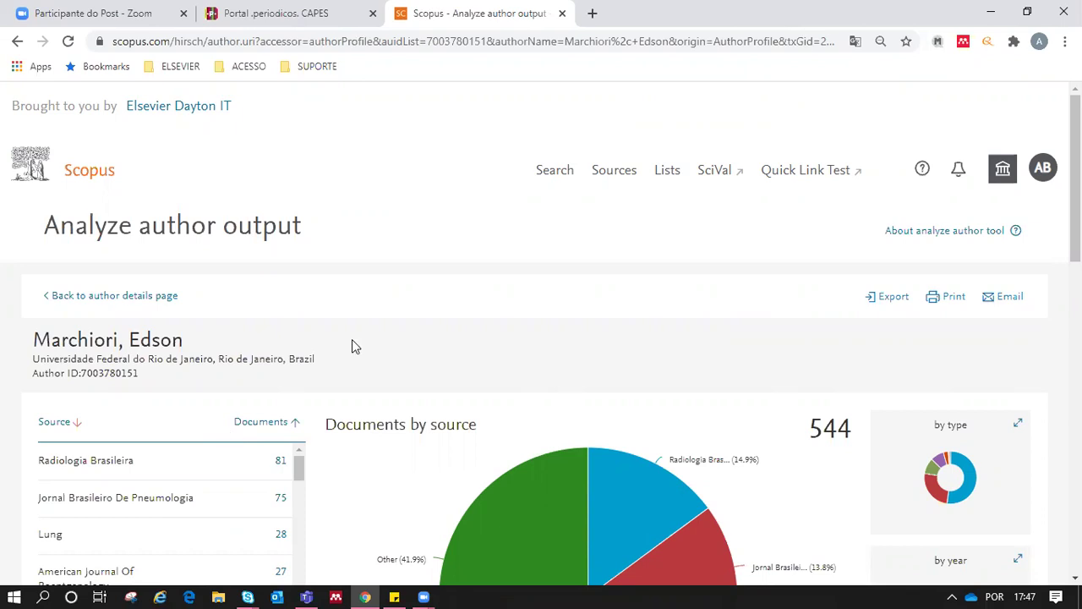
{"action": "scroll", "coordinate": [541, 338], "scroll_direction": "down", "scroll_amount": 3}
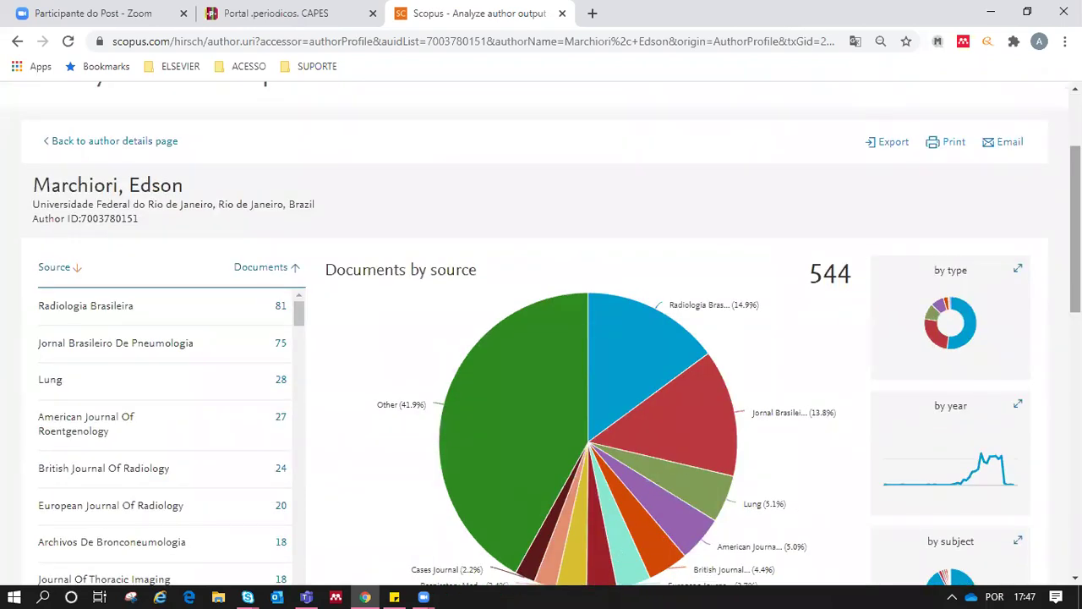
{"action": "scroll", "coordinate": [836, 231], "scroll_direction": "down", "scroll_amount": 1}
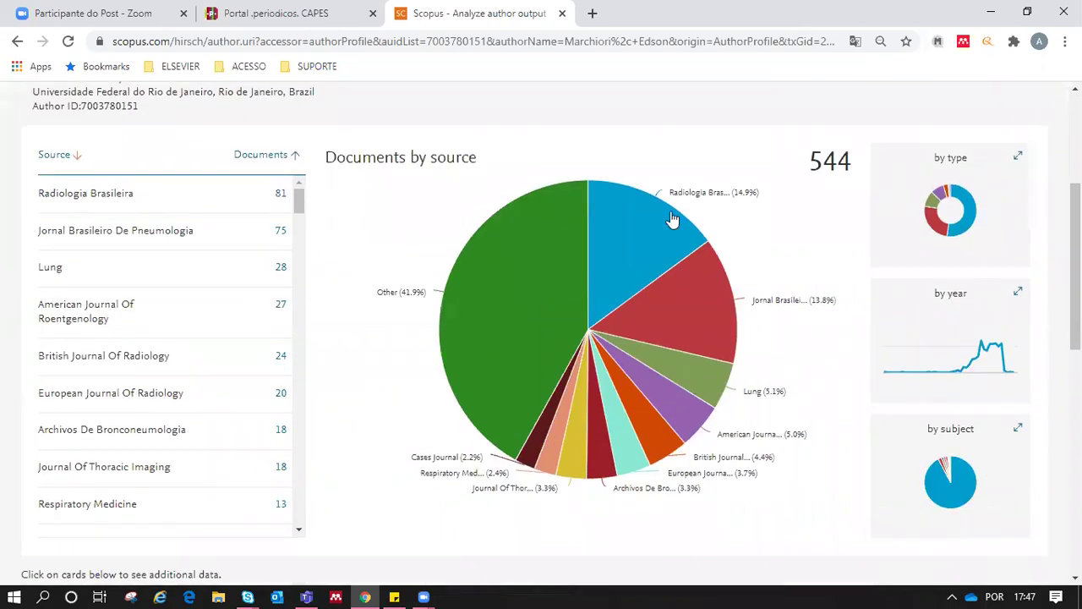
{"action": "mouse_move", "coordinate": [664, 221]}
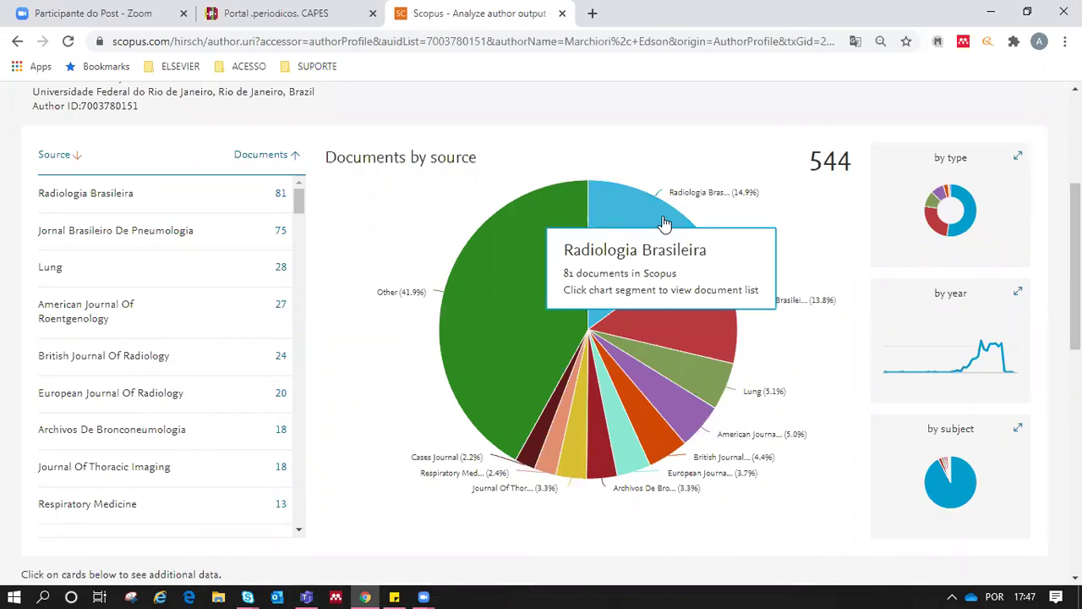
{"action": "left_click", "coordinate": [991, 186]}
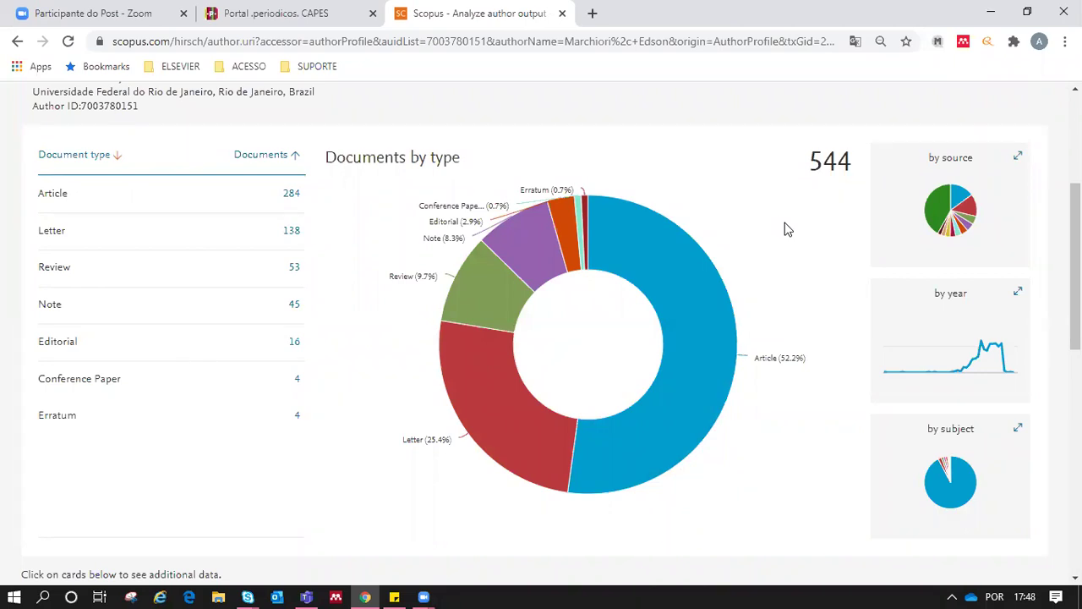
{"action": "mouse_move", "coordinate": [451, 316]}
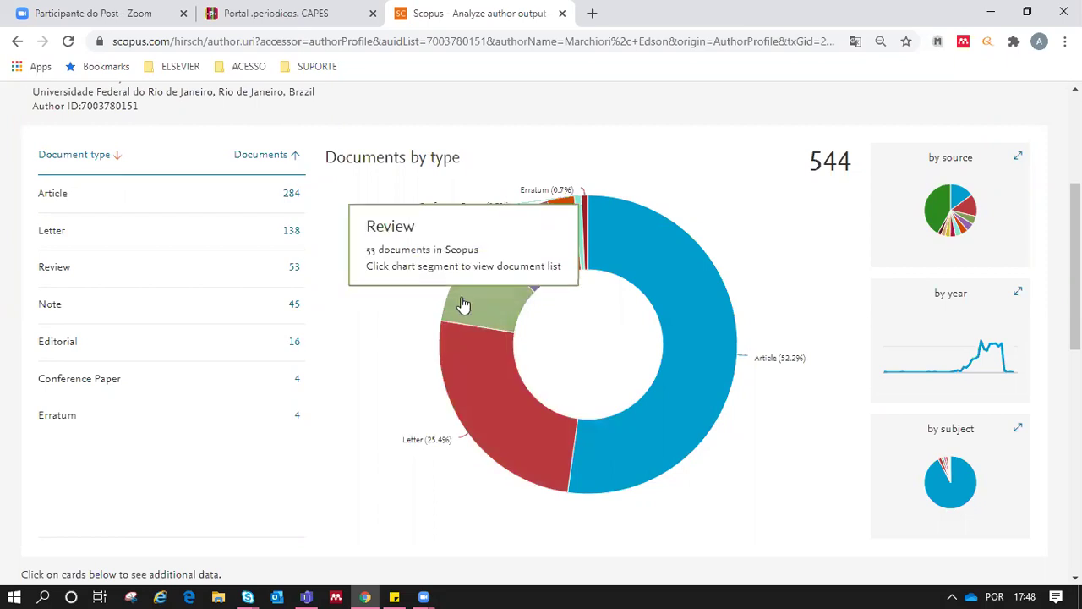
View the author's documents by year, inspecting the 1977 and most recent points, and view the documents by subject area.
{"action": "left_click", "coordinate": [938, 342]}
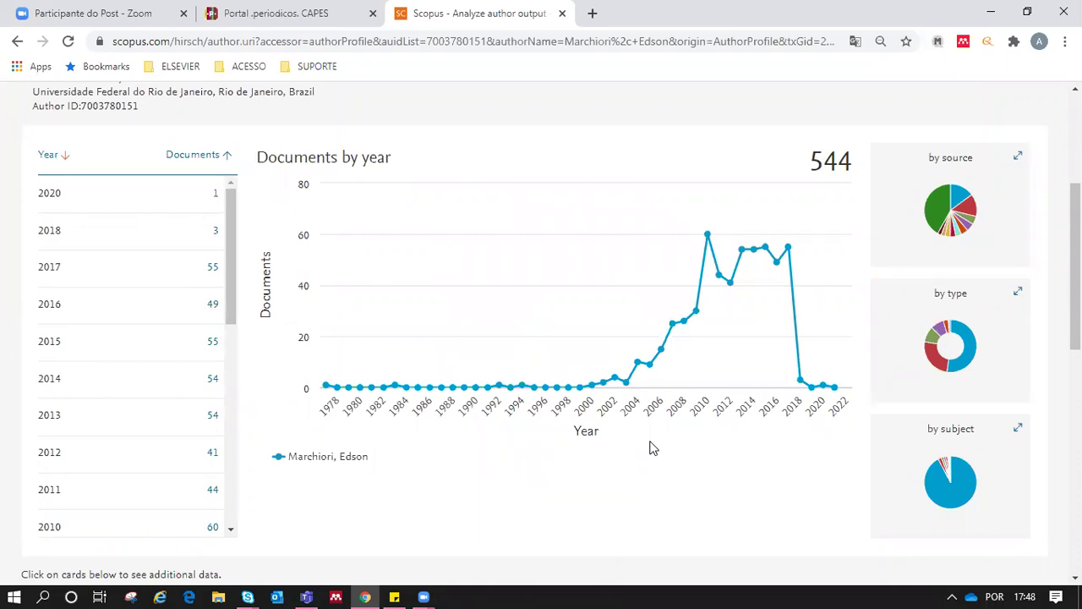
{"action": "mouse_move", "coordinate": [326, 386]}
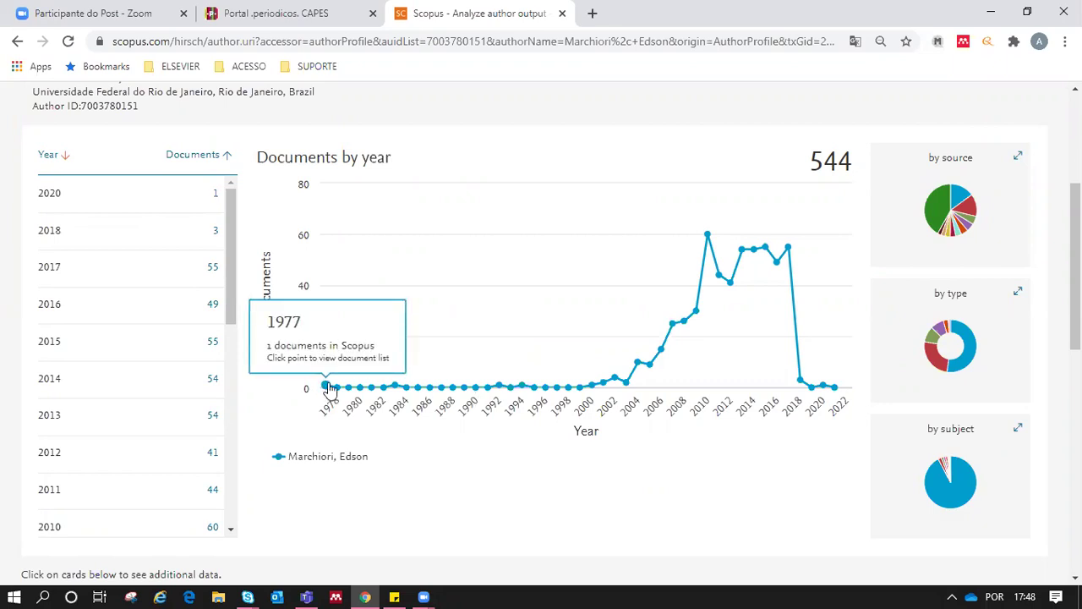
{"action": "mouse_move", "coordinate": [824, 388]}
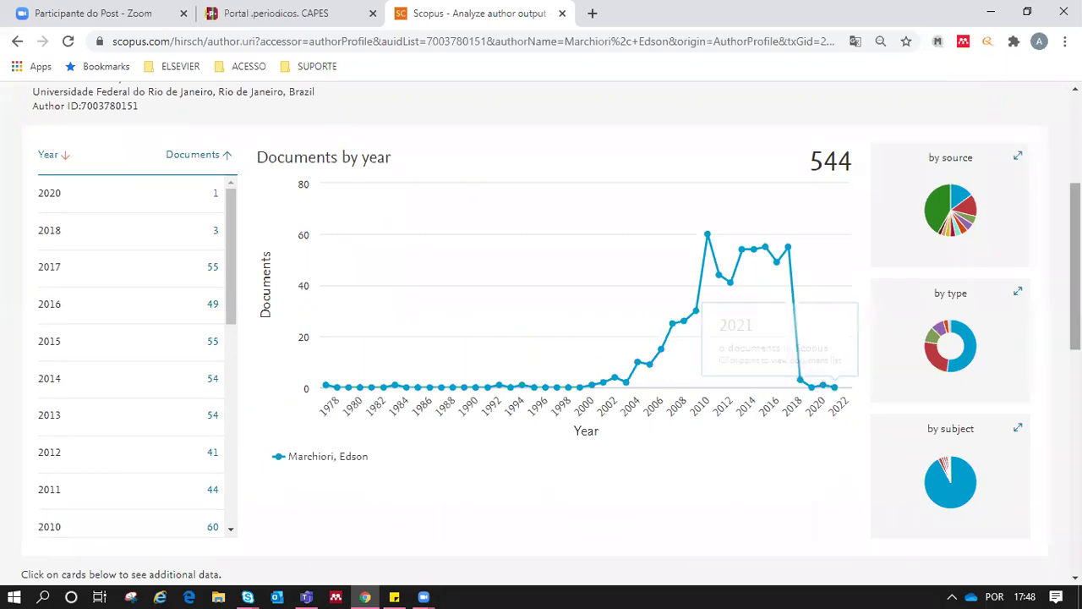
{"action": "scroll", "coordinate": [1075, 253], "scroll_direction": "down", "scroll_amount": 2}
{"action": "left_click", "coordinate": [994, 315]}
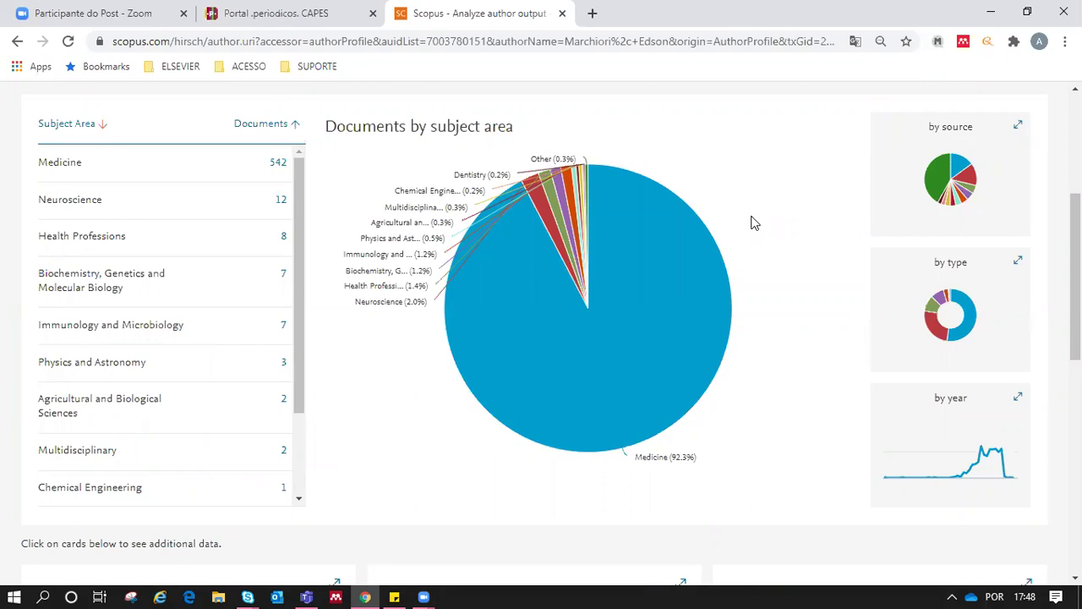
Inspect the Medicine and Neuroscience segments in the author's documents by subject area chart.
{"action": "mouse_move", "coordinate": [681, 351]}
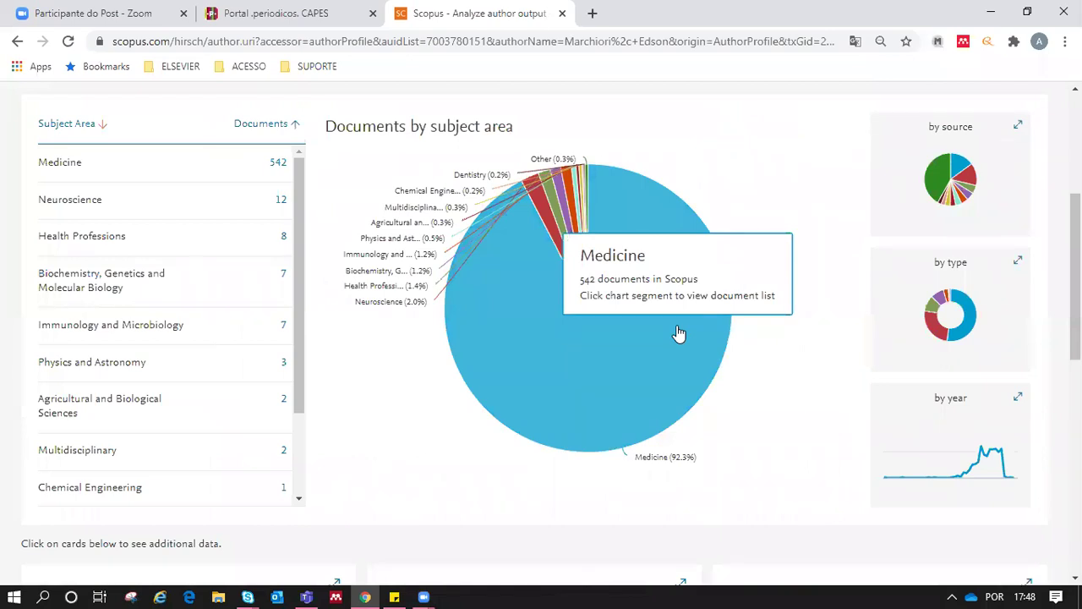
{"action": "mouse_move", "coordinate": [551, 218]}
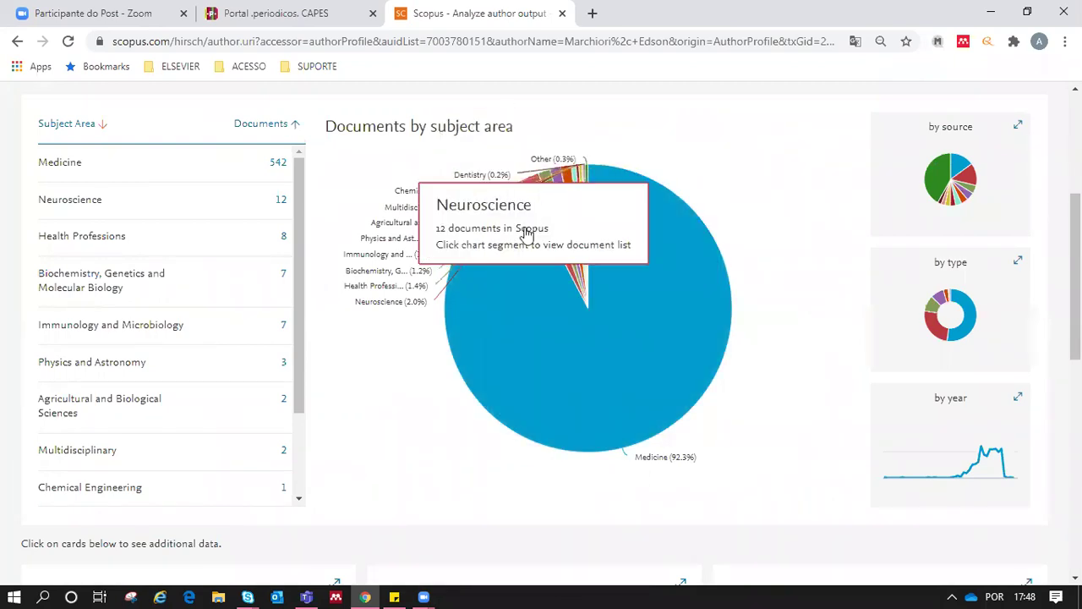
{"action": "mouse_move", "coordinate": [516, 179]}
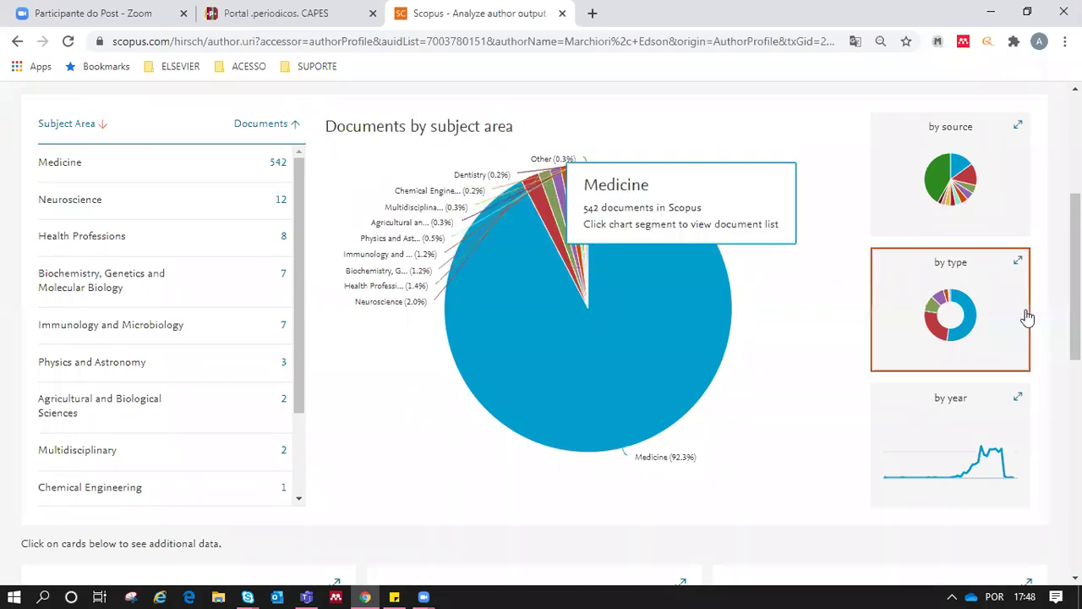
Open the author's citations by year chart and inspect the 2015 and 2018 bars.
{"action": "scroll", "coordinate": [1026, 317], "scroll_direction": "down", "scroll_amount": 3}
{"action": "scroll", "coordinate": [983, 254], "scroll_direction": "down", "scroll_amount": 2}
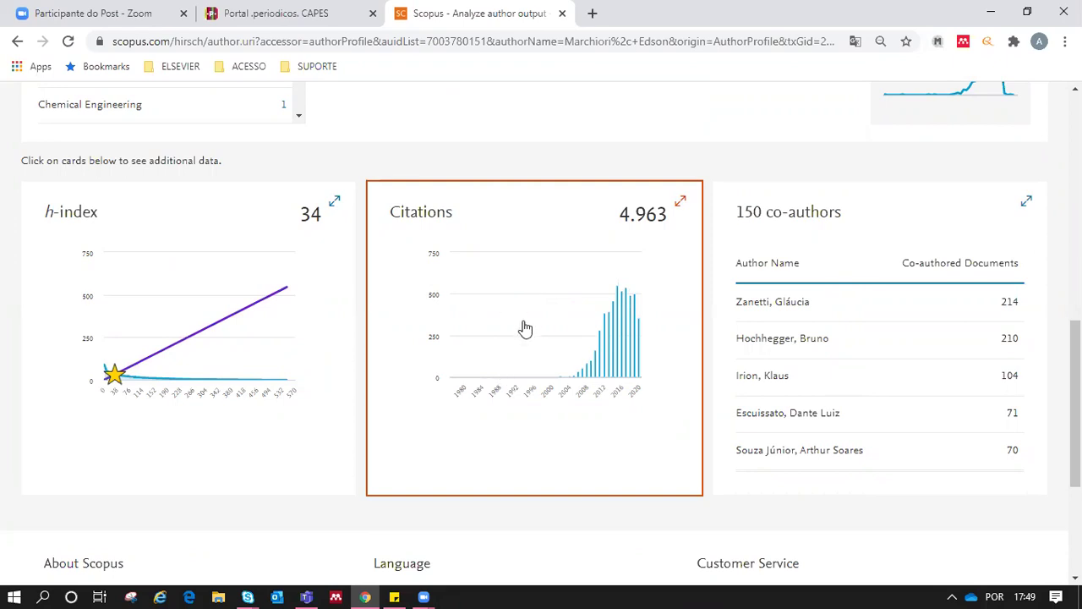
{"action": "left_click", "coordinate": [571, 322]}
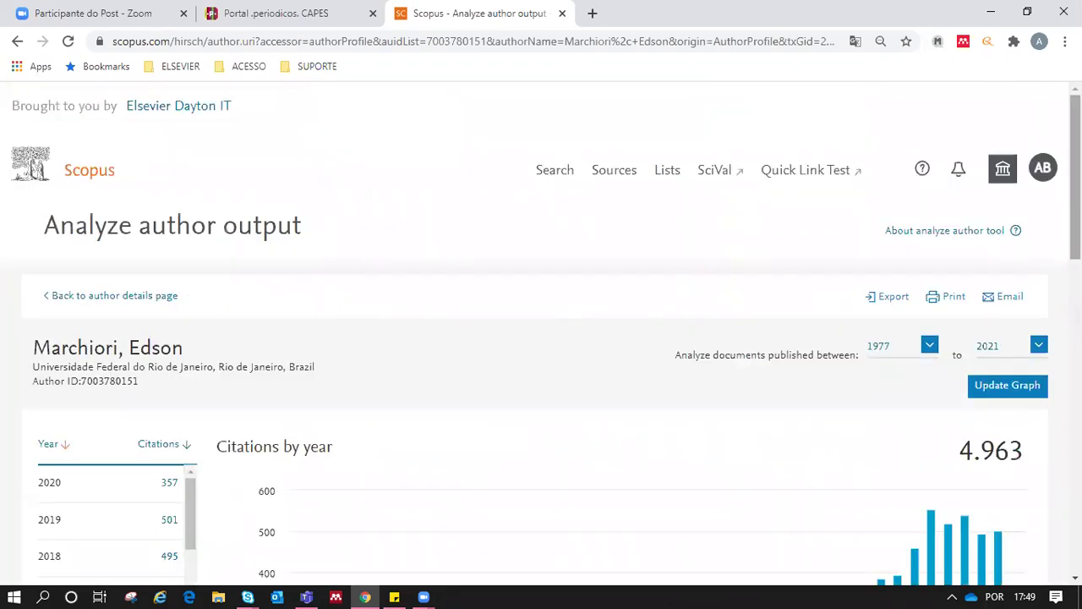
{"action": "scroll", "coordinate": [569, 321], "scroll_direction": "down", "scroll_amount": 4}
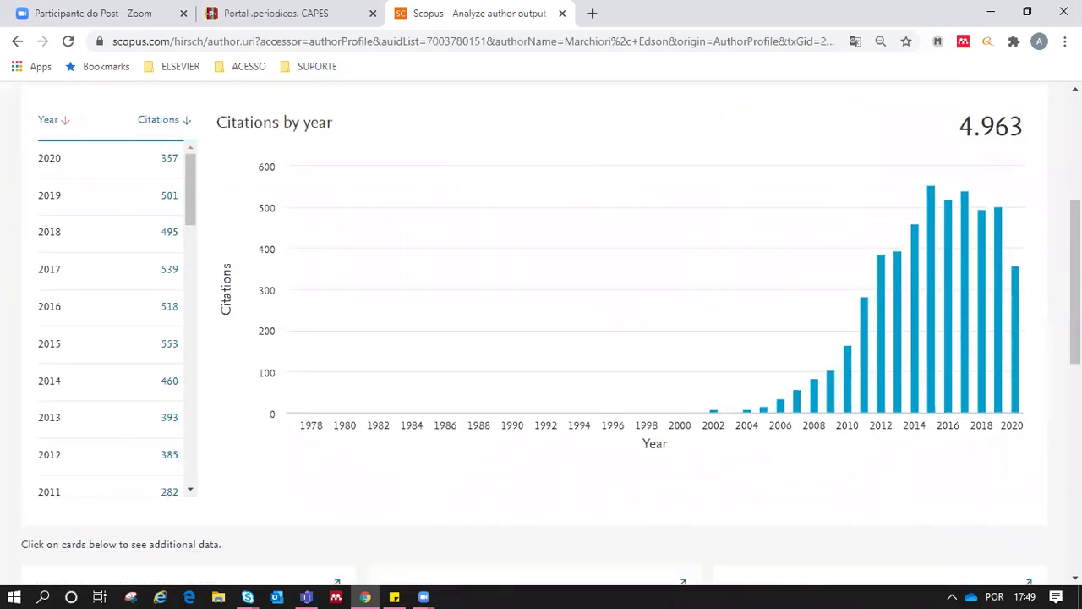
{"action": "mouse_move", "coordinate": [929, 203]}
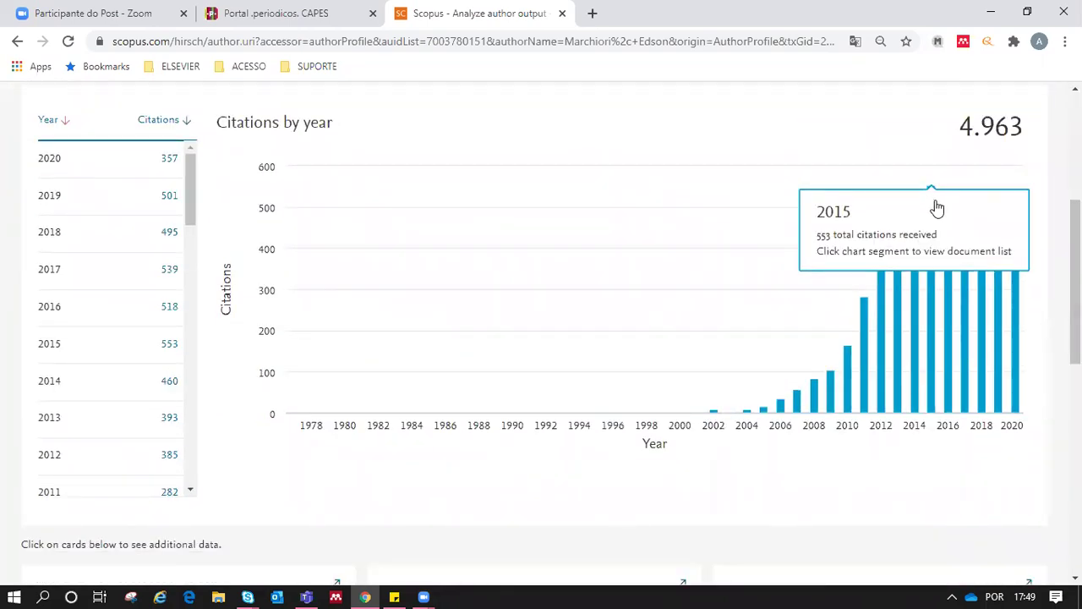
{"action": "mouse_move", "coordinate": [983, 232]}
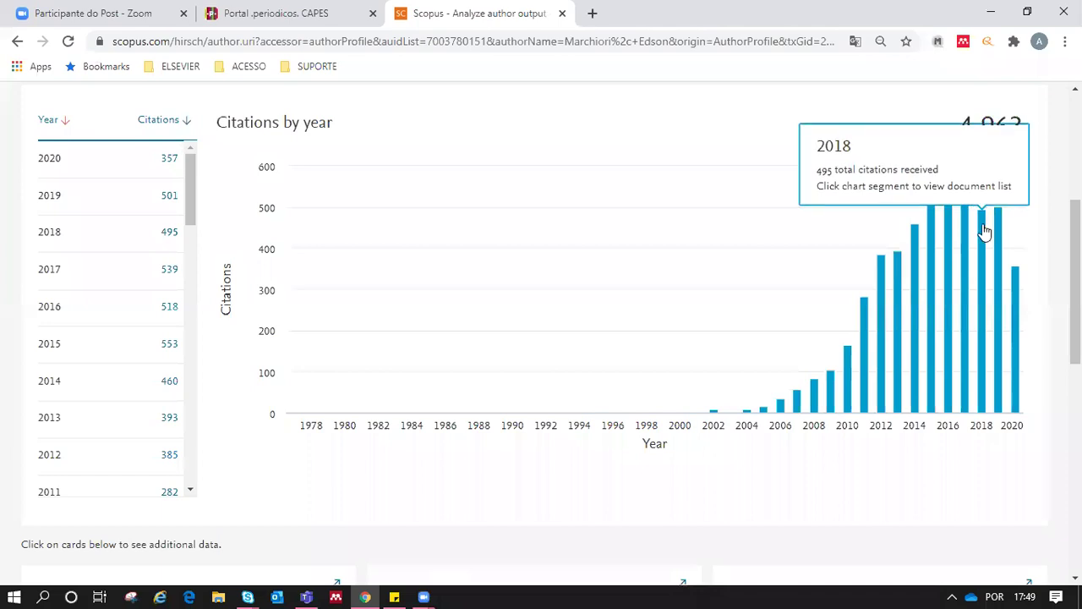
Open the author's h-index graph and view it with its ranked document list.
{"action": "scroll", "coordinate": [1075, 279], "scroll_direction": "down", "scroll_amount": 1}
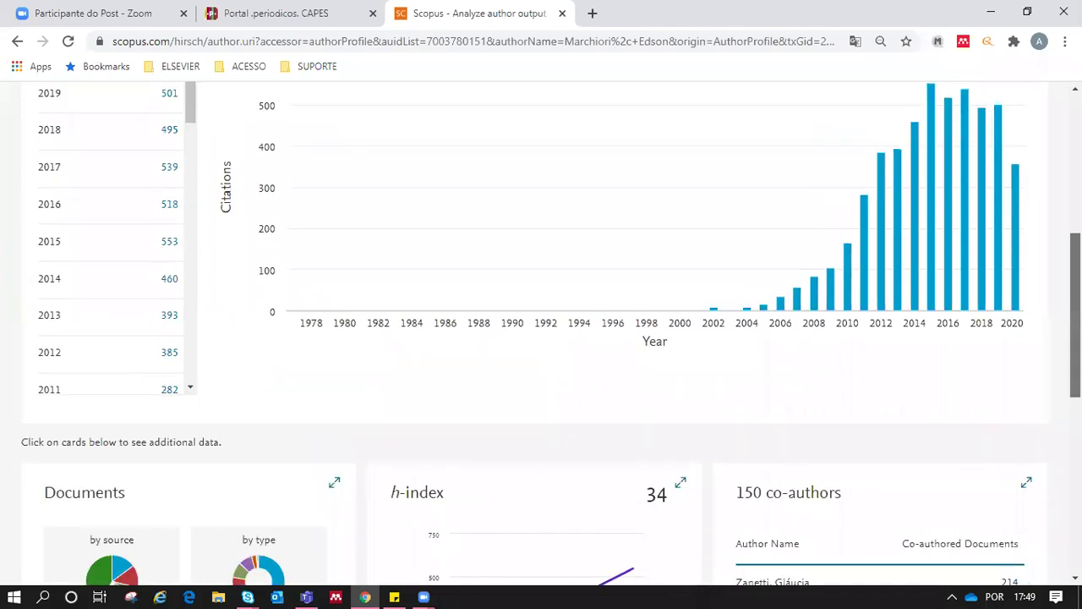
{"action": "scroll", "coordinate": [1039, 439], "scroll_direction": "down", "scroll_amount": 3}
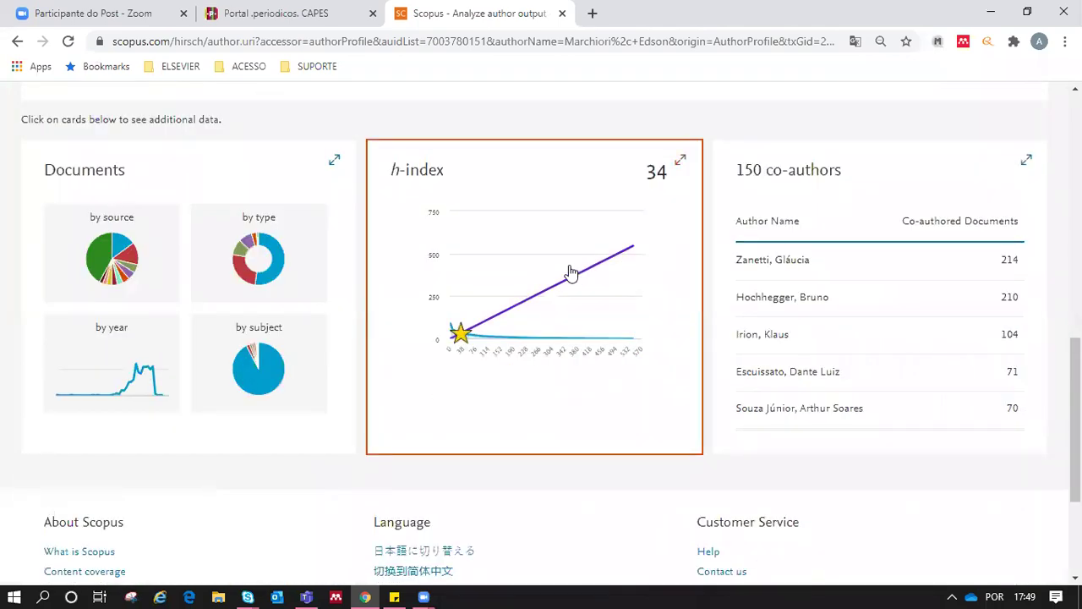
{"action": "left_click", "coordinate": [570, 270]}
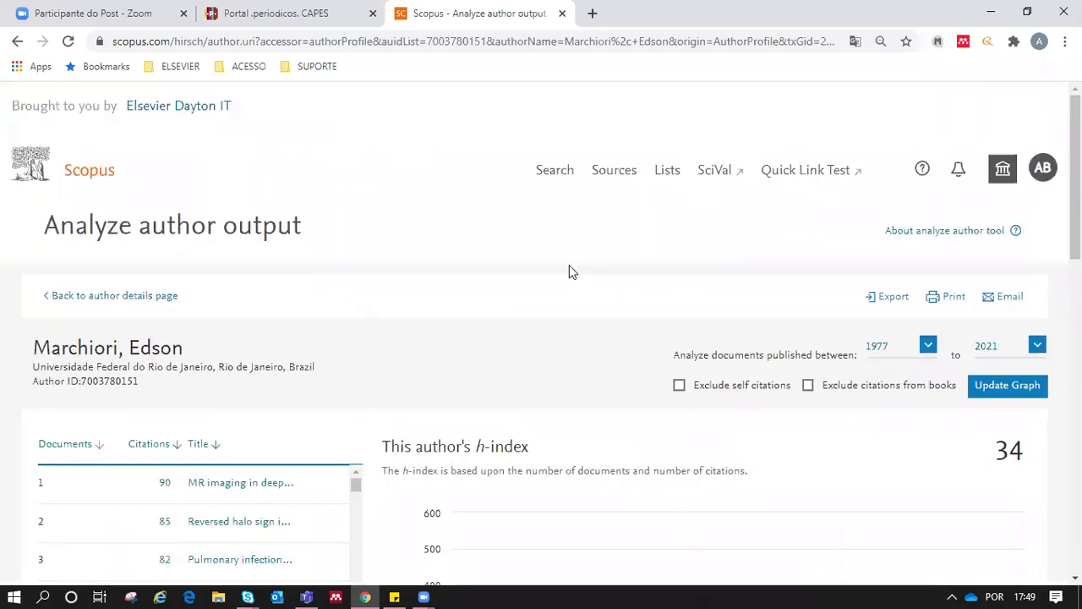
{"action": "scroll", "coordinate": [541, 339], "scroll_direction": "down", "scroll_amount": 3}
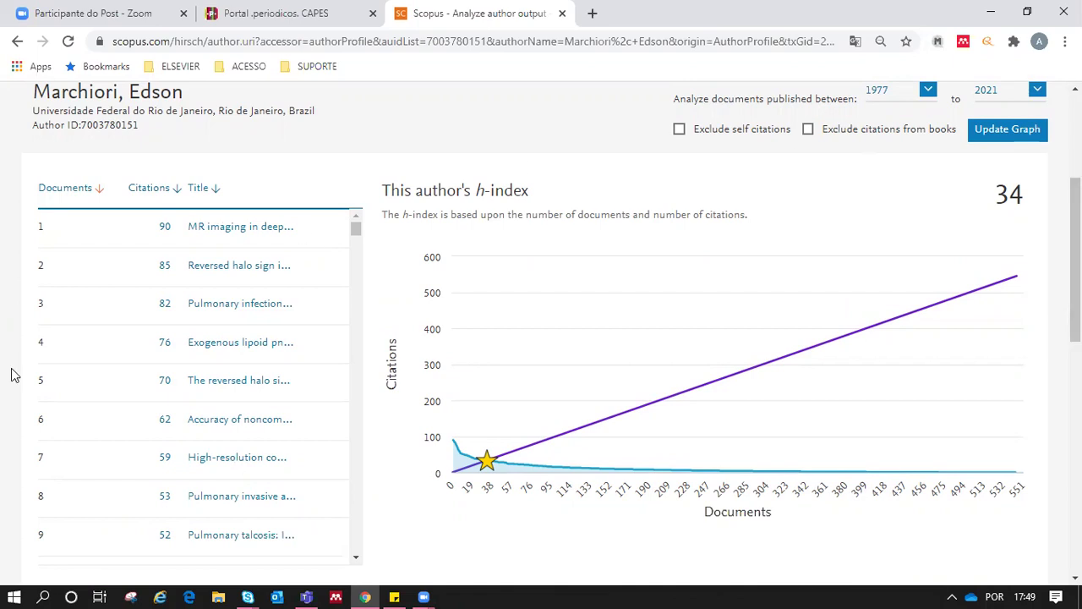
Look through the h-index document list down to the highlighted document 34, comparing document ranks with citations.
{"action": "left_click", "coordinate": [355, 562]}
{"action": "left_click", "coordinate": [355, 562]}
{"action": "left_click", "coordinate": [355, 562]}
{"action": "left_click", "coordinate": [355, 563]}
{"action": "left_click", "coordinate": [355, 562]}
{"action": "left_click", "coordinate": [355, 562]}
{"action": "left_click", "coordinate": [355, 562]}
{"action": "left_click_drag", "start_coordinate": [355, 231], "coordinate": [355, 227]}
{"action": "scroll", "coordinate": [227, 366], "scroll_direction": "down", "scroll_amount": 4}
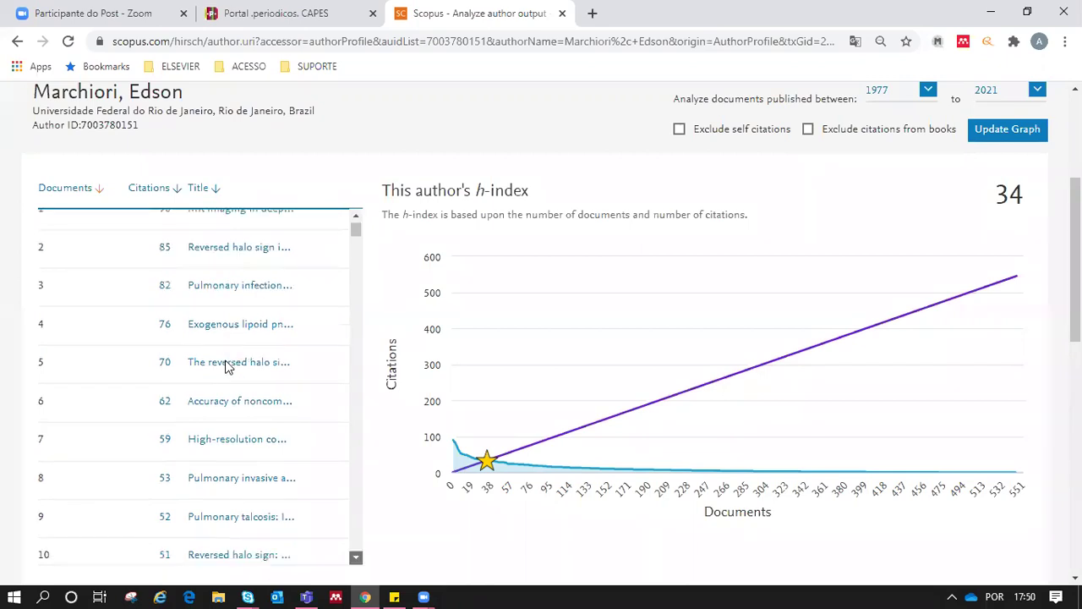
{"action": "left_click_drag", "start_coordinate": [356, 558], "coordinate": [355, 558]}
{"action": "left_click", "coordinate": [355, 558]}
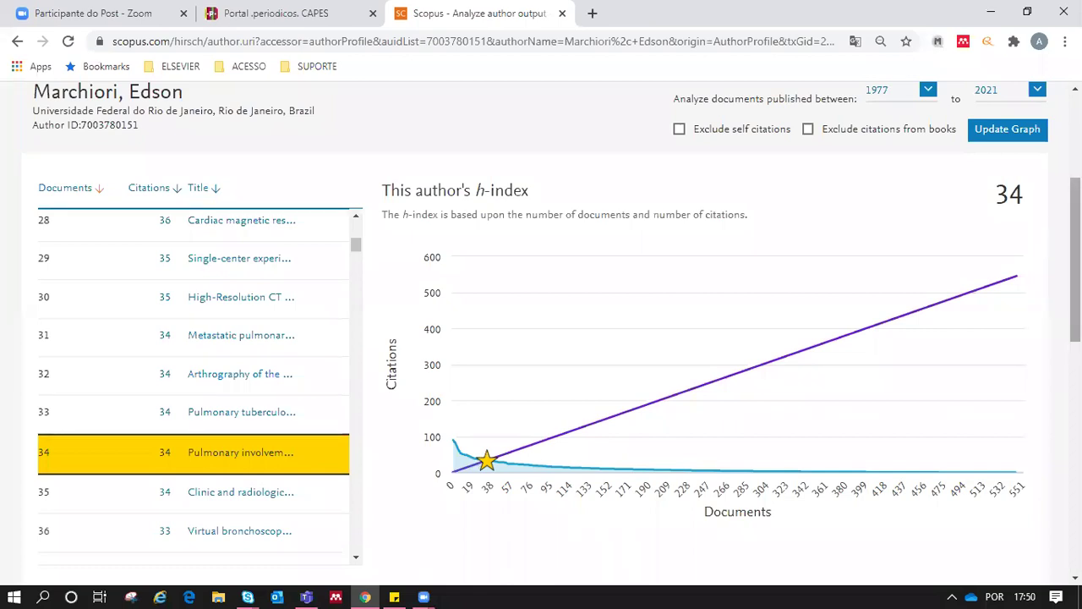
Open the Sources list and examine its refine filters, source titles and CiteScore metrics.
{"action": "scroll", "coordinate": [541, 329], "scroll_direction": "up", "scroll_amount": 1}
{"action": "scroll", "coordinate": [1042, 160], "scroll_direction": "up", "scroll_amount": 3}
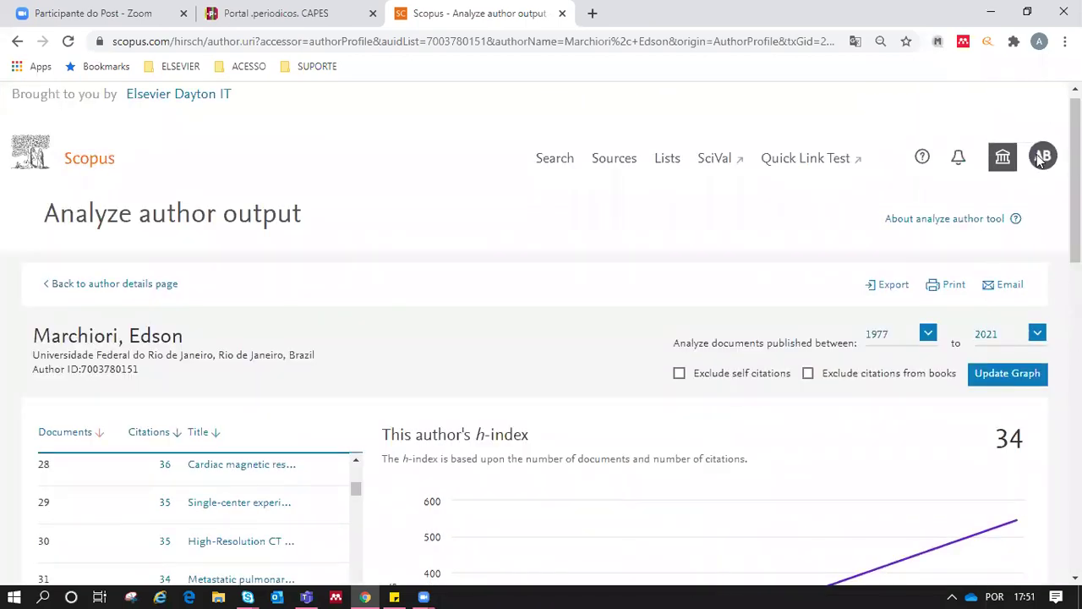
{"action": "left_click", "coordinate": [624, 168]}
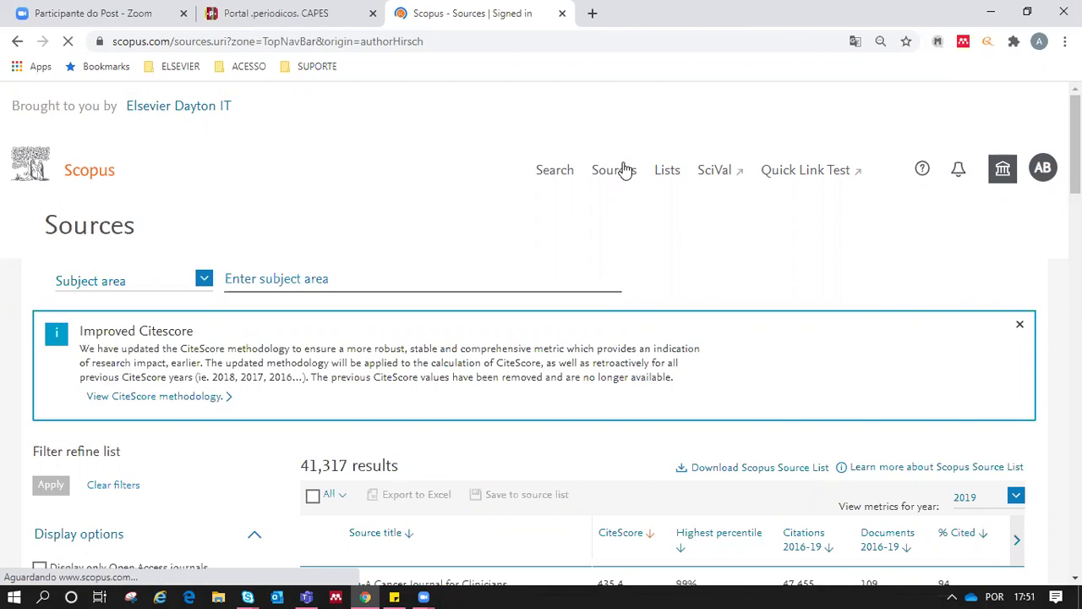
{"action": "scroll", "coordinate": [630, 173], "scroll_direction": "down", "scroll_amount": 1}
{"action": "scroll", "coordinate": [557, 331], "scroll_direction": "down", "scroll_amount": 4}
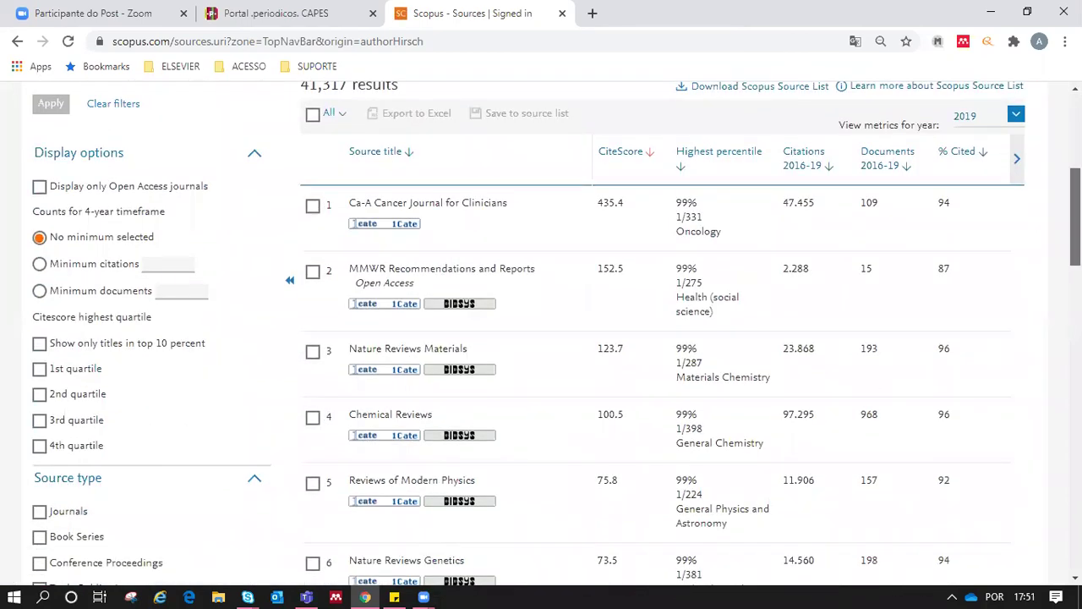
{"action": "scroll", "coordinate": [557, 331], "scroll_direction": "down", "scroll_amount": 1}
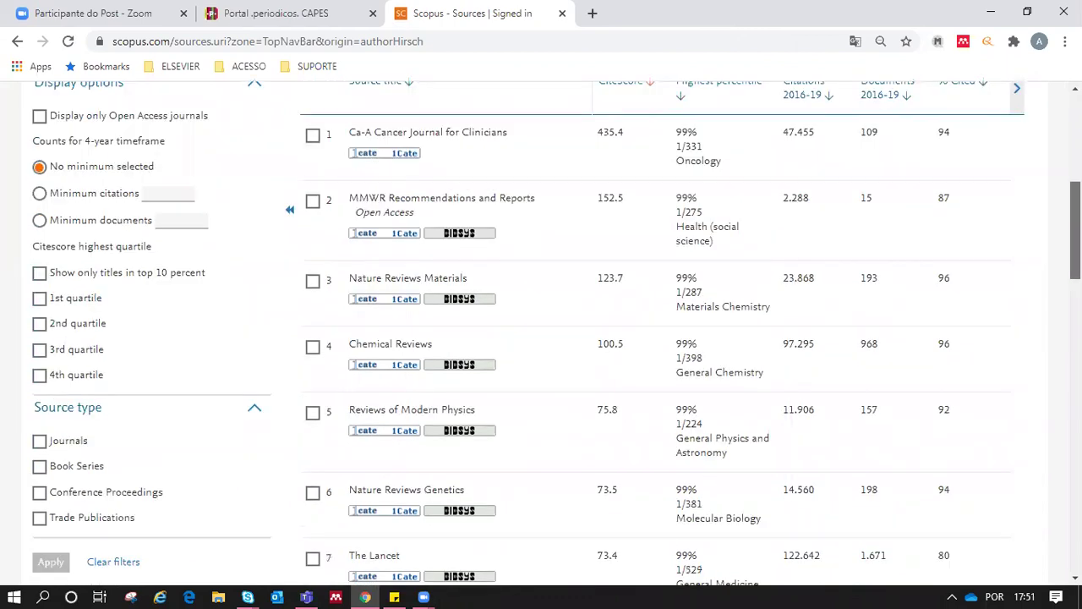
{"action": "scroll", "coordinate": [250, 128], "scroll_direction": "up", "scroll_amount": 1}
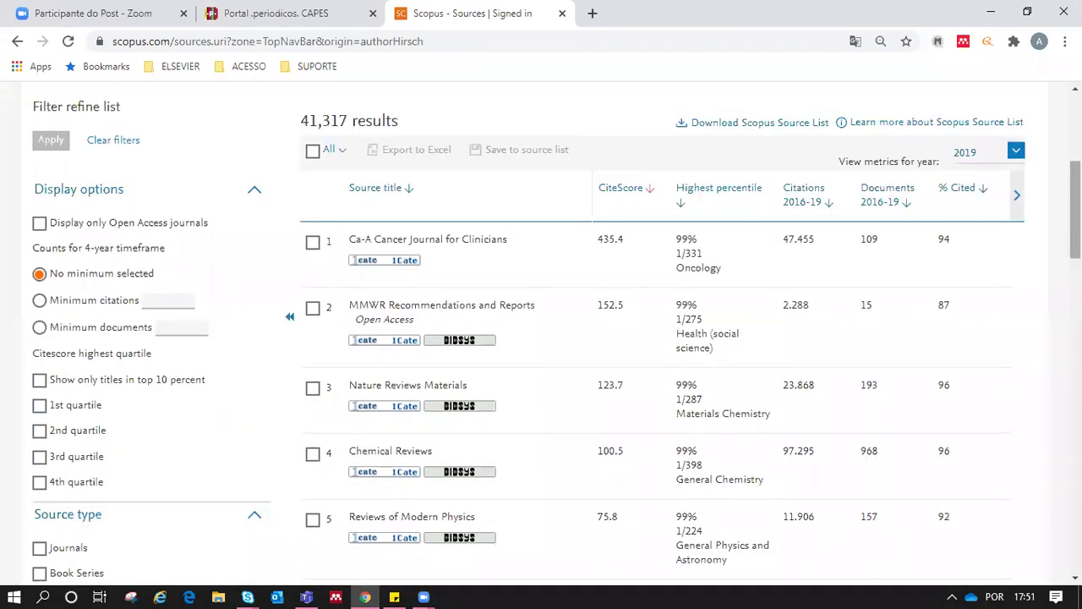
{"action": "scroll", "coordinate": [1075, 211], "scroll_direction": "down", "scroll_amount": 2}
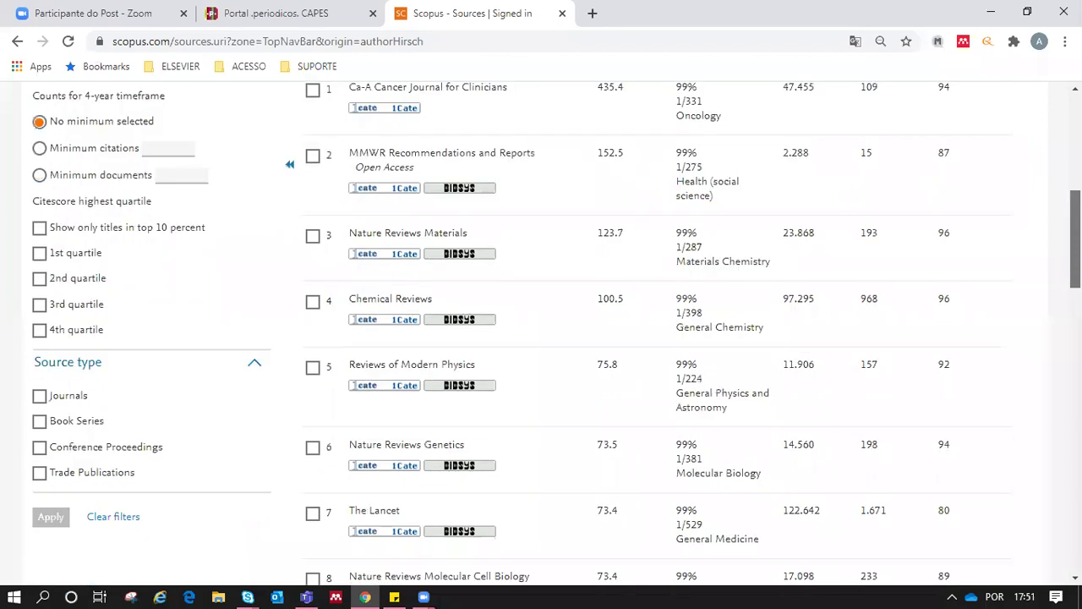
{"action": "scroll", "coordinate": [567, 239], "scroll_direction": "up", "scroll_amount": 2}
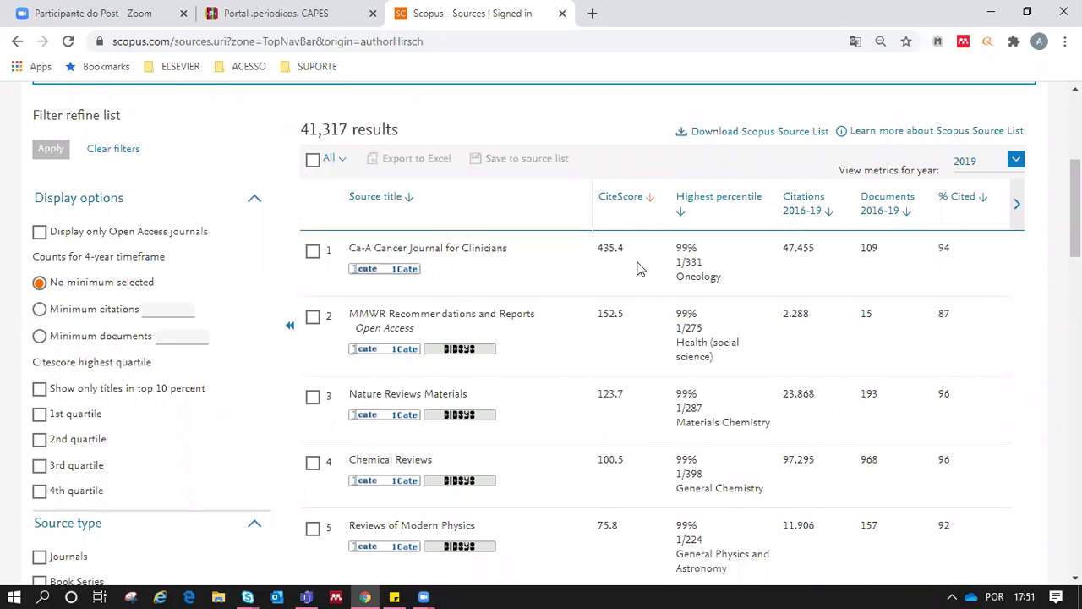
Show the remaining metric columns of the source list, including SNIP, SJR and Publisher.
{"action": "scroll", "coordinate": [718, 225], "scroll_direction": "up", "scroll_amount": 3}
{"action": "scroll", "coordinate": [541, 338], "scroll_direction": "down", "scroll_amount": 1}
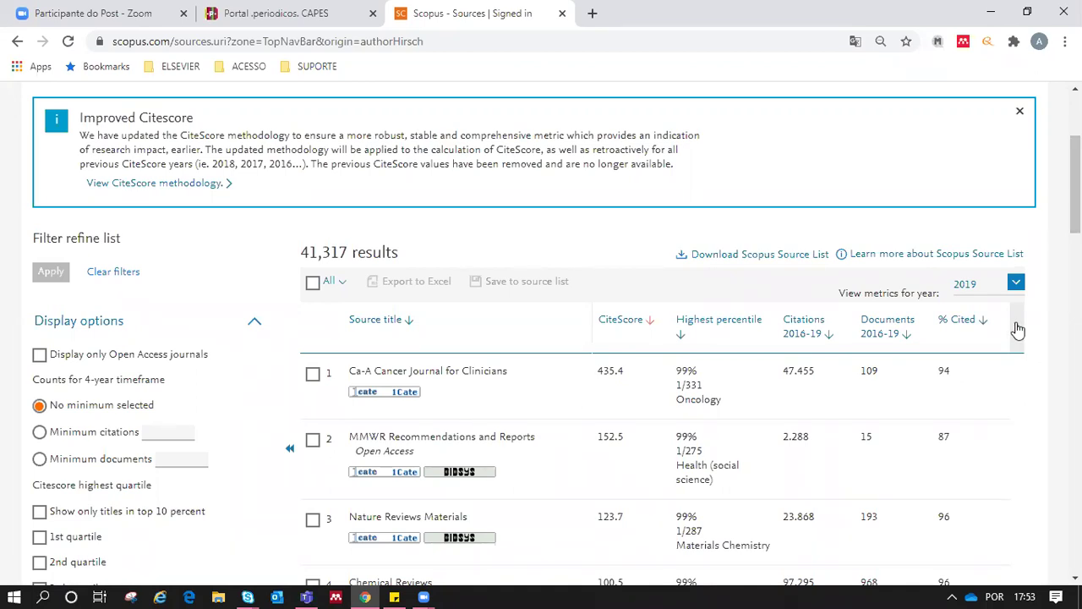
{"action": "left_click", "coordinate": [1018, 329]}
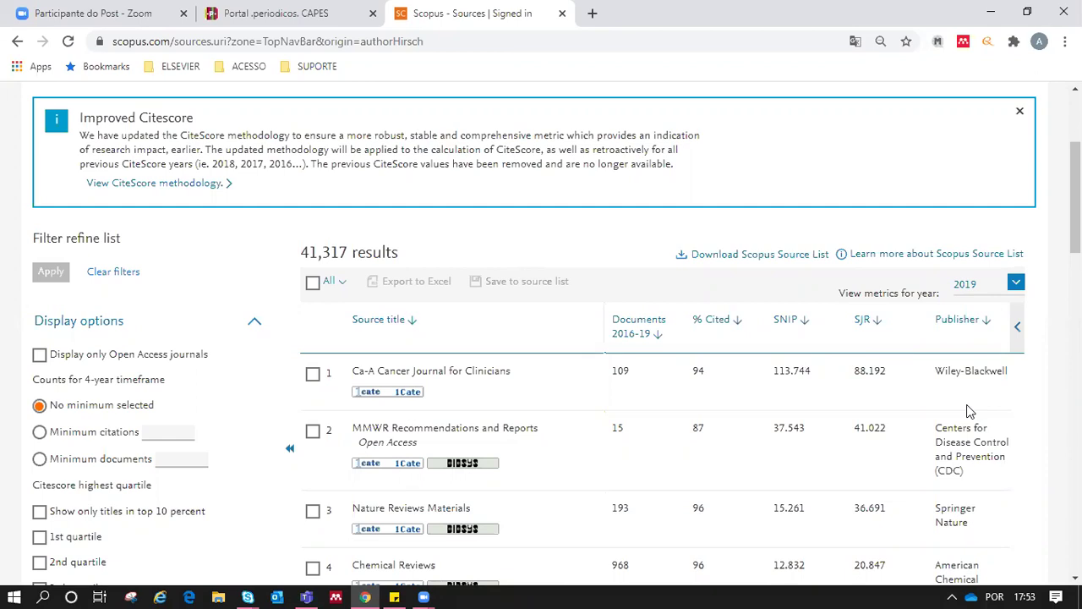
Search the source subject areas for Education.
{"action": "scroll", "coordinate": [907, 221], "scroll_direction": "up", "scroll_amount": 3}
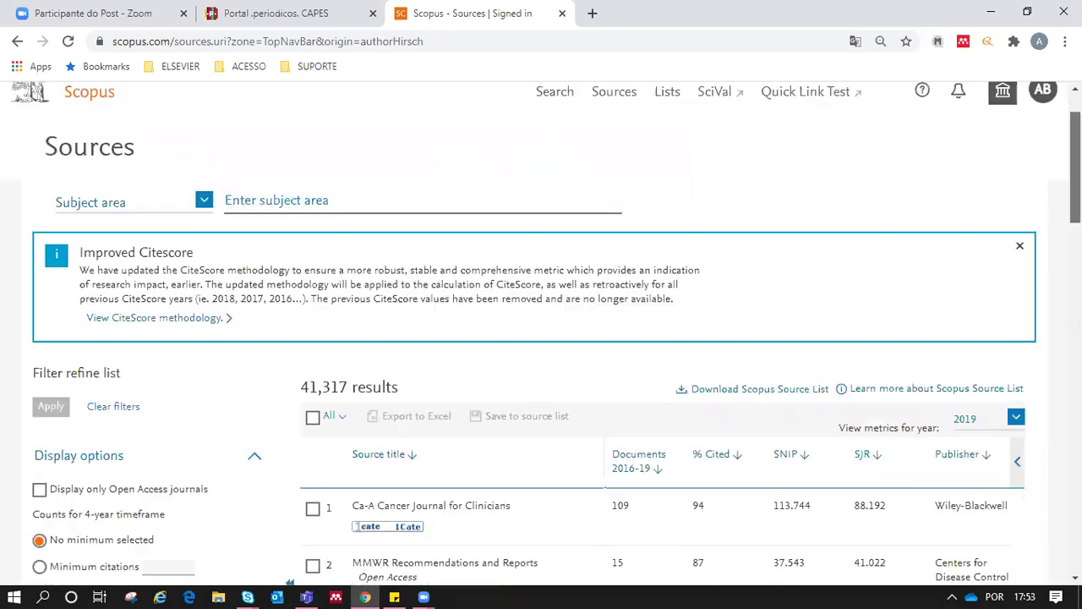
{"action": "left_click", "coordinate": [242, 246]}
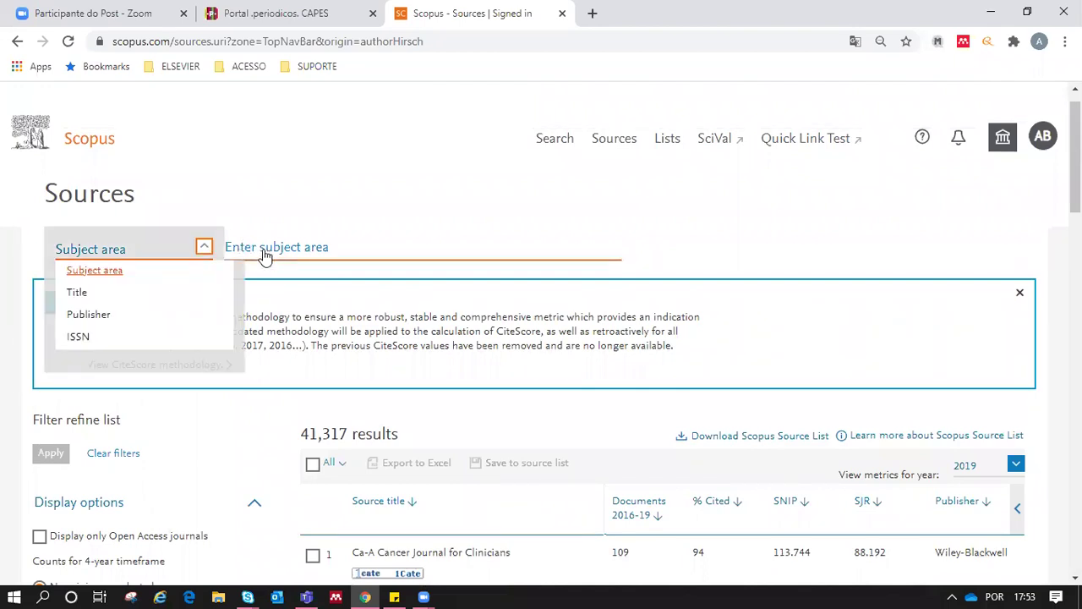
{"action": "left_click", "coordinate": [259, 248]}
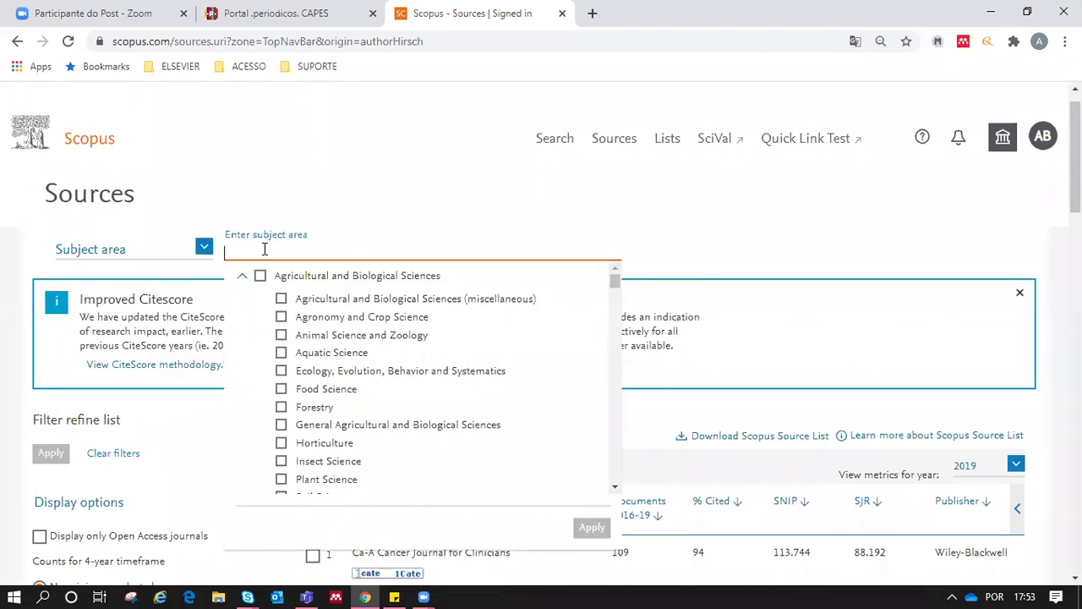
{"action": "type", "text": "Ed"}
{"action": "type", "text": "cation"}
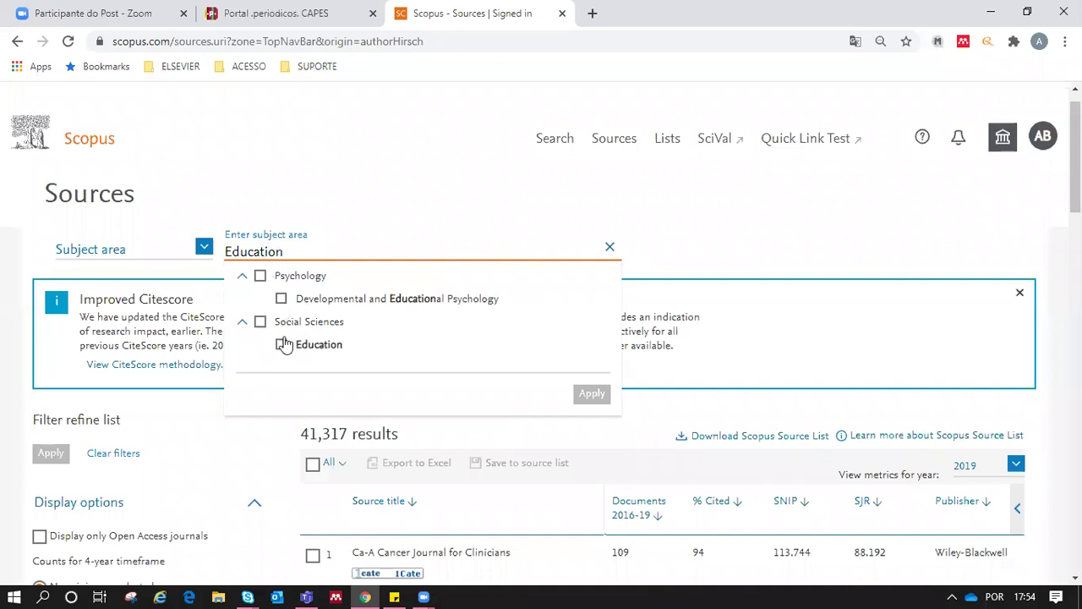
Clear the Education text from the subject area search.
{"action": "key", "text": "BackSpace"}
{"action": "key", "text": "BackSpace"}
{"action": "key", "text": "BackSpace"}
{"action": "key", "text": "BackSpace"}
{"action": "key", "text": "BackSpace"}
{"action": "key", "text": "BackSpace"}
{"action": "key", "text": "BackSpace"}
{"action": "key", "text": "BackSpace"}
{"action": "key", "text": "BackSpace"}
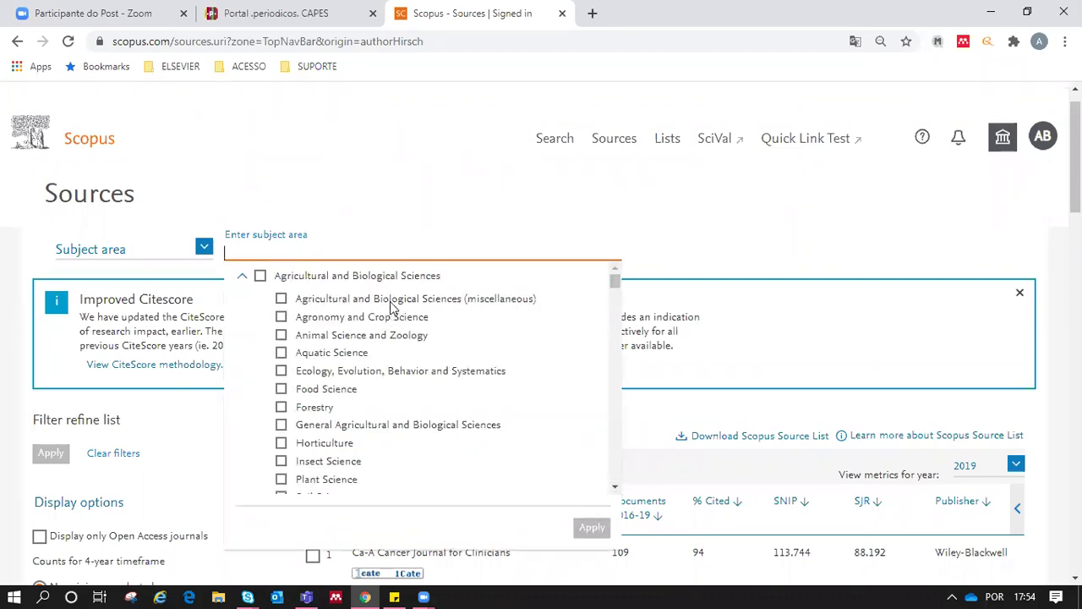
Browse the subject area list, filter the sources by Religious Studies and look through the resulting titles.
{"action": "left_click", "coordinate": [615, 488]}
{"action": "left_click", "coordinate": [616, 488]}
{"action": "left_click", "coordinate": [615, 488]}
{"action": "left_click", "coordinate": [616, 488]}
{"action": "left_click", "coordinate": [616, 489]}
{"action": "left_click", "coordinate": [615, 489]}
{"action": "left_click", "coordinate": [615, 489]}
{"action": "left_click", "coordinate": [615, 490]}
{"action": "left_click", "coordinate": [615, 489]}
{"action": "left_click", "coordinate": [615, 490]}
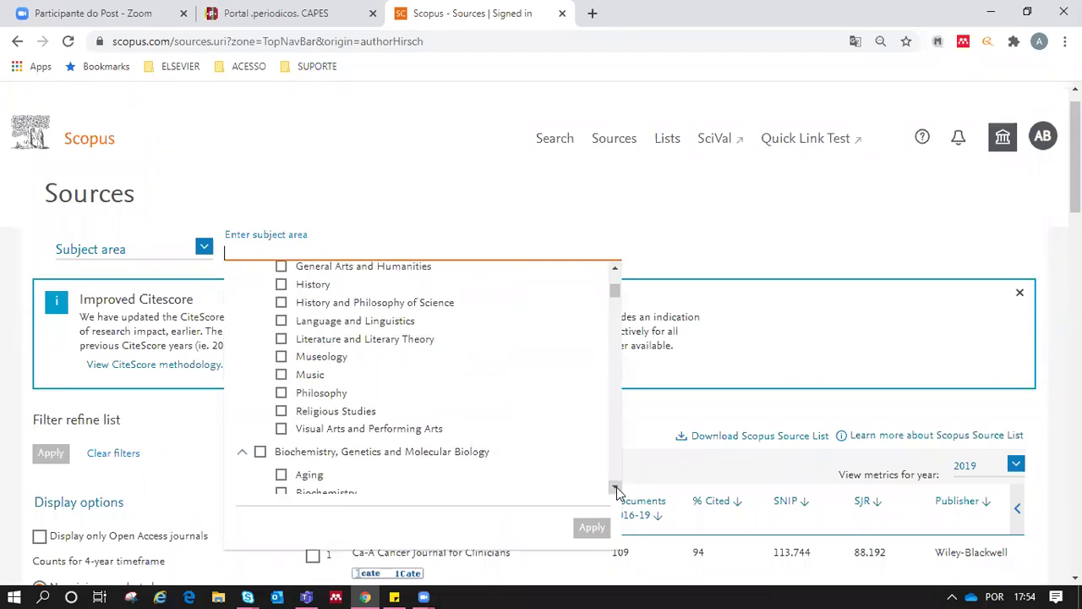
{"action": "left_click", "coordinate": [616, 490]}
{"action": "left_click", "coordinate": [616, 489]}
{"action": "left_click", "coordinate": [616, 489]}
{"action": "left_click", "coordinate": [616, 490]}
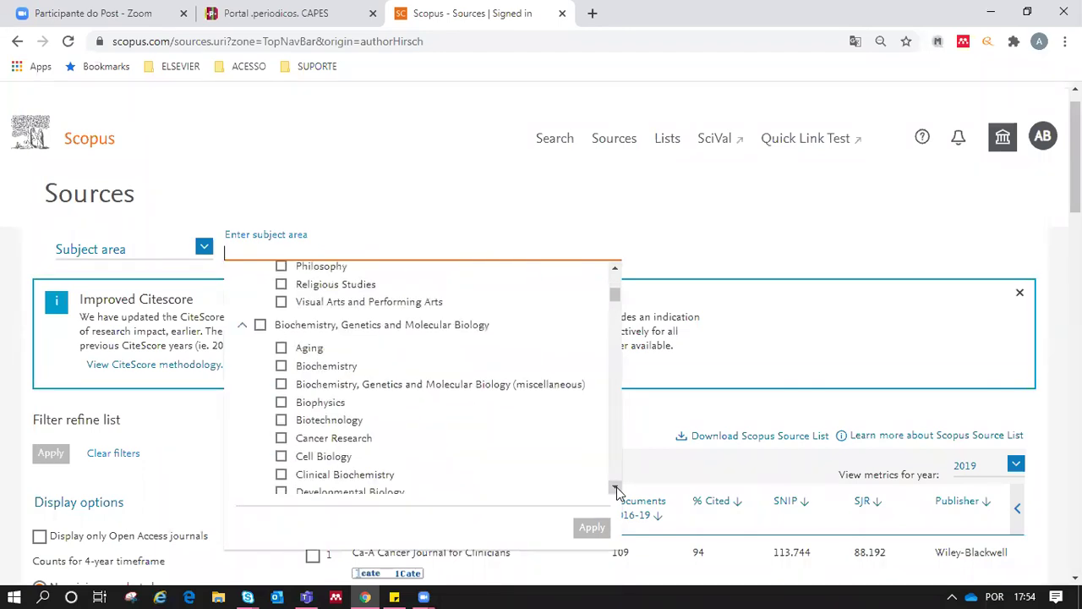
{"action": "left_click", "coordinate": [282, 284]}
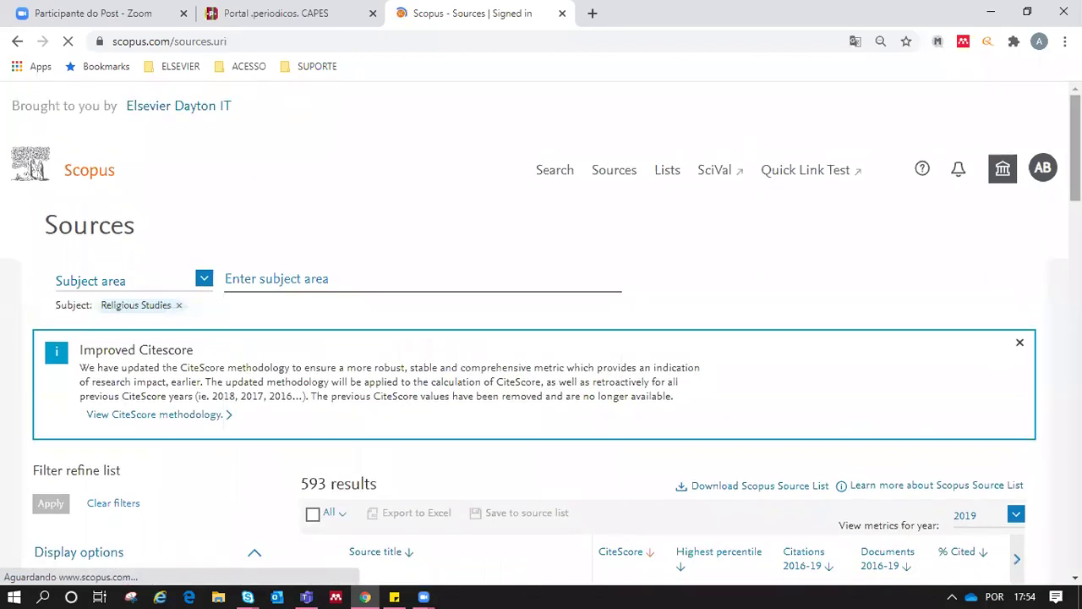
{"action": "scroll", "coordinate": [541, 338], "scroll_direction": "down", "scroll_amount": 3}
{"action": "scroll", "coordinate": [883, 436], "scroll_direction": "down", "scroll_amount": 1}
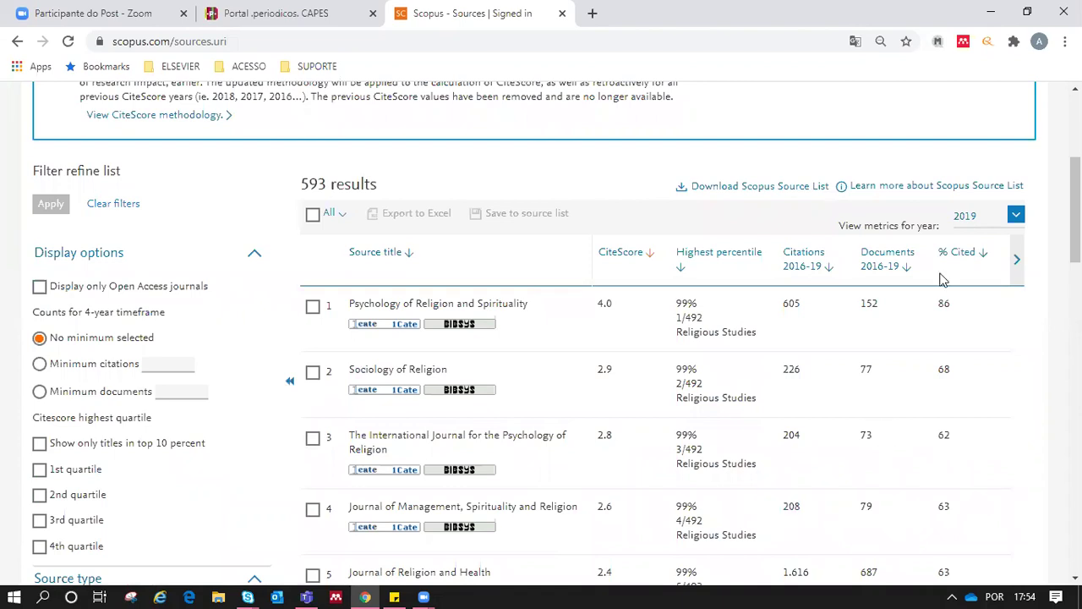
Remove the Religious Studies filter, search the sources by title for Applied Energy and look through the matching titles.
{"action": "scroll", "coordinate": [288, 263], "scroll_direction": "up", "scroll_amount": 3}
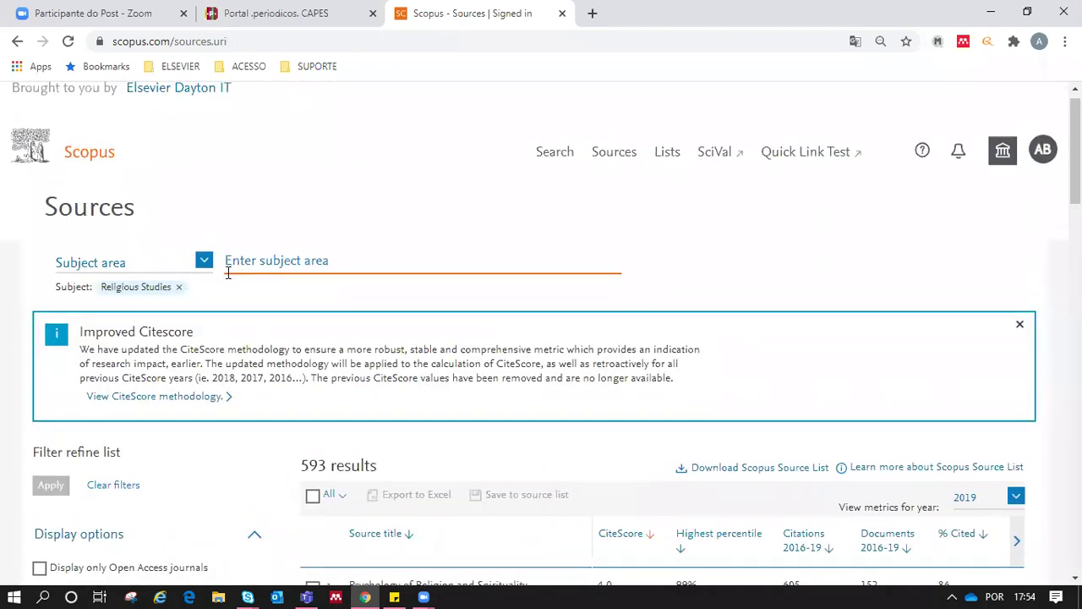
{"action": "left_click", "coordinate": [180, 287]}
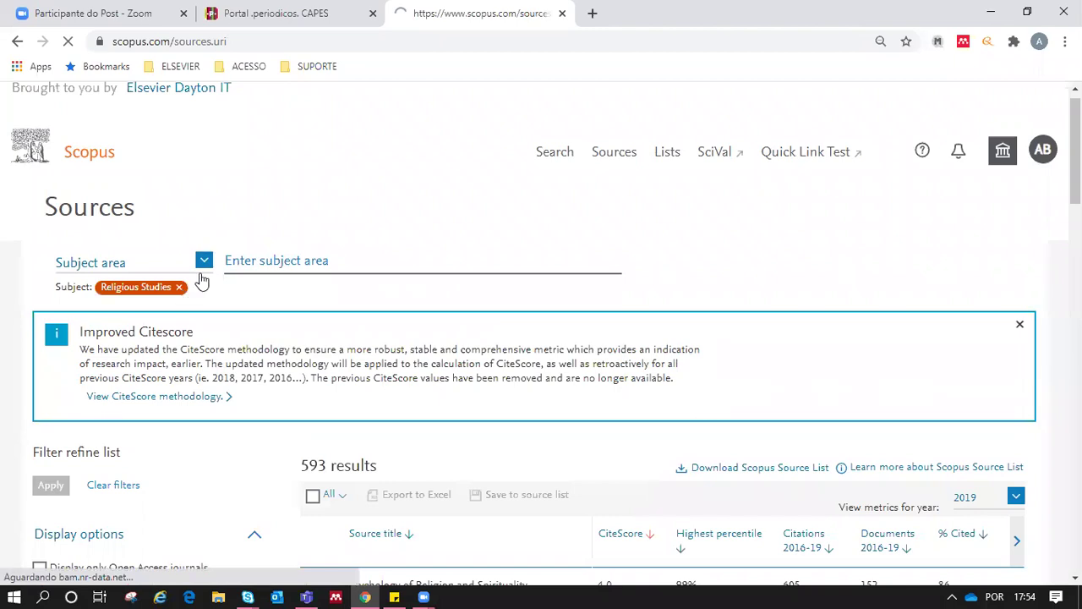
{"action": "left_click", "coordinate": [204, 280]}
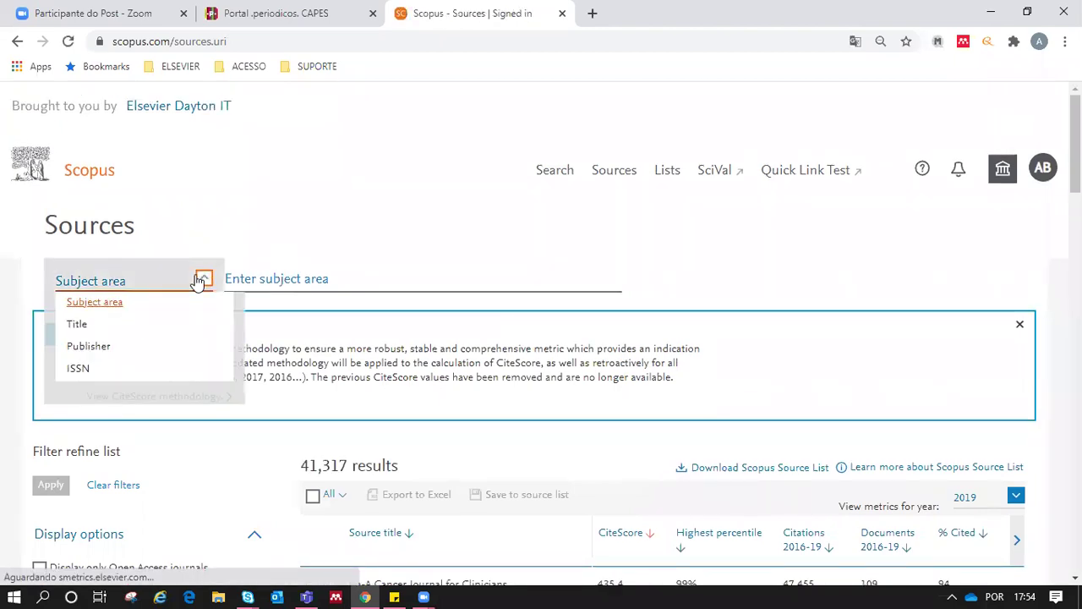
{"action": "left_click", "coordinate": [114, 325]}
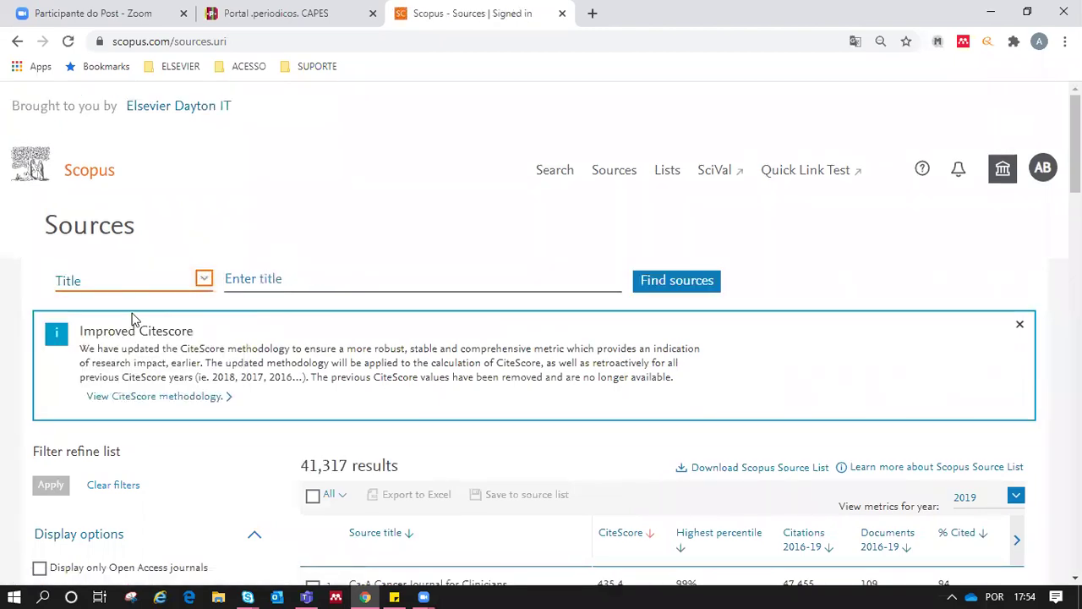
{"action": "left_click", "coordinate": [294, 281]}
{"action": "type", "text": "Applu"}
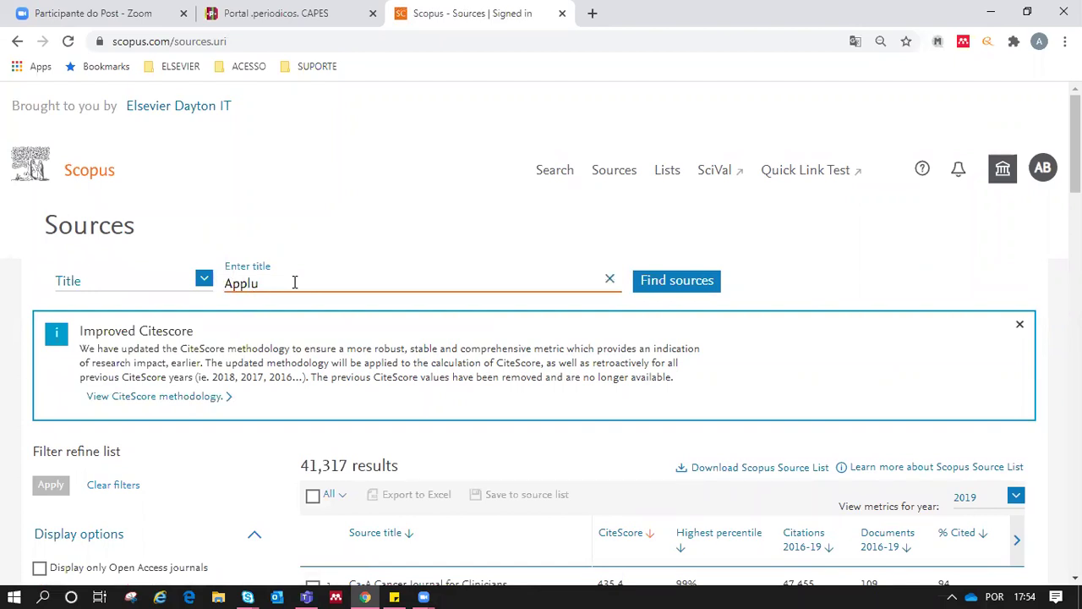
{"action": "key", "text": "BackSpace"}
{"action": "type", "text": "ied Energy"}
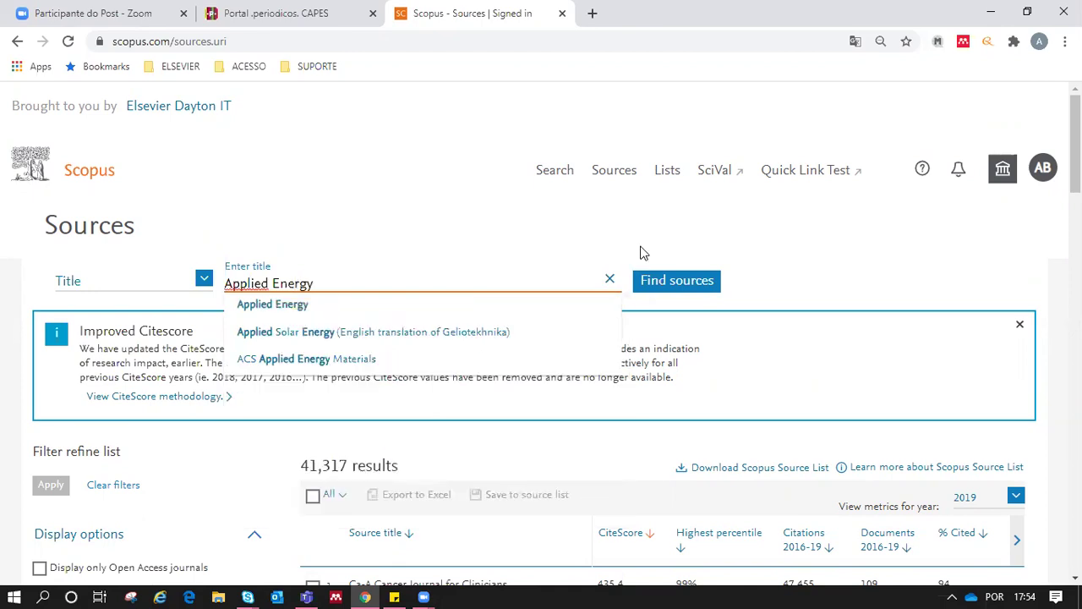
{"action": "left_click", "coordinate": [680, 283]}
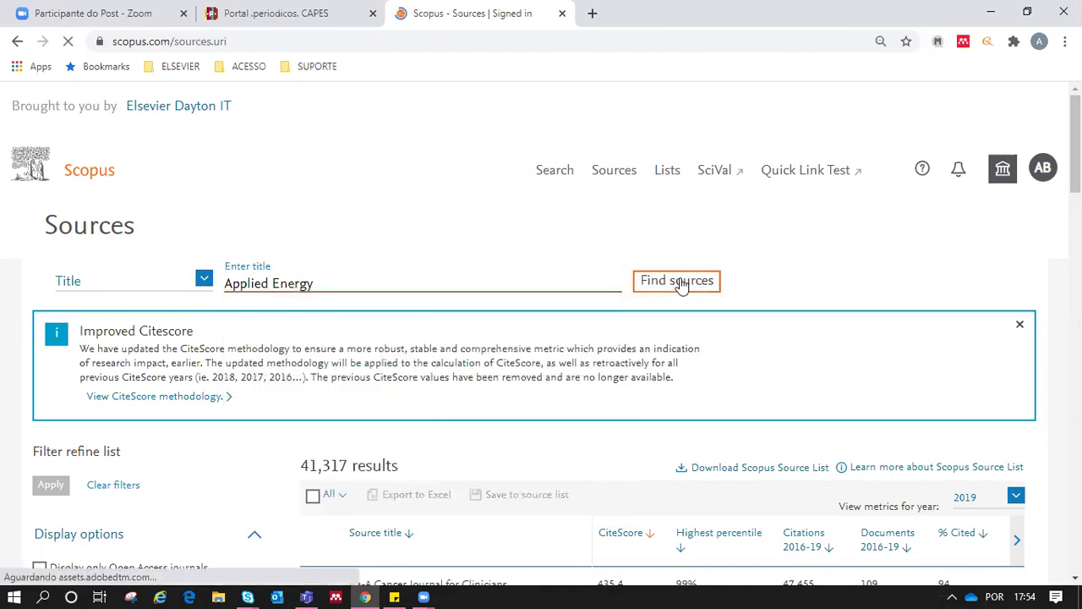
{"action": "scroll", "coordinate": [524, 278], "scroll_direction": "down", "scroll_amount": 4}
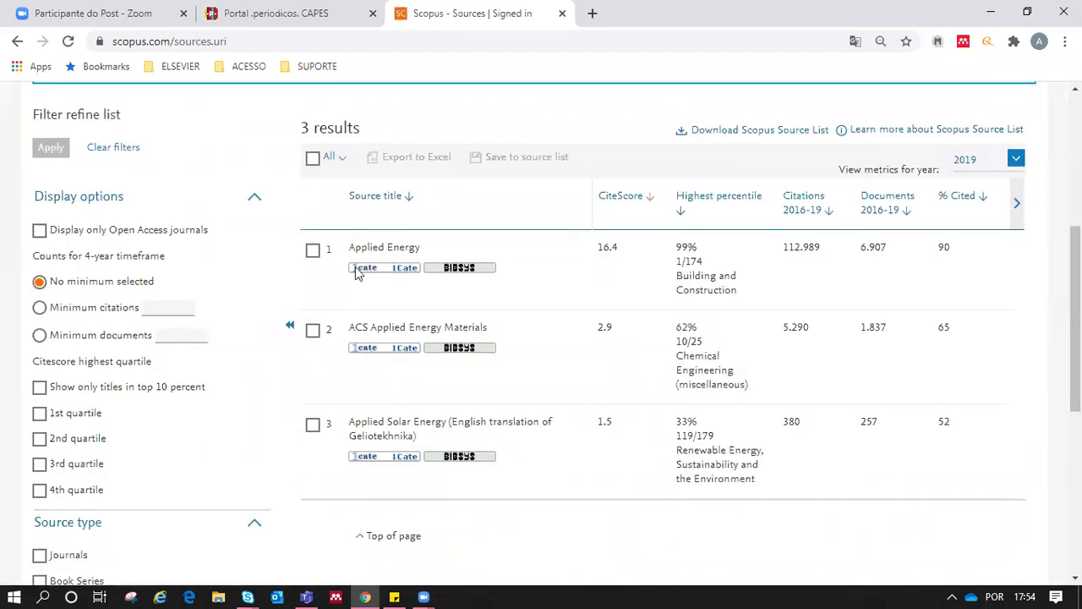
Remove the Applied Energy title filter and filter the sources by the publisher Emerald.
{"action": "scroll", "coordinate": [1075, 322], "scroll_direction": "up", "scroll_amount": 5}
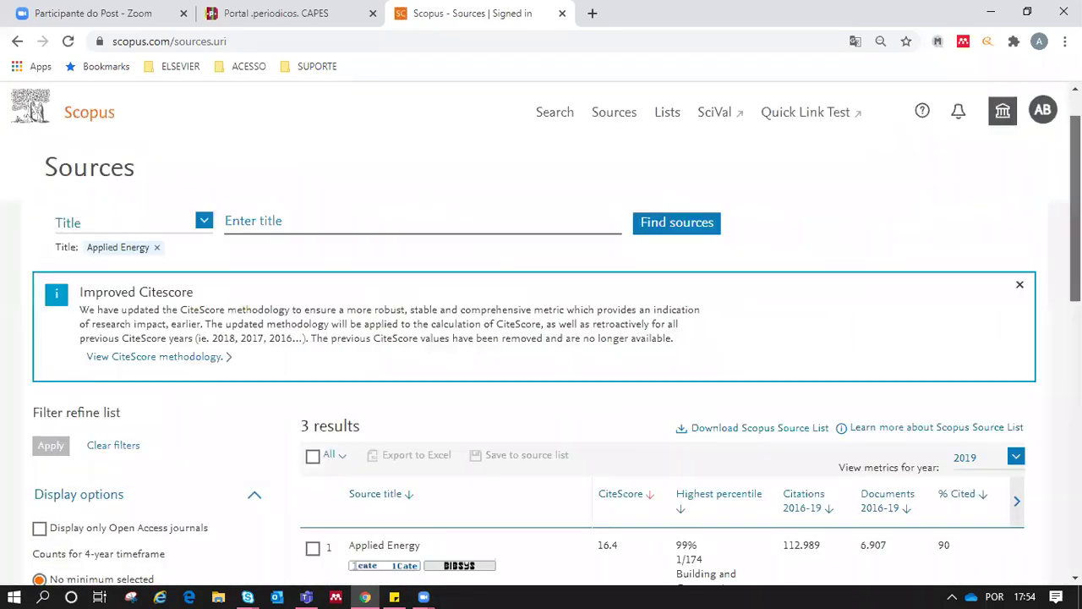
{"action": "left_click", "coordinate": [156, 306]}
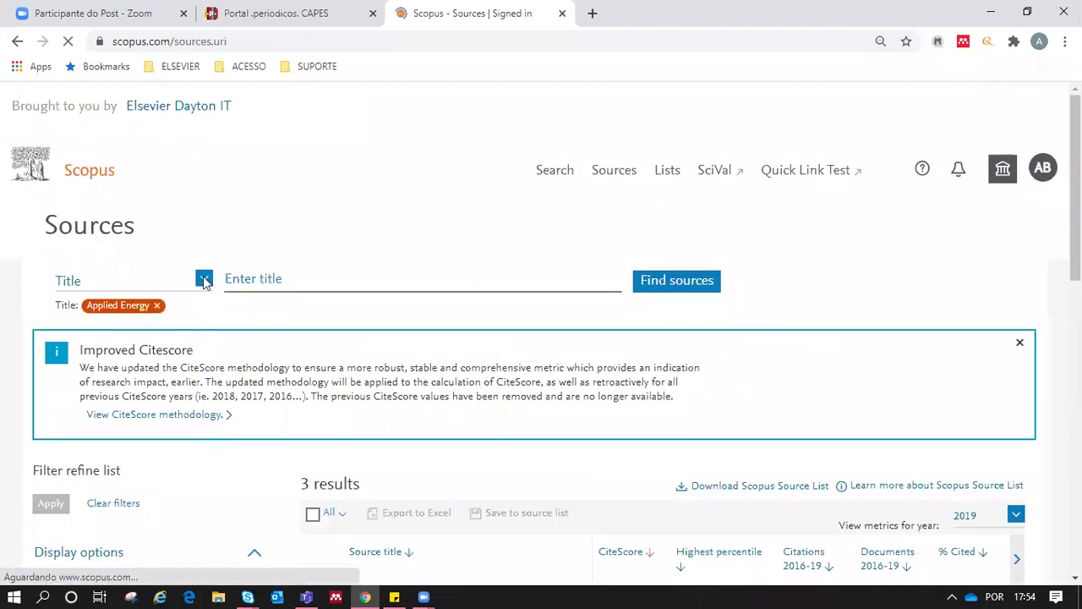
{"action": "left_click", "coordinate": [204, 281]}
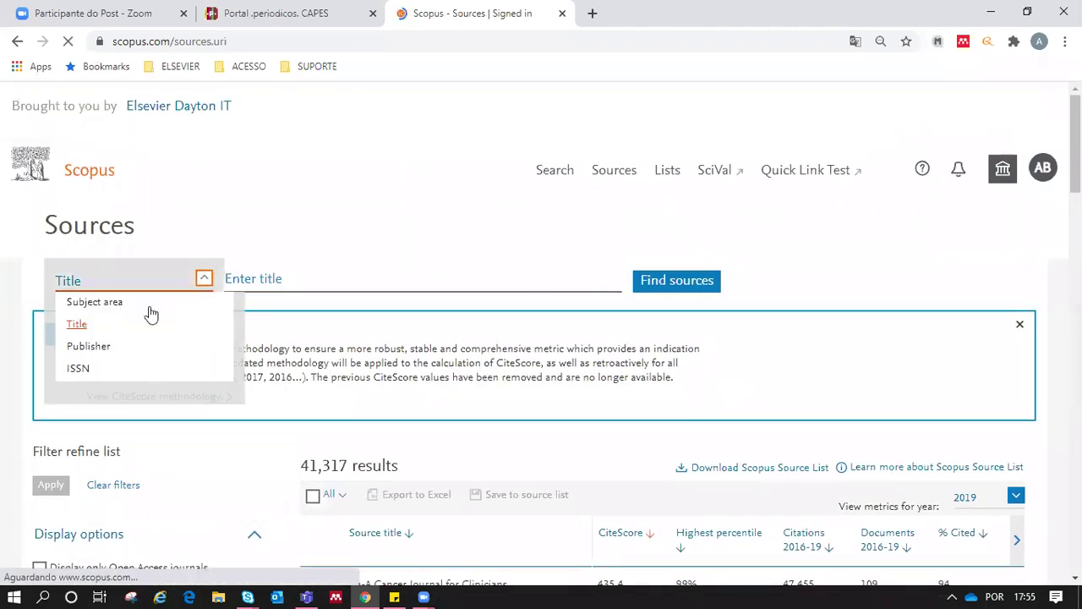
{"action": "left_click", "coordinate": [66, 344]}
{"action": "left_click", "coordinate": [278, 279]}
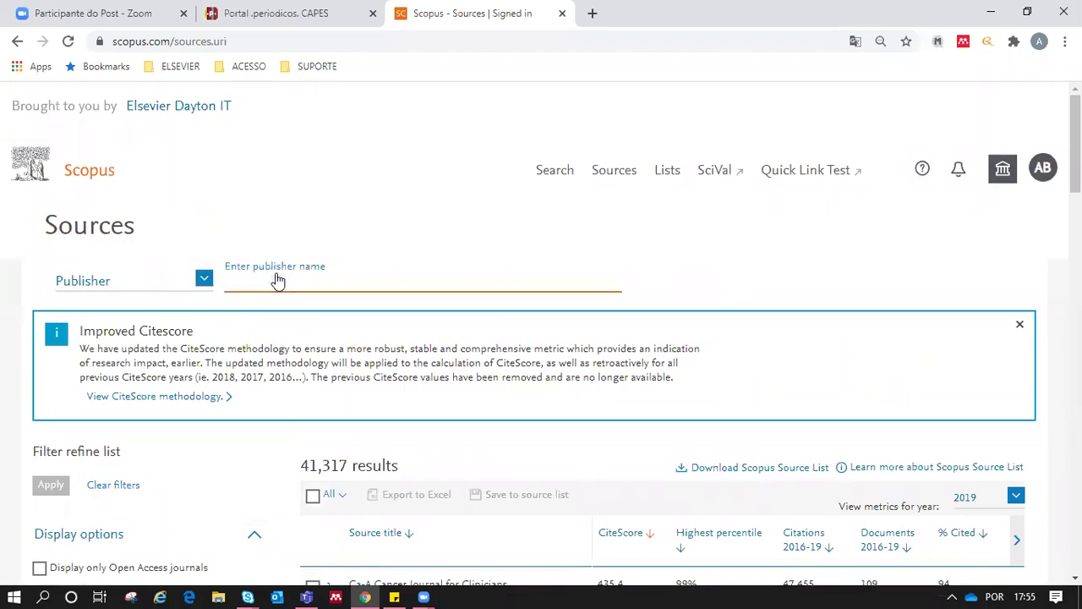
{"action": "type", "text": "emerald"}
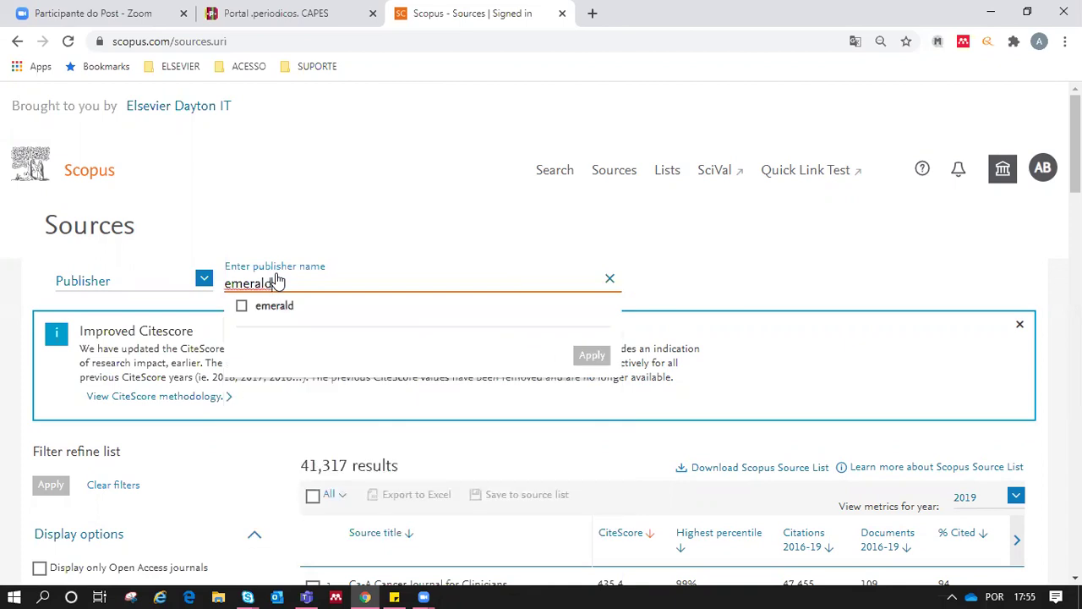
{"action": "left_click", "coordinate": [241, 306]}
{"action": "left_click", "coordinate": [590, 355]}
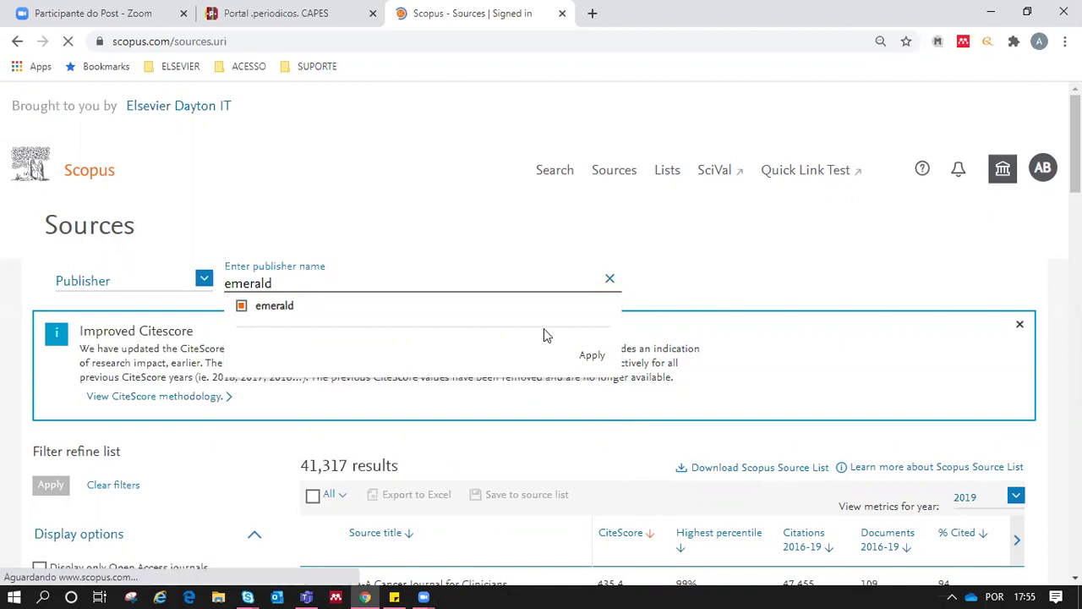
Look through the Emerald titles, showing the remaining metric columns with SNIP, SJR and Publisher.
{"action": "scroll", "coordinate": [1006, 320], "scroll_direction": "down", "scroll_amount": 1}
{"action": "scroll", "coordinate": [1006, 320], "scroll_direction": "down", "scroll_amount": 5}
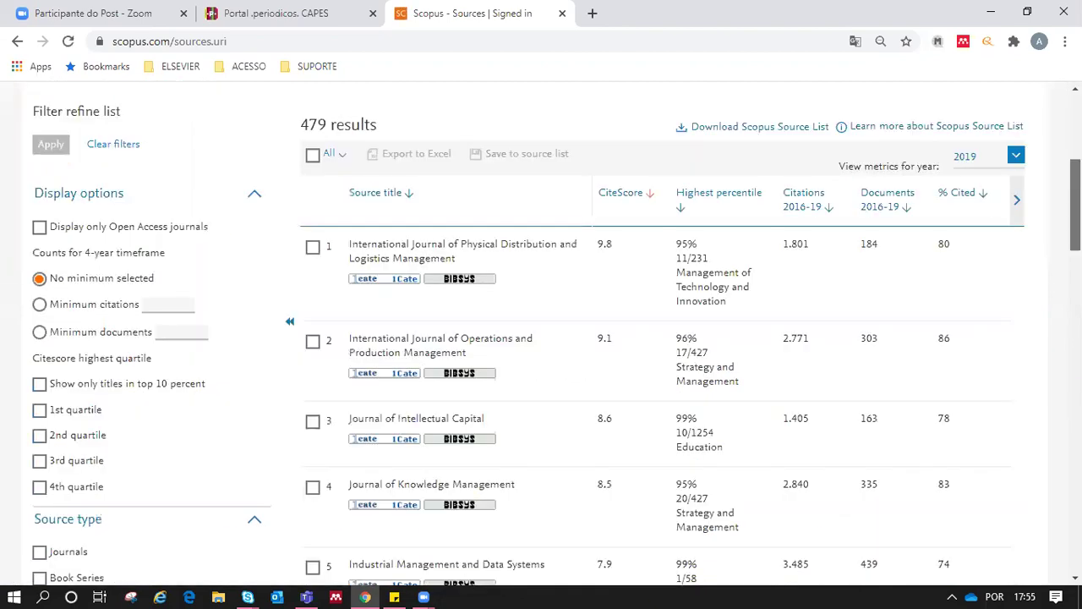
{"action": "scroll", "coordinate": [1017, 218], "scroll_direction": "up", "scroll_amount": 1}
{"action": "left_click", "coordinate": [1020, 219]}
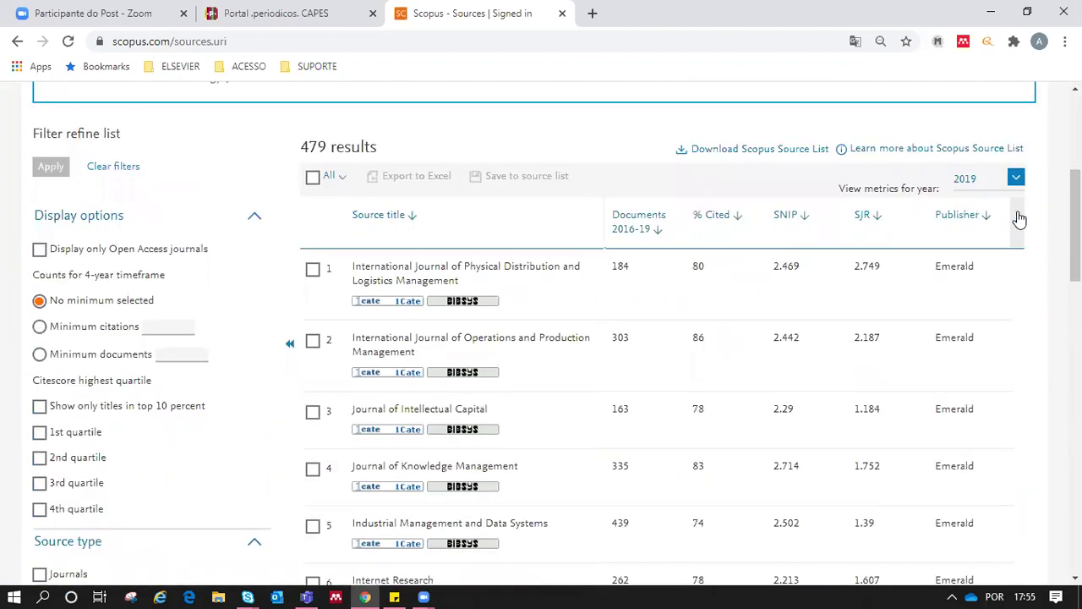
{"action": "scroll", "coordinate": [1074, 224], "scroll_direction": "down", "scroll_amount": 4}
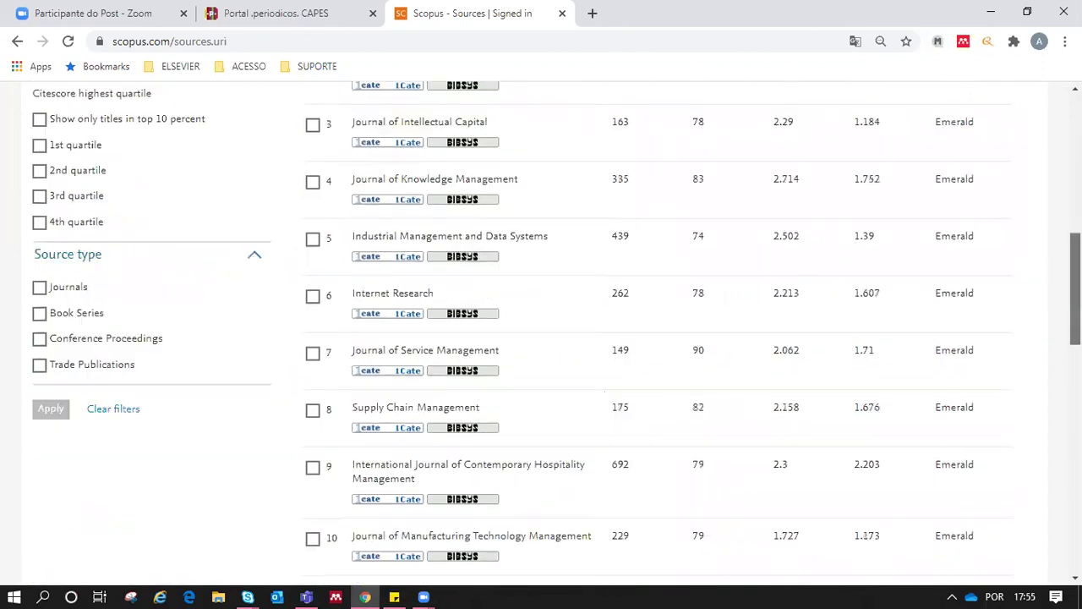
Clear the Emerald filter and filter the sources by the subject areas Oncology and Oncology (nursing).
{"action": "scroll", "coordinate": [353, 230], "scroll_direction": "up", "scroll_amount": 7}
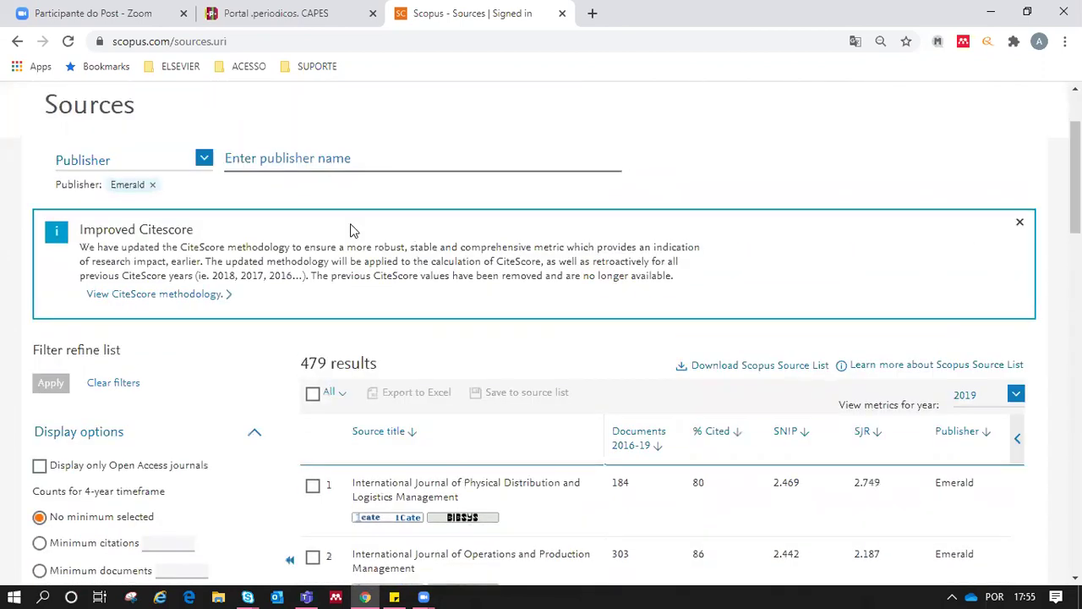
{"action": "left_click", "coordinate": [151, 185]}
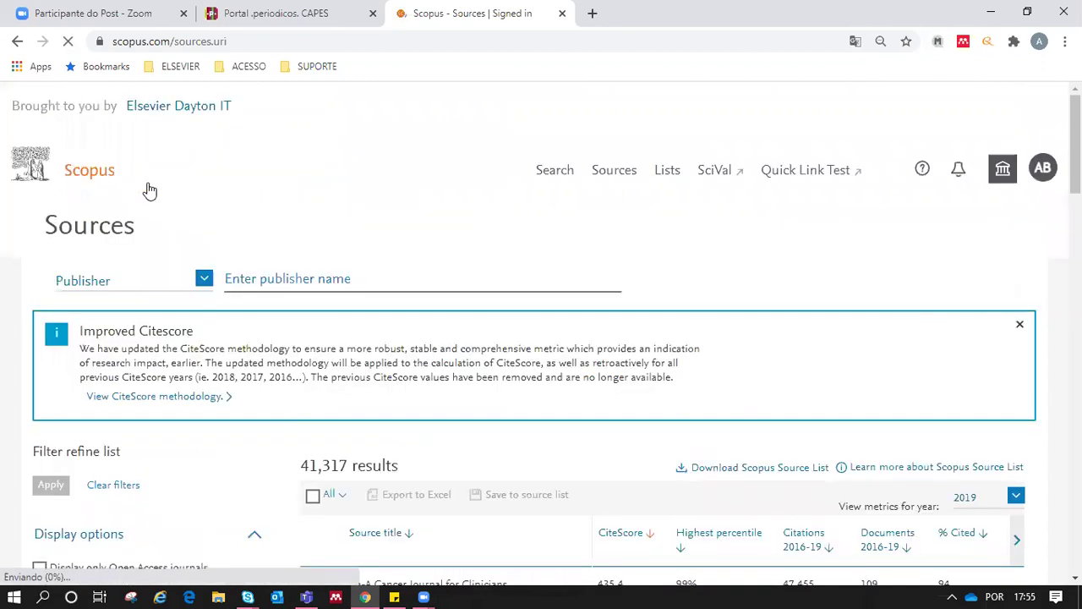
{"action": "left_click", "coordinate": [203, 280]}
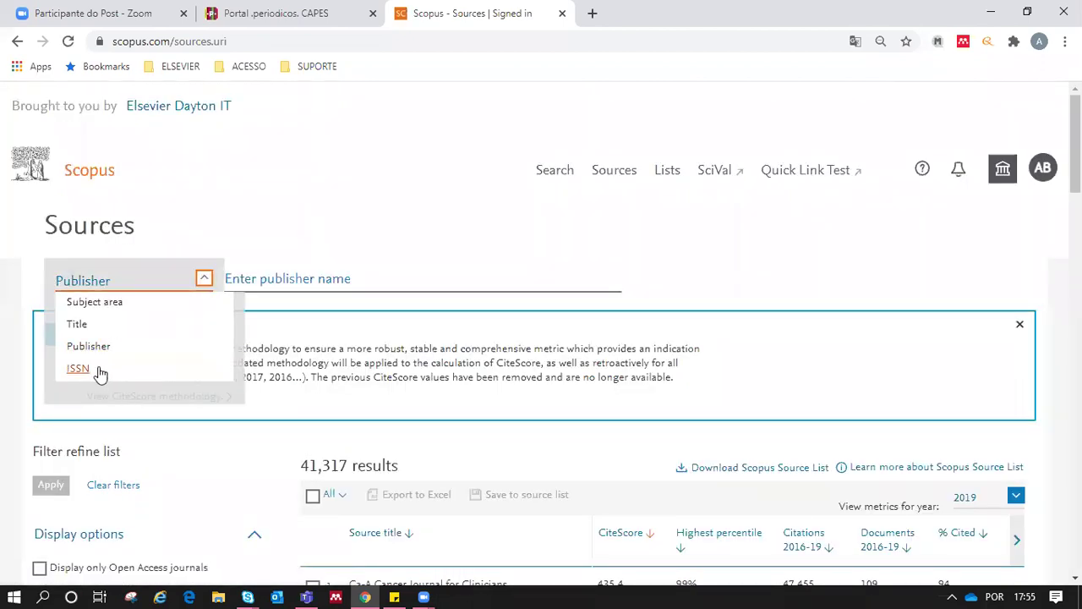
{"action": "left_click", "coordinate": [124, 312]}
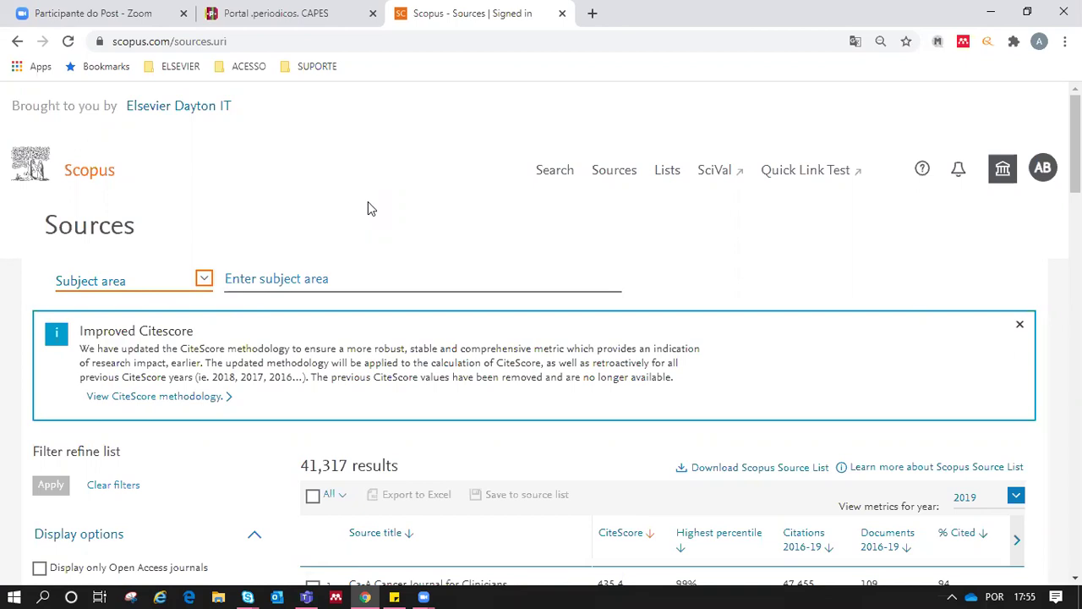
{"action": "left_click", "coordinate": [355, 286]}
{"action": "type", "text": "Oncolo"}
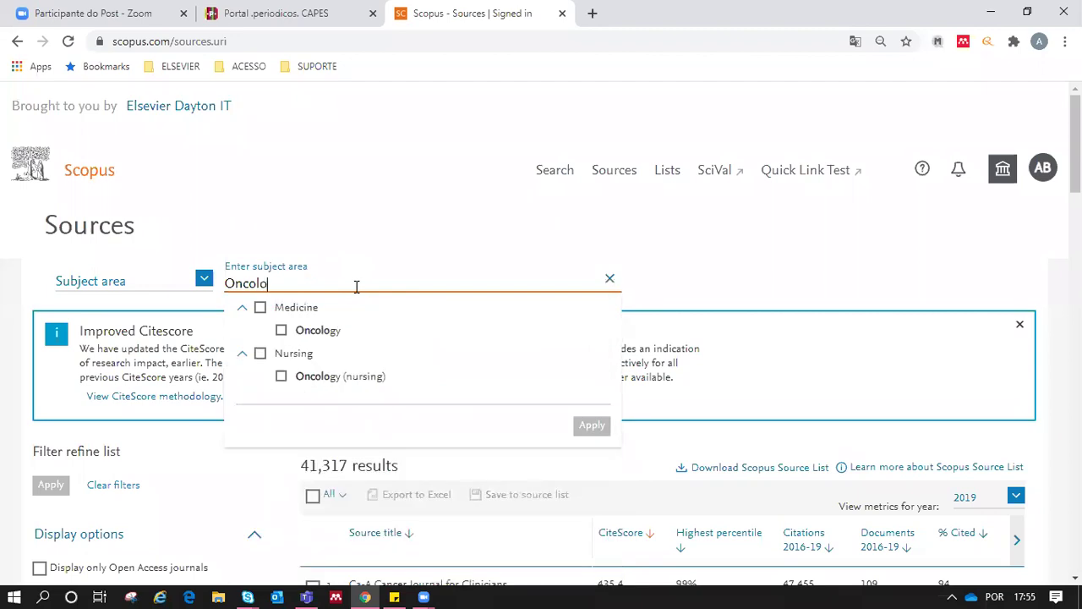
{"action": "type", "text": "gy"}
{"action": "left_click", "coordinate": [282, 331]}
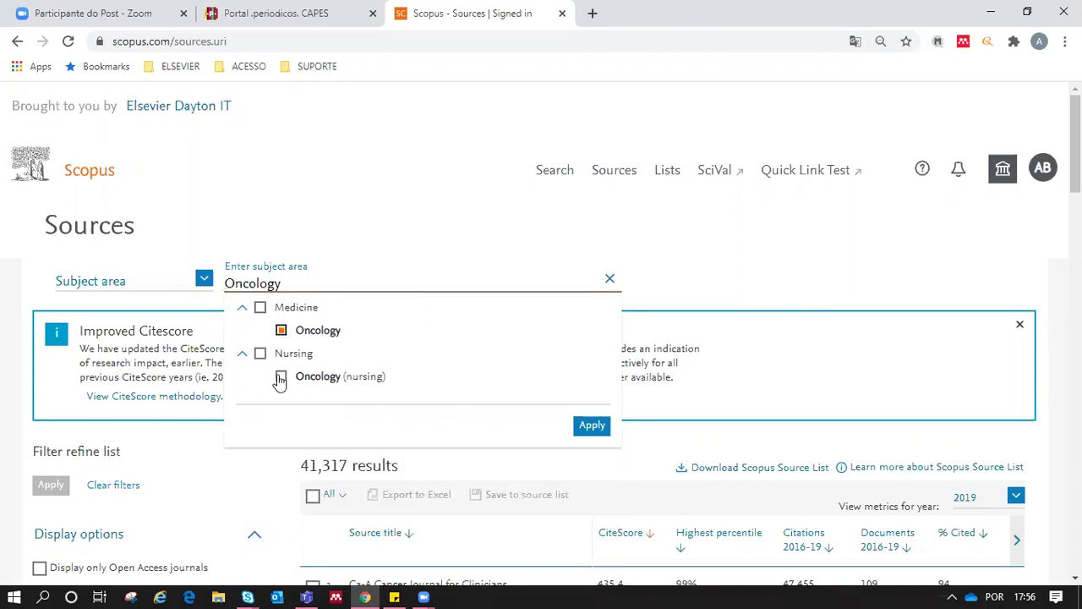
{"action": "left_click", "coordinate": [281, 378]}
{"action": "left_click", "coordinate": [592, 426]}
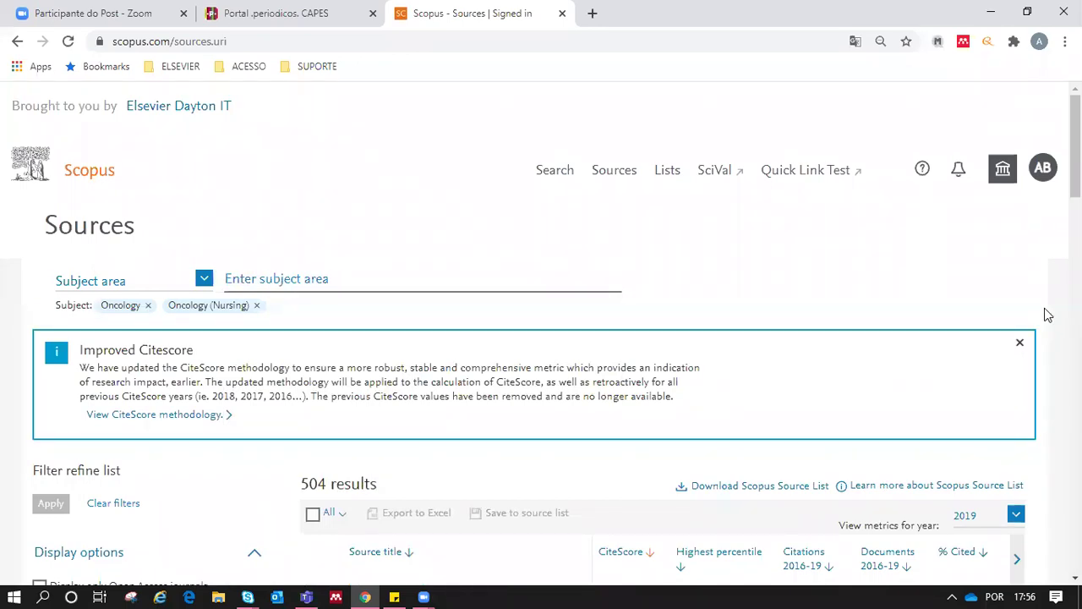
Open the source details of The Lancet Oncology from the filtered source list.
{"action": "scroll", "coordinate": [1073, 169], "scroll_direction": "down", "scroll_amount": 4}
{"action": "scroll", "coordinate": [877, 254], "scroll_direction": "down", "scroll_amount": 2}
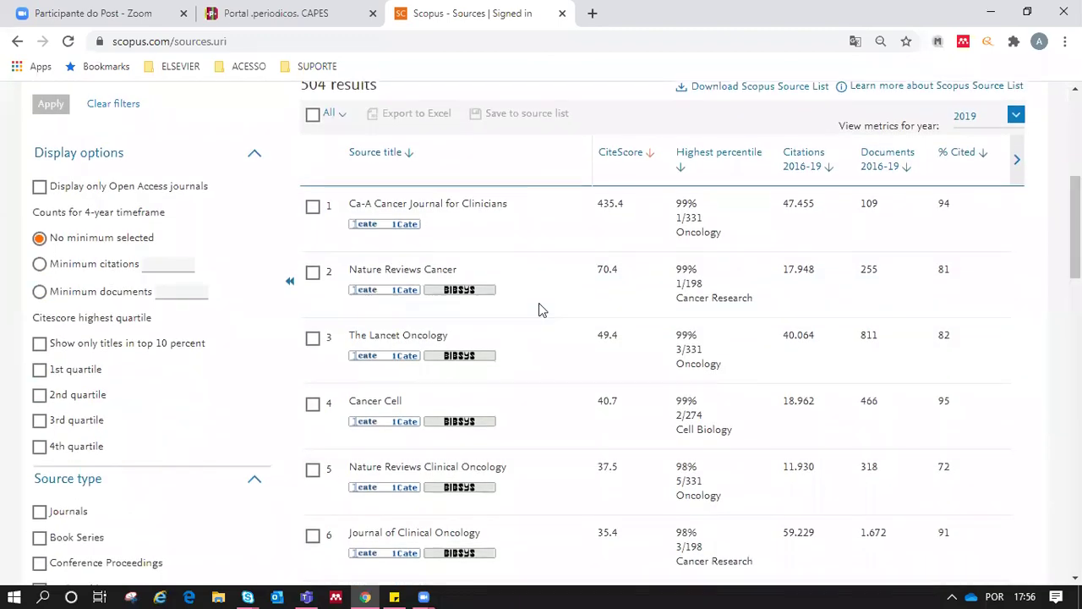
{"action": "left_click", "coordinate": [429, 340]}
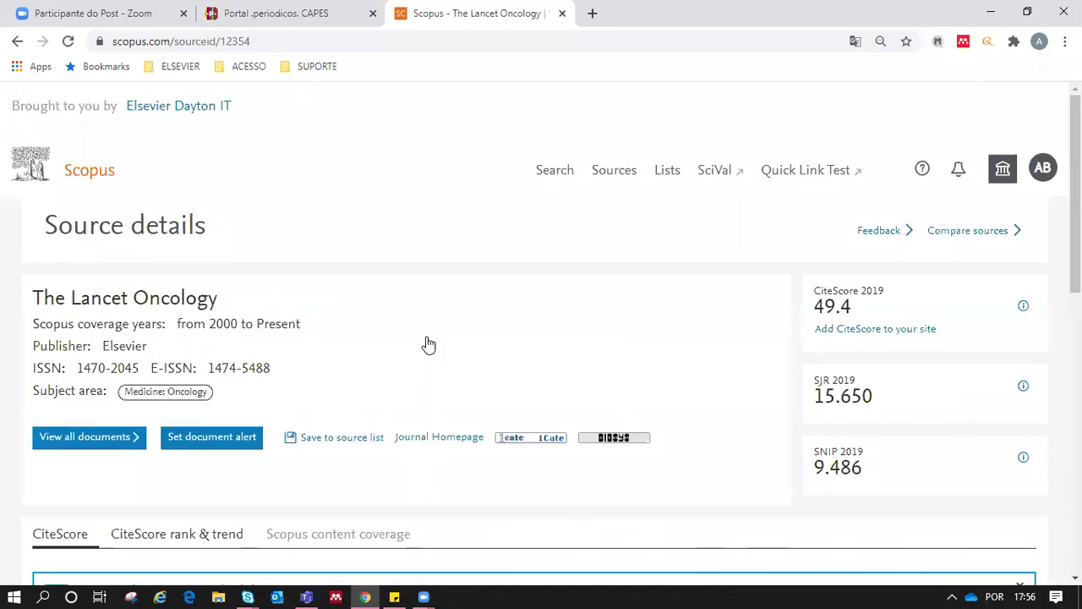
Highlight the journal's title and its Scopus coverage years in the source details.
{"action": "scroll", "coordinate": [309, 218], "scroll_direction": "down", "scroll_amount": 1}
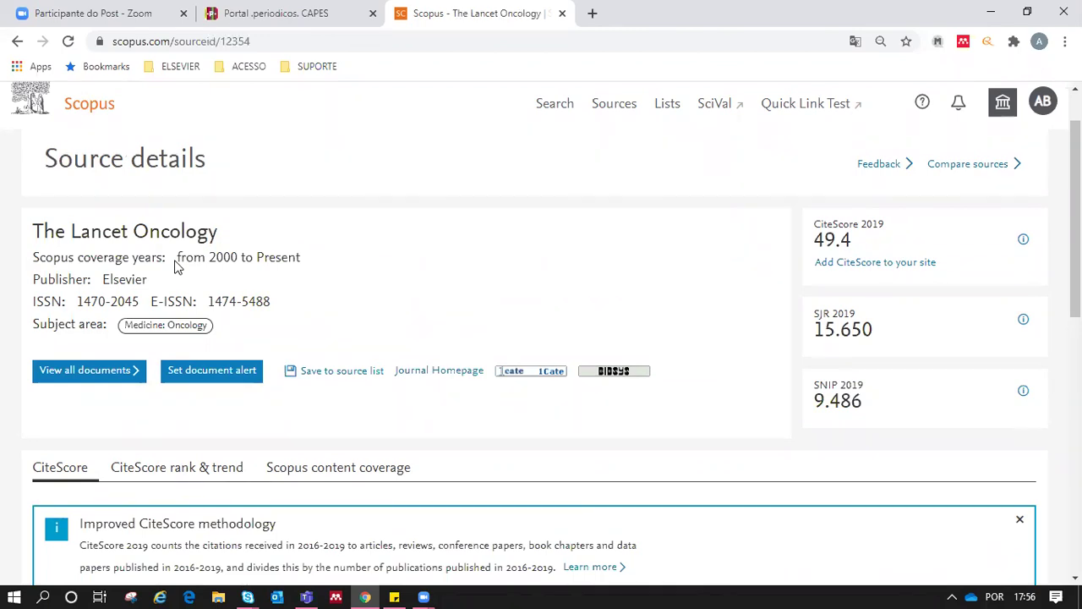
{"action": "left_click_drag", "start_coordinate": [33, 232], "coordinate": [242, 237]}
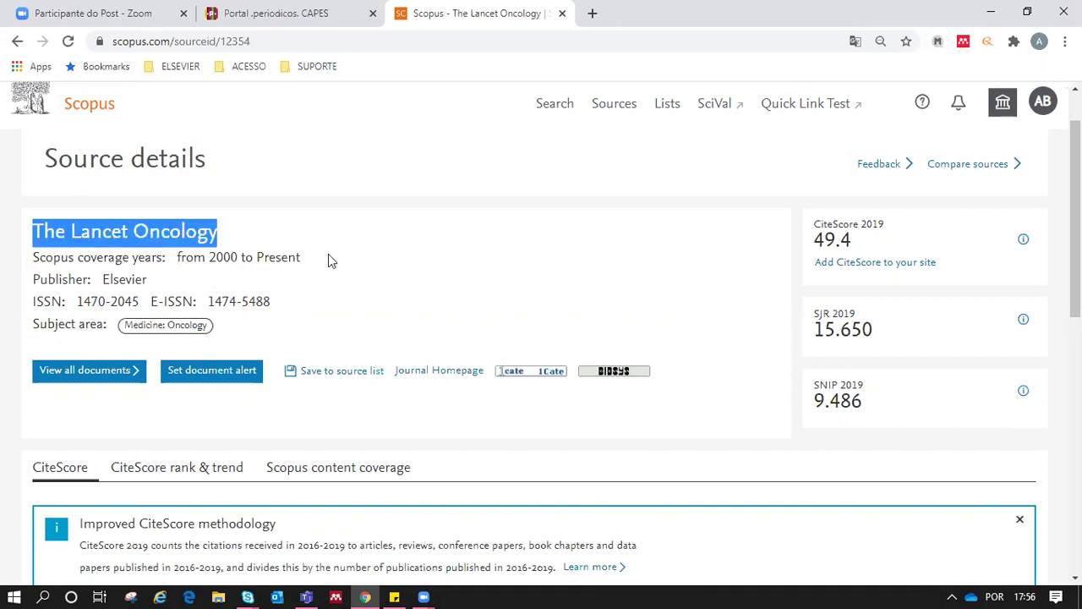
{"action": "left_click_drag", "start_coordinate": [301, 257], "coordinate": [178, 257]}
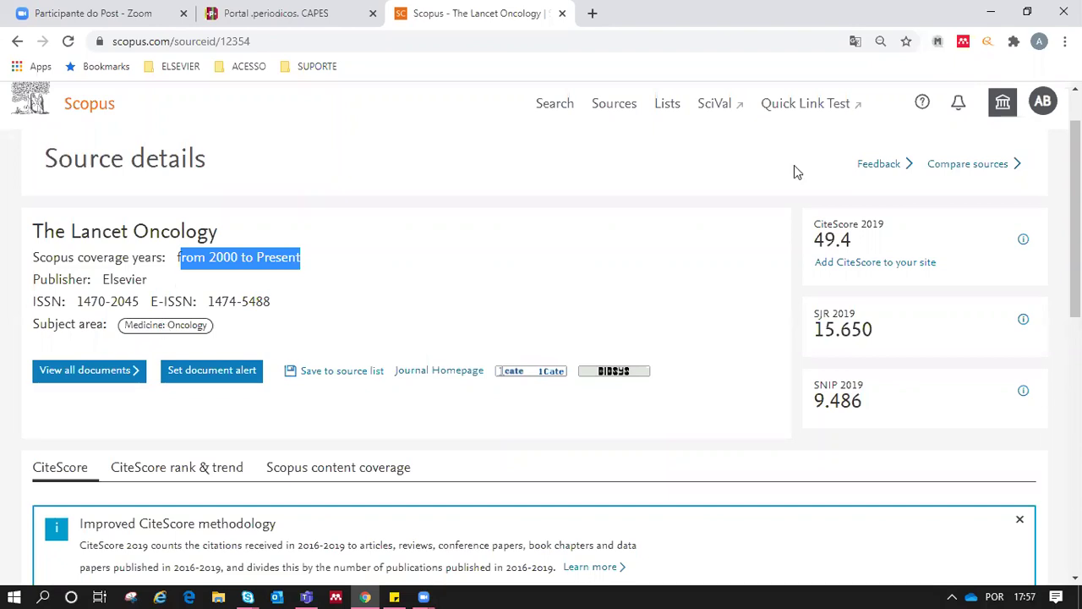
Review the journal's CiteScore, CiteScoreTracker and CiteScore rank, highlighting the date the tracker was last updated.
{"action": "scroll", "coordinate": [498, 370], "scroll_direction": "down", "scroll_amount": 2}
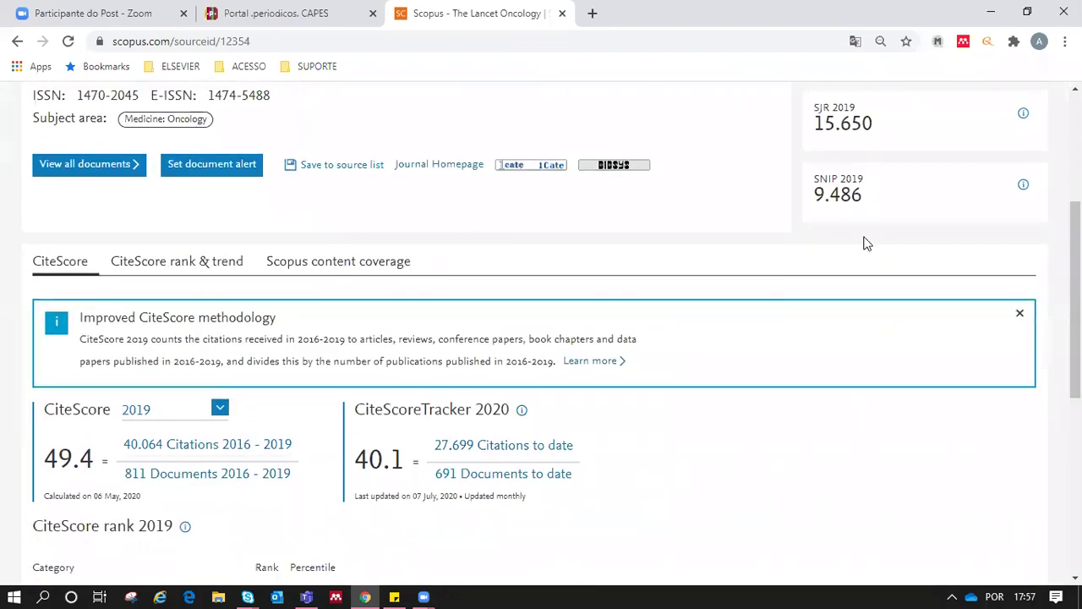
{"action": "scroll", "coordinate": [1075, 254], "scroll_direction": "down", "scroll_amount": 1}
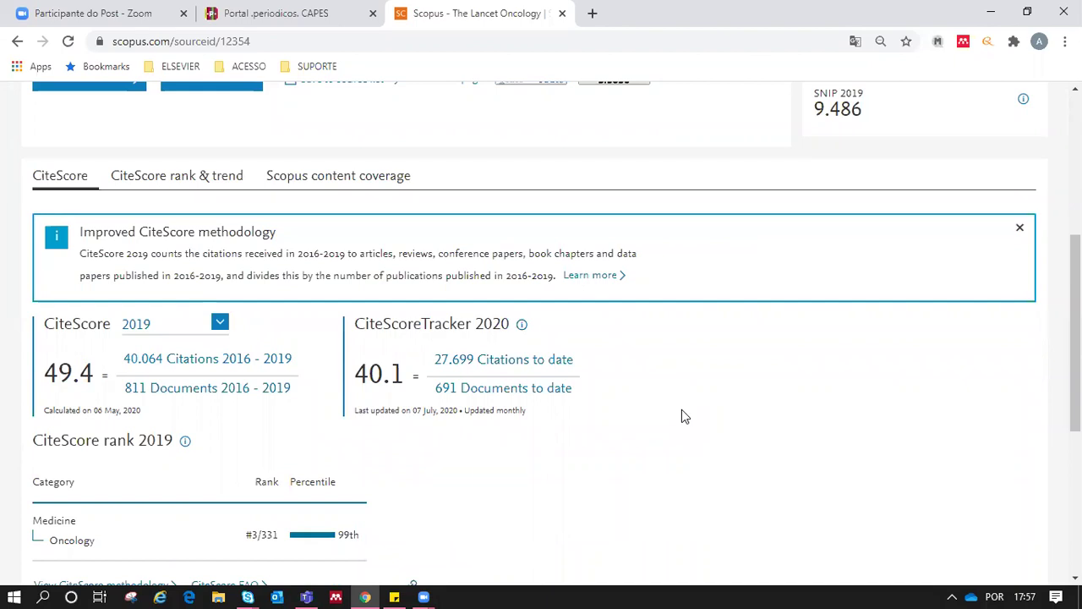
{"action": "left_click_drag", "start_coordinate": [412, 410], "coordinate": [458, 412]}
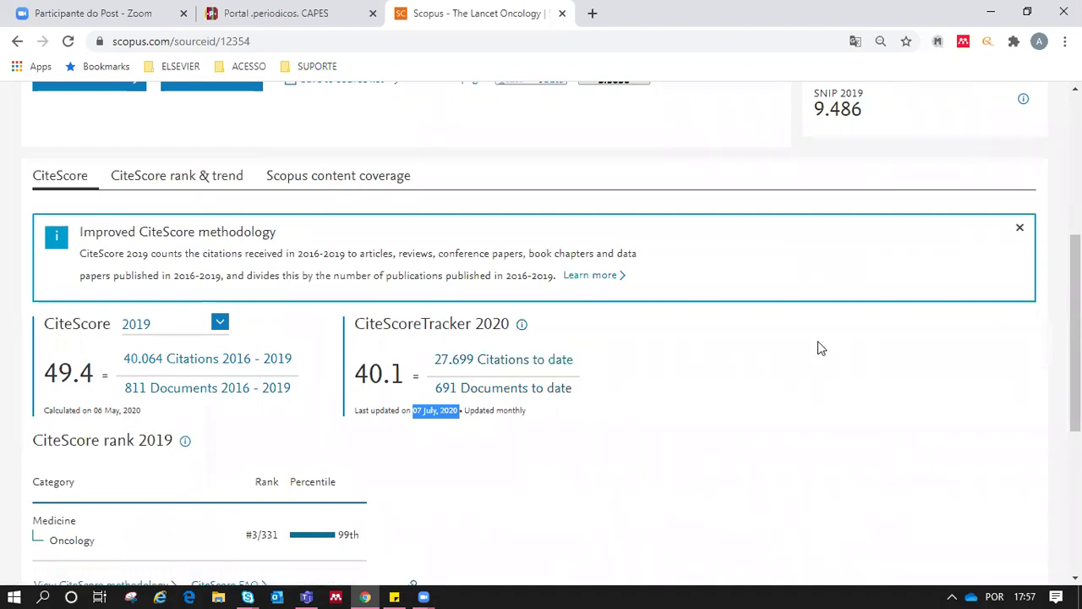
{"action": "scroll", "coordinate": [1074, 338], "scroll_direction": "down", "scroll_amount": 2}
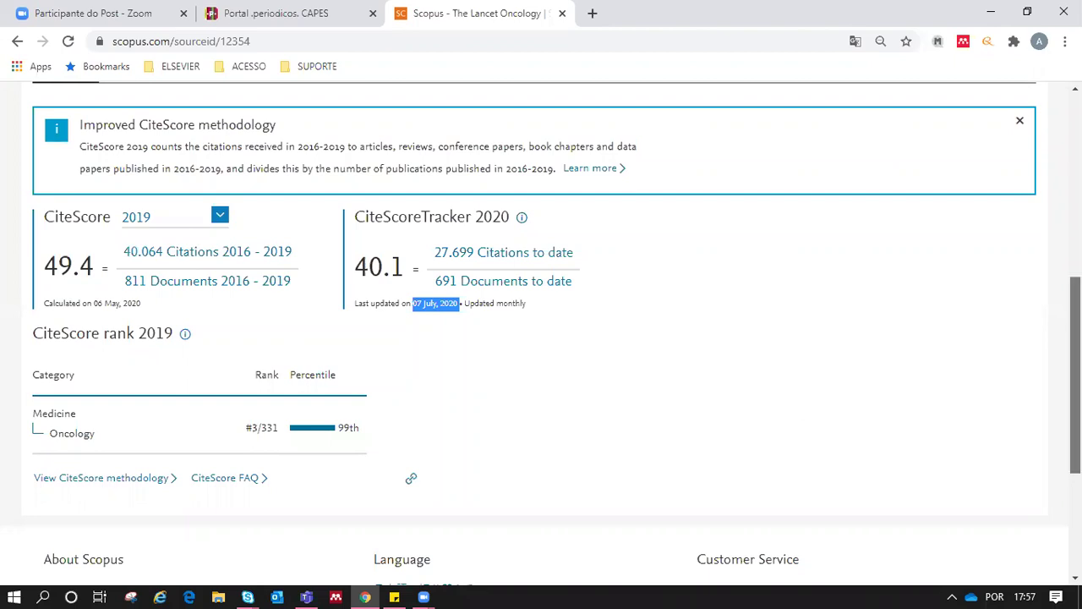
Open the source comparison for The Lancet Oncology.
{"action": "scroll", "coordinate": [1073, 372], "scroll_direction": "up", "scroll_amount": 4}
{"action": "scroll", "coordinate": [1073, 372], "scroll_direction": "up", "scroll_amount": 2}
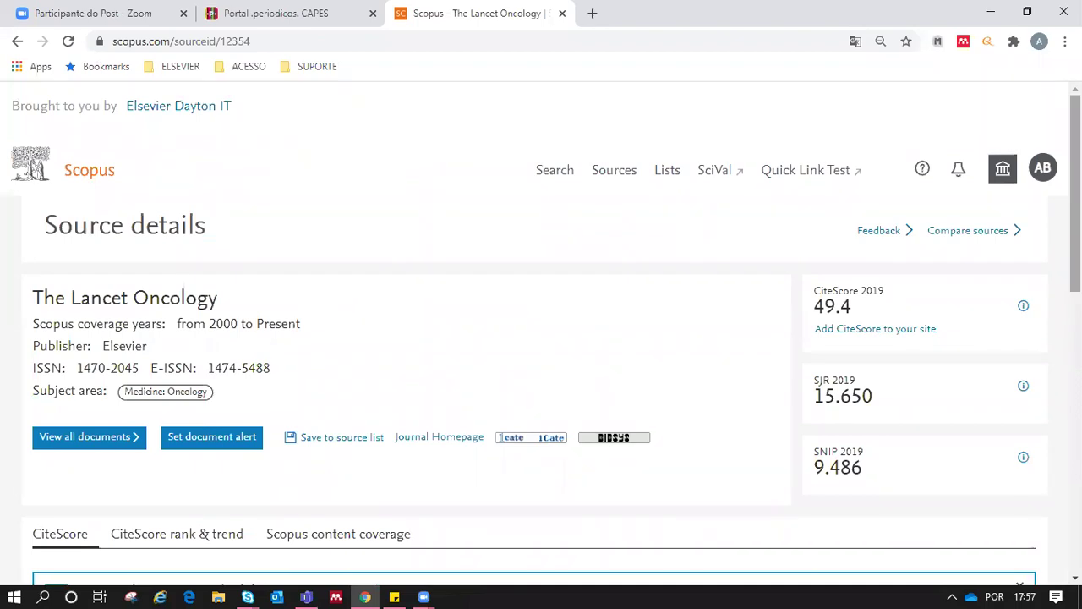
{"action": "left_click", "coordinate": [974, 240]}
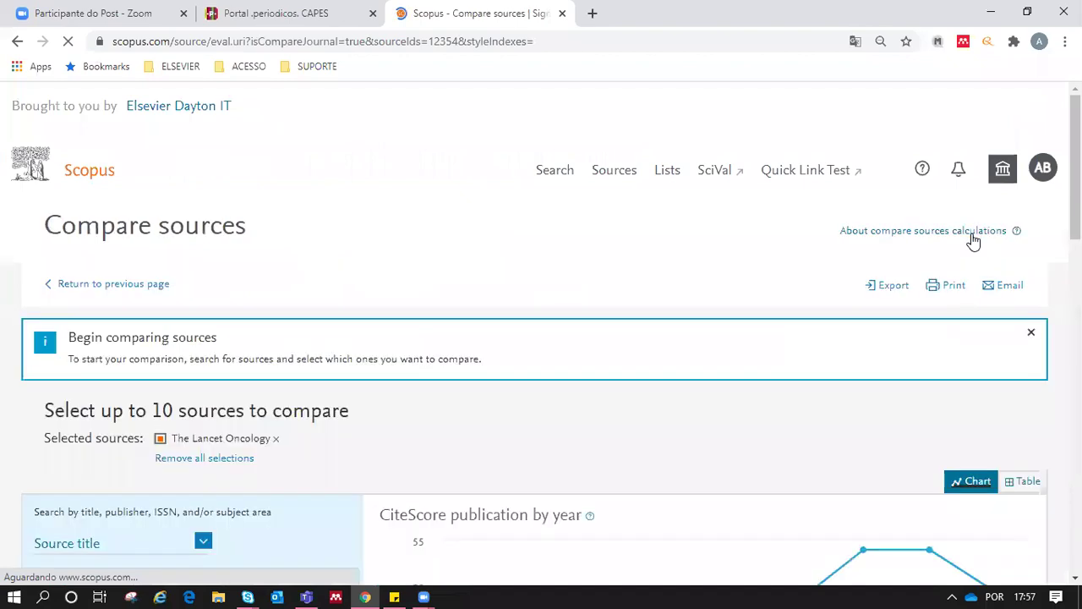
Search for the source title Jama Oncology in all subject areas and add JAMA Oncology to the comparison.
{"action": "scroll", "coordinate": [973, 240], "scroll_direction": "down", "scroll_amount": 3}
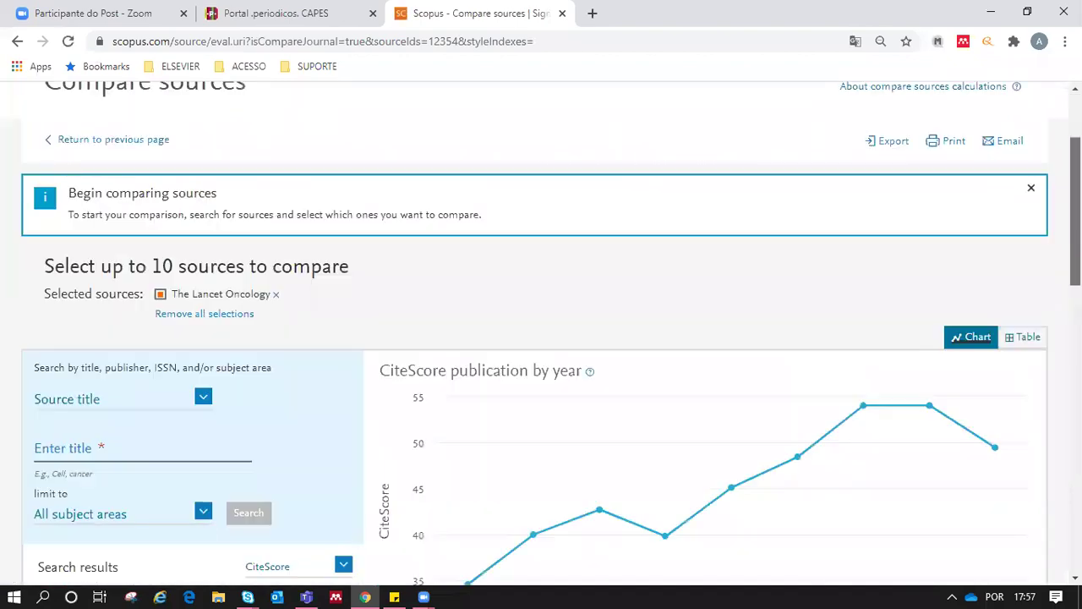
{"action": "scroll", "coordinate": [534, 330], "scroll_direction": "down", "scroll_amount": 3}
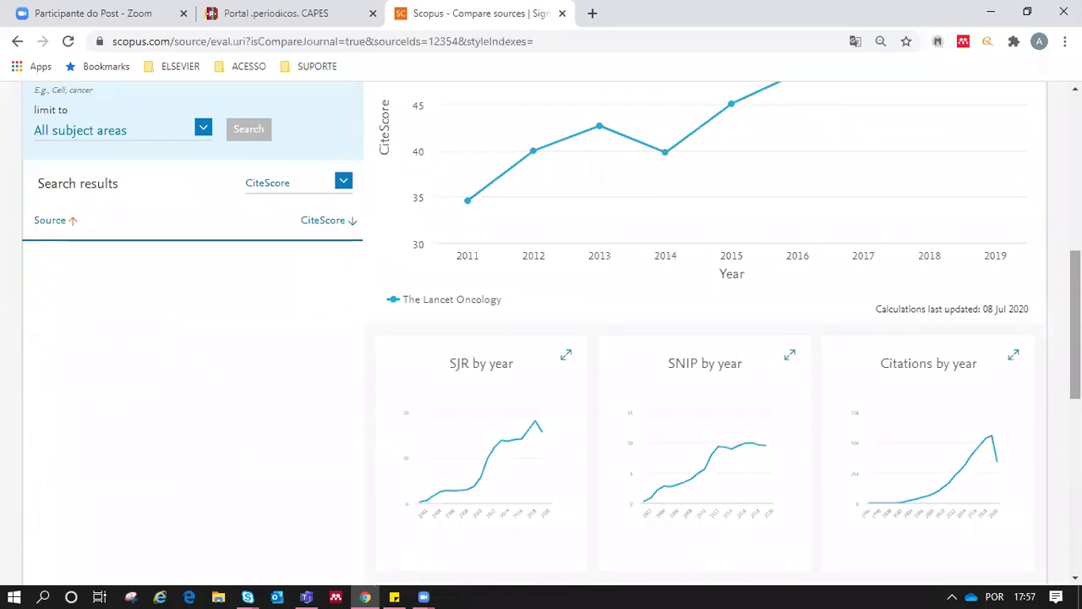
{"action": "scroll", "coordinate": [845, 169], "scroll_direction": "up", "scroll_amount": 2}
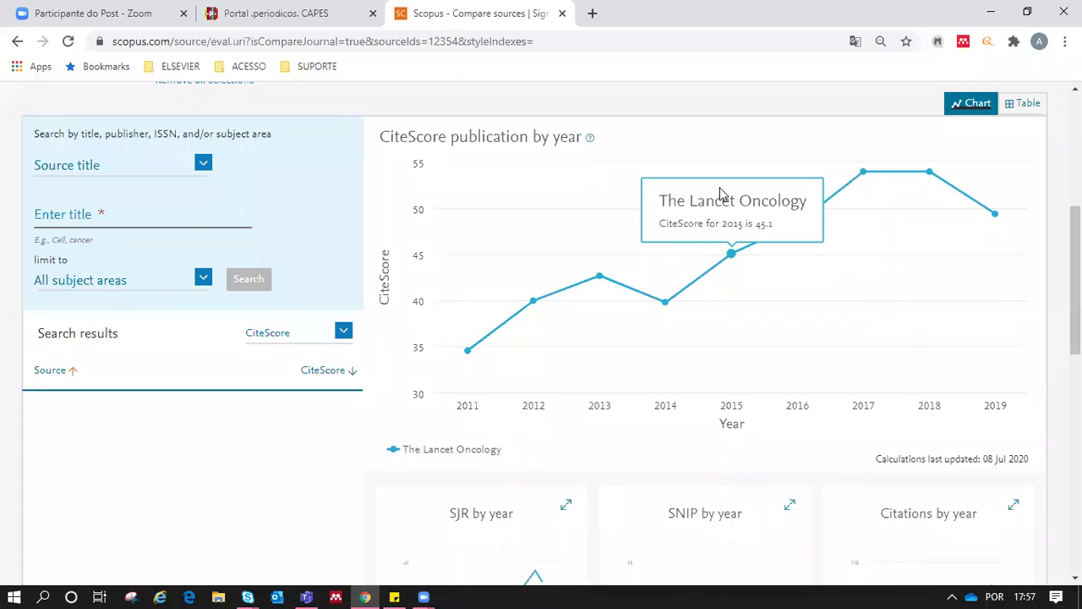
{"action": "left_click", "coordinate": [203, 164]}
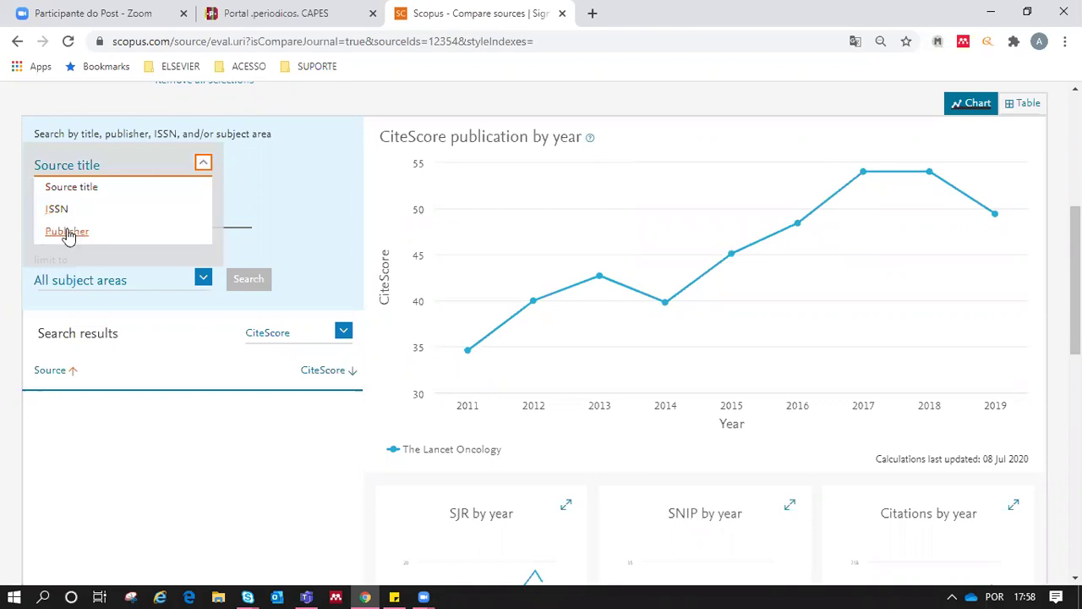
{"action": "left_click", "coordinate": [278, 178]}
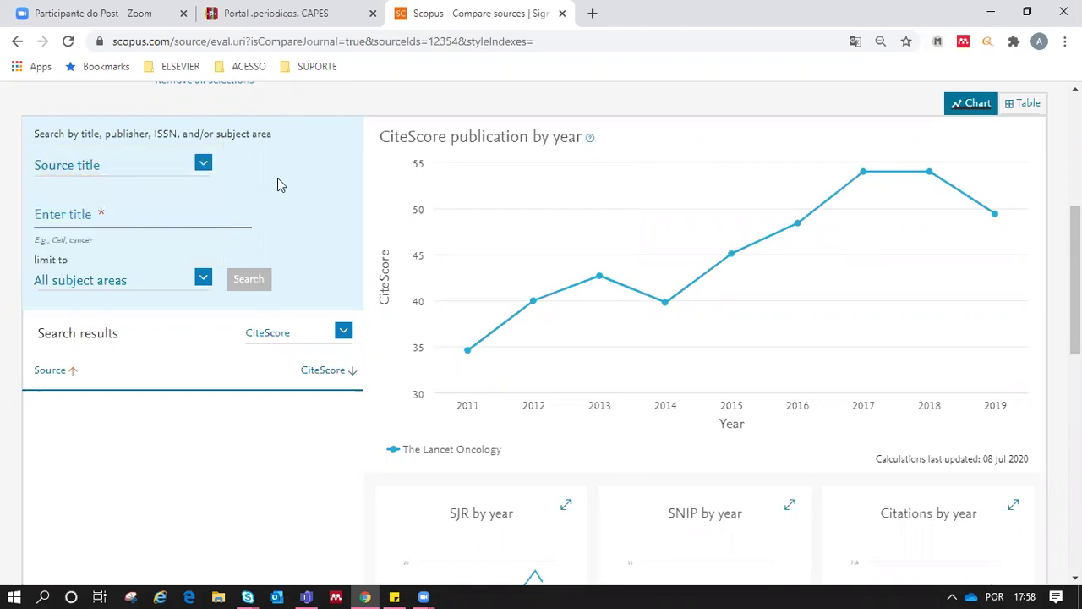
{"action": "left_click", "coordinate": [99, 212]}
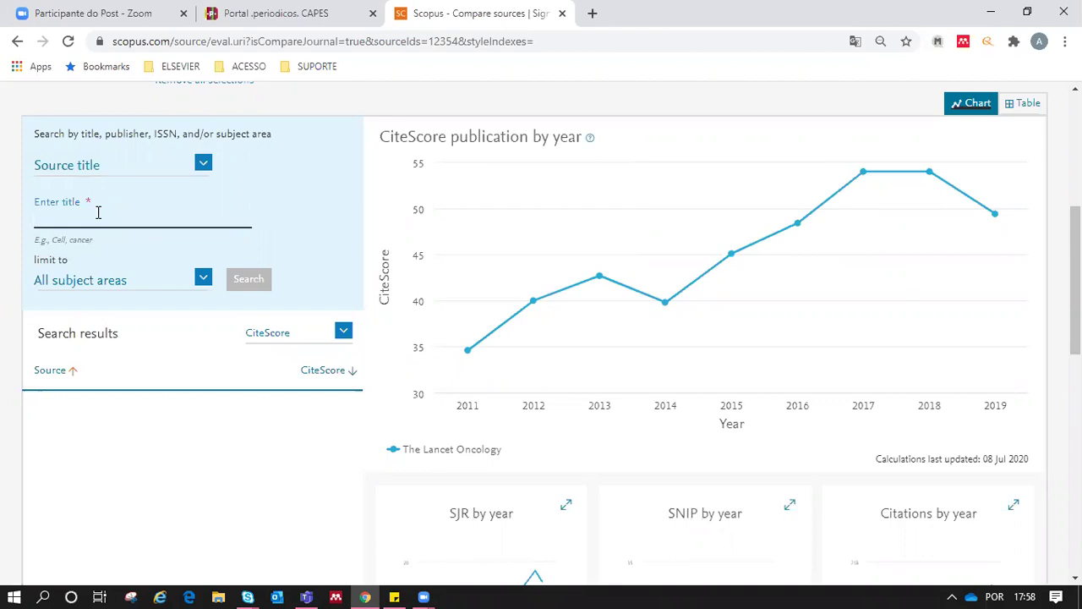
{"action": "type", "text": "Jama "}
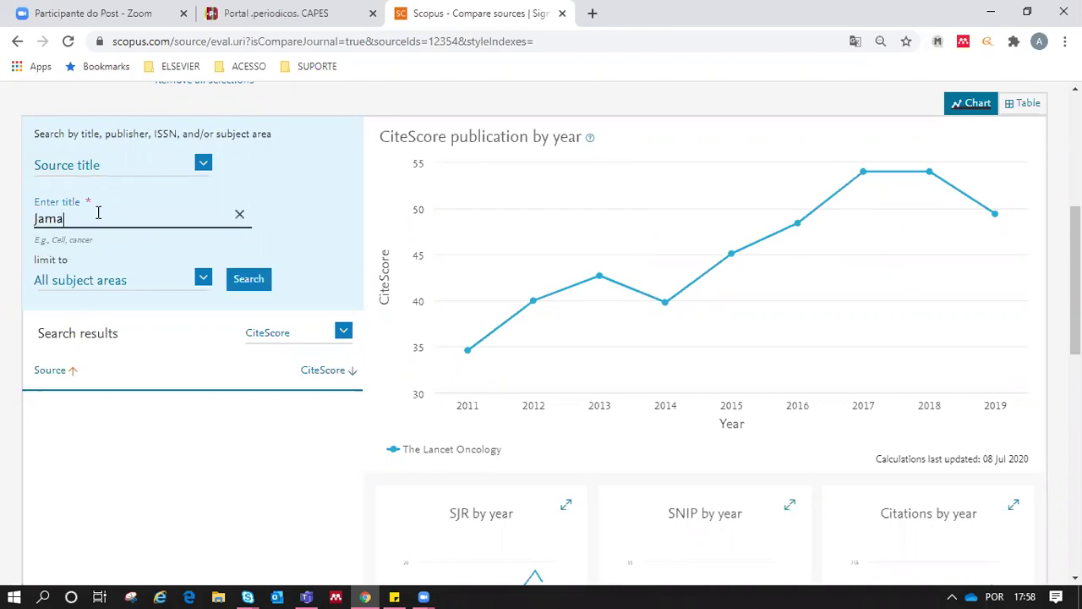
{"action": "type", "text": "Oncology"}
{"action": "left_click", "coordinate": [246, 283]}
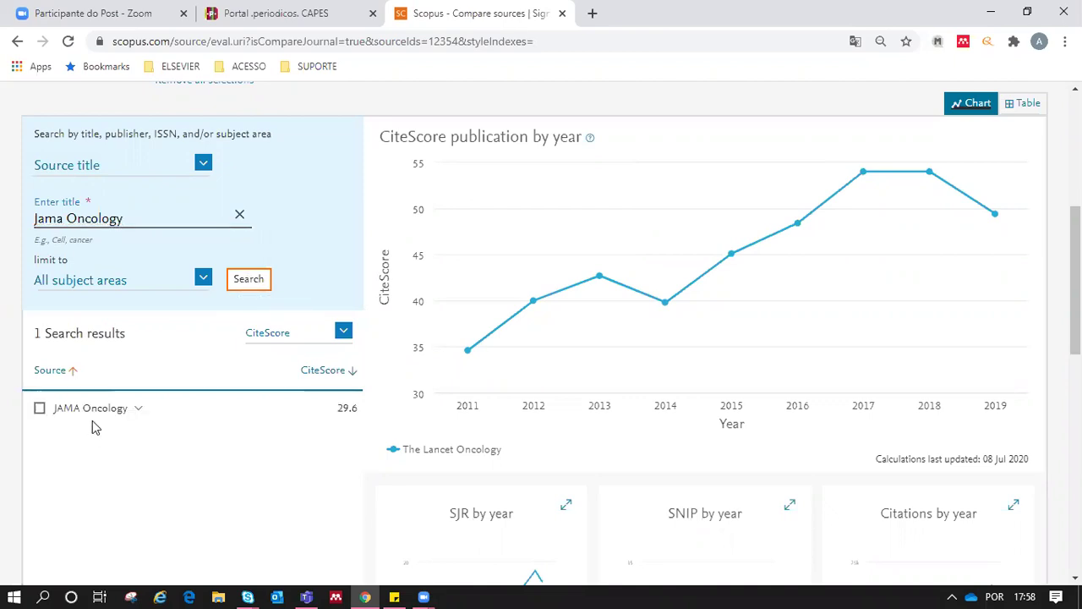
{"action": "left_click", "coordinate": [39, 408]}
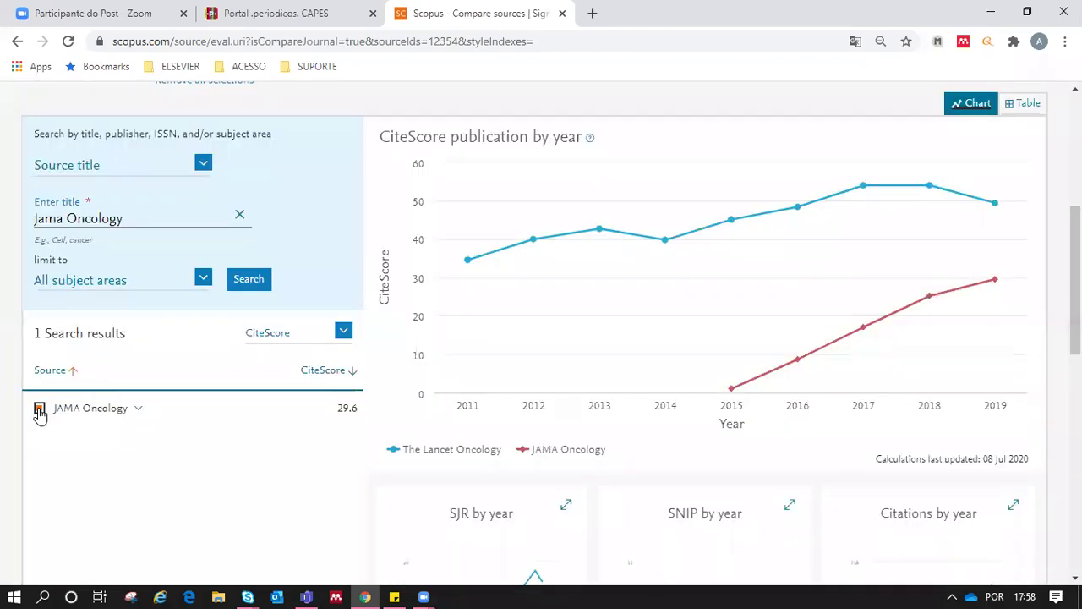
Replace the search title with Nature Reviews Clinical Oncology and add that journal to the comparison.
{"action": "left_click", "coordinate": [240, 213]}
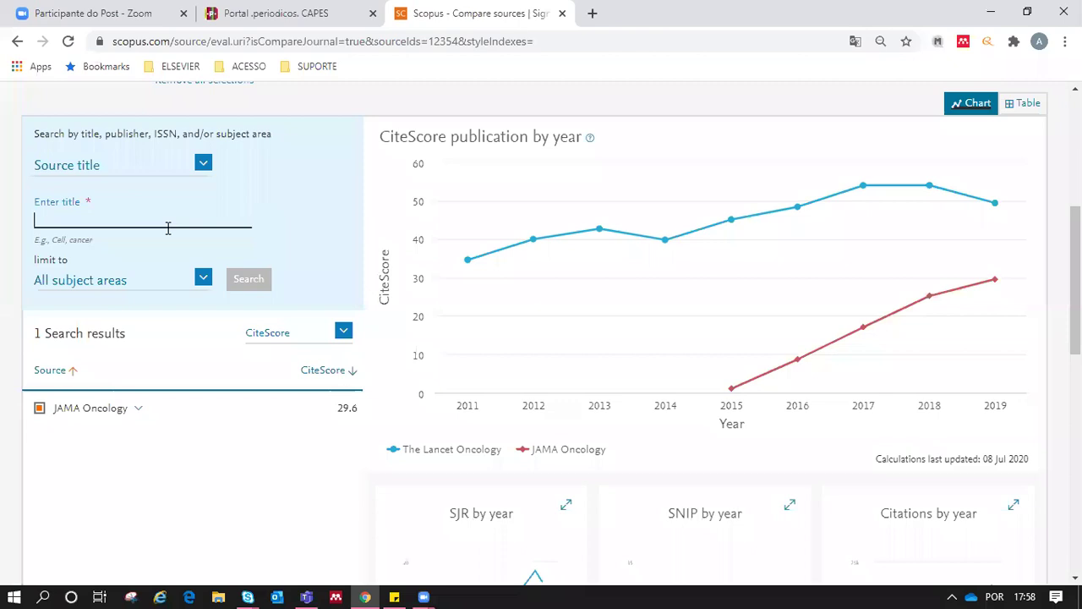
{"action": "type", "text": "Nature Re"}
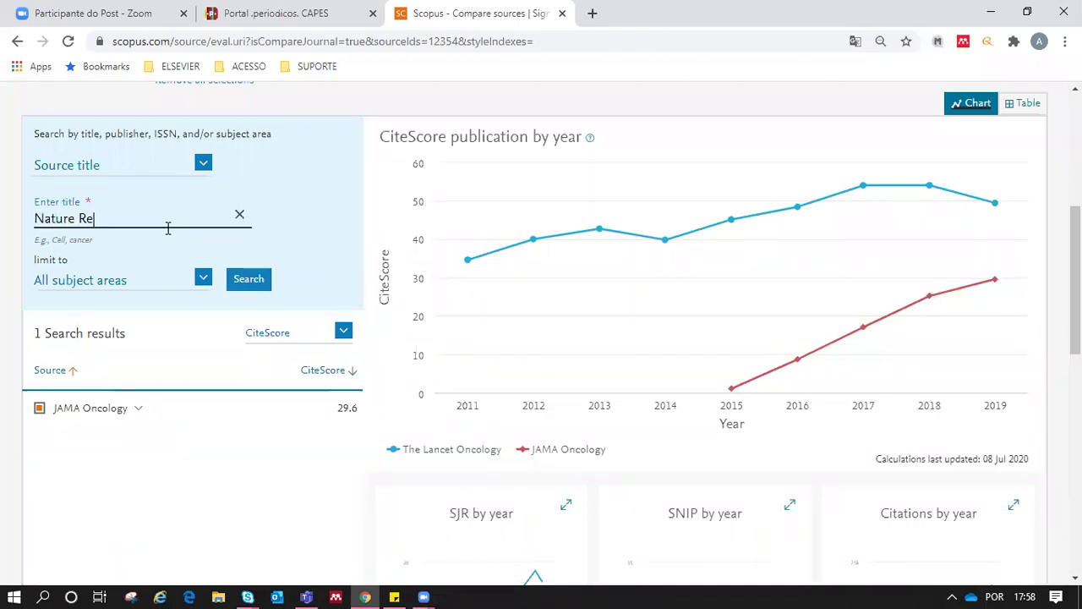
{"action": "type", "text": "views Clinical O"}
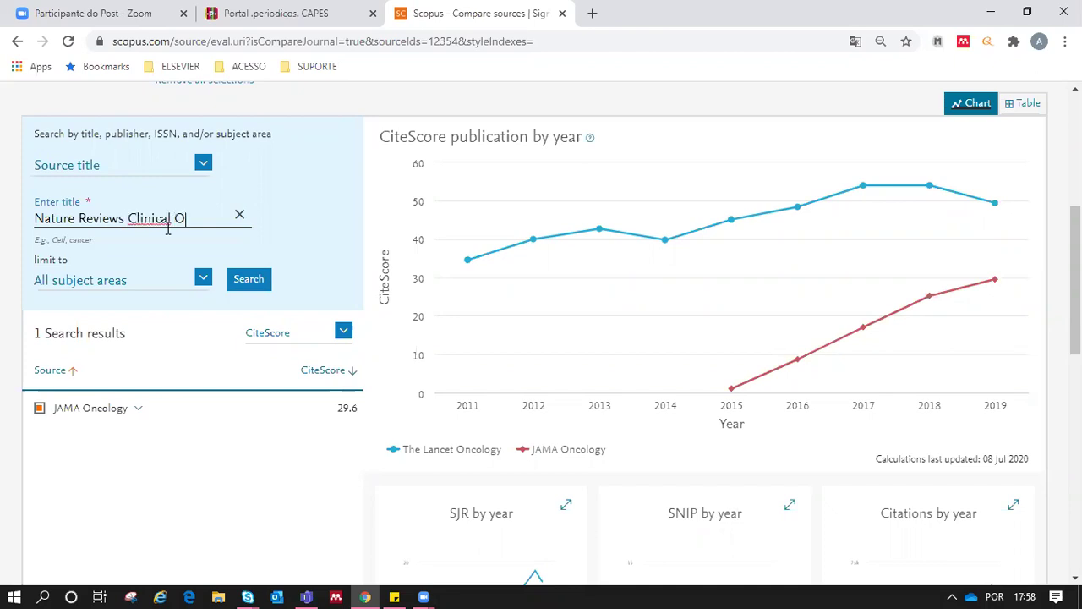
{"action": "type", "text": "ncology"}
{"action": "left_click", "coordinate": [247, 286]}
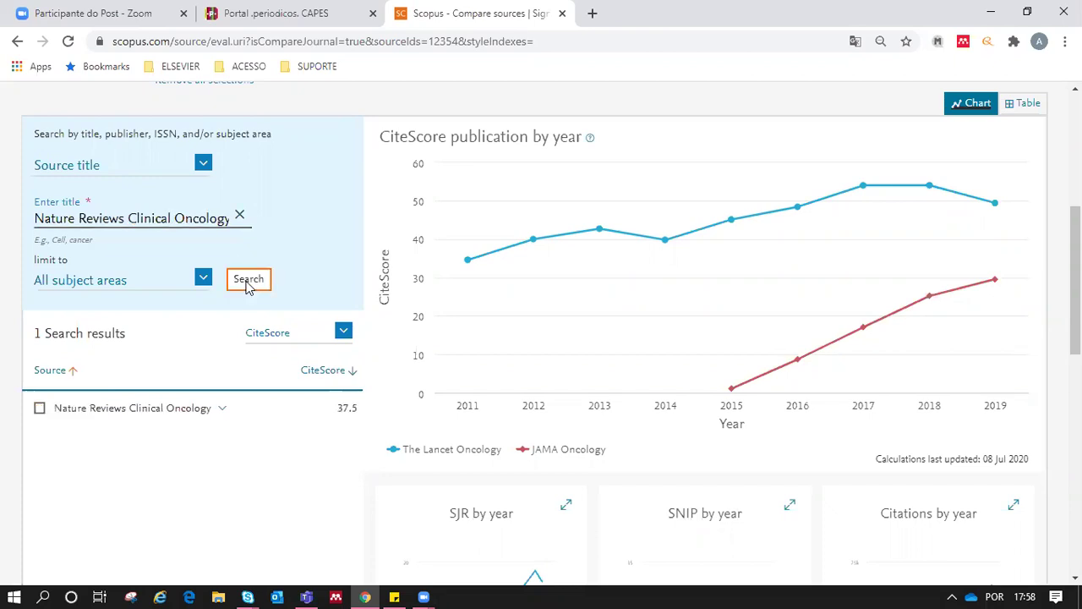
{"action": "left_click", "coordinate": [40, 407]}
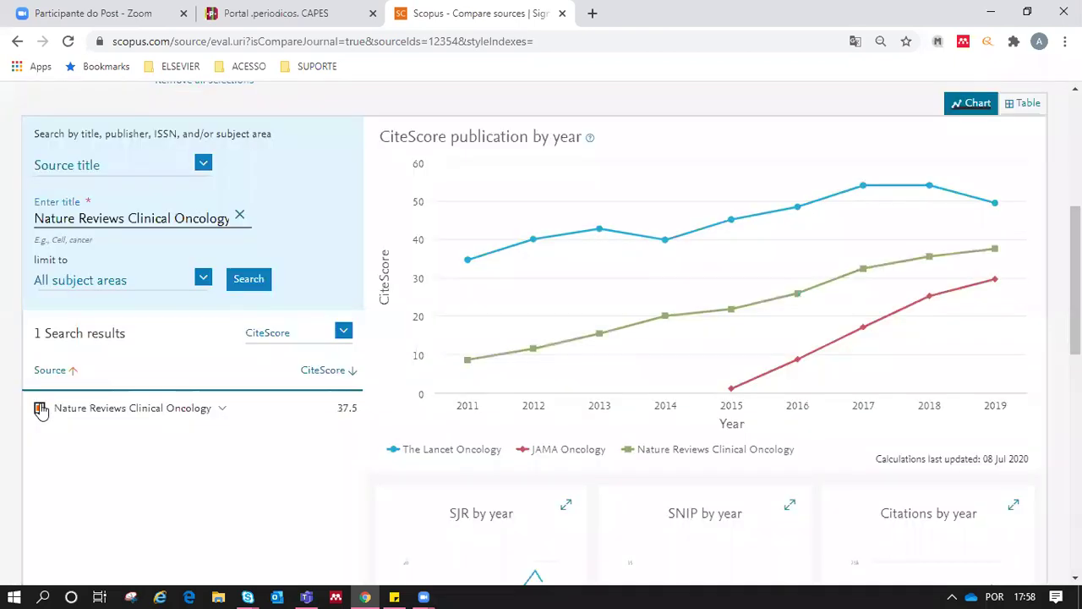
Highlight the 10-source limit above the selected journals and inspect the 2019 point of The Lancet Oncology in the CiteScore chart.
{"action": "scroll", "coordinate": [175, 211], "scroll_direction": "up", "scroll_amount": 2}
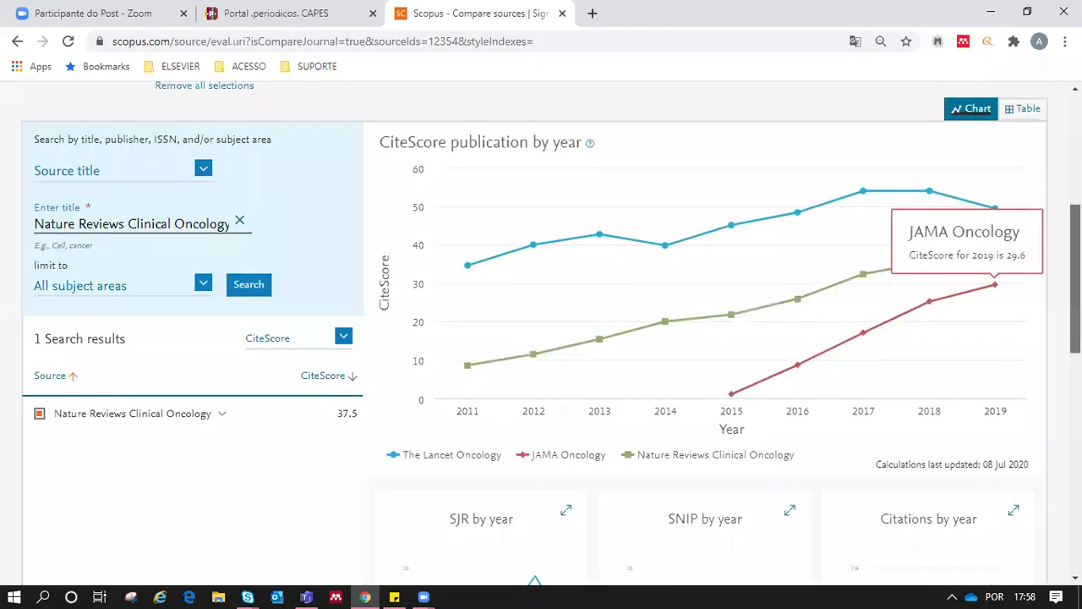
{"action": "left_click_drag", "start_coordinate": [153, 228], "coordinate": [250, 230]}
{"action": "scroll", "coordinate": [803, 338], "scroll_direction": "down", "scroll_amount": 2}
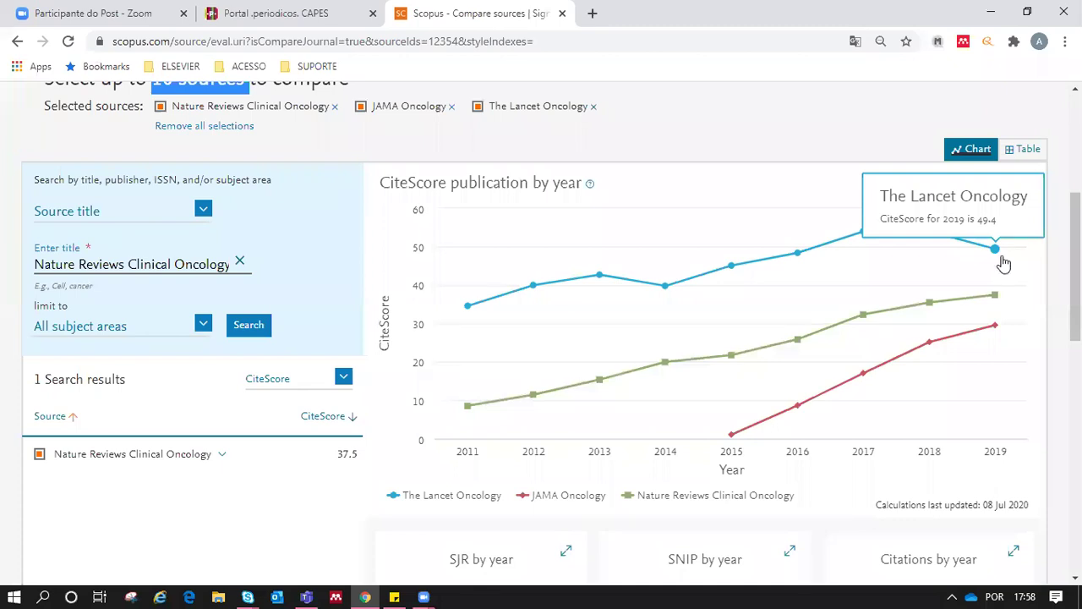
Enlarge the SJR by year chart to compare the three oncology journals.
{"action": "scroll", "coordinate": [999, 266], "scroll_direction": "down", "scroll_amount": 3}
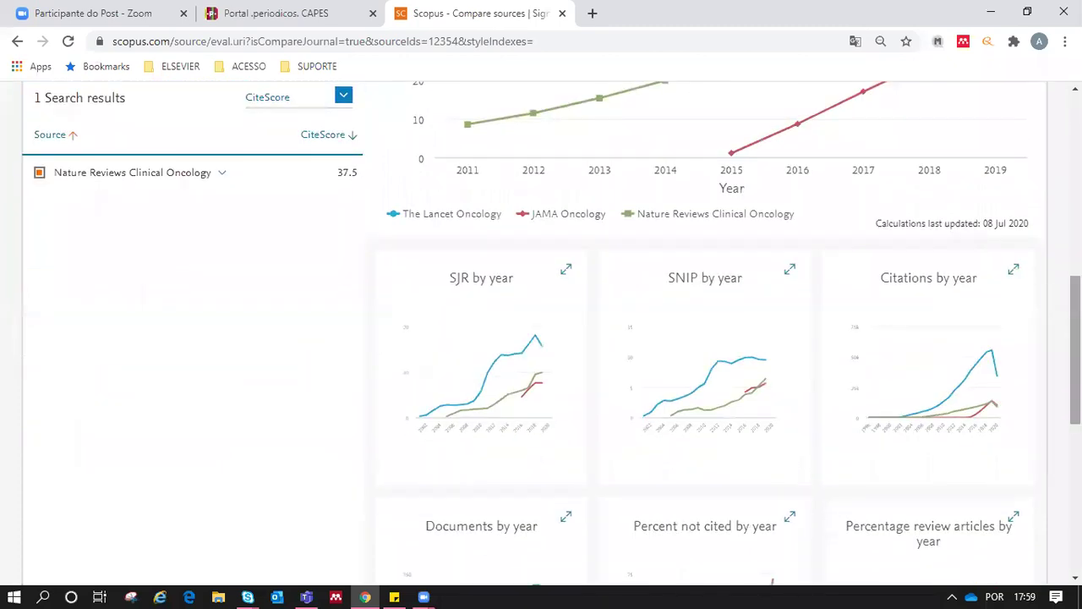
{"action": "left_click", "coordinate": [534, 369]}
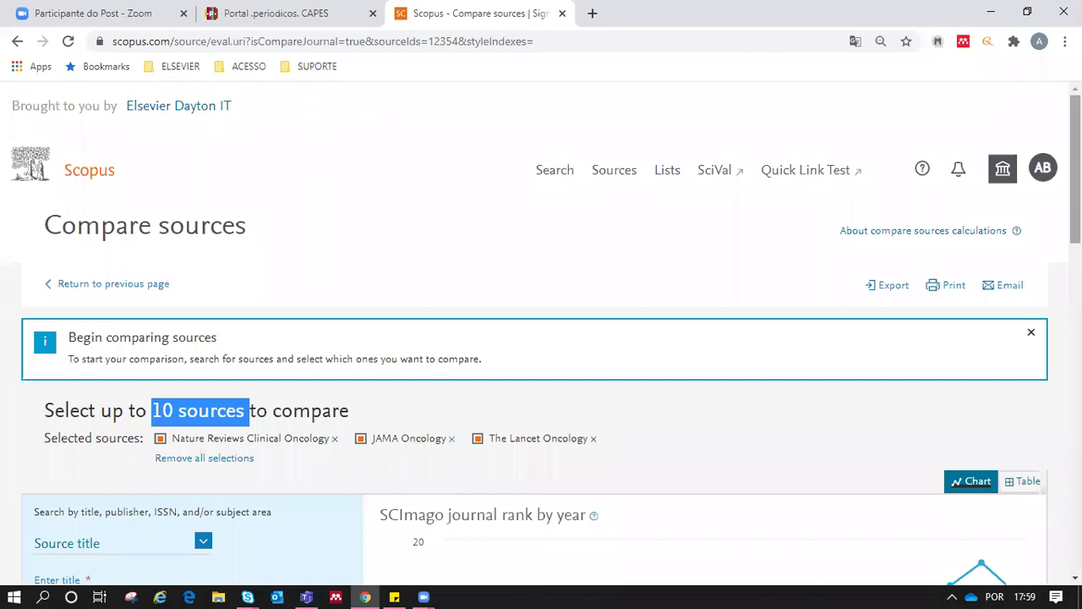
{"action": "scroll", "coordinate": [541, 338], "scroll_direction": "down", "scroll_amount": 3}
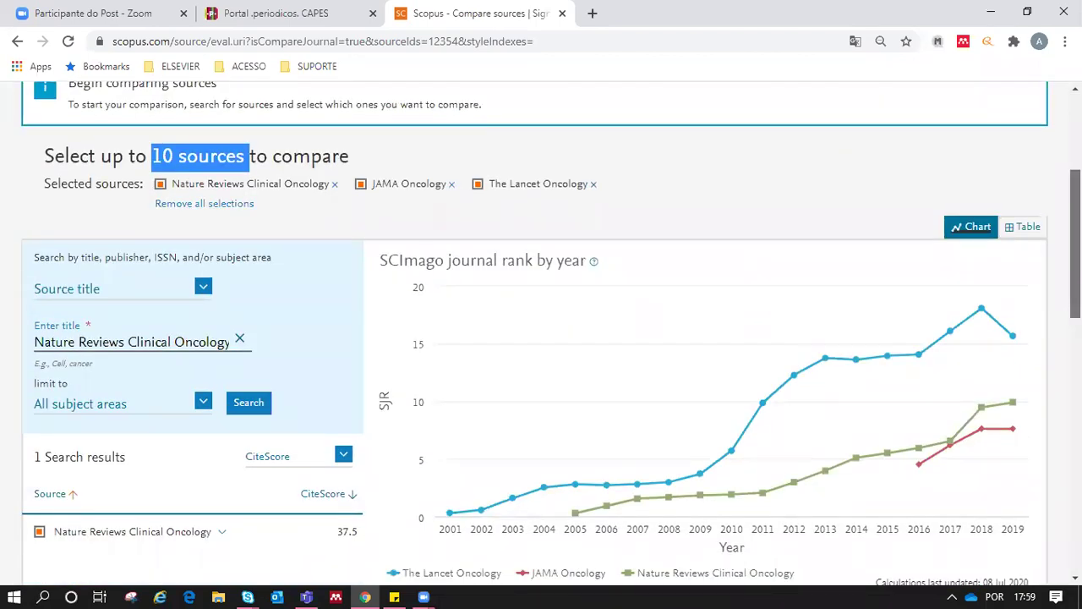
Enlarge the SNIP by year chart to compare the journals' source normalized impact per paper.
{"action": "scroll", "coordinate": [541, 338], "scroll_direction": "down", "scroll_amount": 3}
{"action": "left_click", "coordinate": [769, 396]}
{"action": "scroll", "coordinate": [540, 338], "scroll_direction": "down", "scroll_amount": 3}
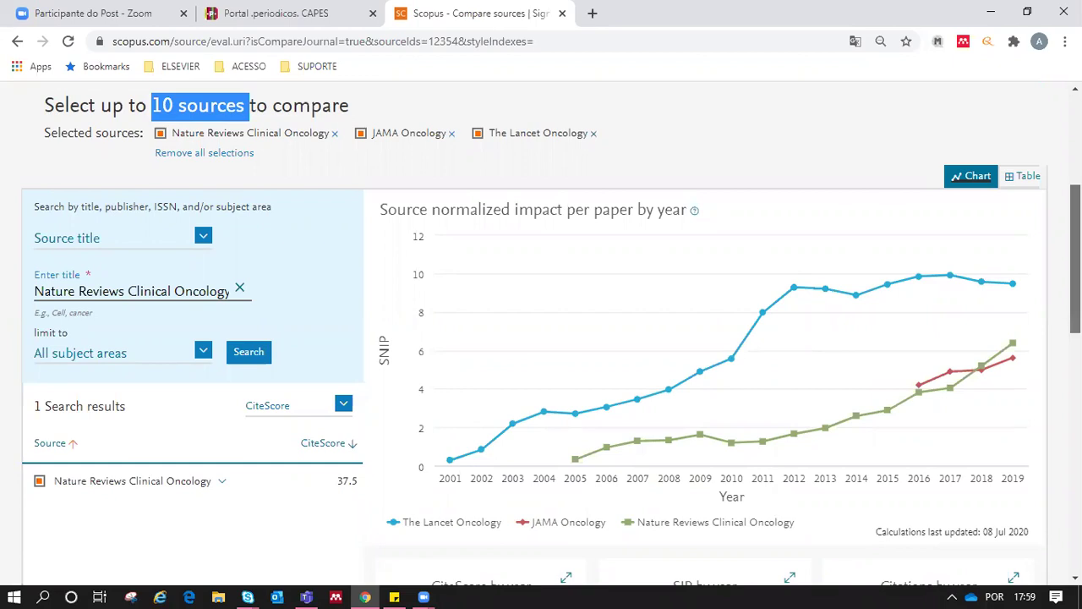
Enlarge the Citations by year chart and inspect the recent citation values of The Lancet Oncology.
{"action": "scroll", "coordinate": [541, 338], "scroll_direction": "down", "scroll_amount": 3}
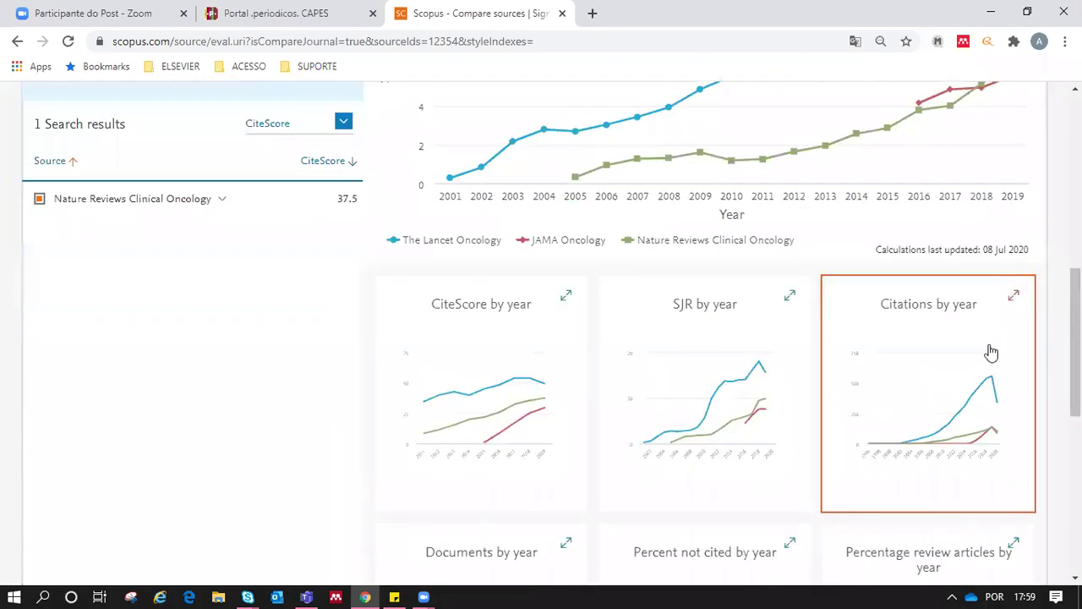
{"action": "scroll", "coordinate": [988, 350], "scroll_direction": "up", "scroll_amount": 10}
{"action": "scroll", "coordinate": [1043, 290], "scroll_direction": "down", "scroll_amount": 4}
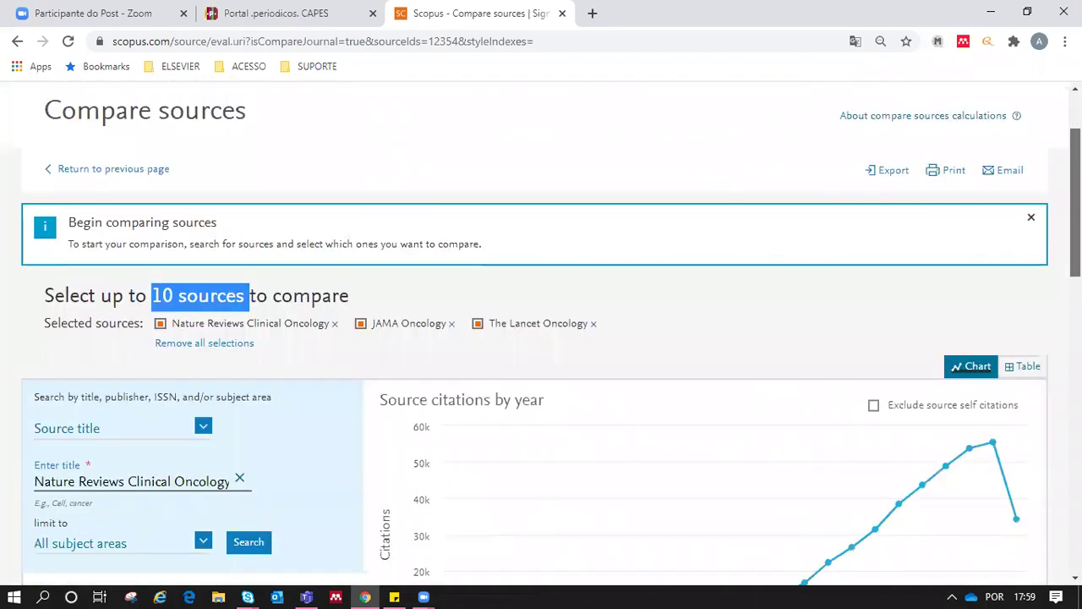
{"action": "mouse_move", "coordinate": [997, 263]}
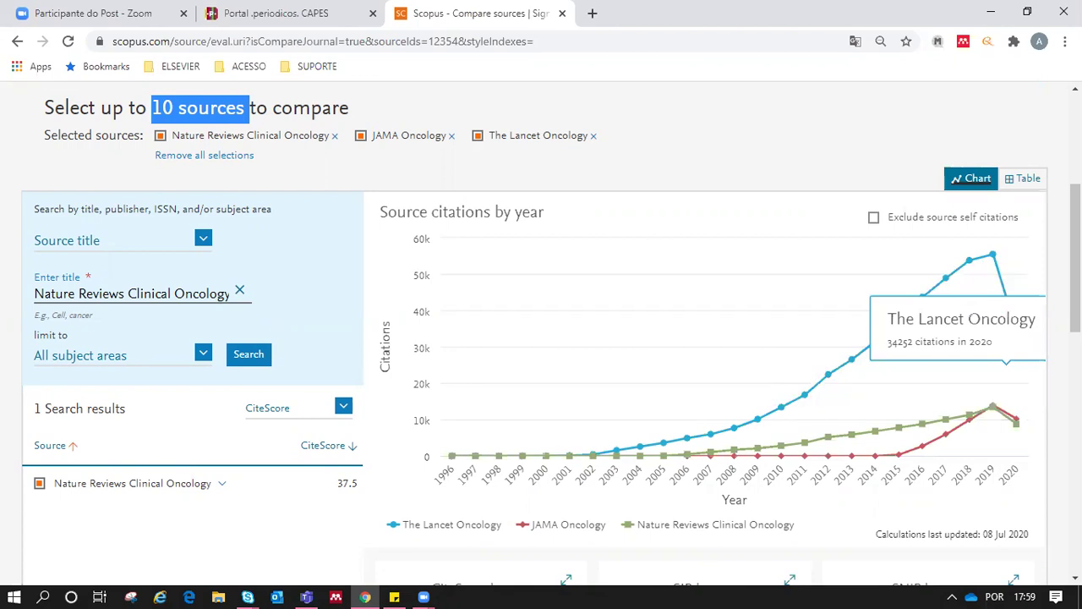
Enlarge the Documents by year chart and inspect the yearly document counts of the compared journals, including those for 2020.
{"action": "scroll", "coordinate": [991, 380], "scroll_direction": "down", "scroll_amount": 3}
{"action": "scroll", "coordinate": [992, 381], "scroll_direction": "down", "scroll_amount": 3}
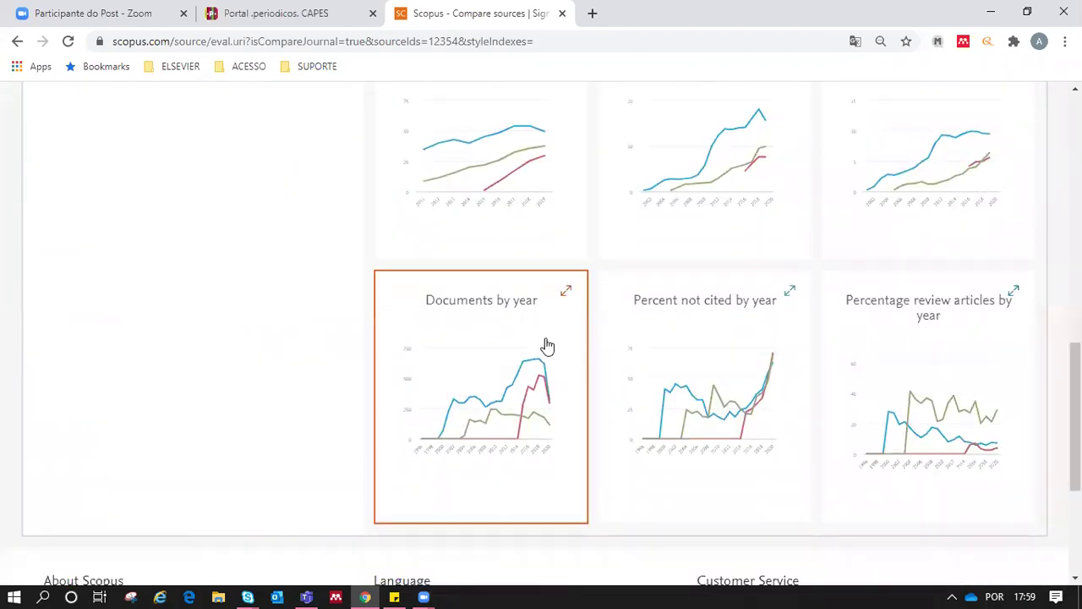
{"action": "left_click", "coordinate": [547, 345]}
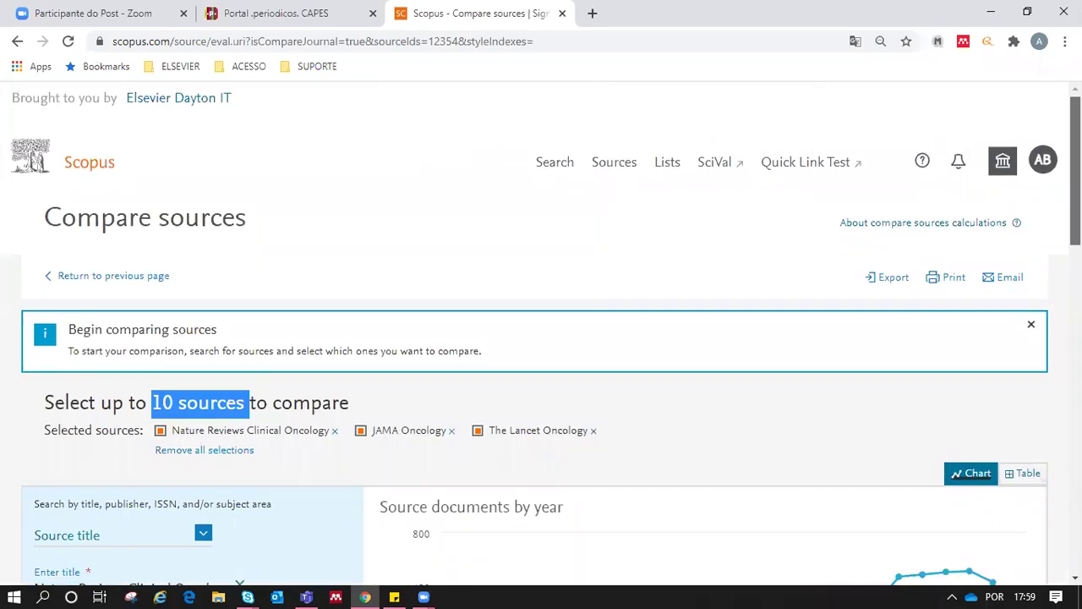
{"action": "scroll", "coordinate": [546, 343], "scroll_direction": "down", "scroll_amount": 3}
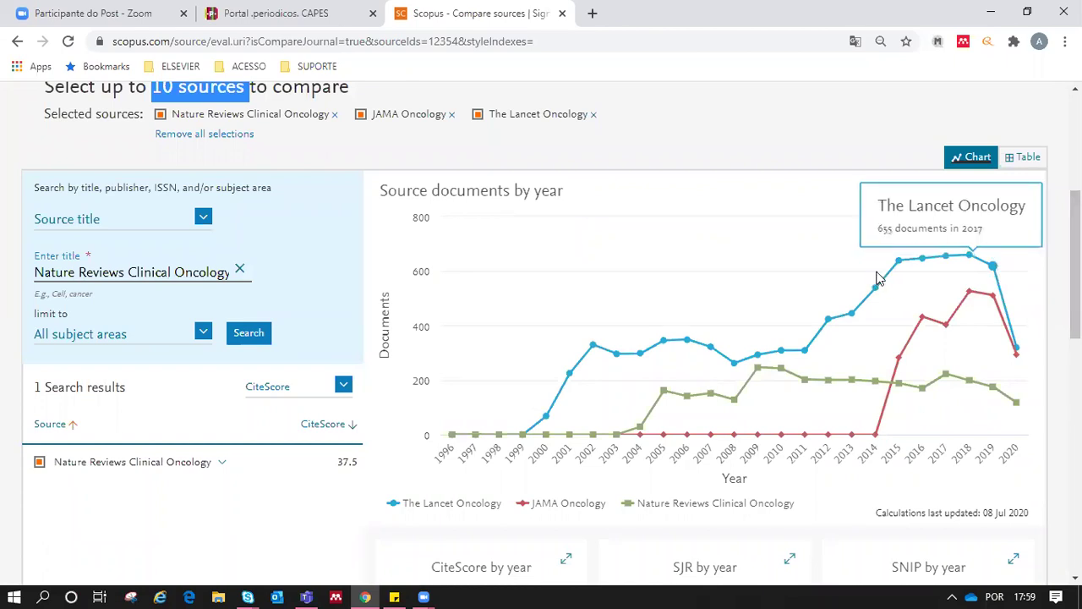
{"action": "mouse_move", "coordinate": [594, 390]}
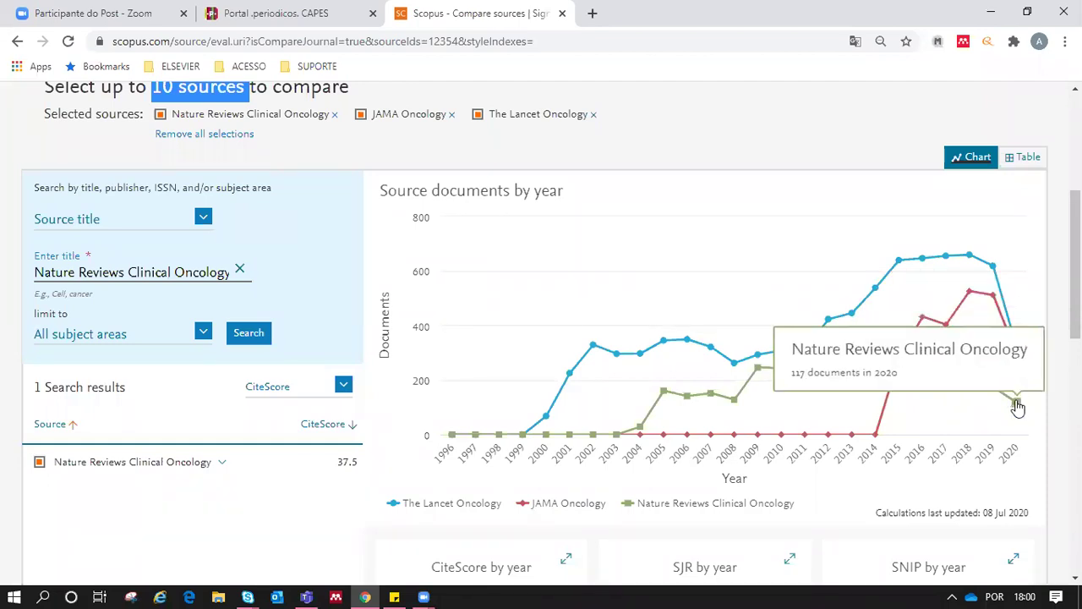
{"action": "mouse_move", "coordinate": [1017, 361]}
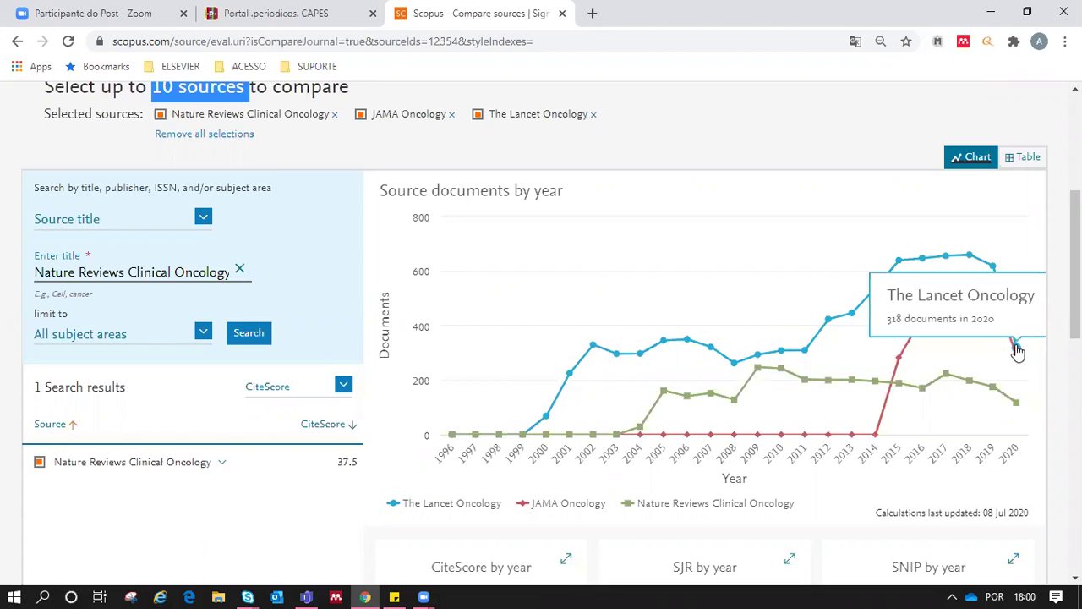
Enlarge the Percent not cited by year chart and inspect the journals' shares of uncited documents for 2020.
{"action": "scroll", "coordinate": [1015, 355], "scroll_direction": "down", "scroll_amount": 1}
{"action": "scroll", "coordinate": [767, 403], "scroll_direction": "down", "scroll_amount": 7}
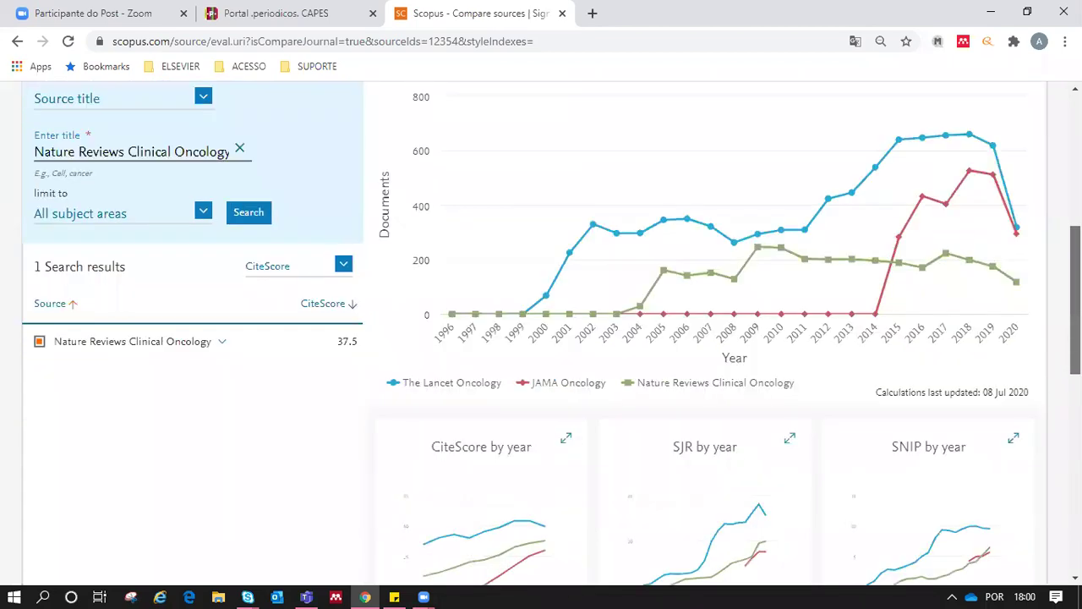
{"action": "left_click", "coordinate": [766, 403]}
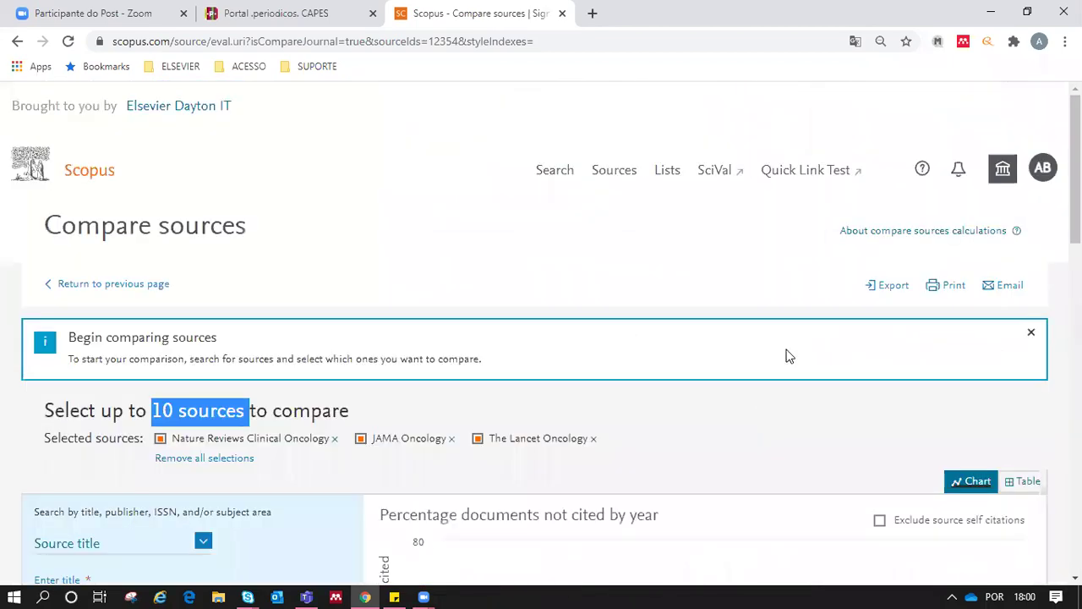
{"action": "scroll", "coordinate": [786, 355], "scroll_direction": "down", "scroll_amount": 4}
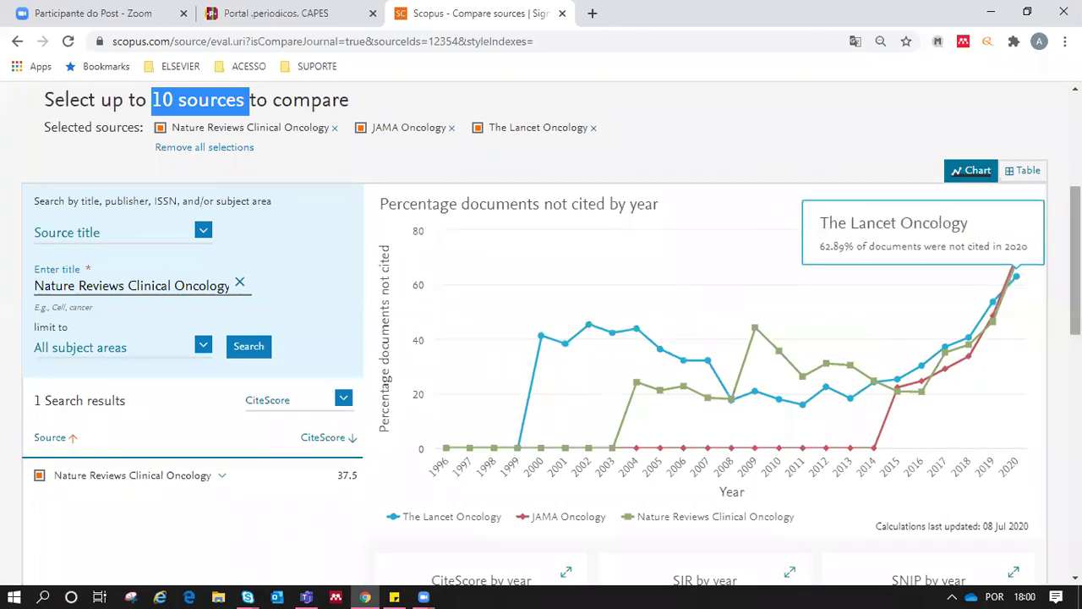
Enlarge the Percentage review articles by year chart and inspect the yearly values of Nature Reviews Clinical Oncology and JAMA Oncology.
{"action": "scroll", "coordinate": [1048, 313], "scroll_direction": "down", "scroll_amount": 1}
{"action": "scroll", "coordinate": [1006, 406], "scroll_direction": "down", "scroll_amount": 6}
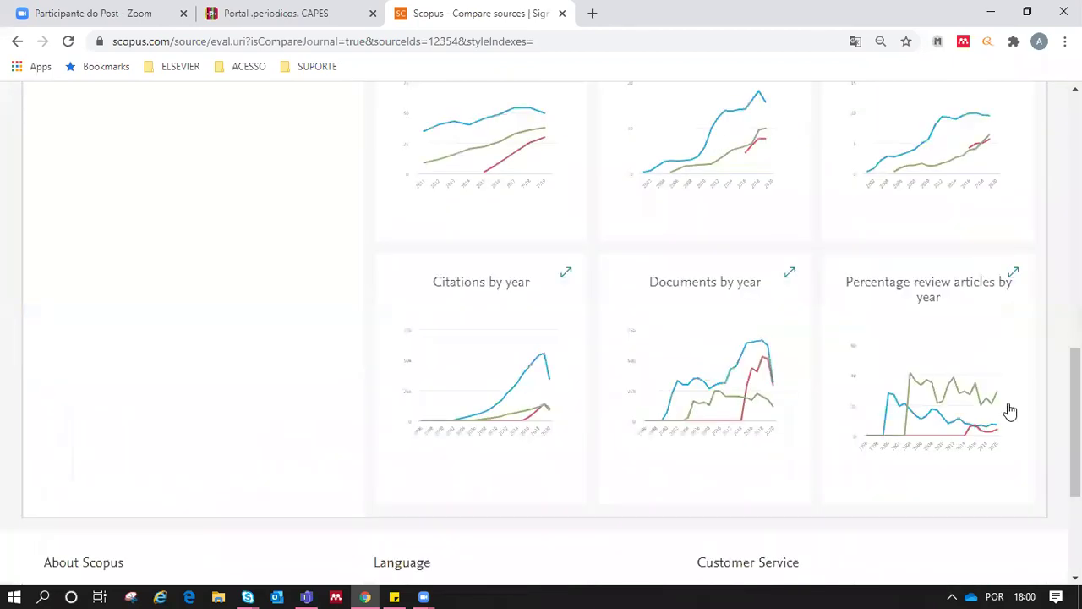
{"action": "left_click", "coordinate": [990, 403]}
{"action": "scroll", "coordinate": [989, 403], "scroll_direction": "down", "scroll_amount": 4}
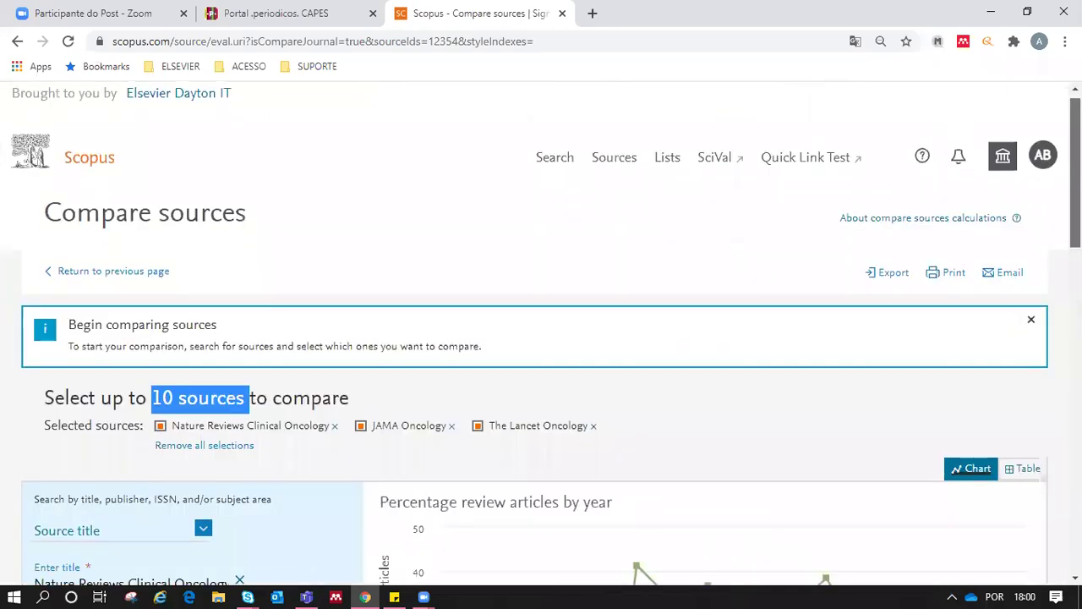
{"action": "scroll", "coordinate": [551, 333], "scroll_direction": "down", "scroll_amount": 1}
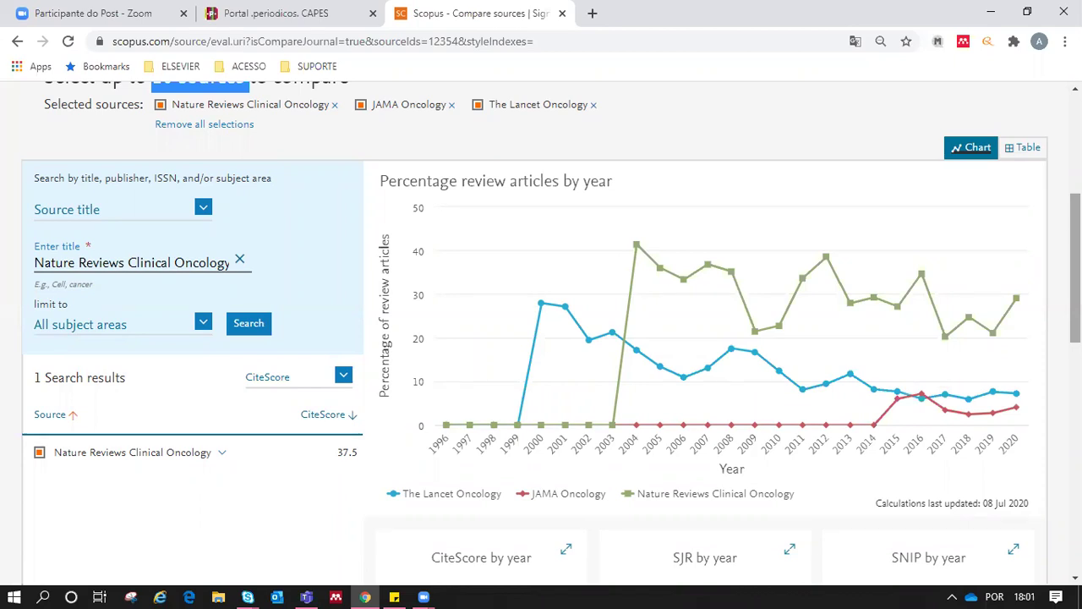
{"action": "mouse_move", "coordinate": [994, 331]}
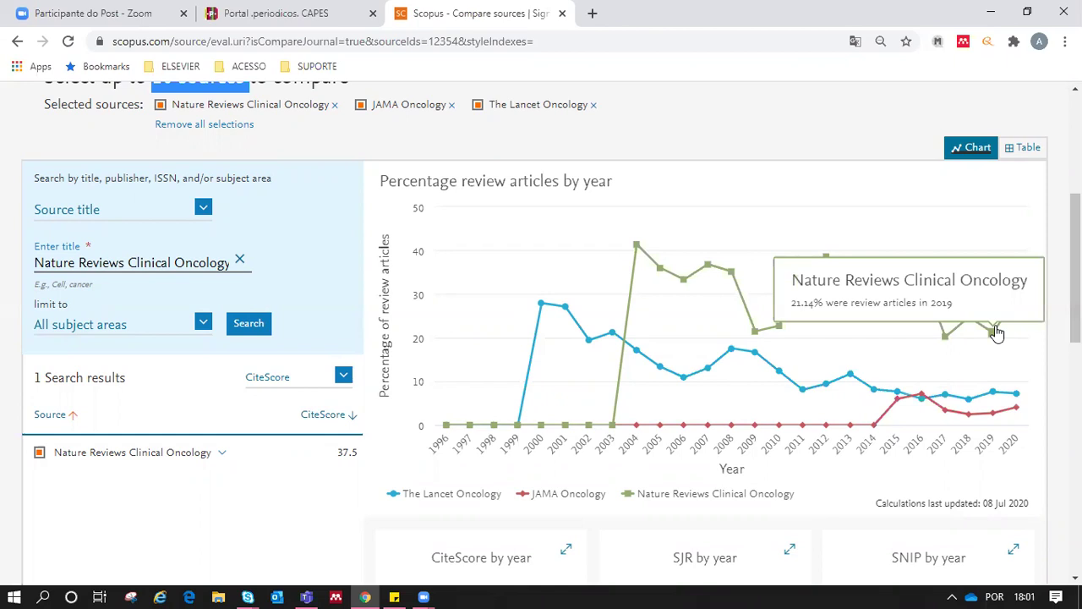
{"action": "mouse_move", "coordinate": [764, 338]}
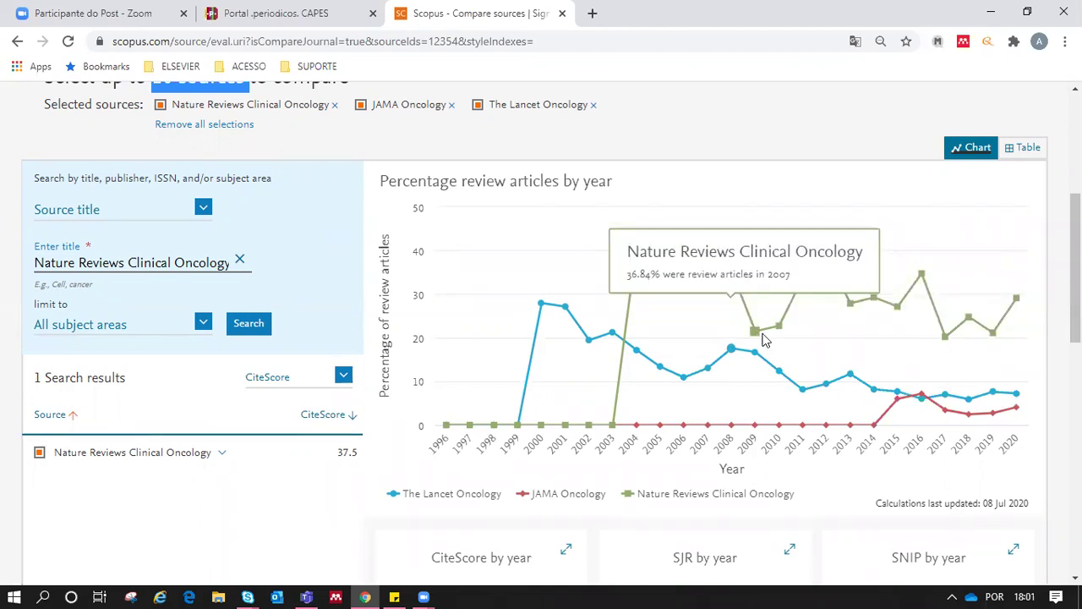
{"action": "mouse_move", "coordinate": [640, 254]}
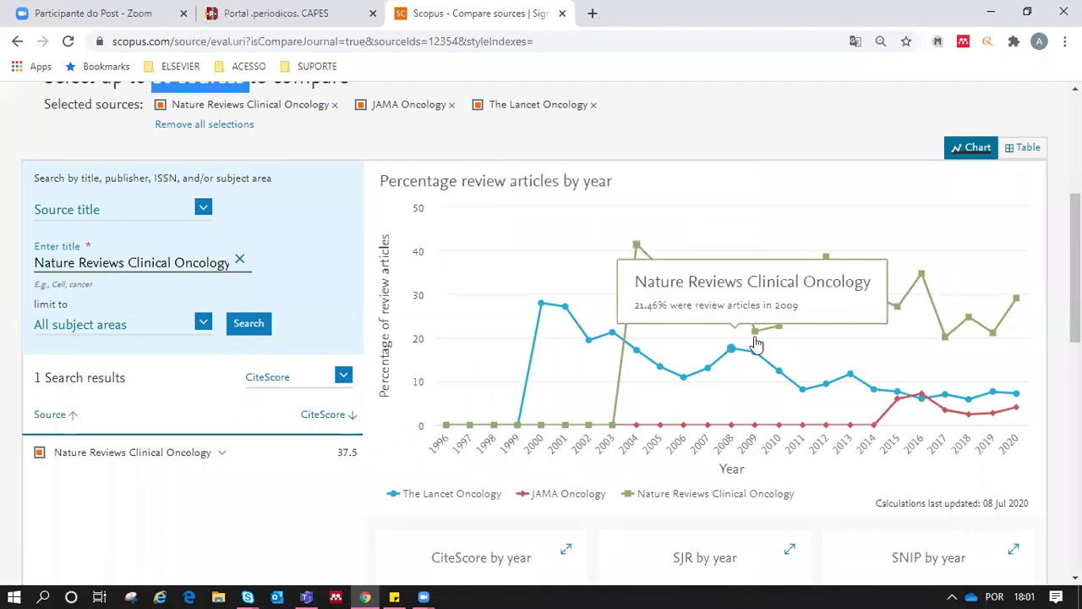
{"action": "mouse_move", "coordinate": [820, 456]}
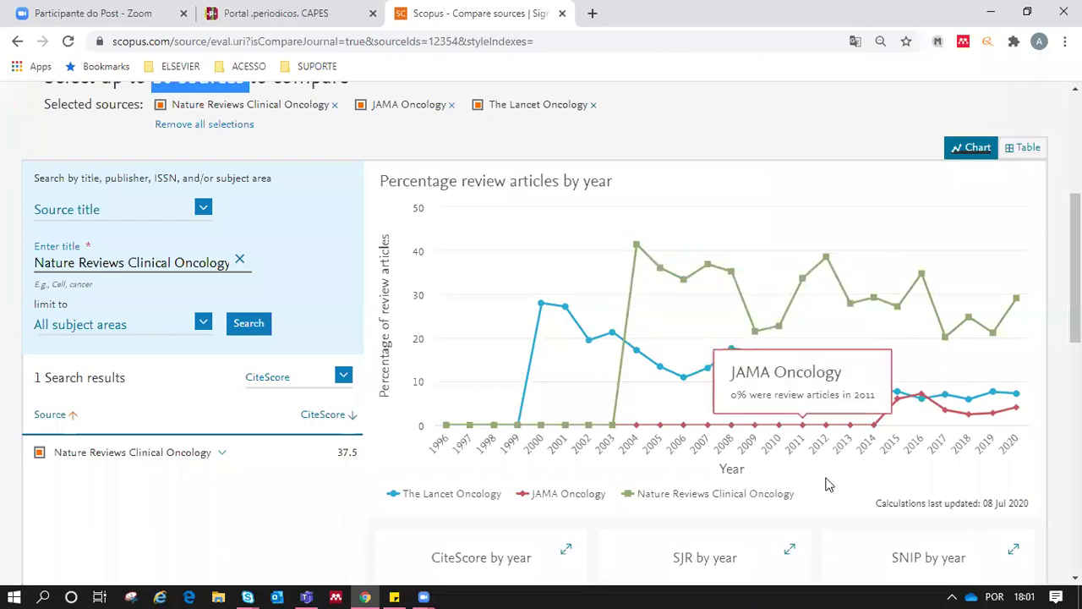